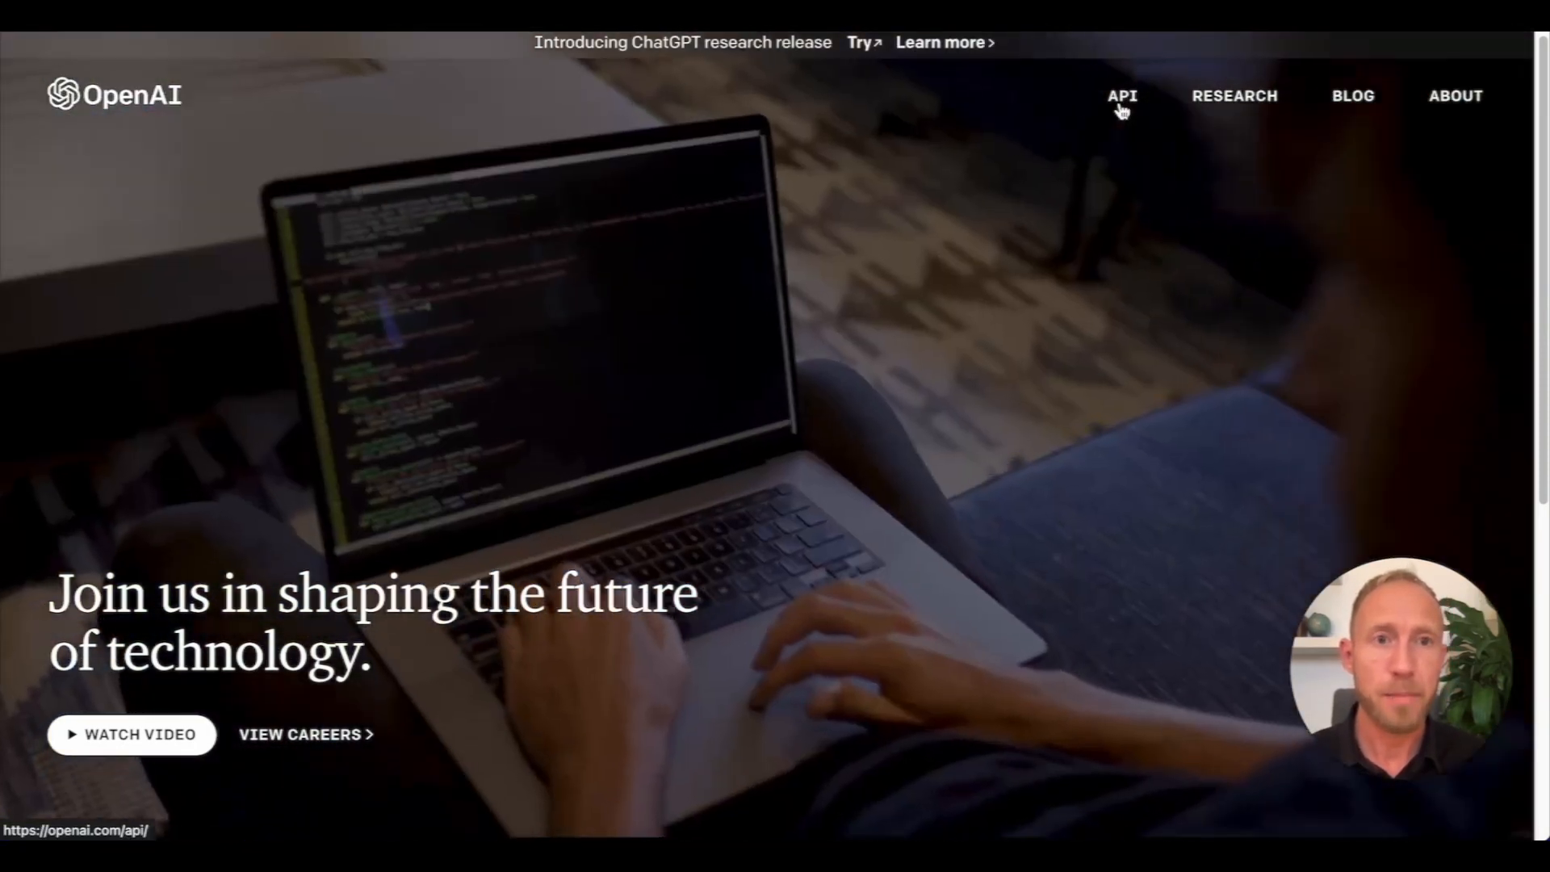
Step: Go to the API section from the OpenAI homepage's top navigation
left_click(1124, 98)
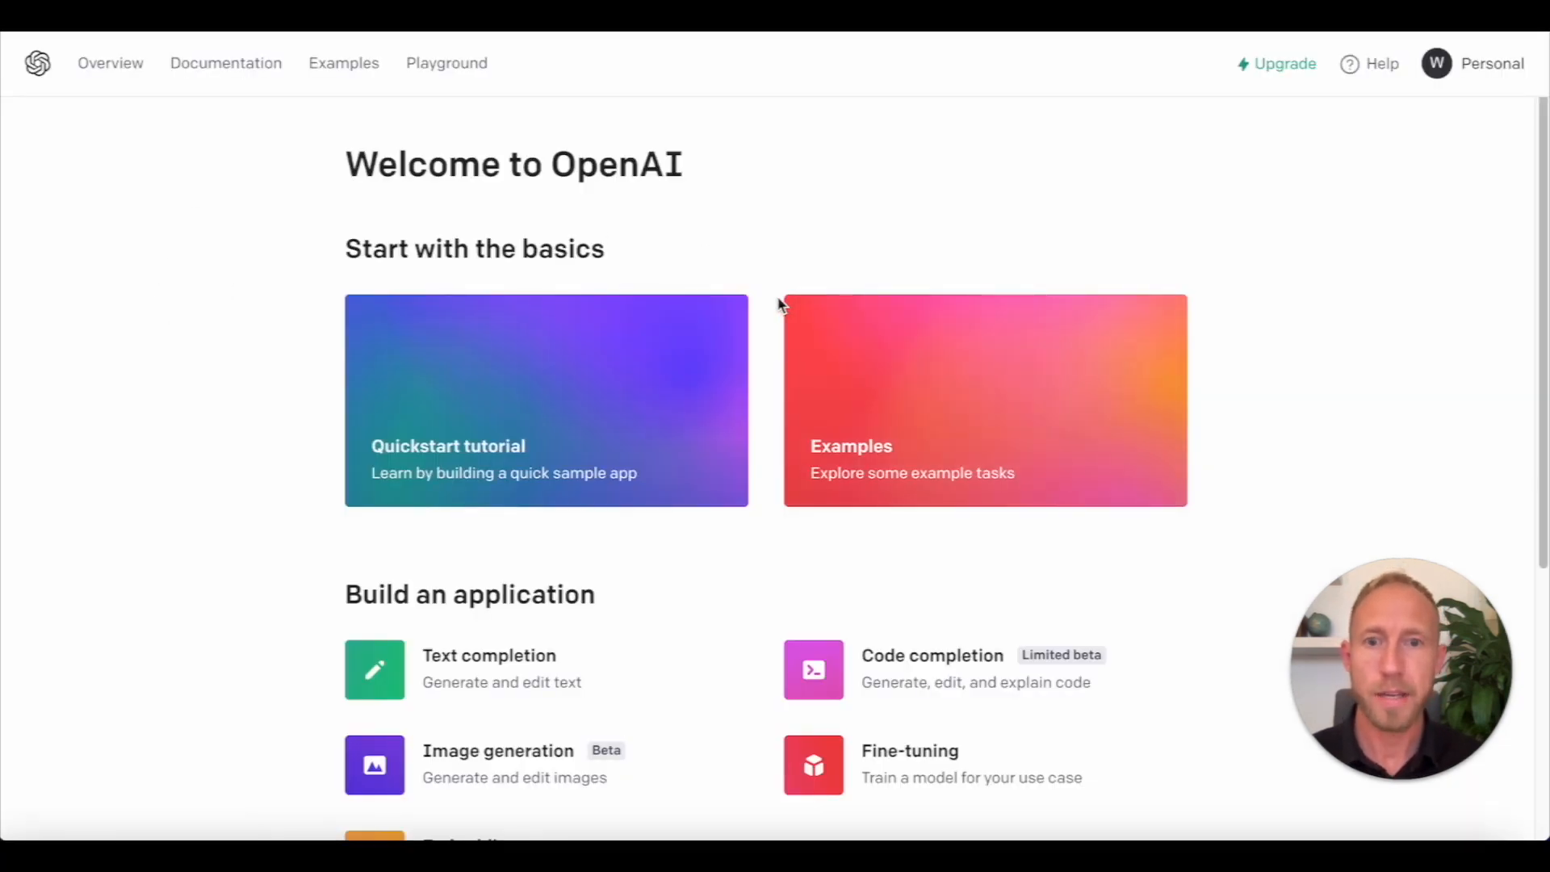
Step: Highlight 'OpenAI' in the Welcome heading, then clear the highlight
left_click_drag(686, 169, 557, 167)
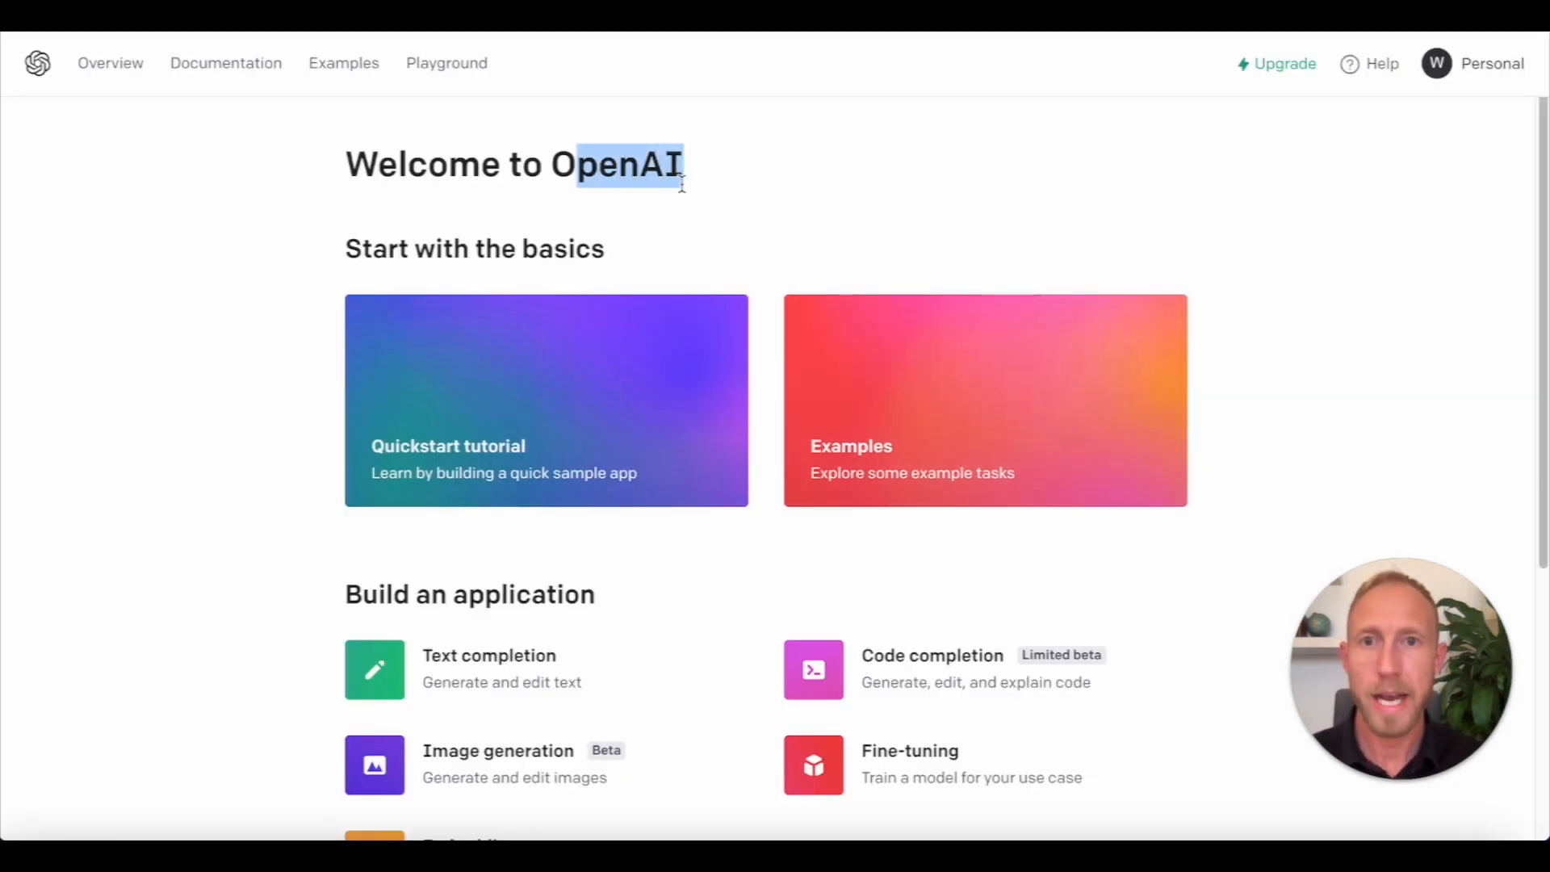
left_click(775, 255)
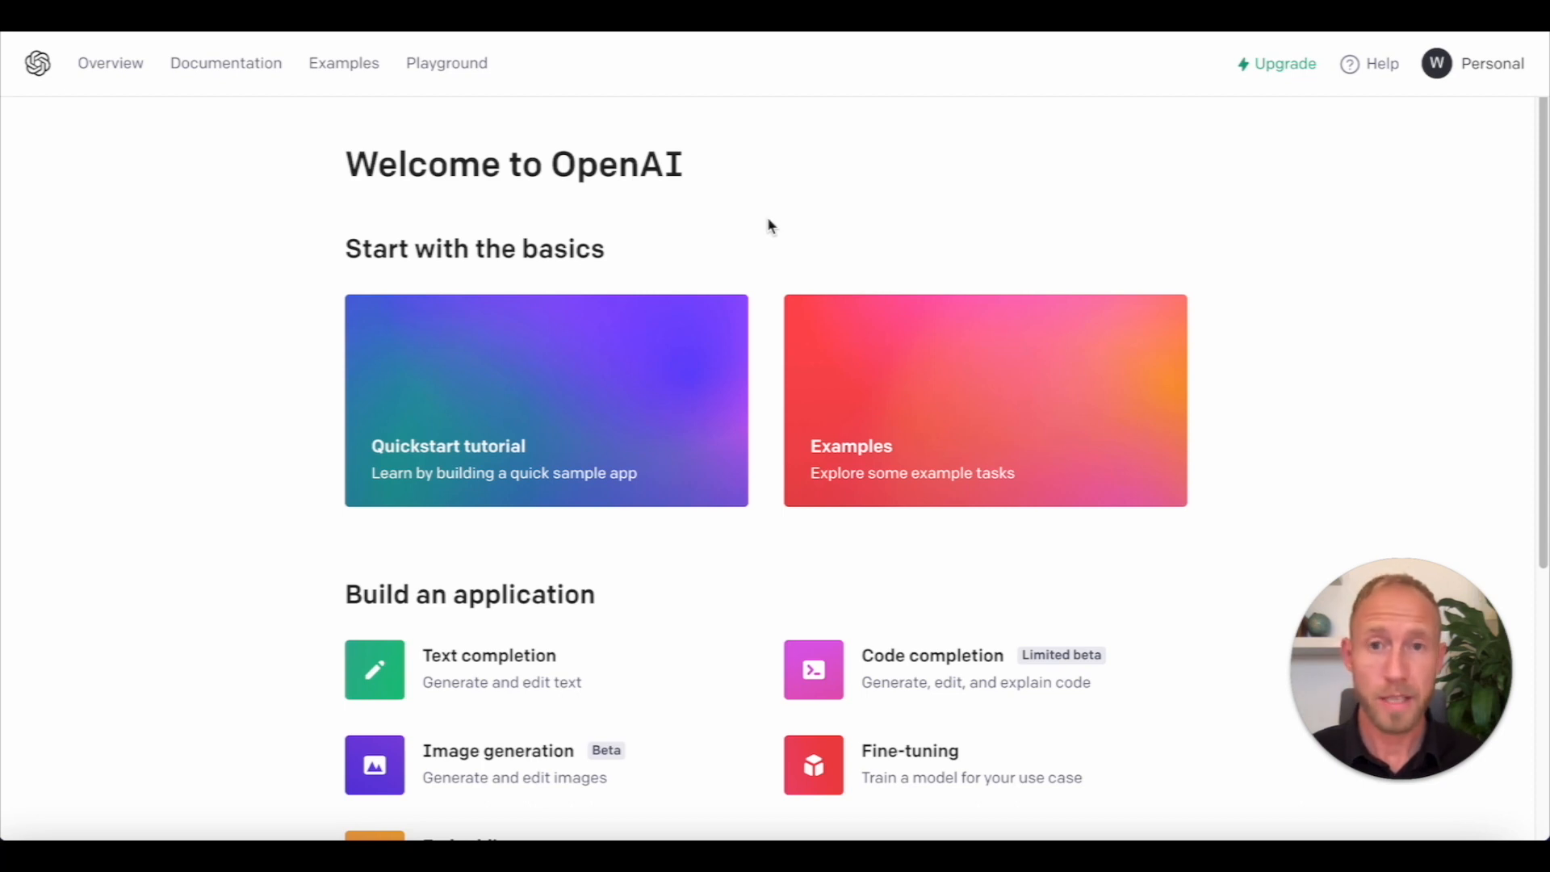
Step: In the Playground, paste the Superman and Batman conversation prompt from Notepad and submit it
left_click(455, 66)
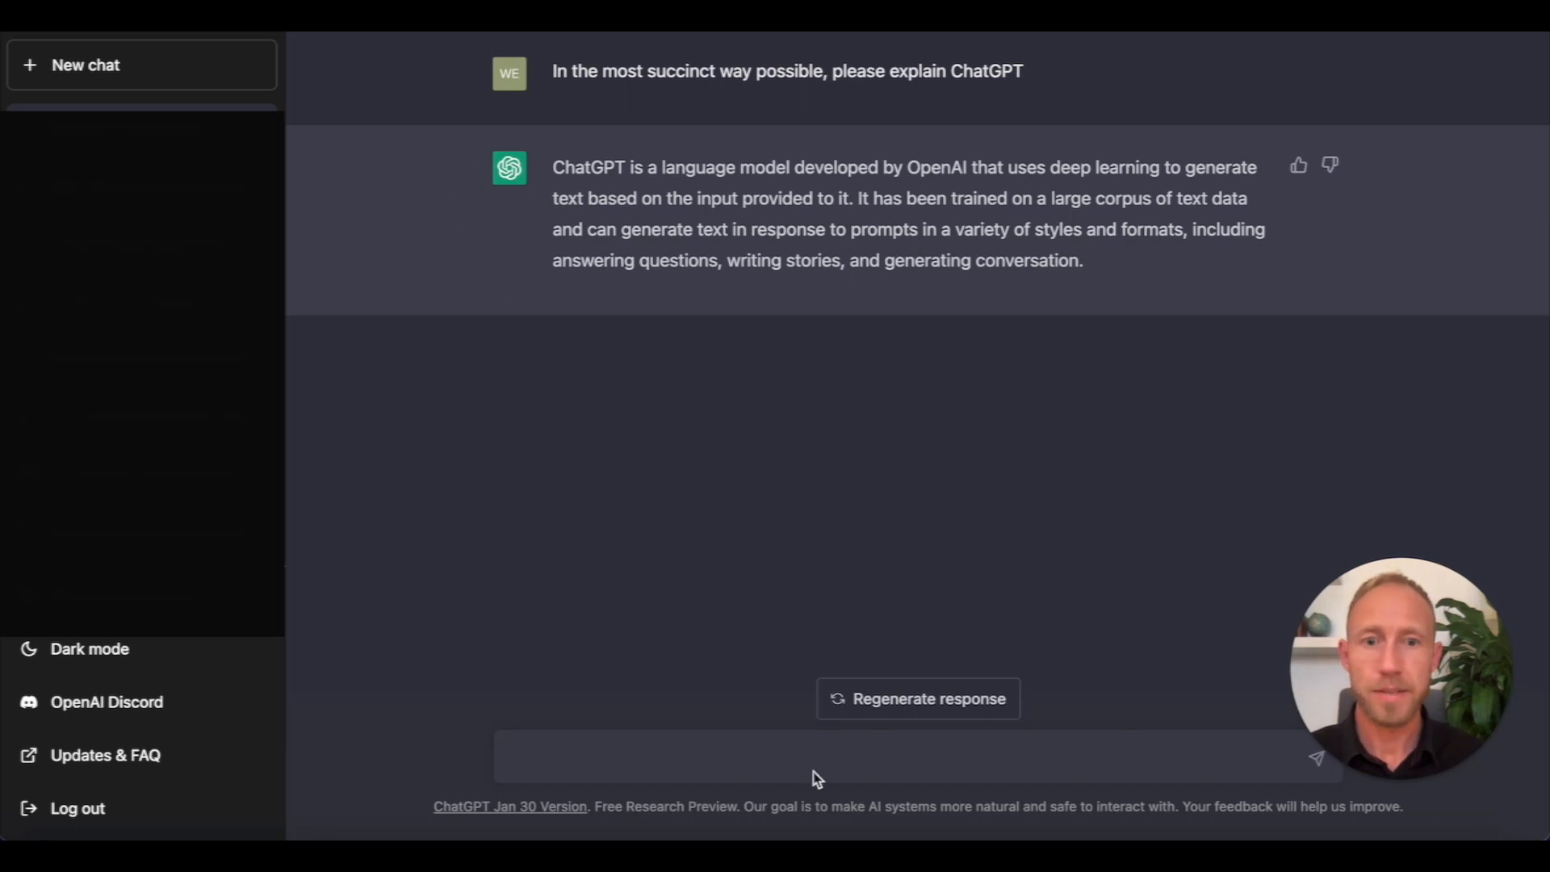
left_click(794, 744)
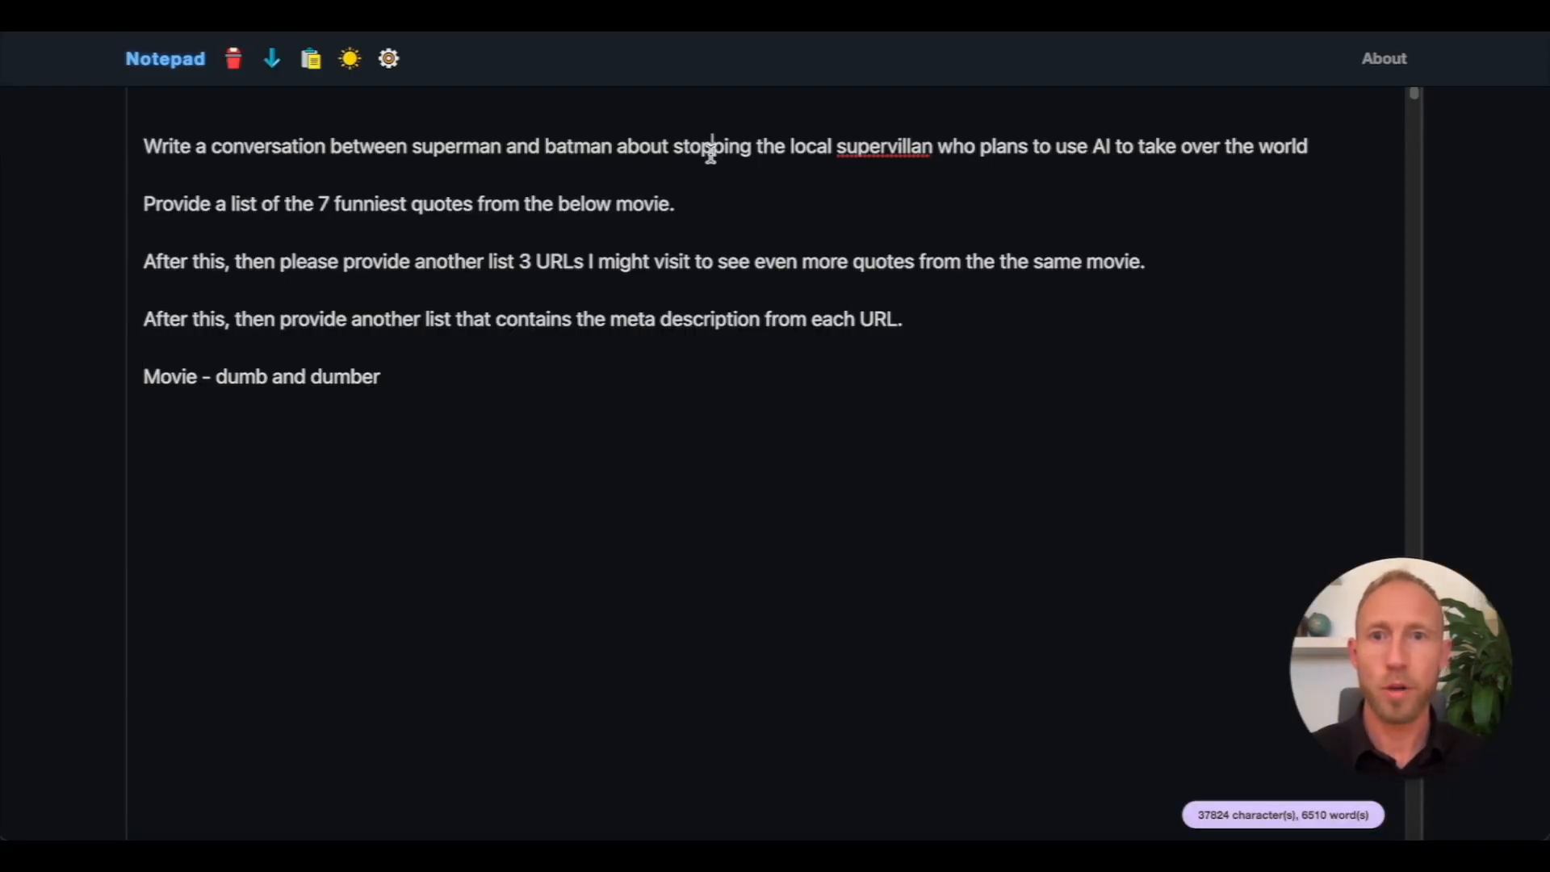
triple_click(710, 152)
key("ctrl+c")
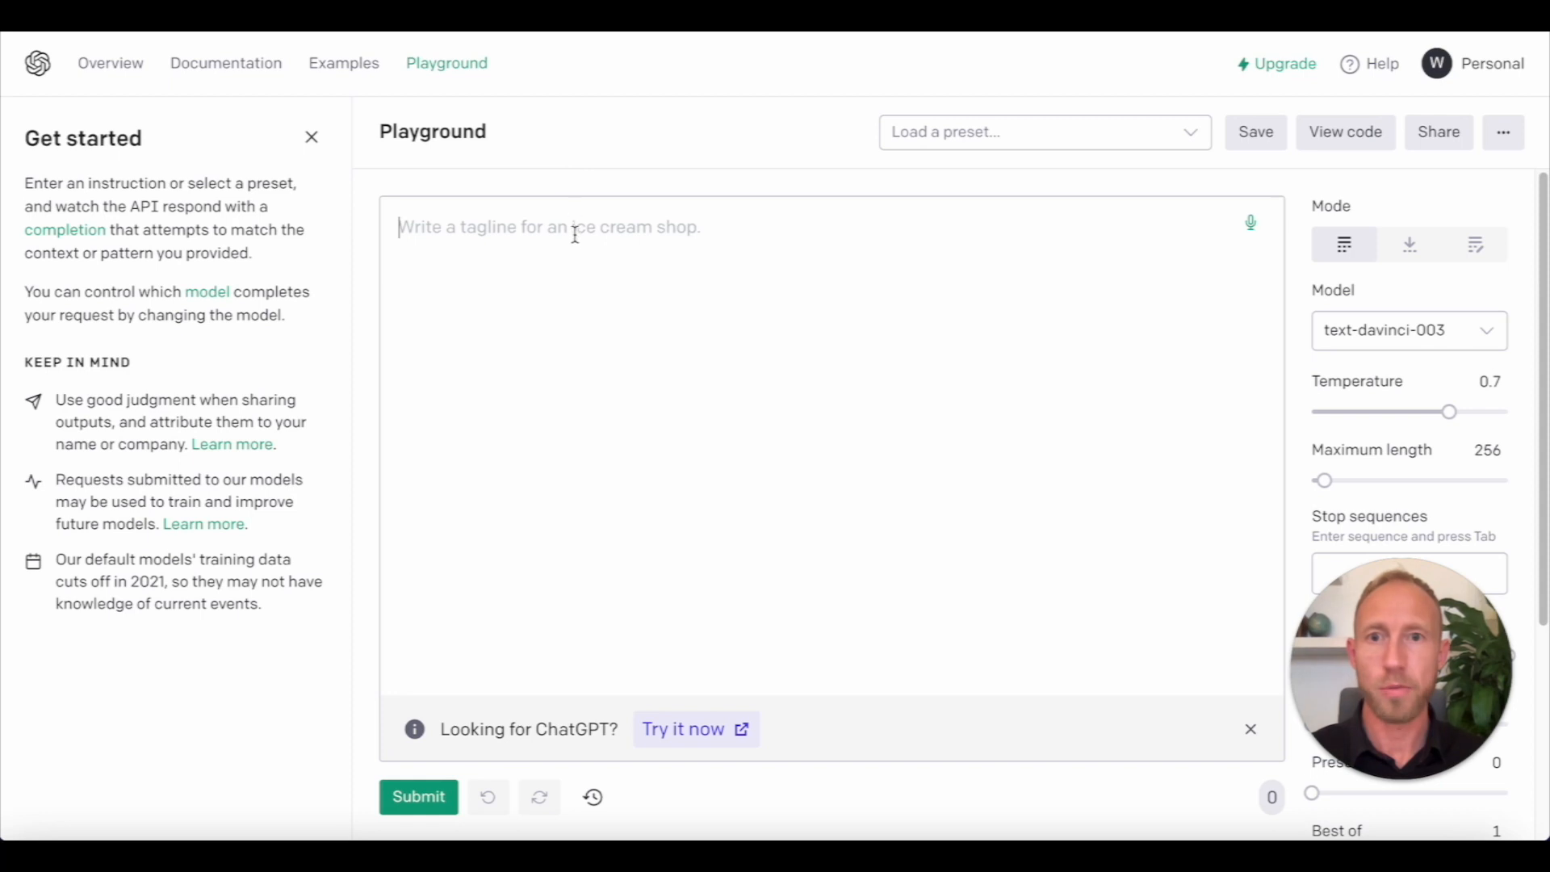
left_click(575, 234)
key("ctrl+v")
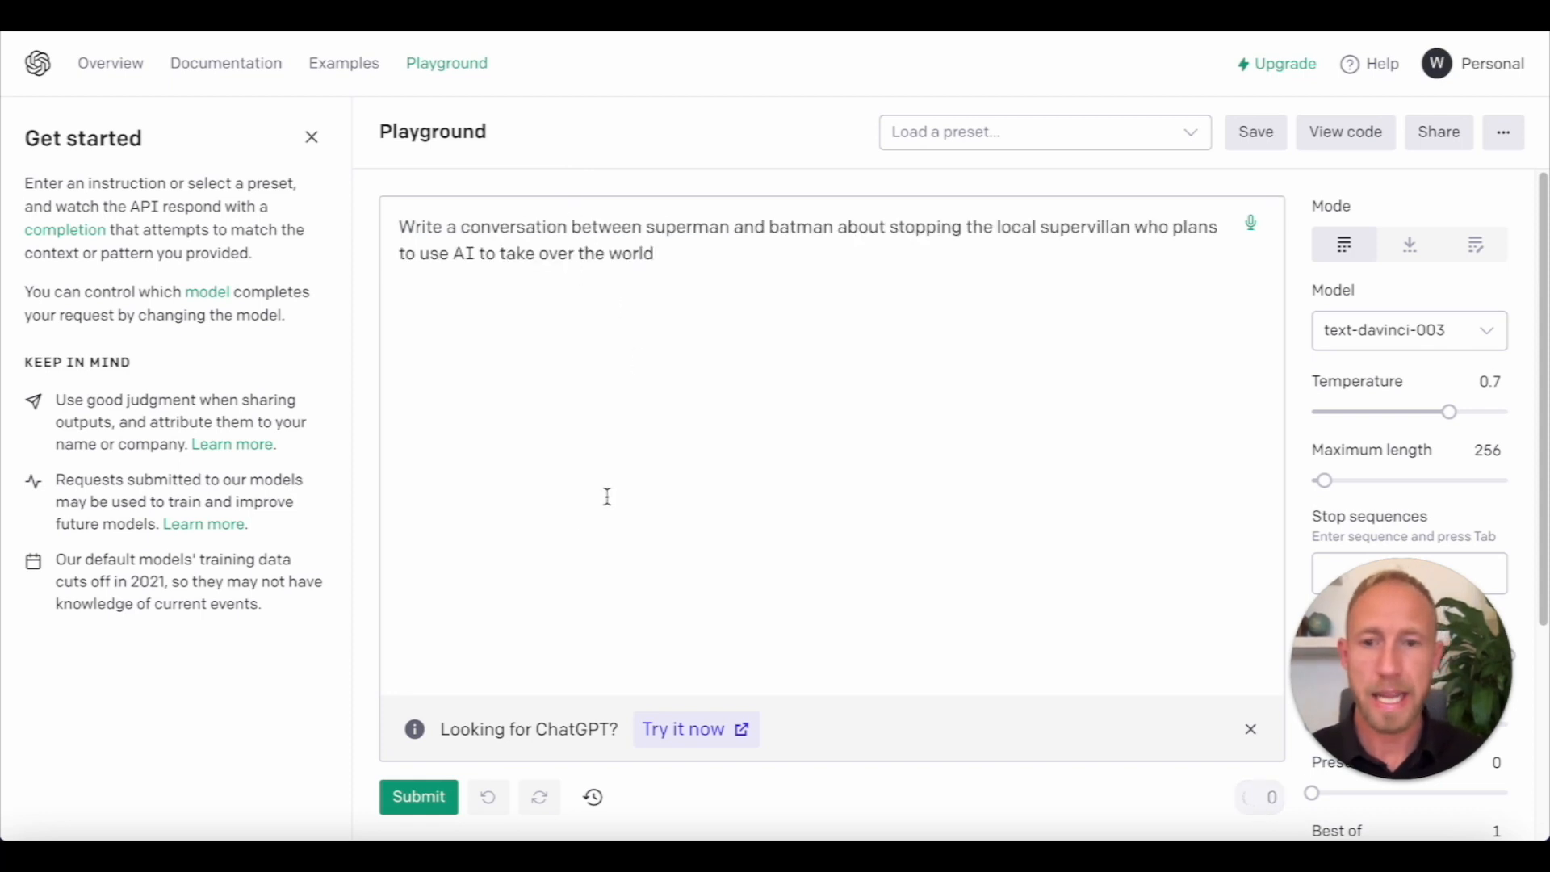
left_click(418, 797)
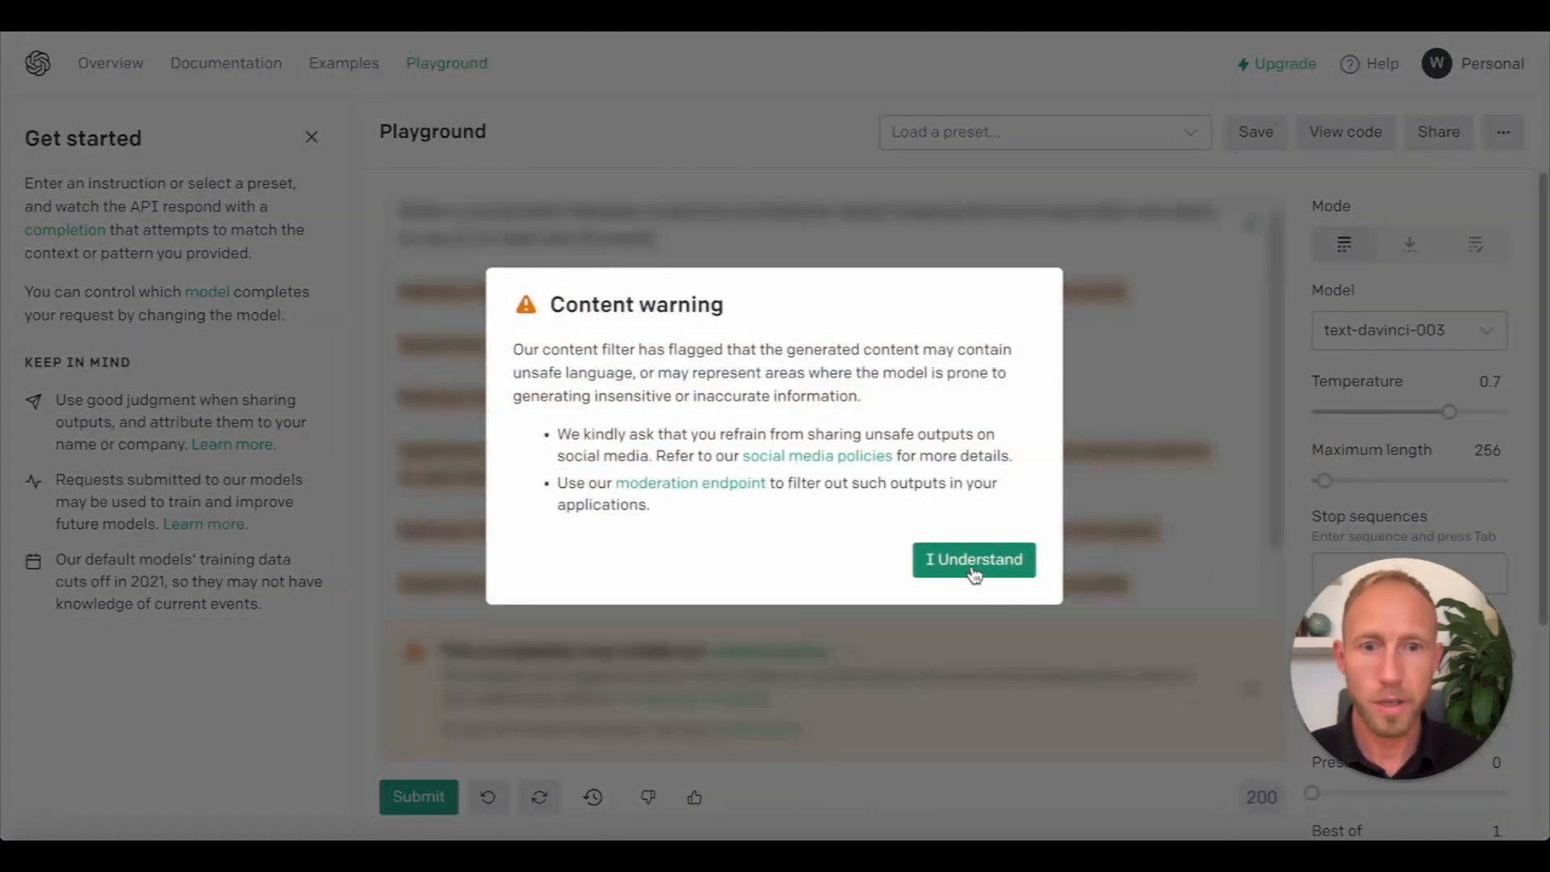
Step: Dismiss the content warning and policy notice, then set Maximum length to 75
left_click(973, 566)
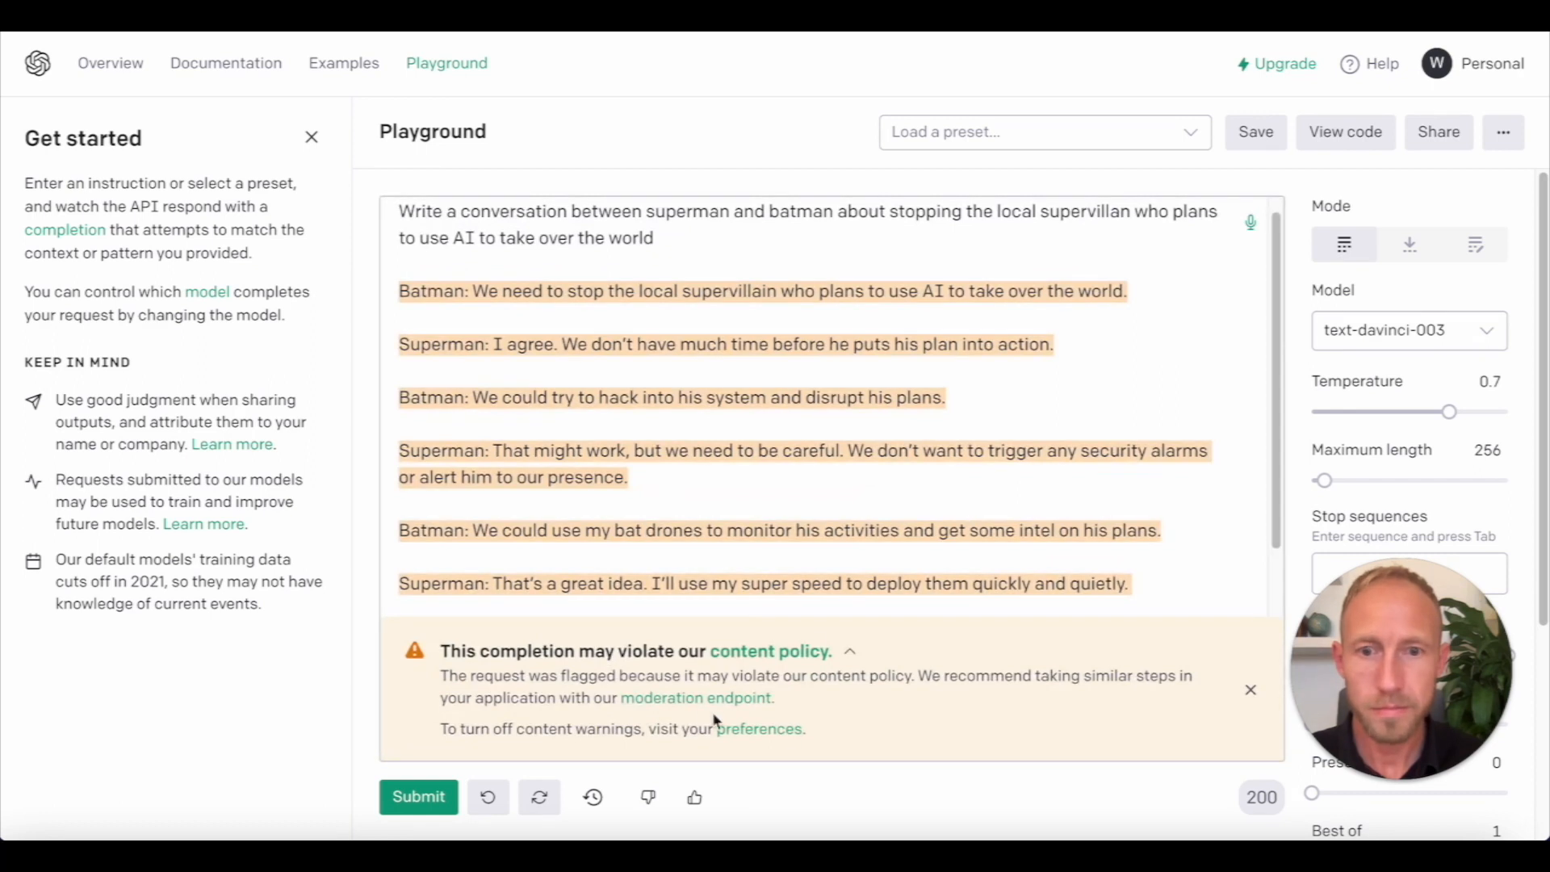
left_click(1250, 696)
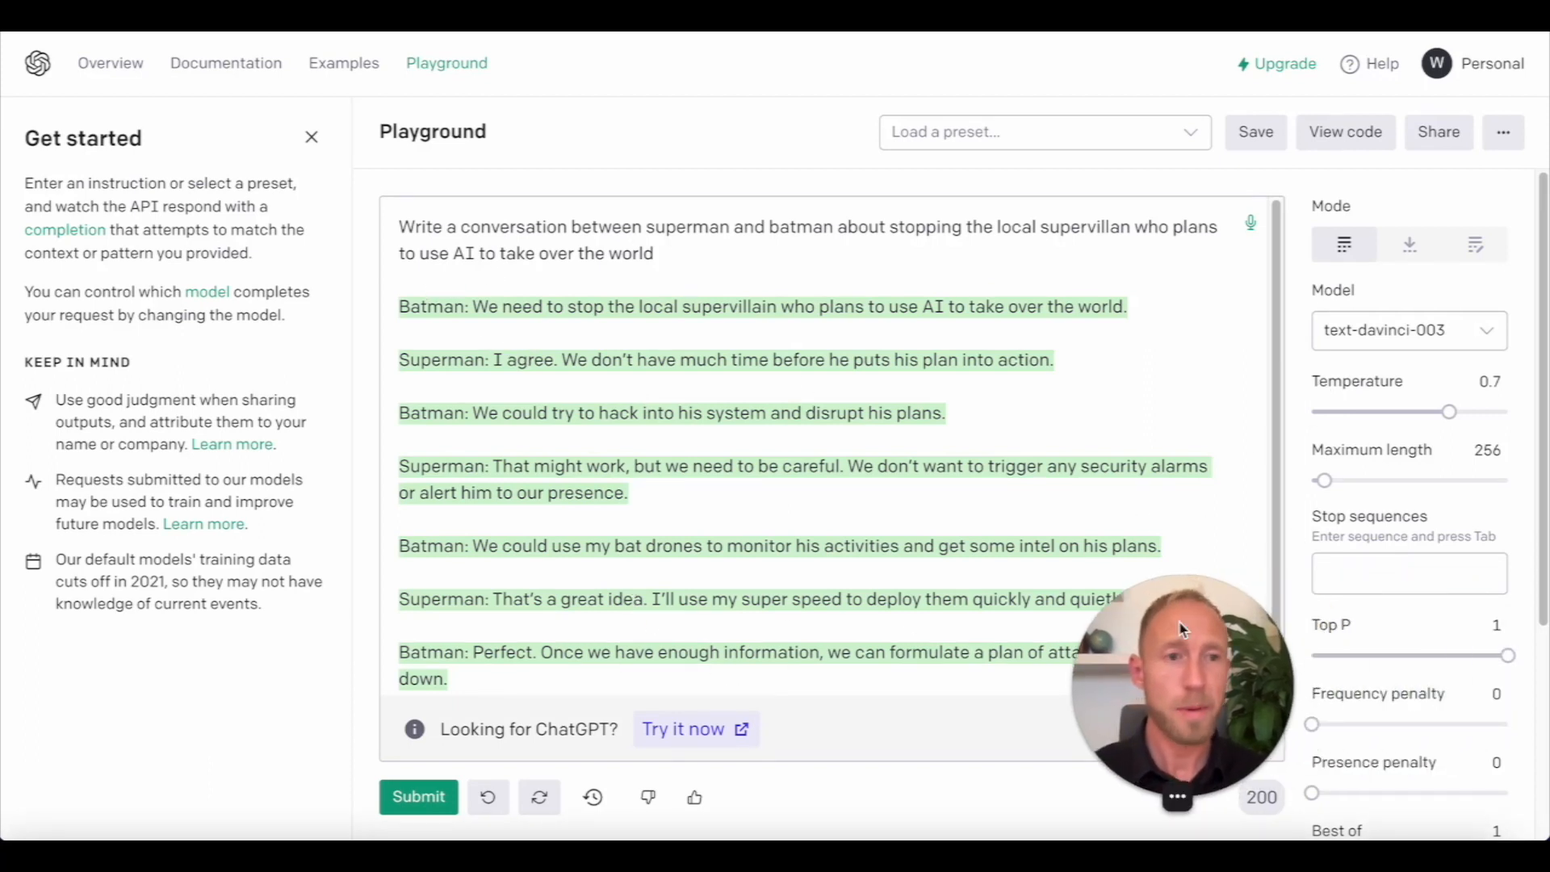
scroll(1405, 629, "down", 2)
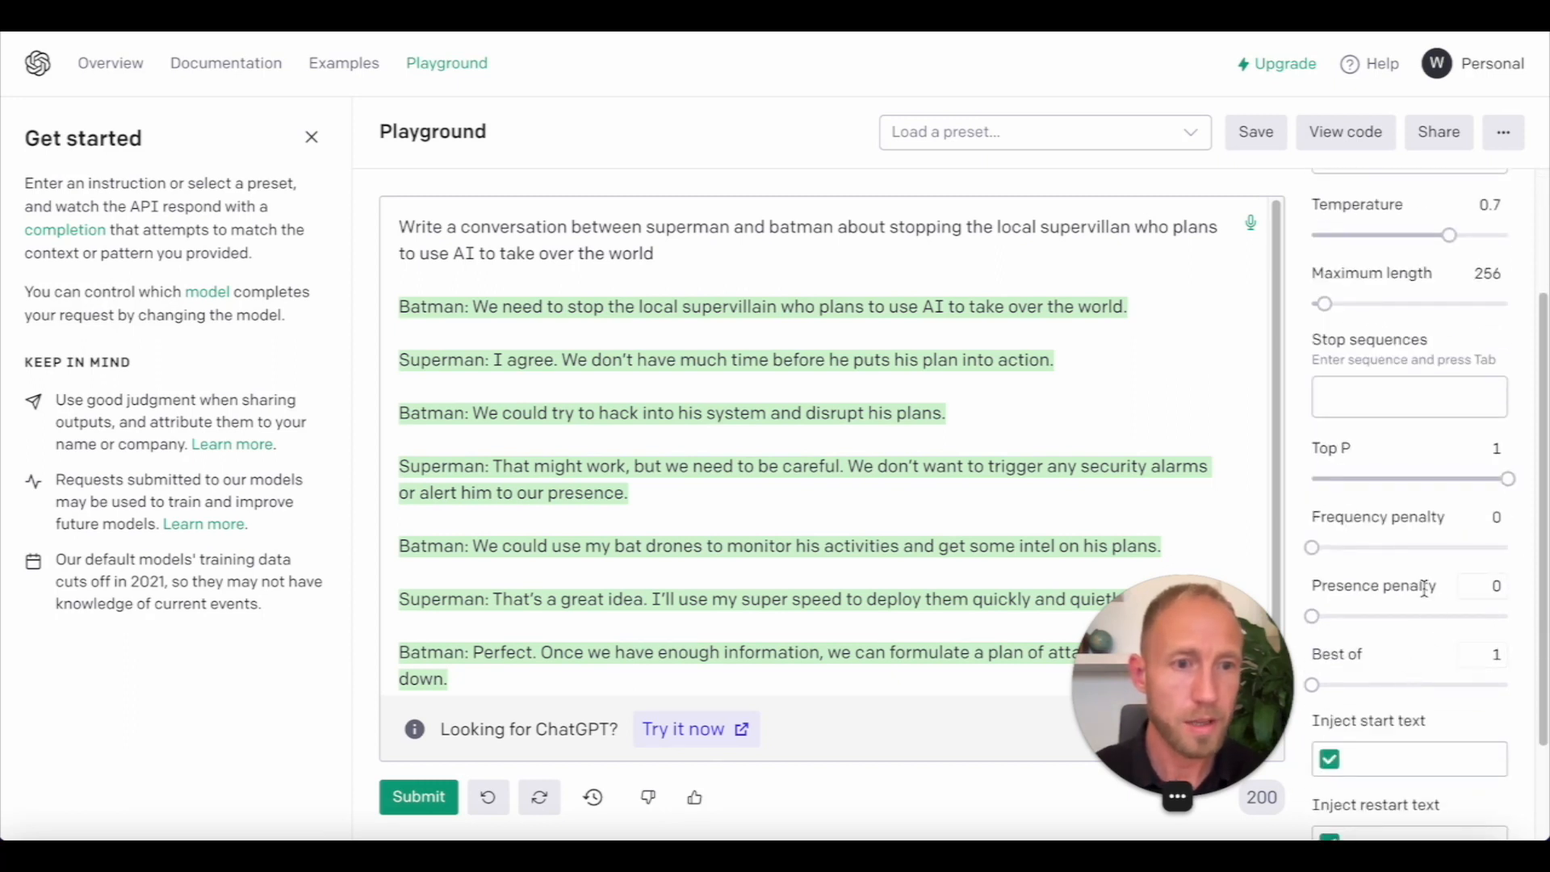
scroll(1424, 588, "down", 2)
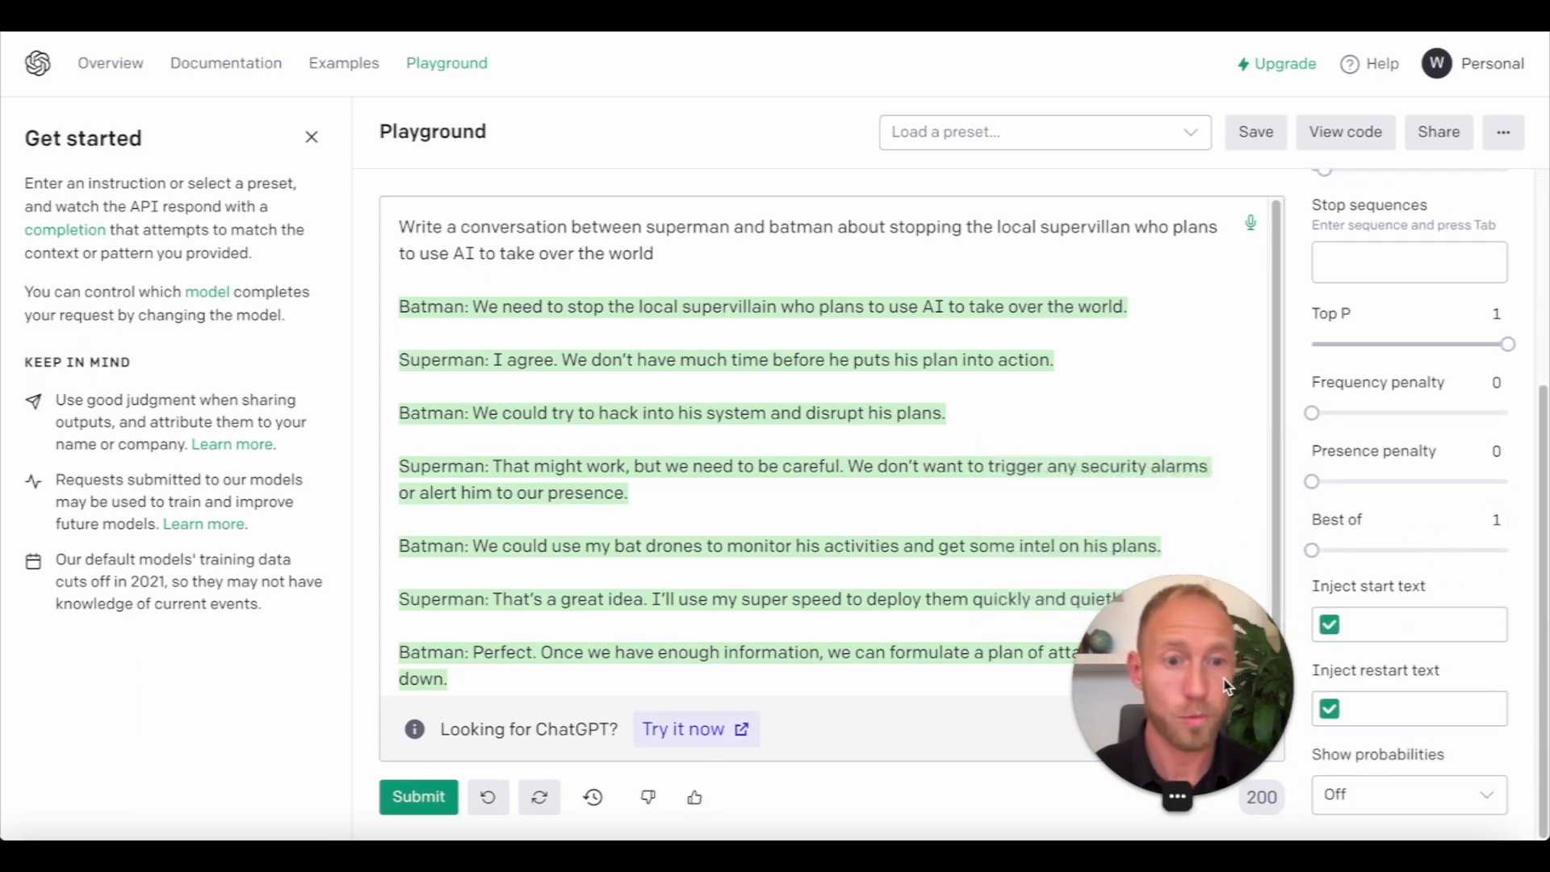
left_click_drag(1224, 687, 1185, 682)
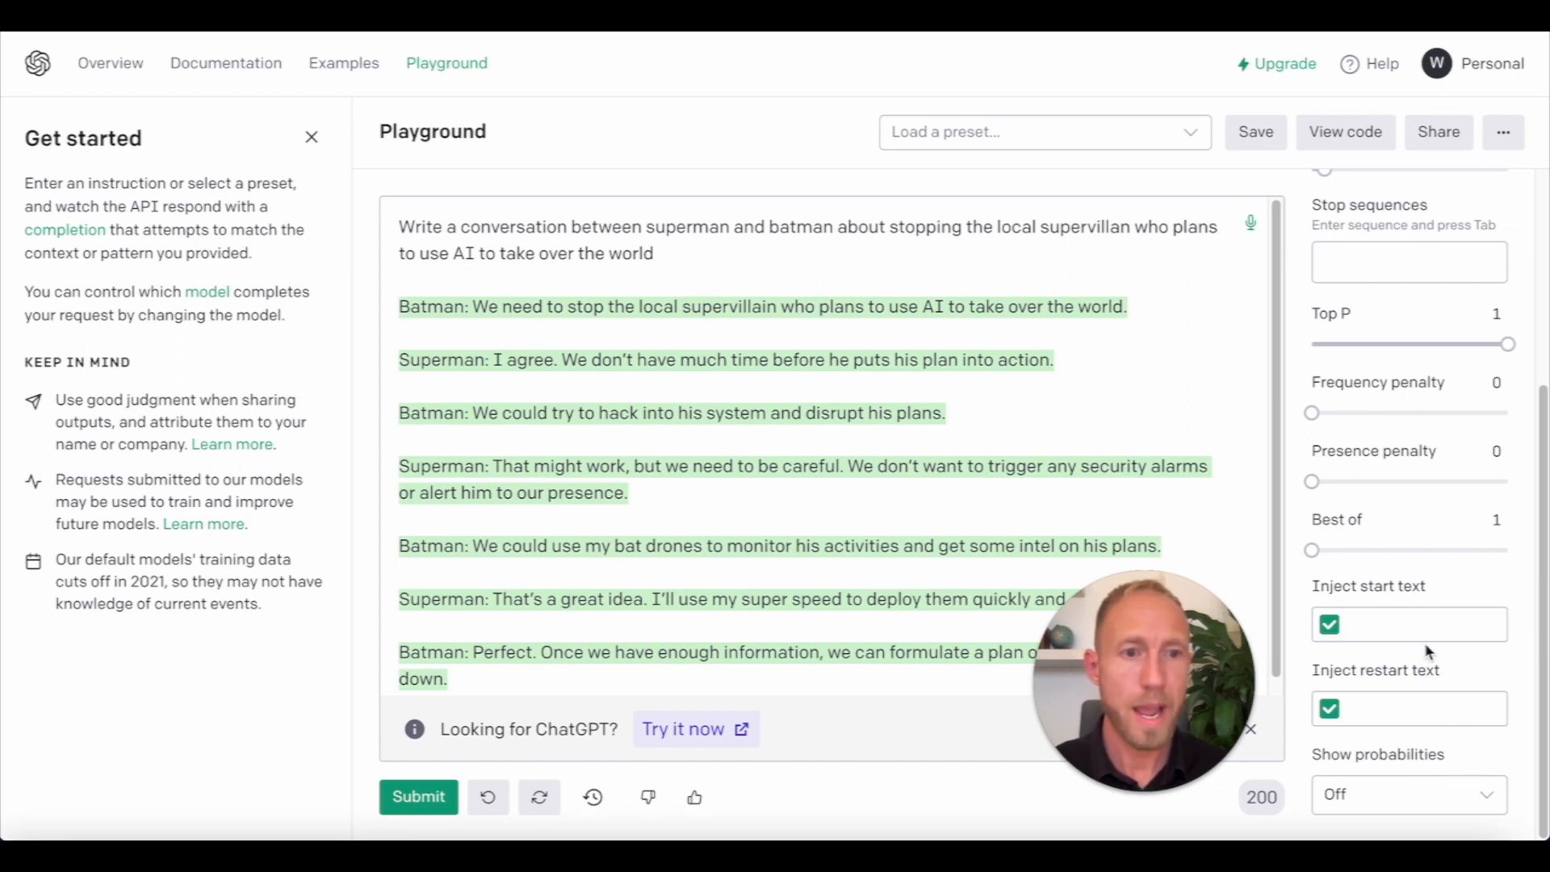
mouse_move(1447, 590)
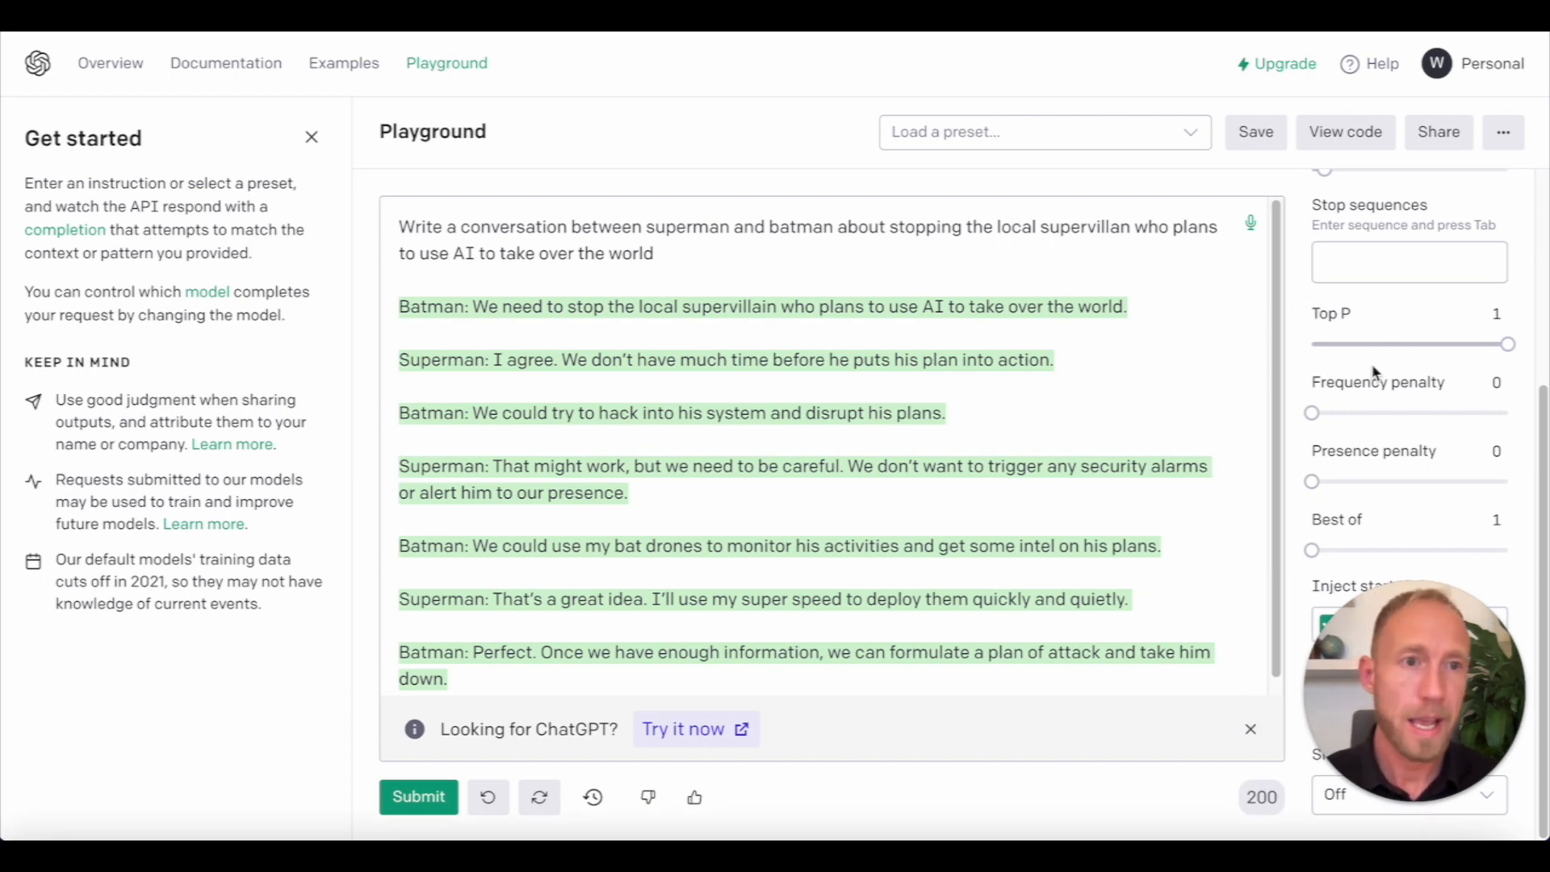
scroll(1298, 320, "up", 2)
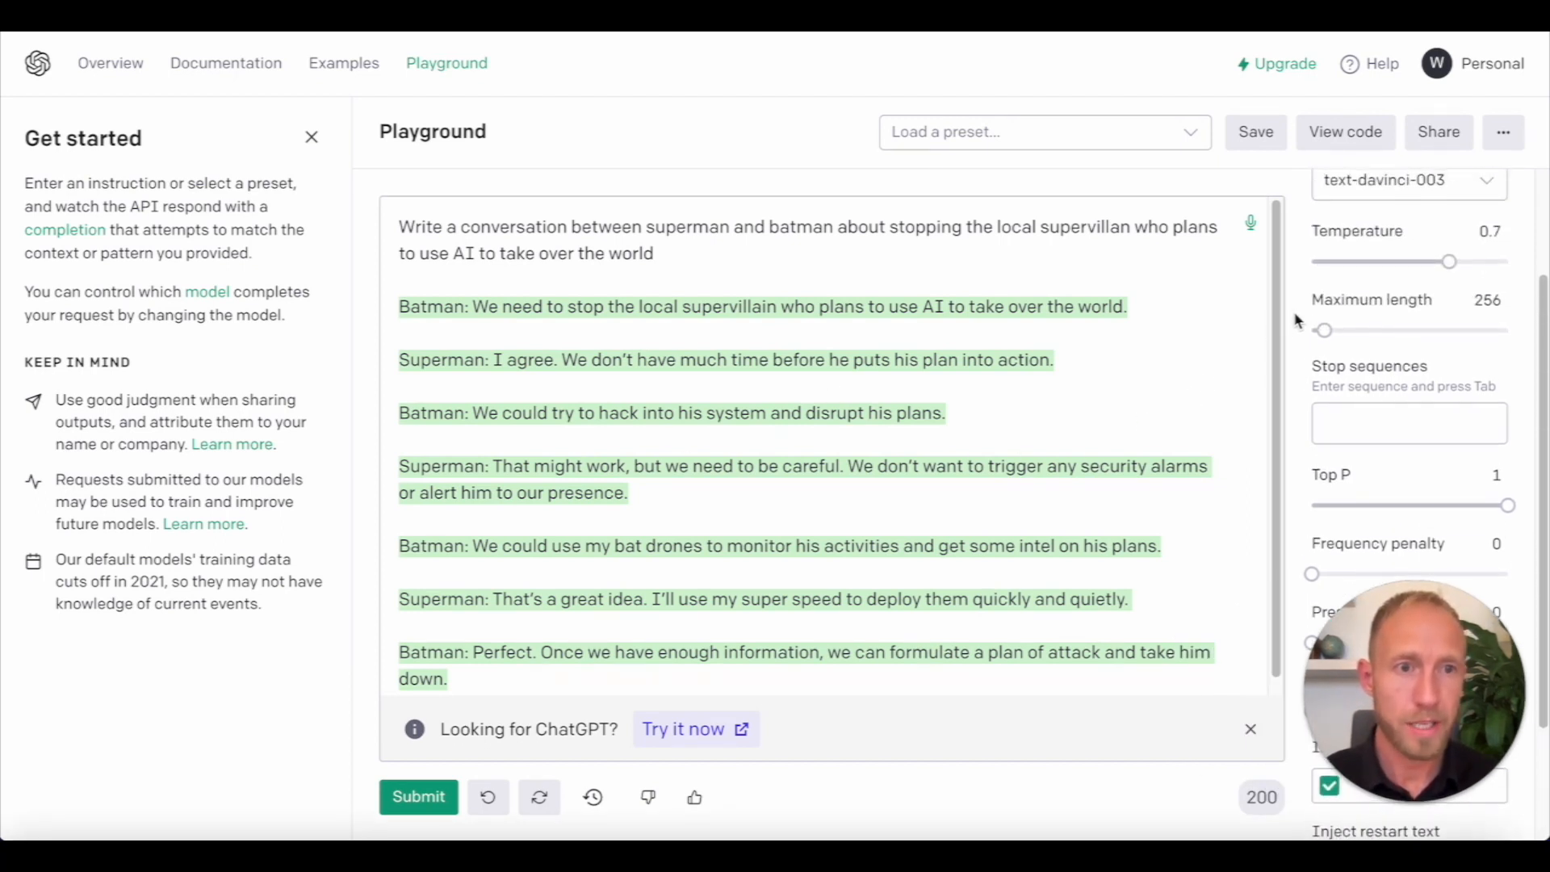
scroll(1297, 322, "up", 3)
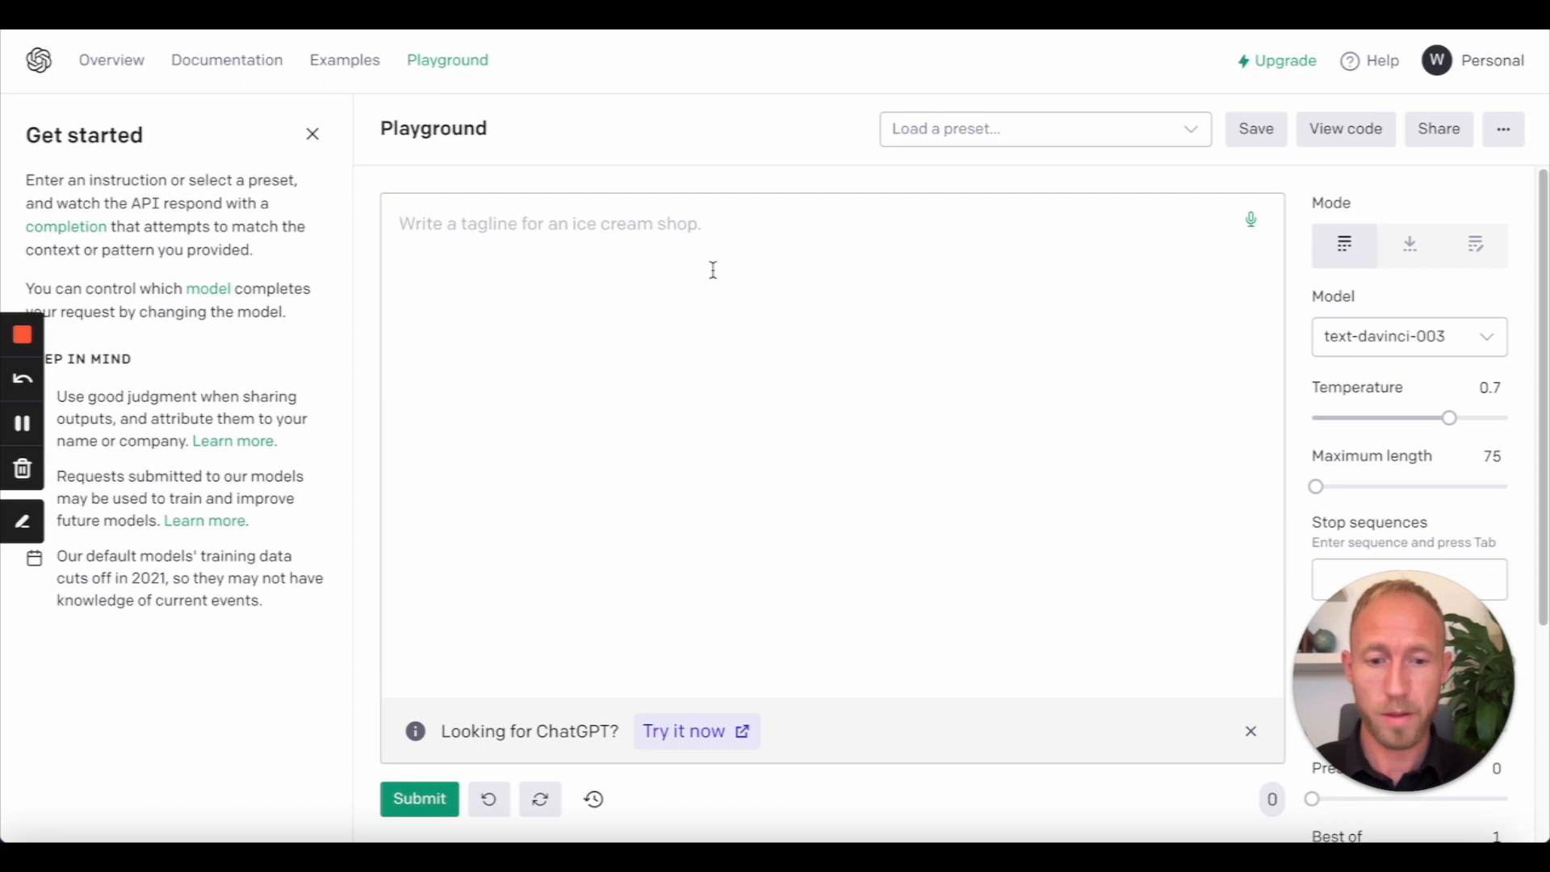
Step: Paste and submit the funniest-quotes prompt, raising Maximum length to 323
key("ctrl+v")
left_click(417, 799)
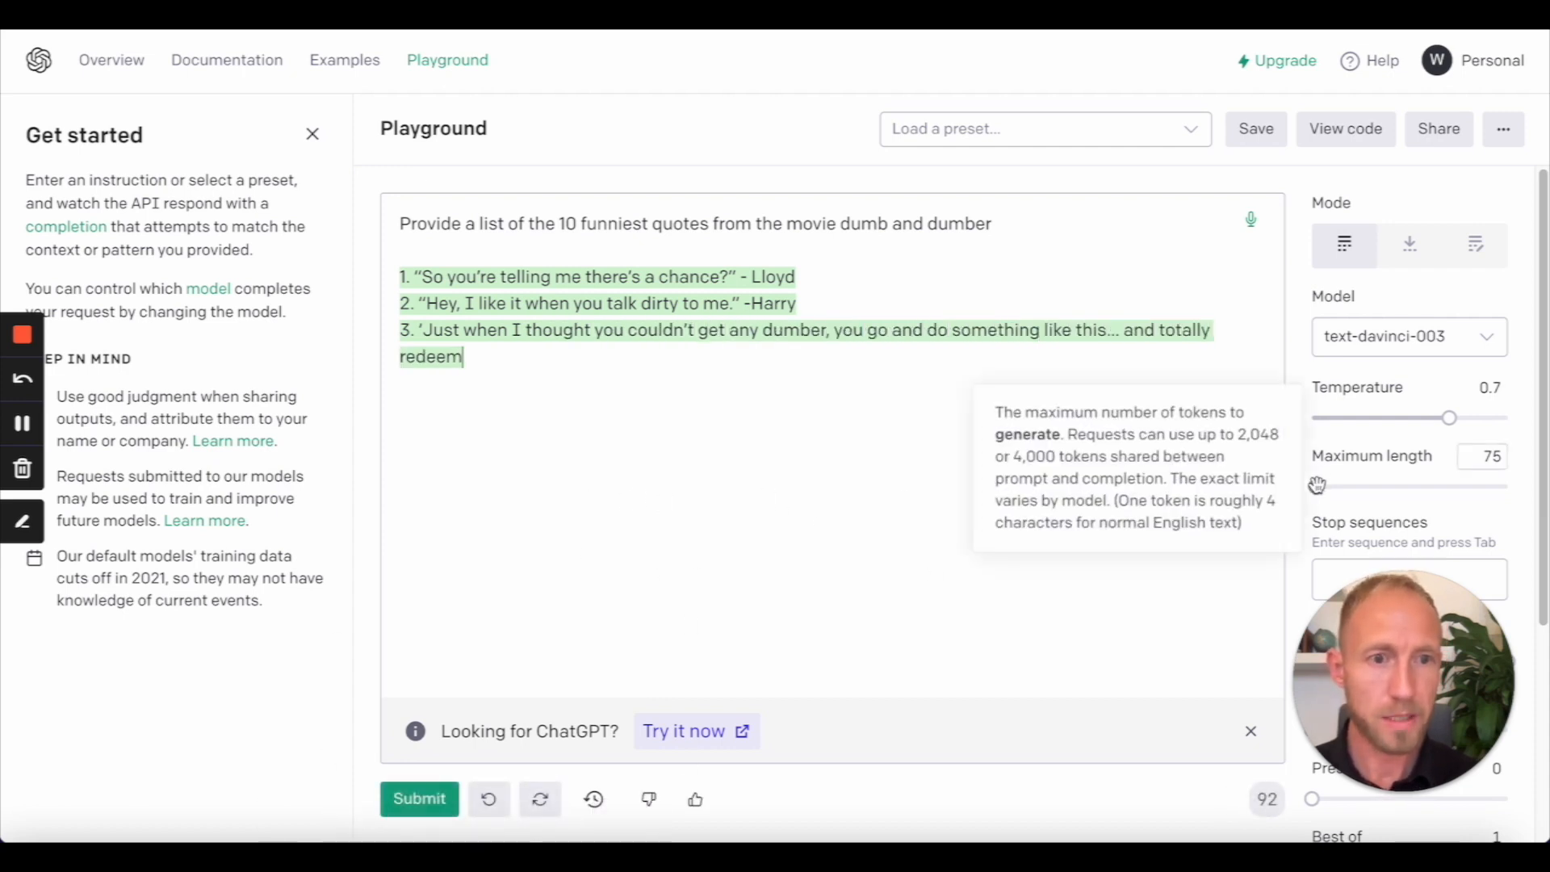
left_click_drag(1316, 487, 1332, 487)
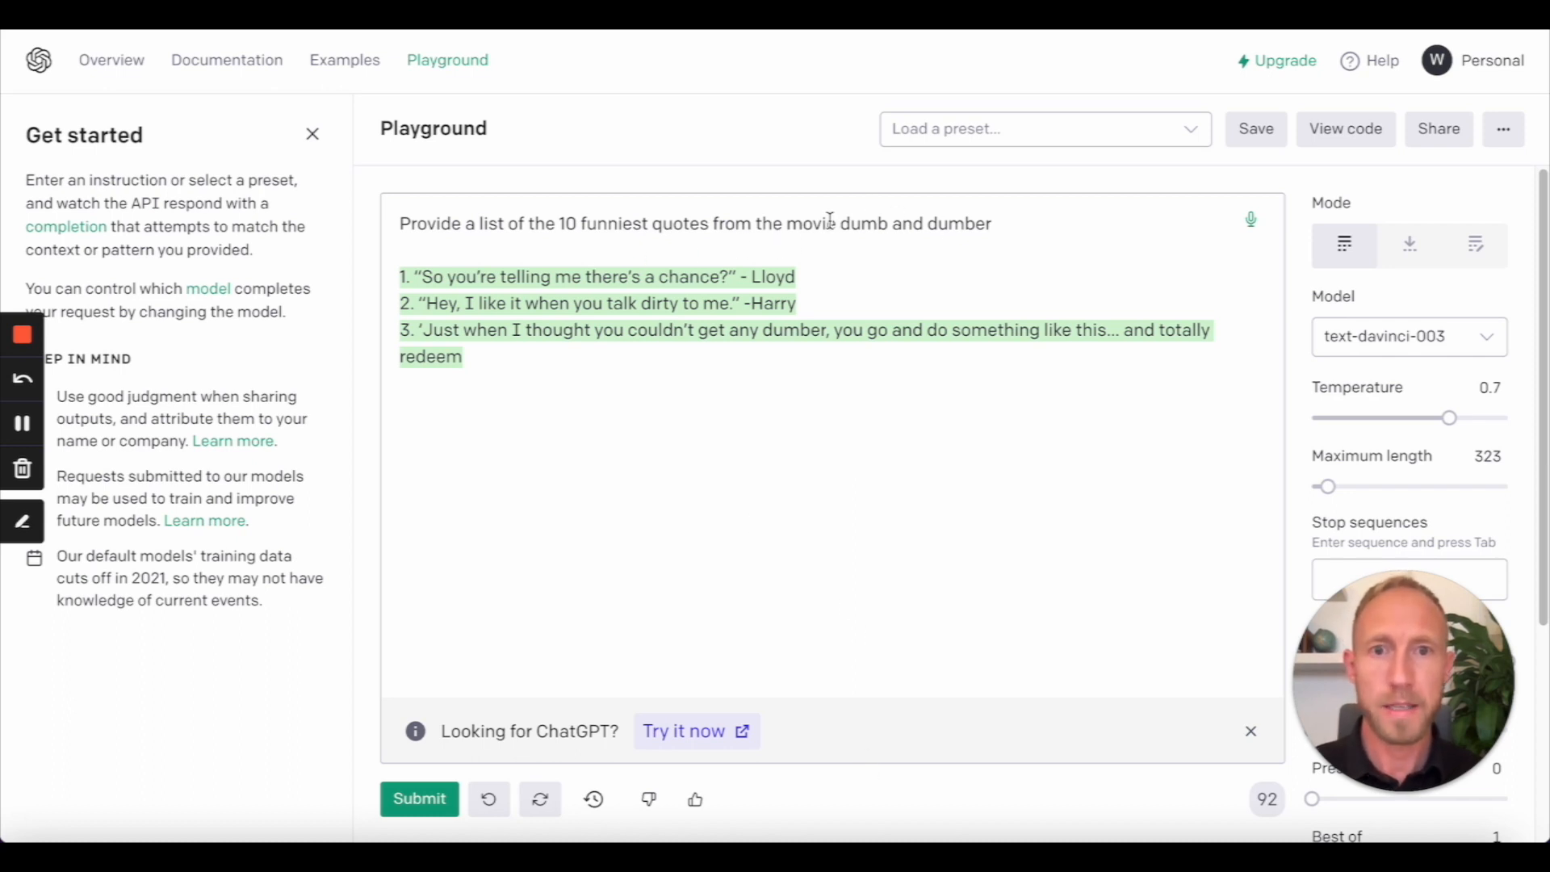
Step: Edit the prompt to ask for 3 quotes, with 'Movie - spaceballs' on its own line
left_click(788, 224)
type("below")
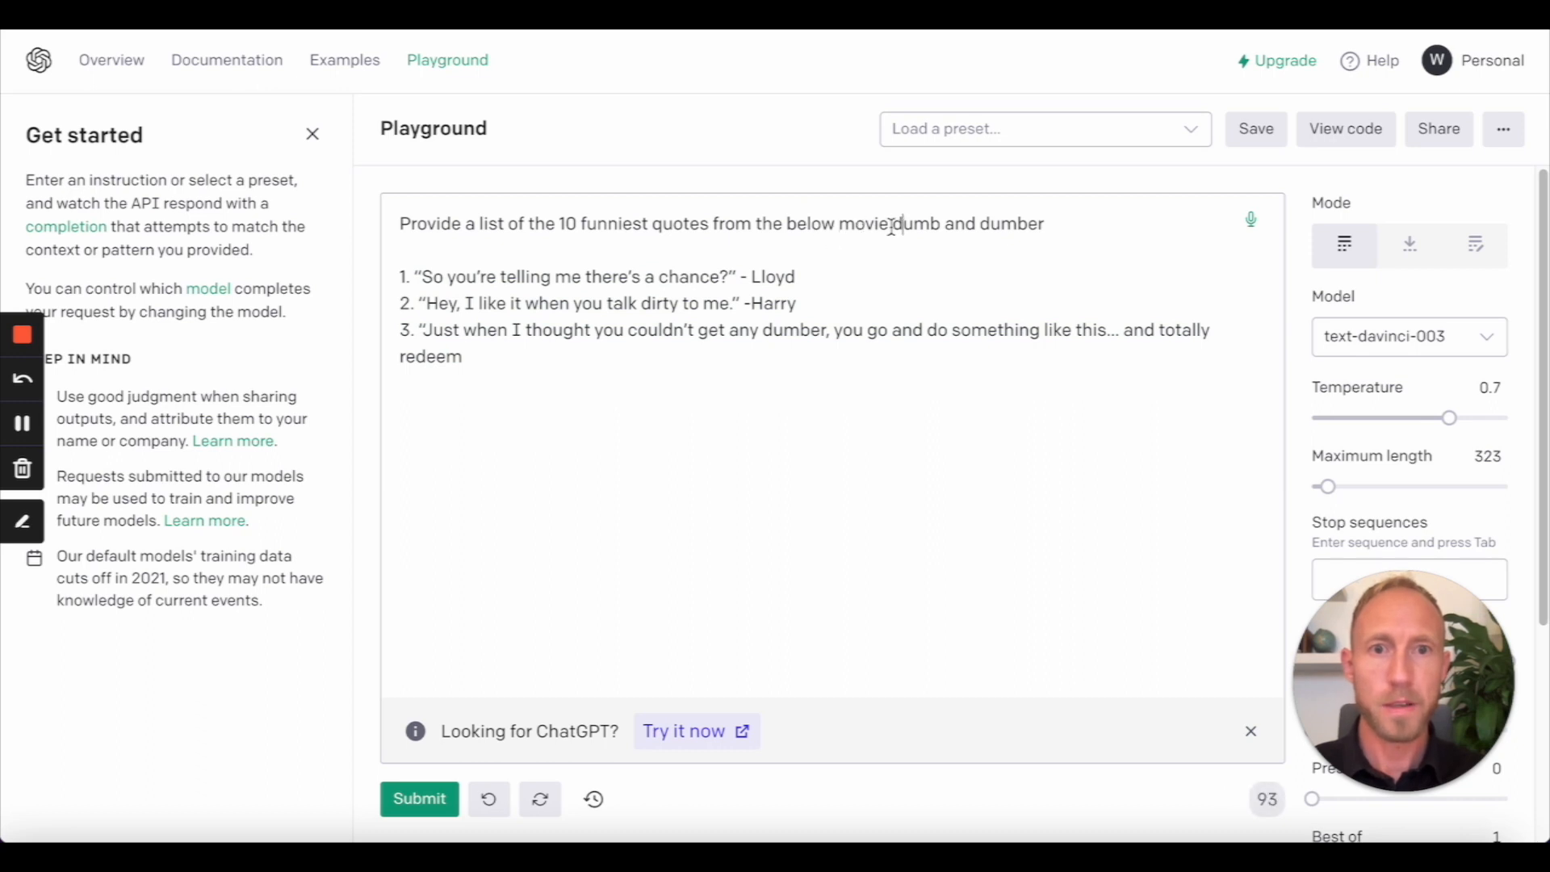
key("Return")
type("Movie-")
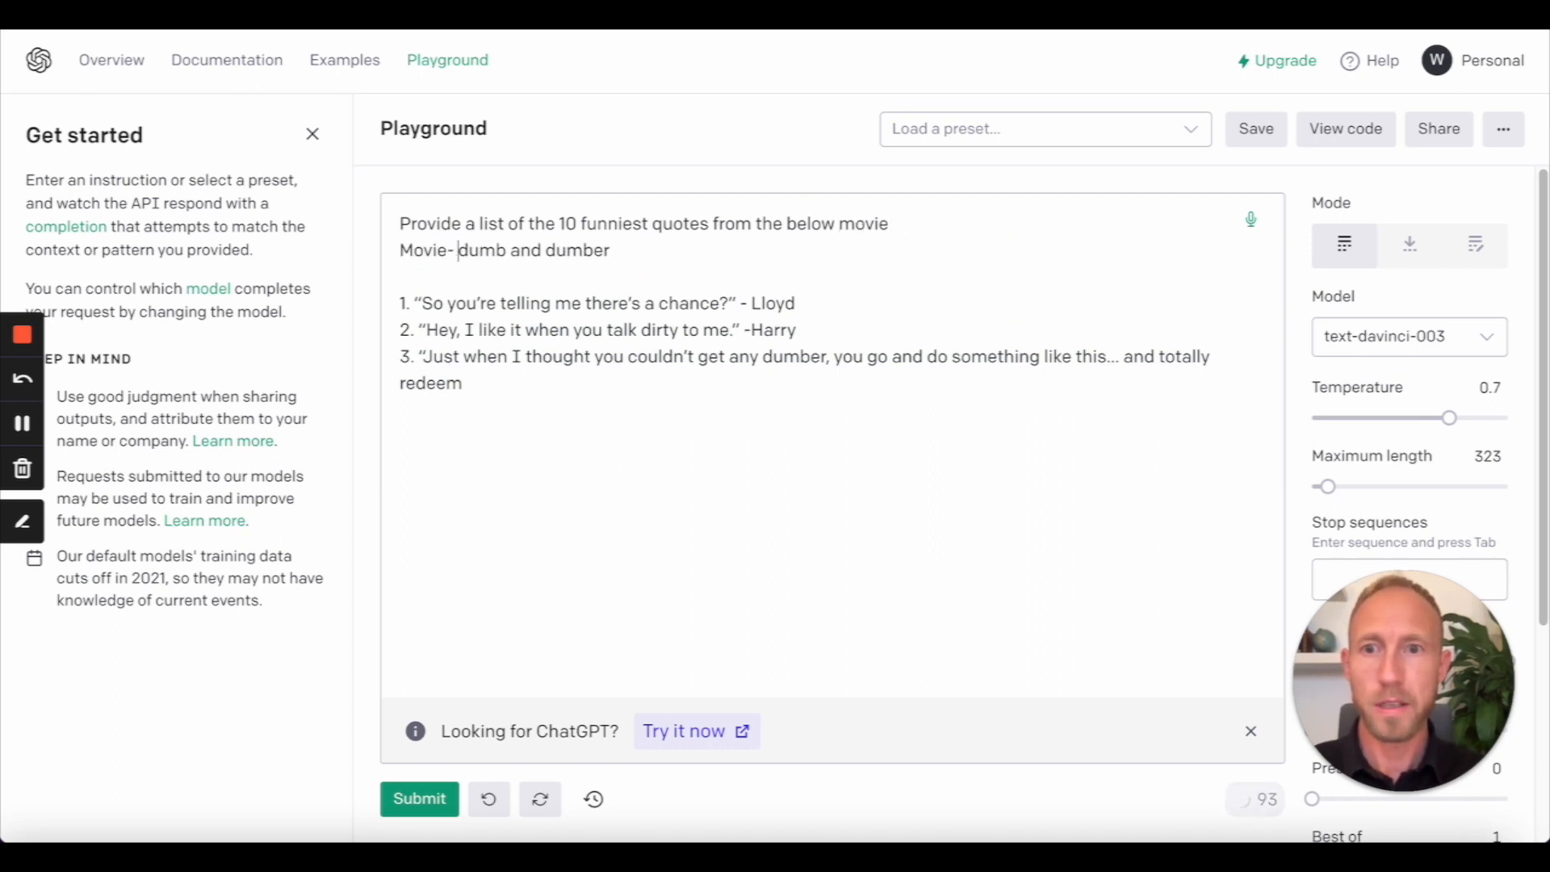
key("BackSpace")
key("BackSpace")
type("-")
left_click_drag(686, 253, 463, 251)
type("spacebna")
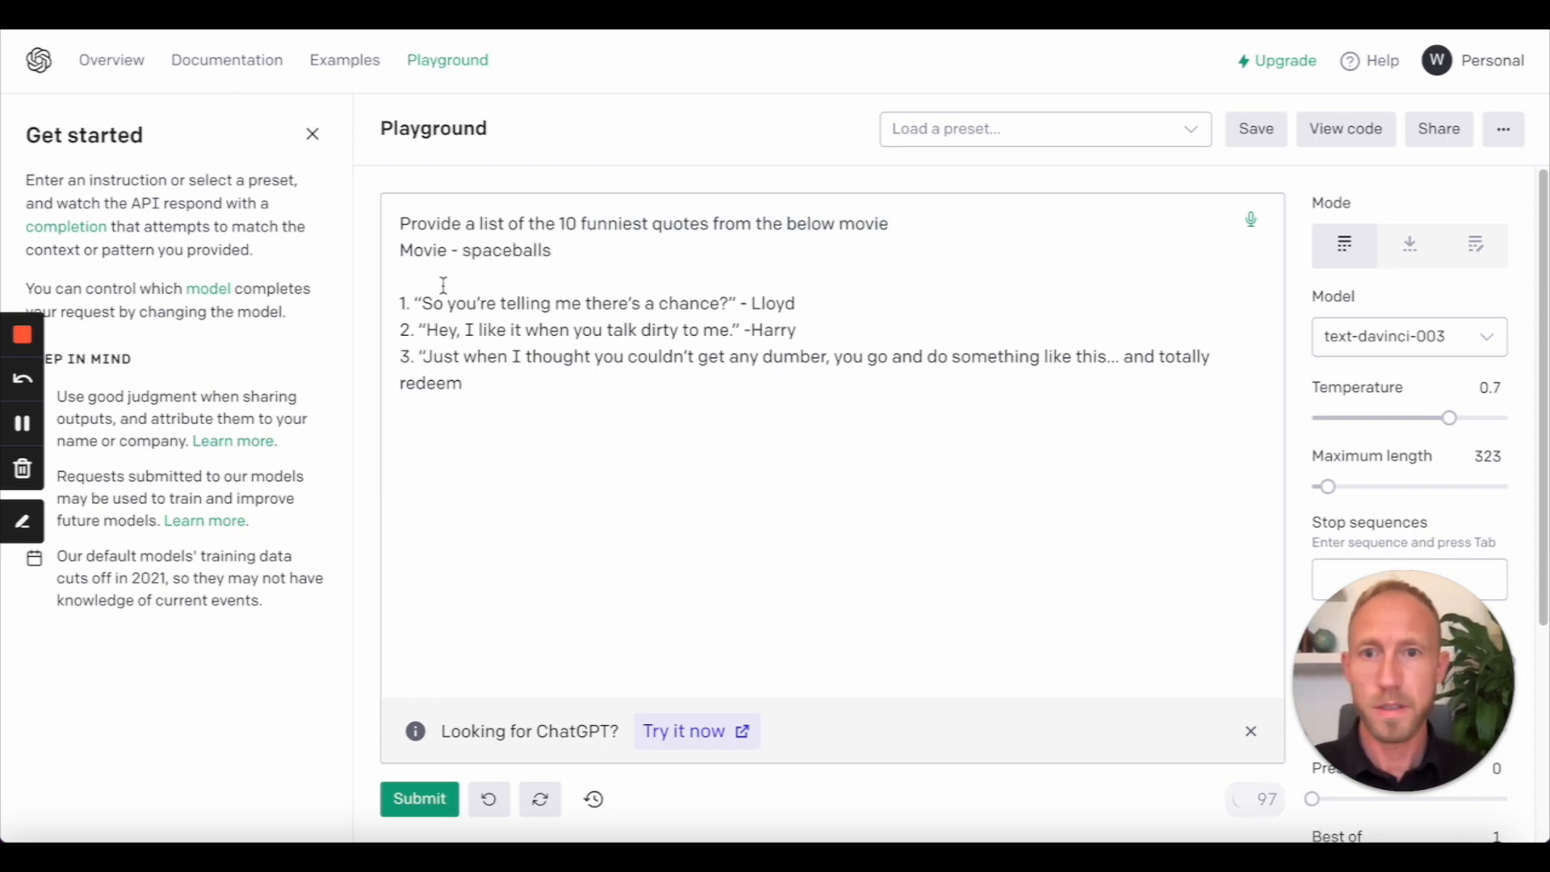
left_click_drag(487, 376, 403, 284)
type("15")
key("BackSpace")
key("BackSpace")
key("BackSpace")
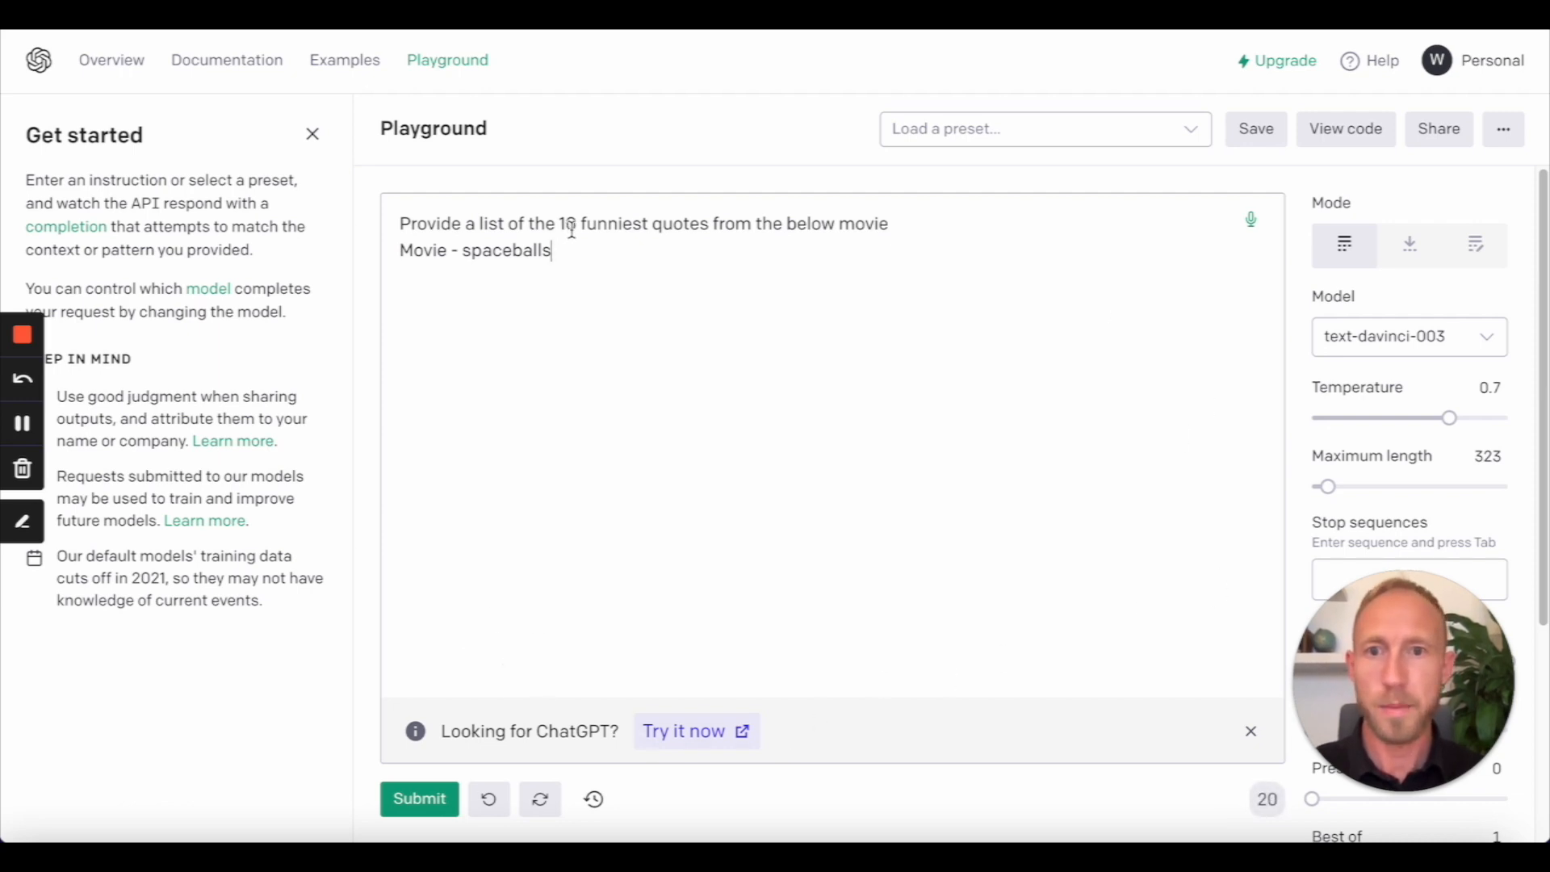
left_click_drag(578, 229, 567, 231)
type("3")
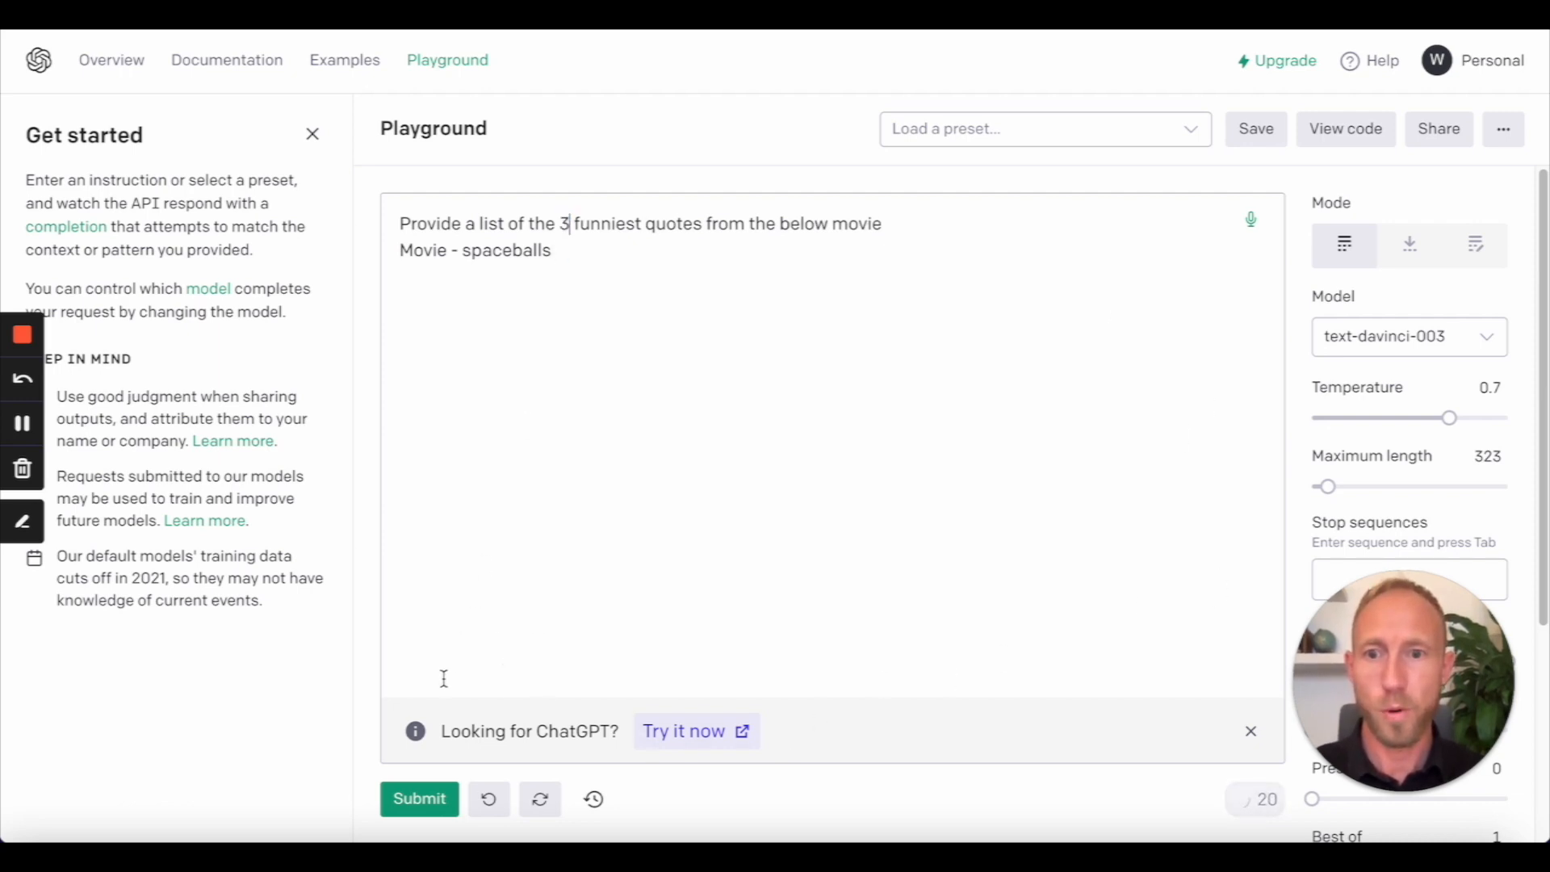
Step: Generate the Spaceballs quotes, then delete the generated output from the prompt
left_click(430, 810)
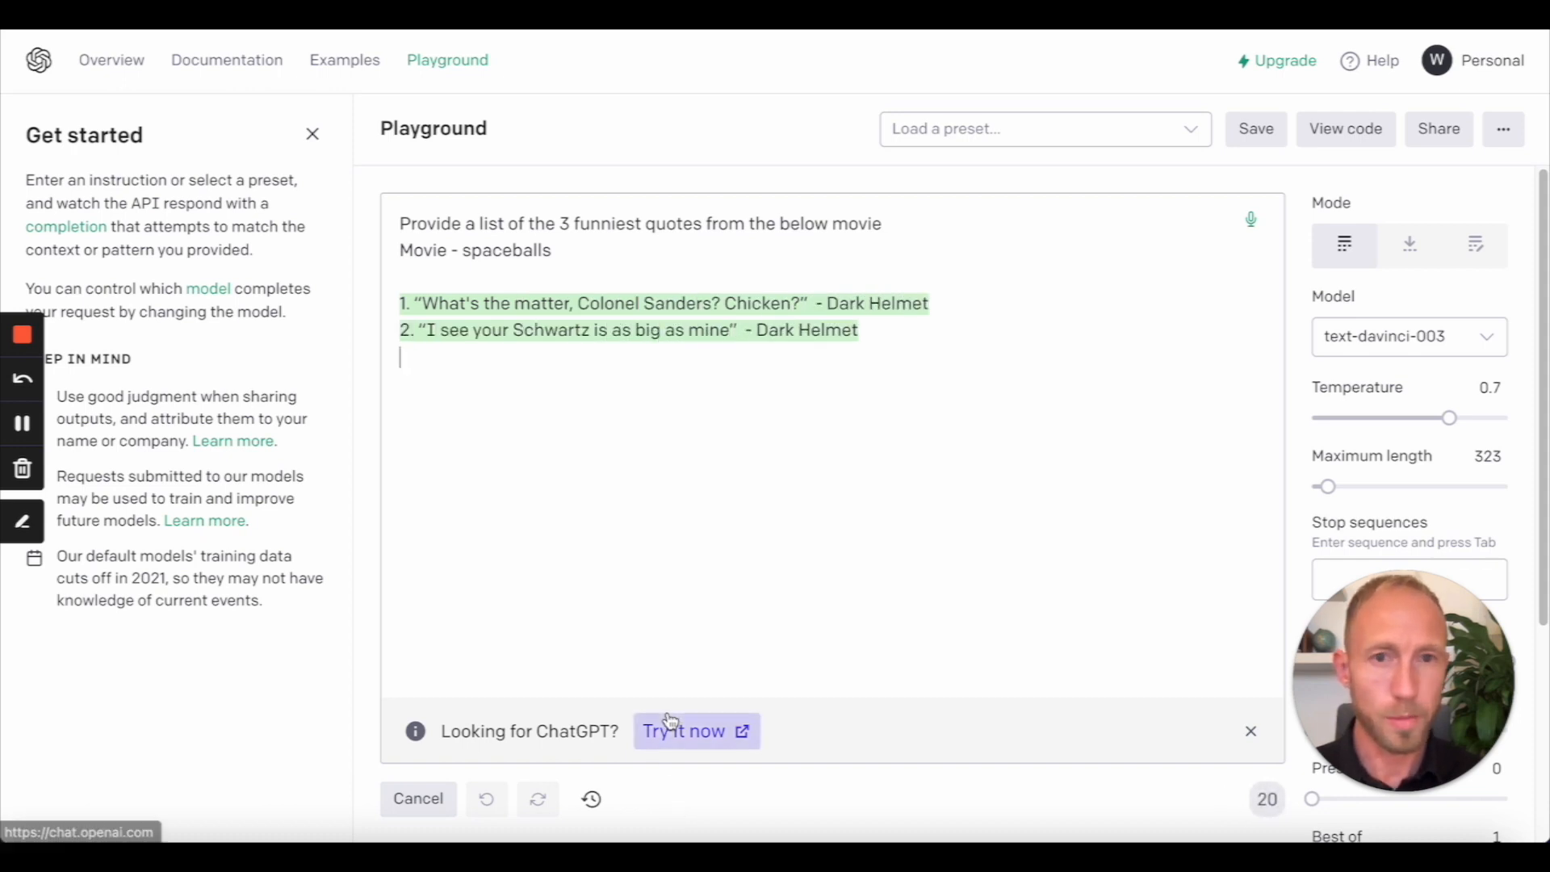
left_click_drag(845, 404, 371, 299)
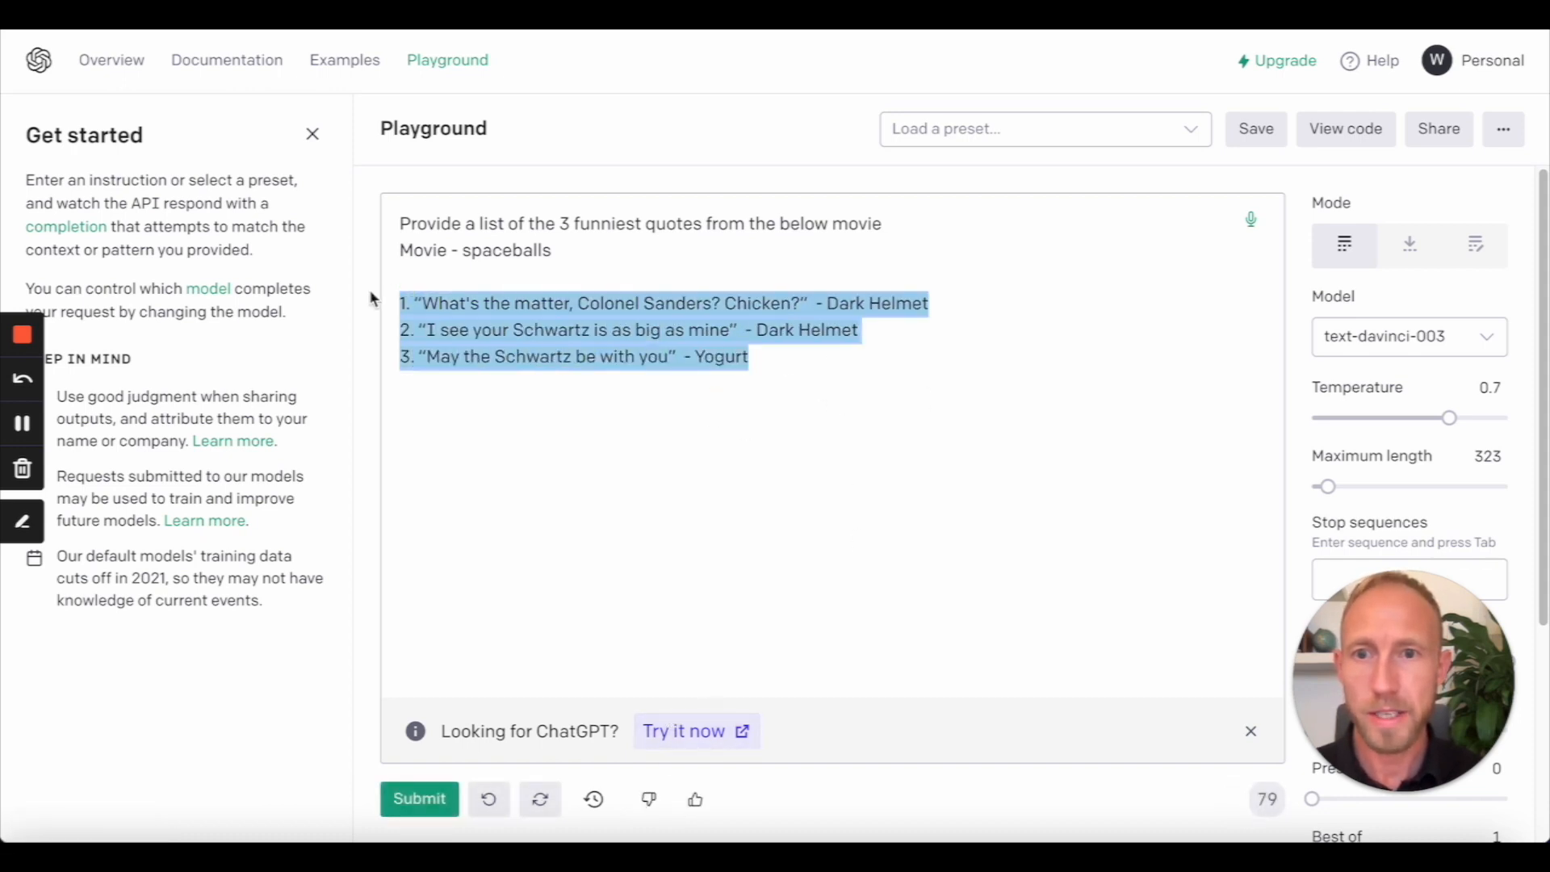
key("BackSpace")
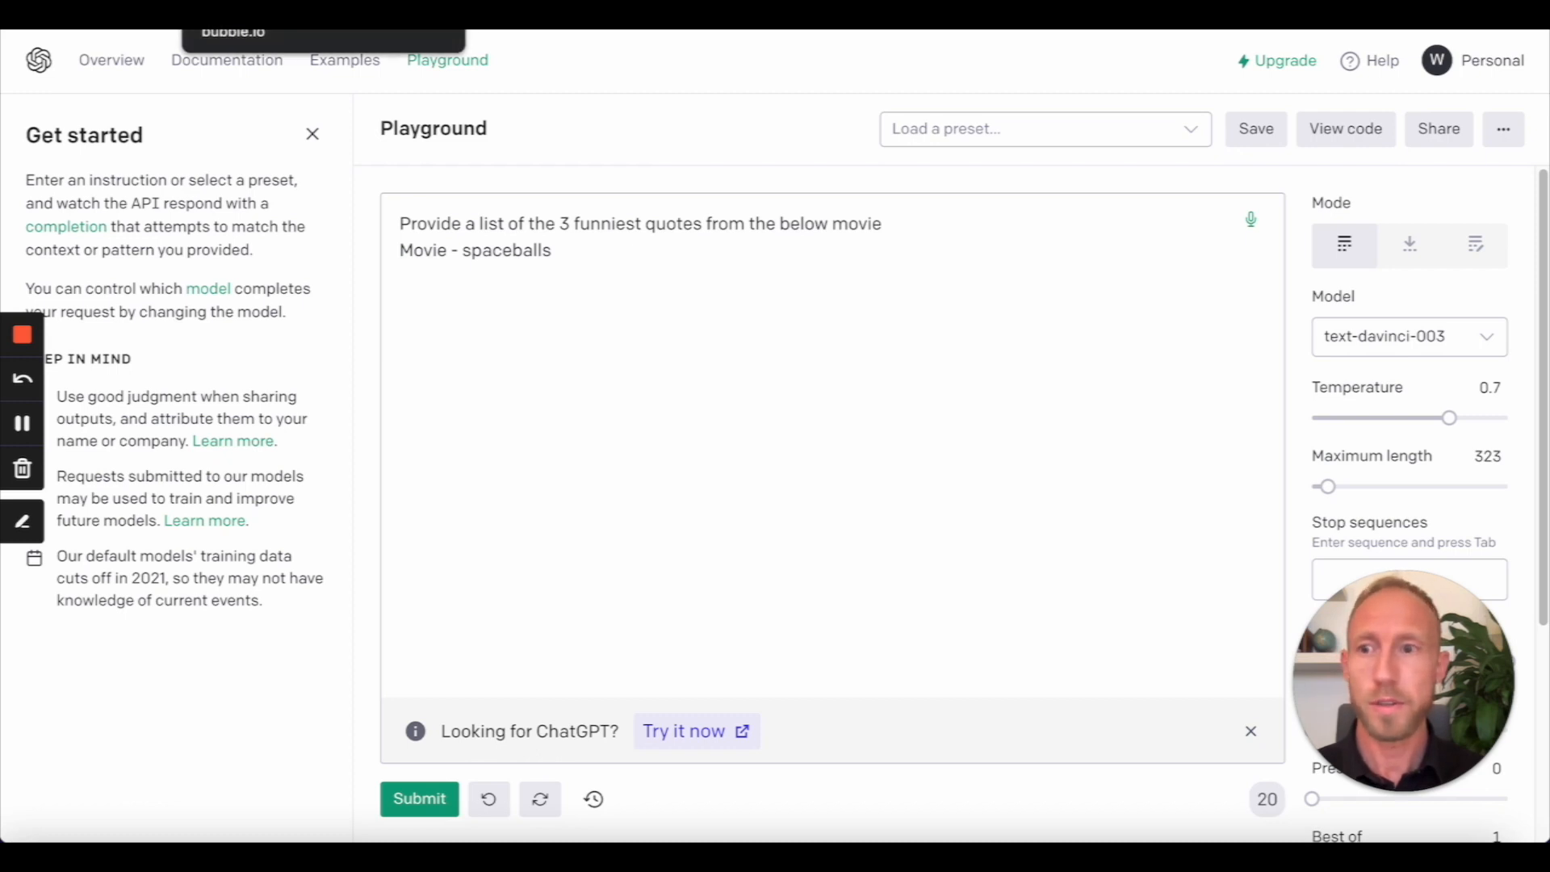
left_click(13, 423)
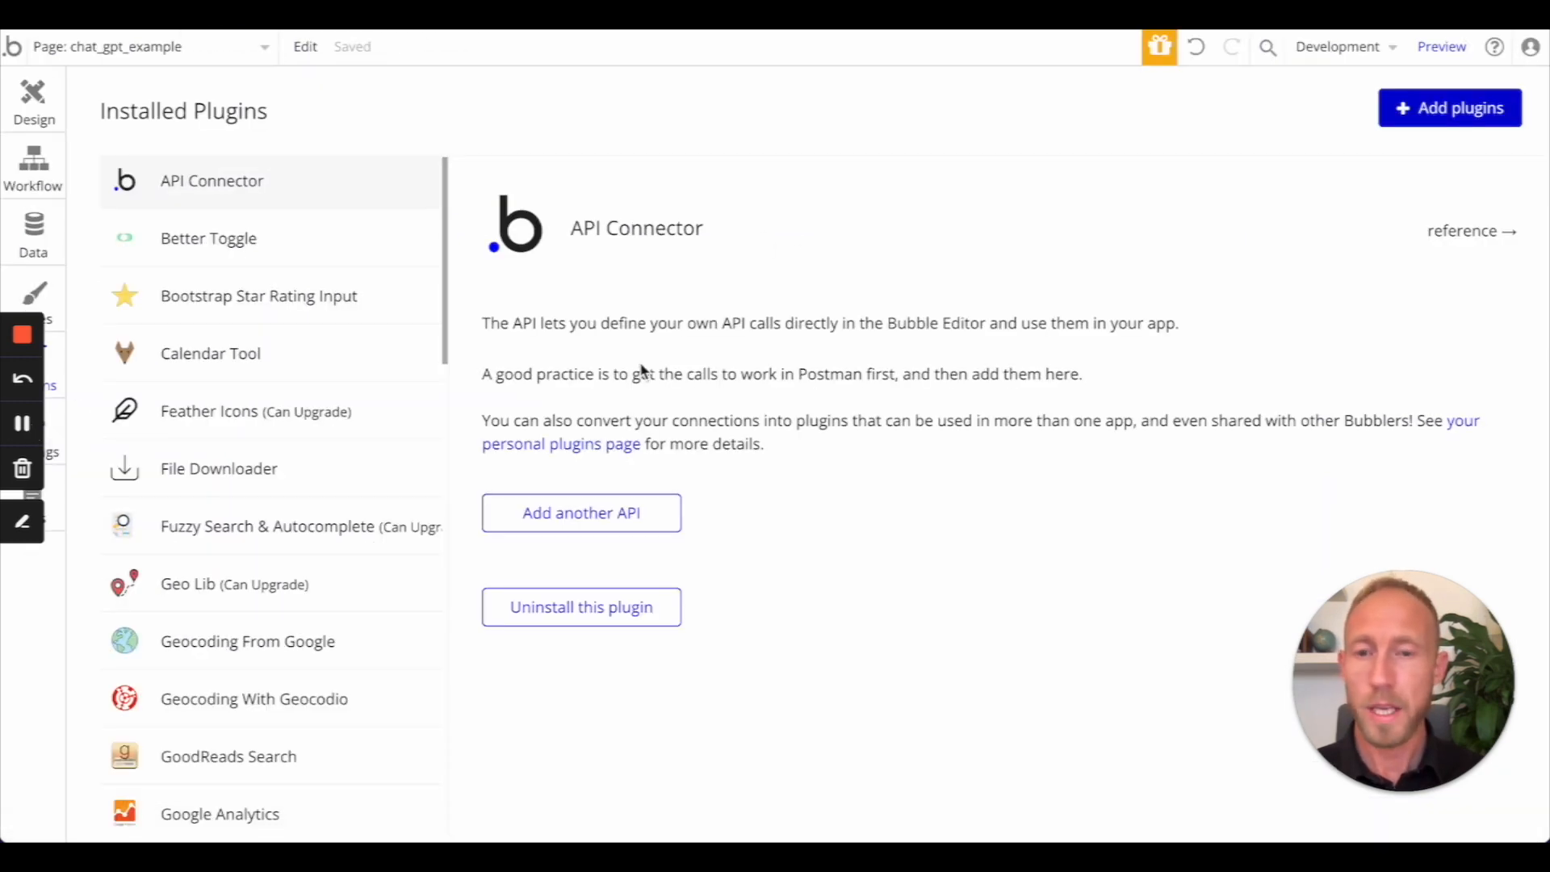
Step: Add a new API to the API Connector and name it 'Open AI API'
left_click(596, 531)
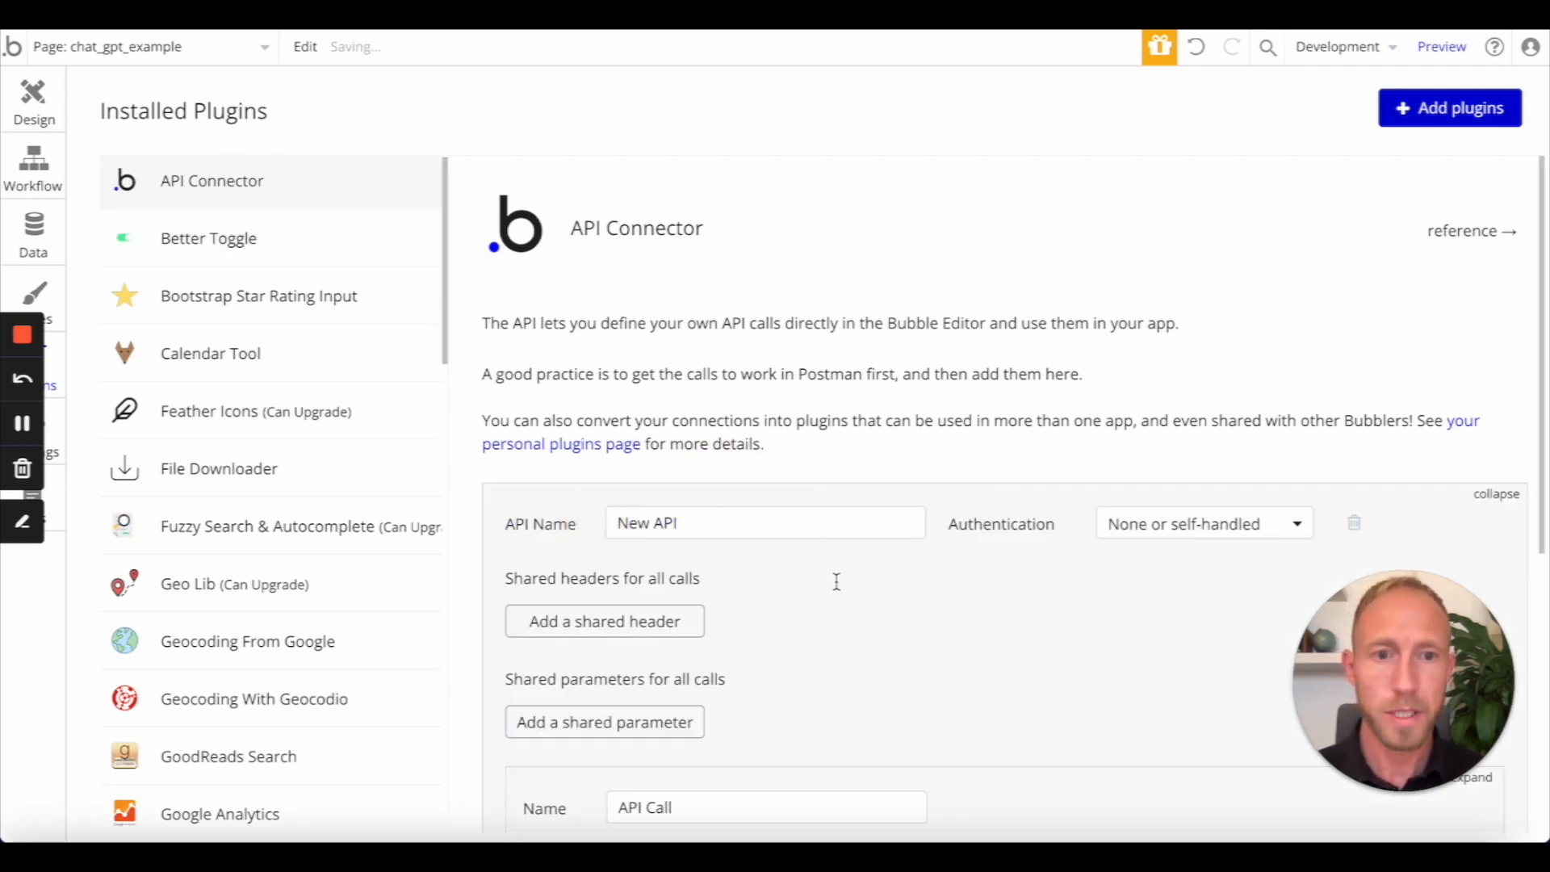
scroll(907, 587, "down", 1)
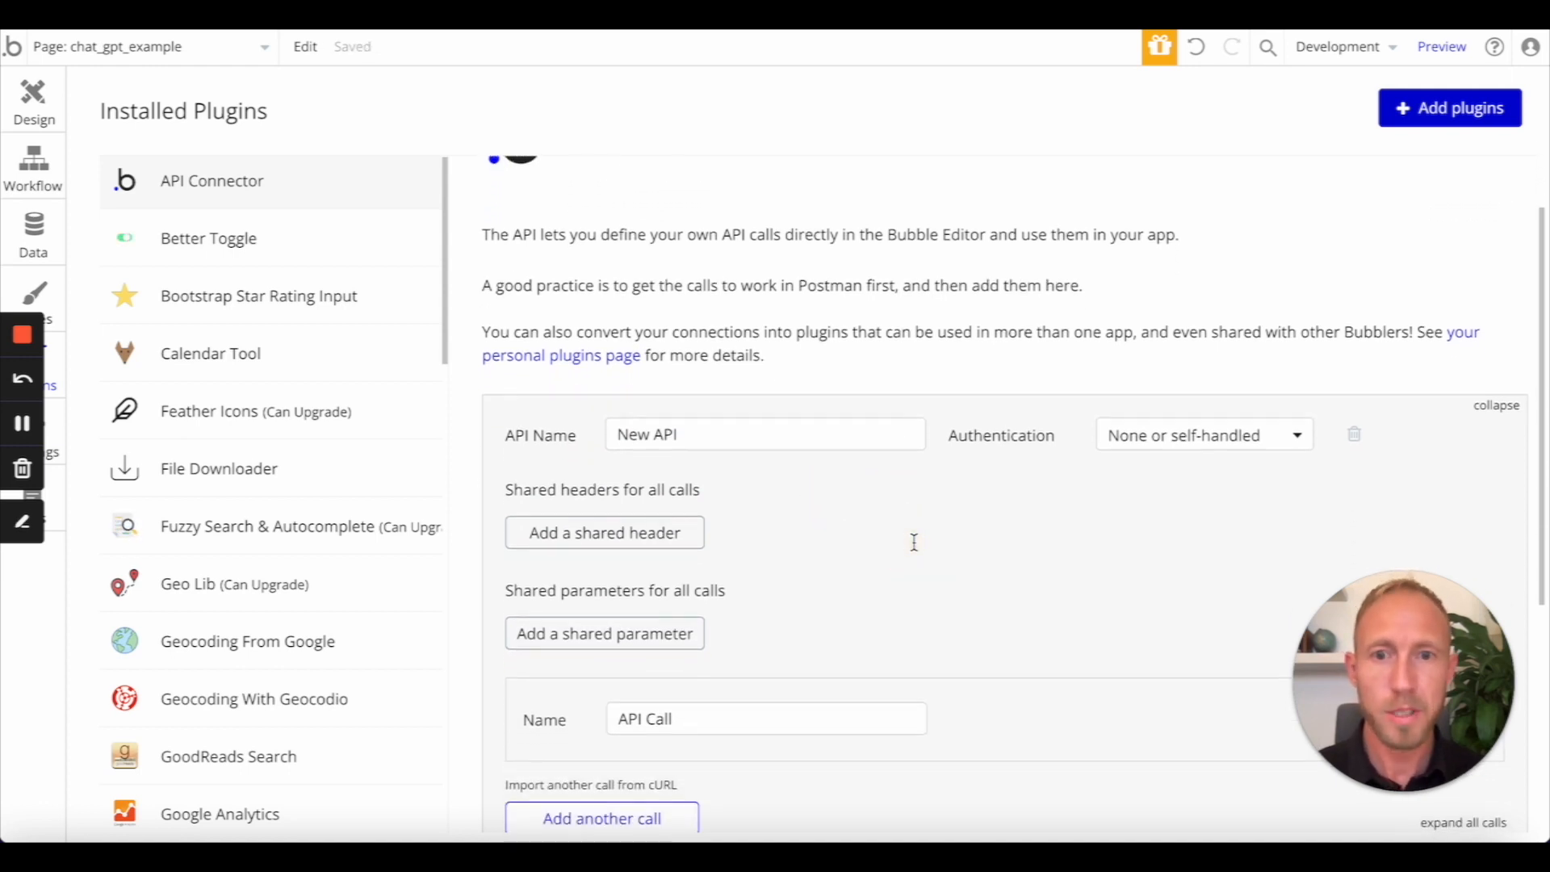
scroll(915, 543, "down", 1)
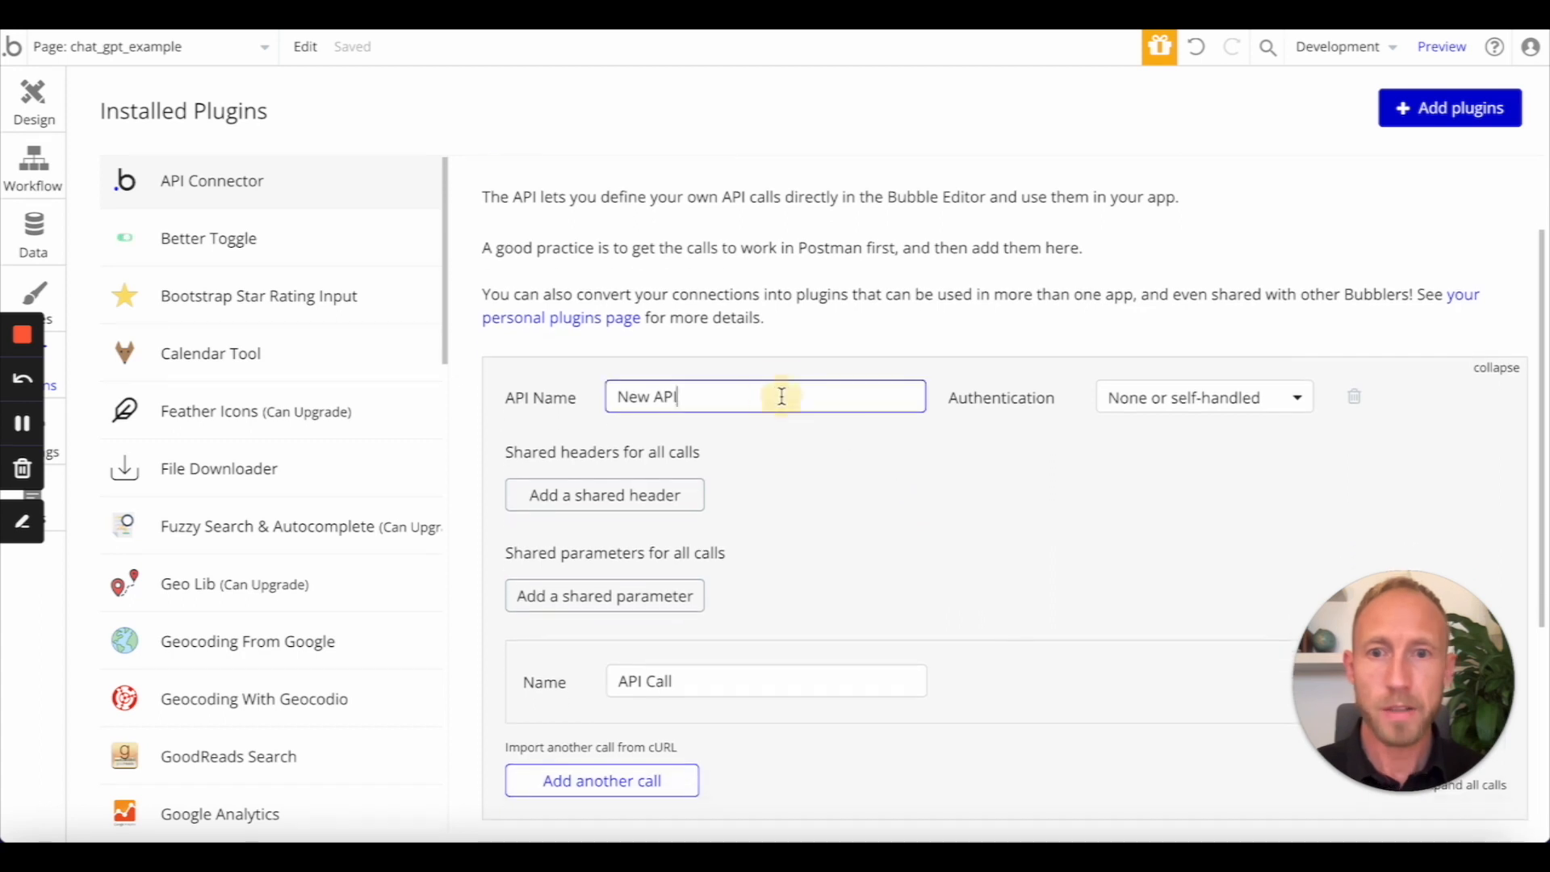
triple_click(783, 395)
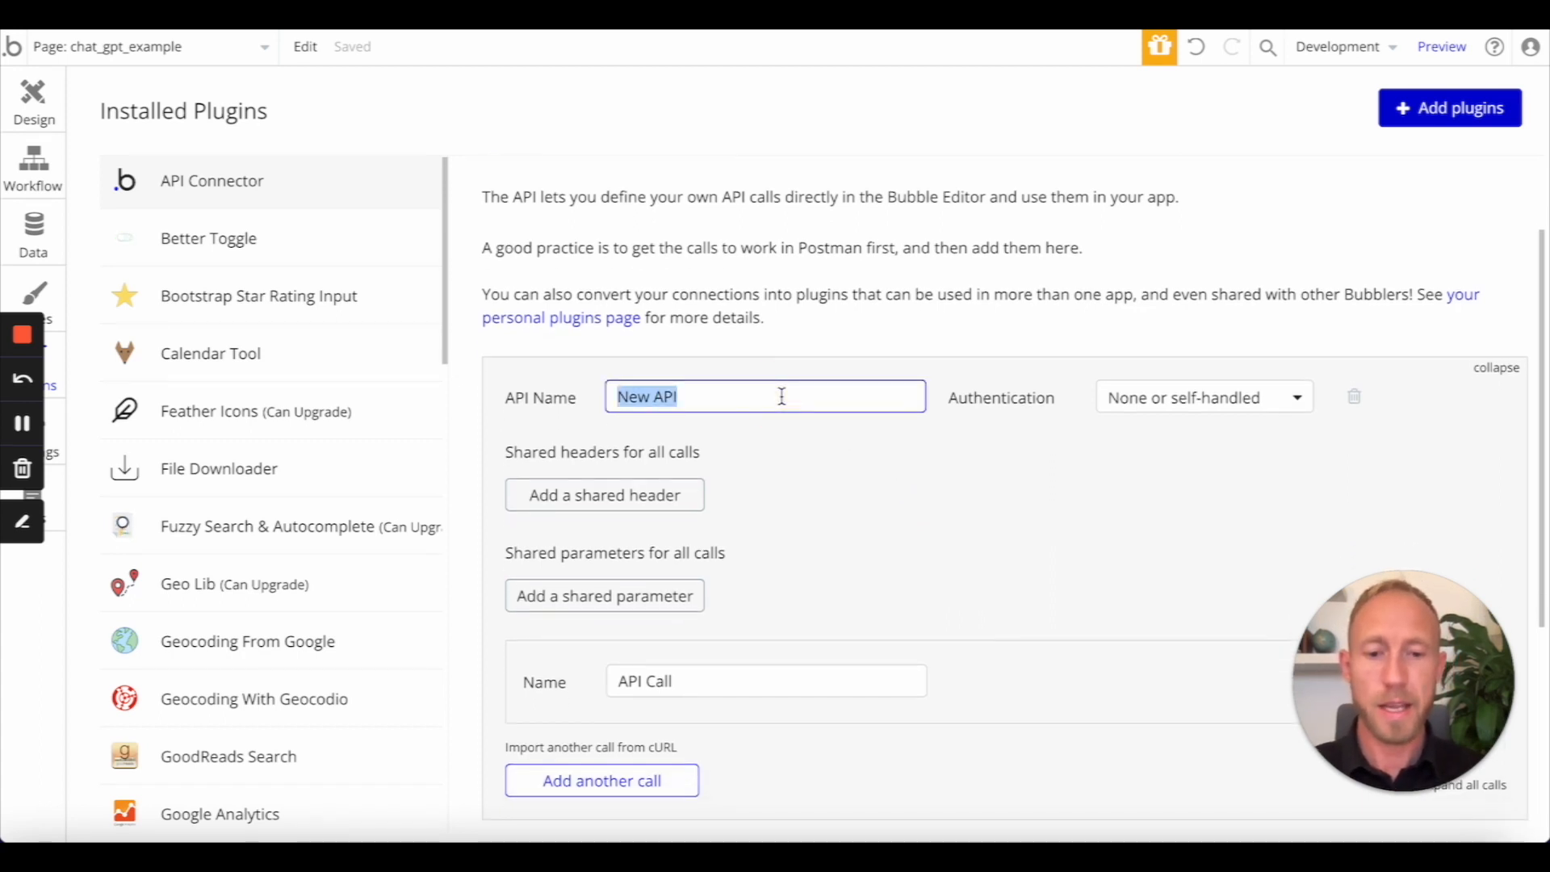
type("Open AI")
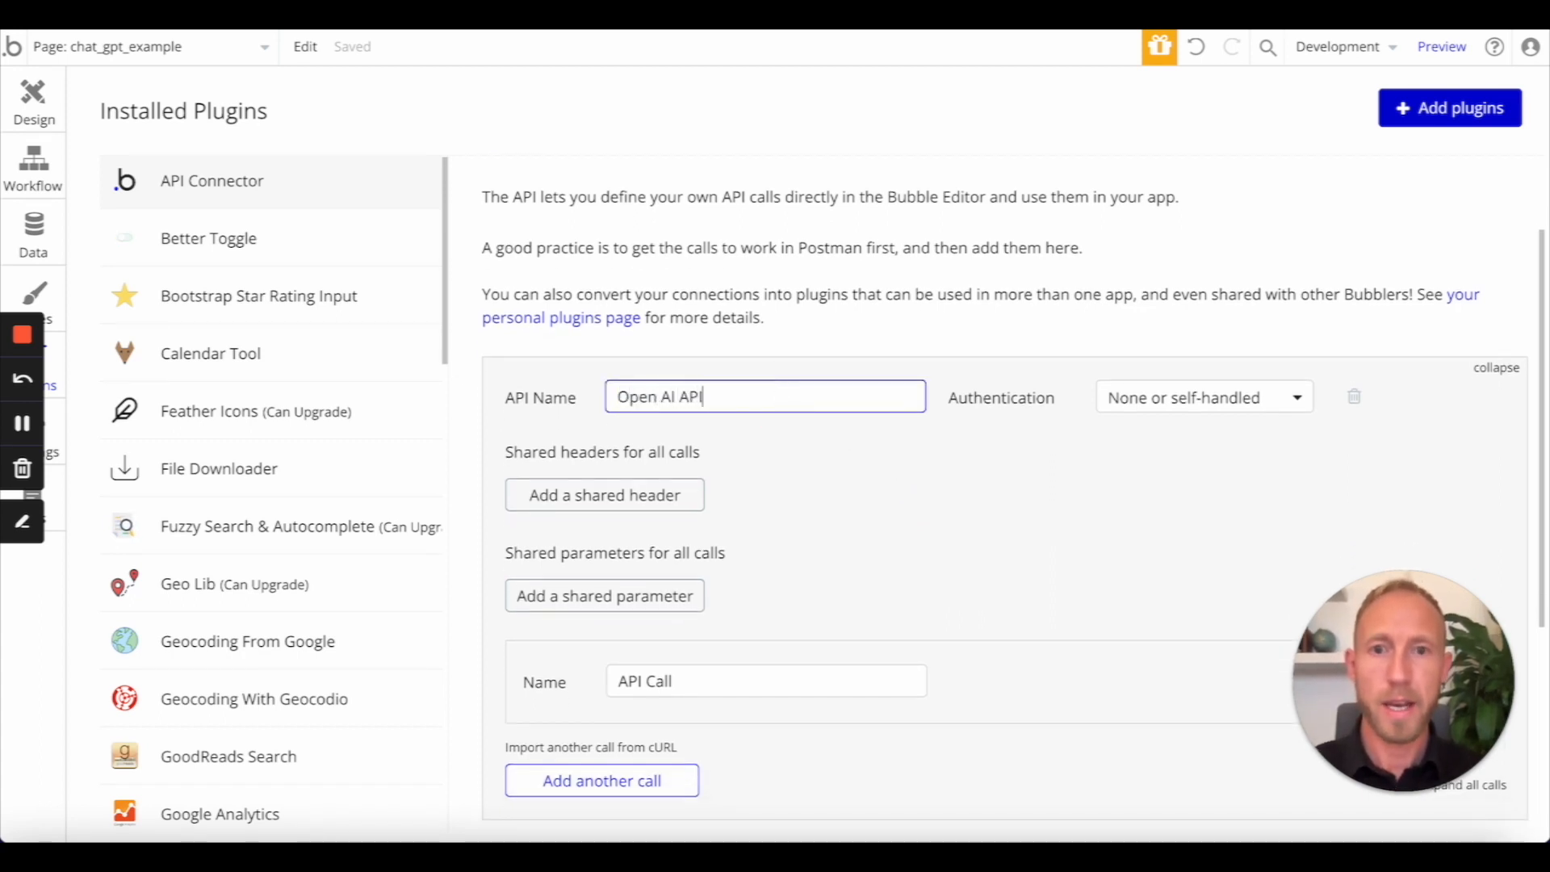
Step: Set authentication to Private key in header with key name Authorization
left_click(1262, 400)
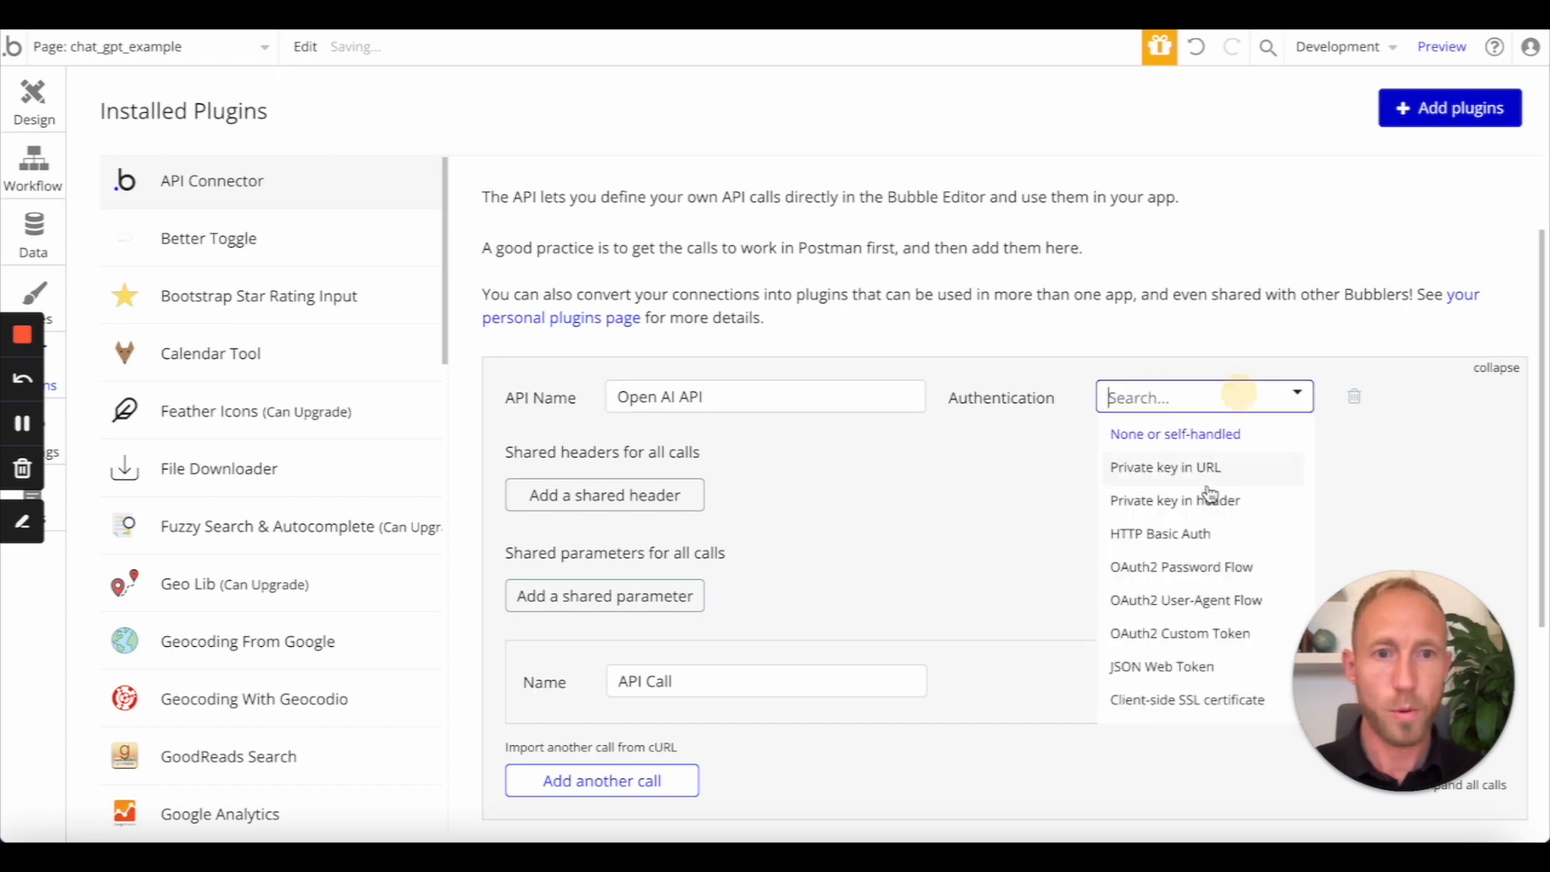
left_click(1191, 508)
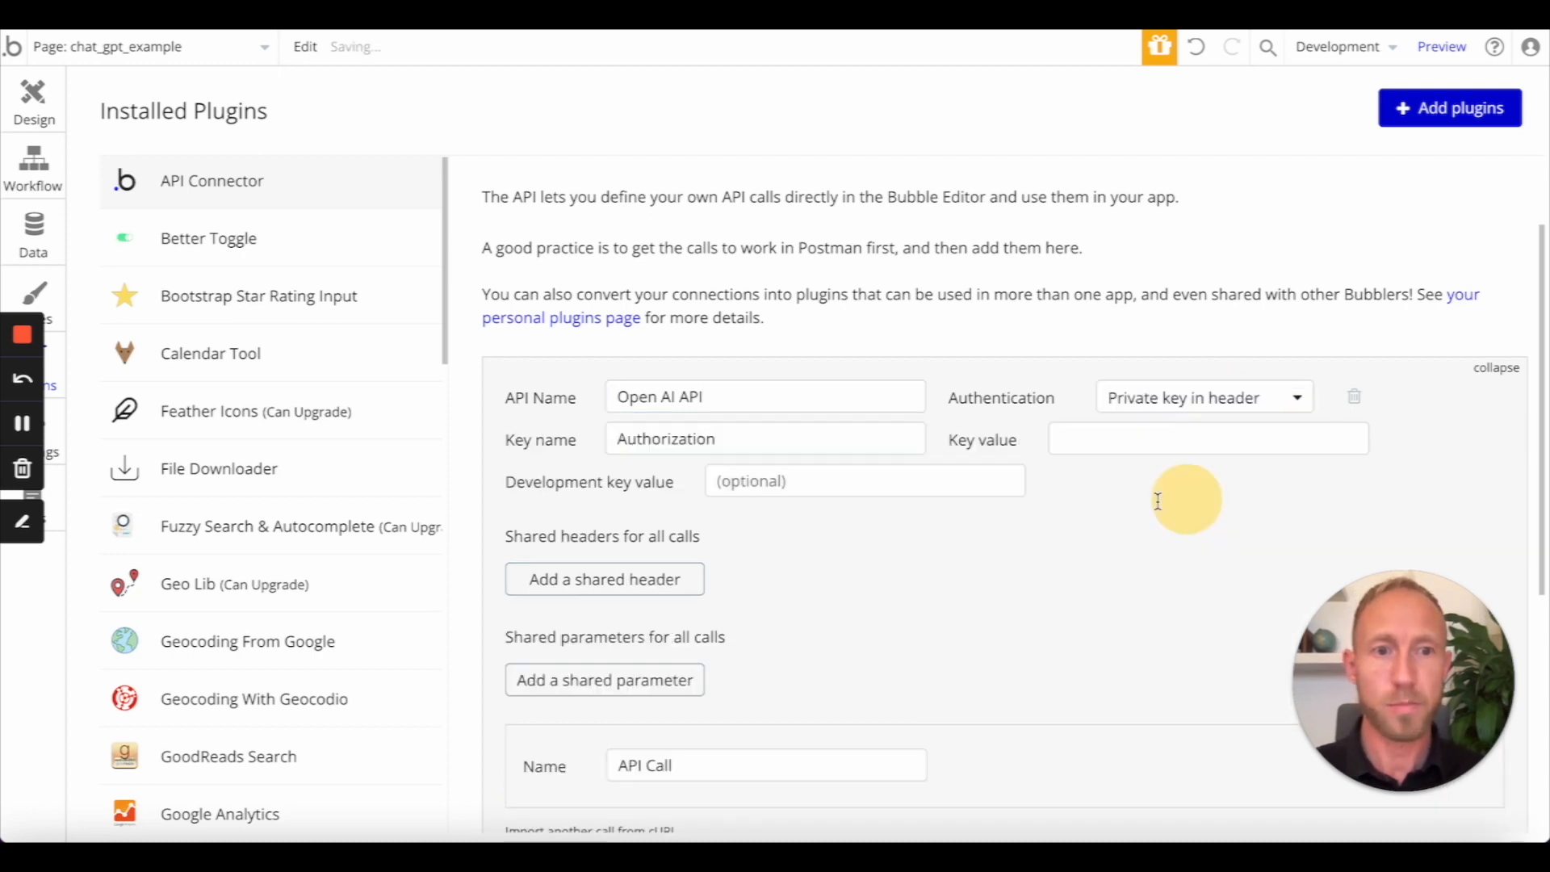
left_click(858, 441)
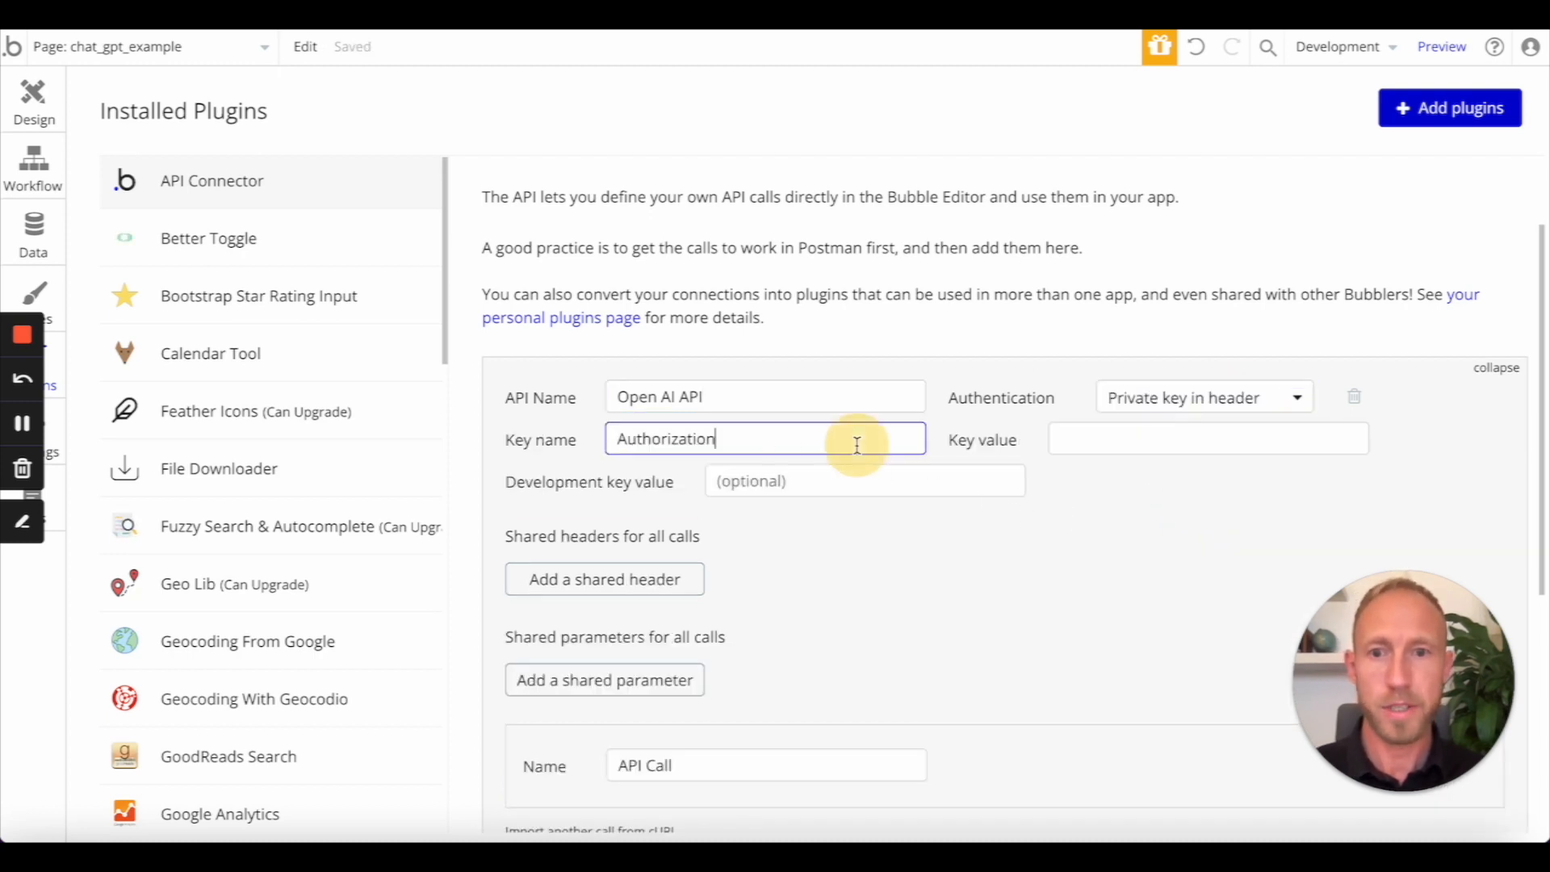
left_click(992, 429)
left_click(1118, 440)
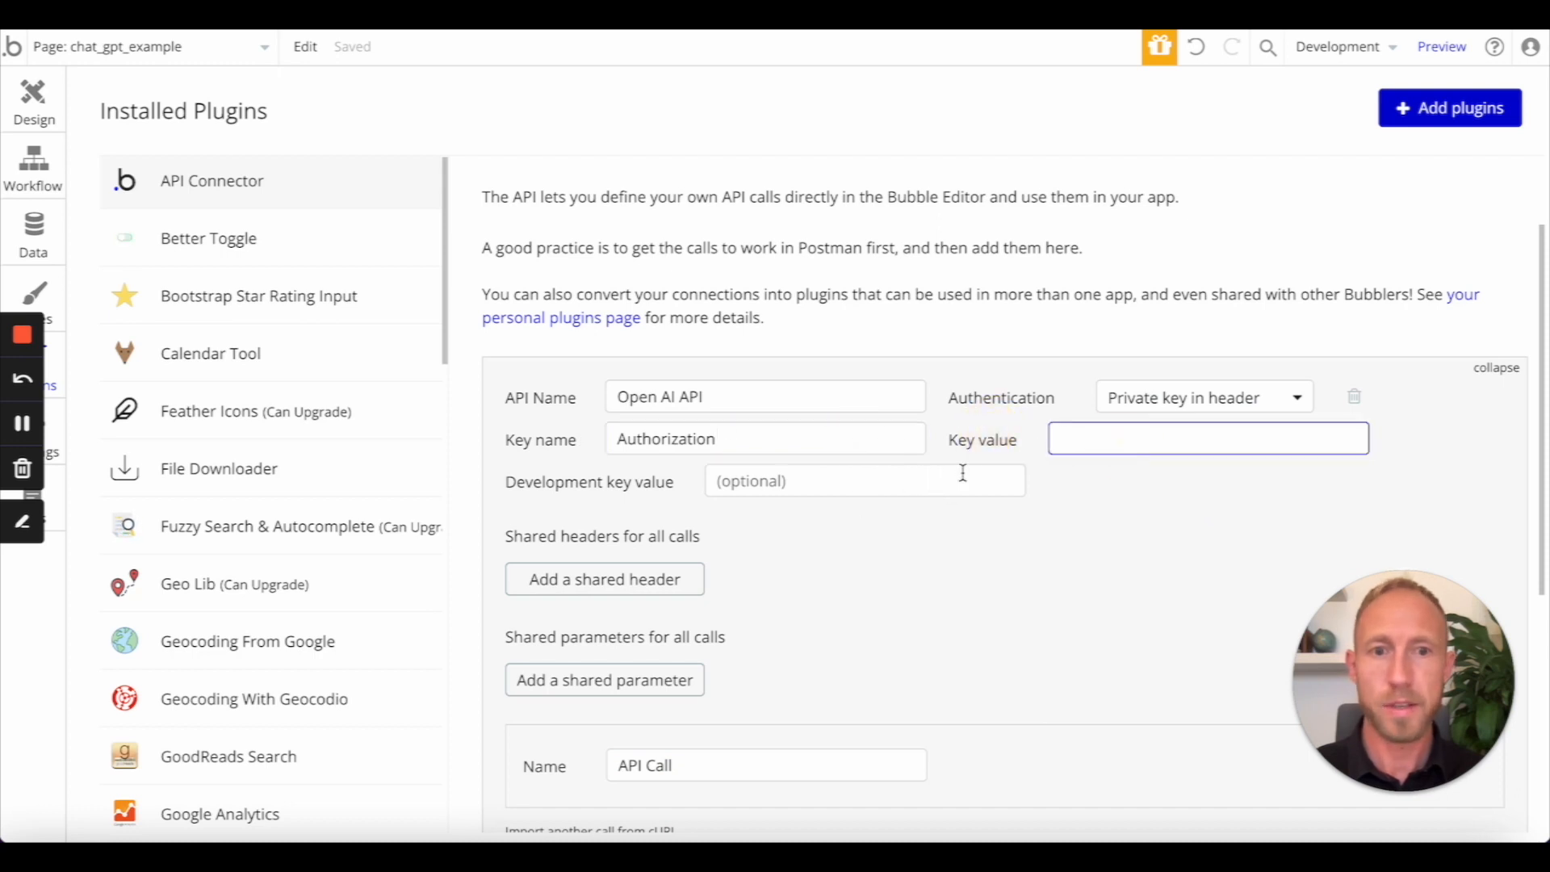
left_click(927, 474)
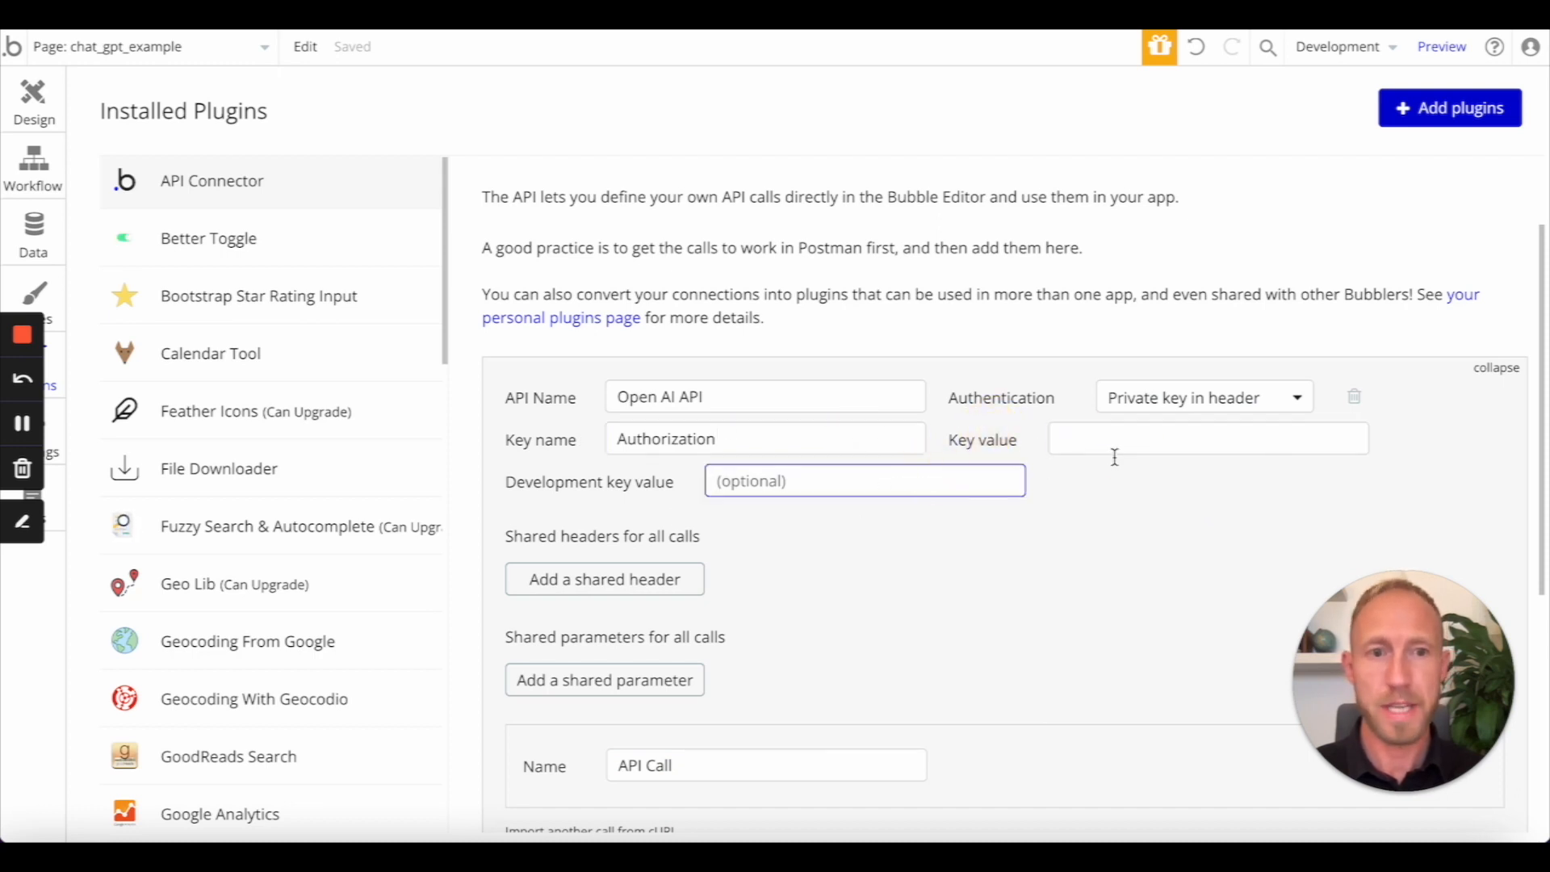
left_click(1035, 502)
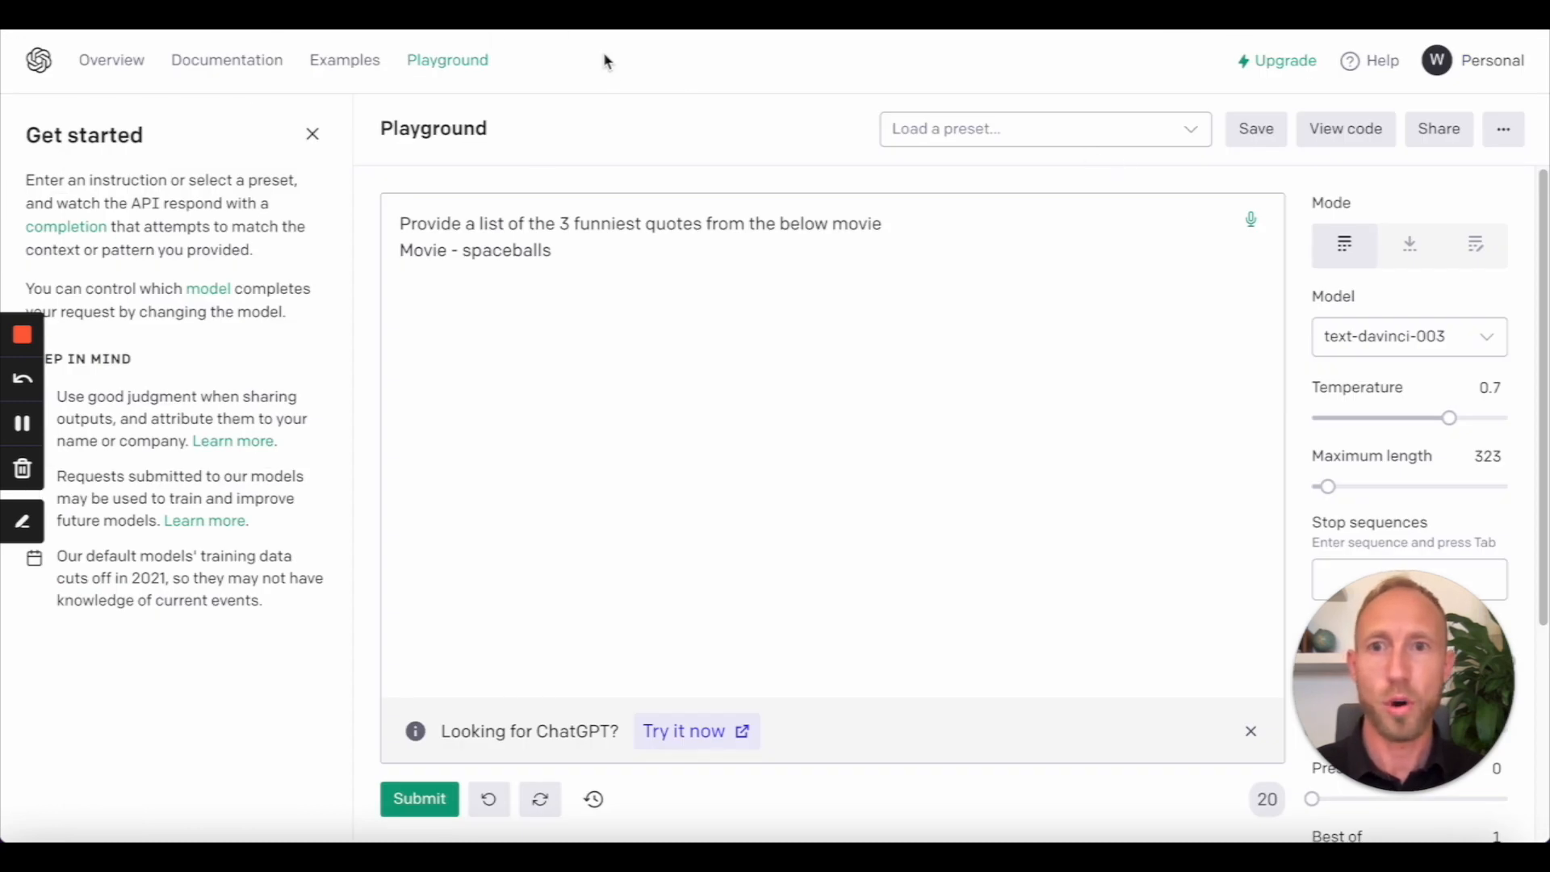
Step: Open the OpenAI API keys page in a new tab from the account menu
left_click(1486, 61)
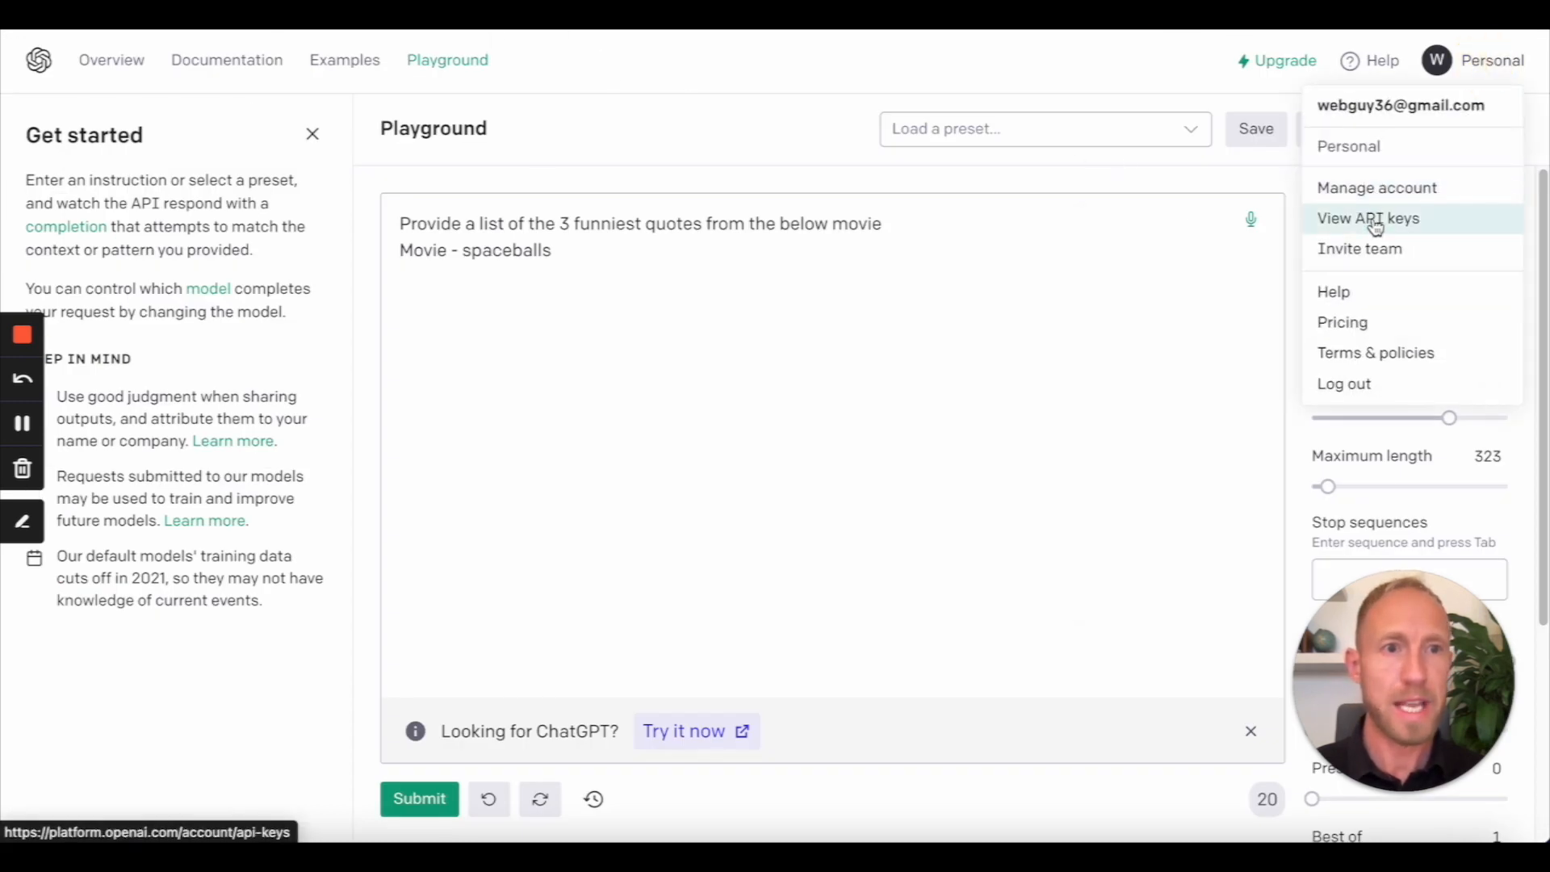
right_click(1373, 218)
left_click(1324, 234)
left_click(650, 20)
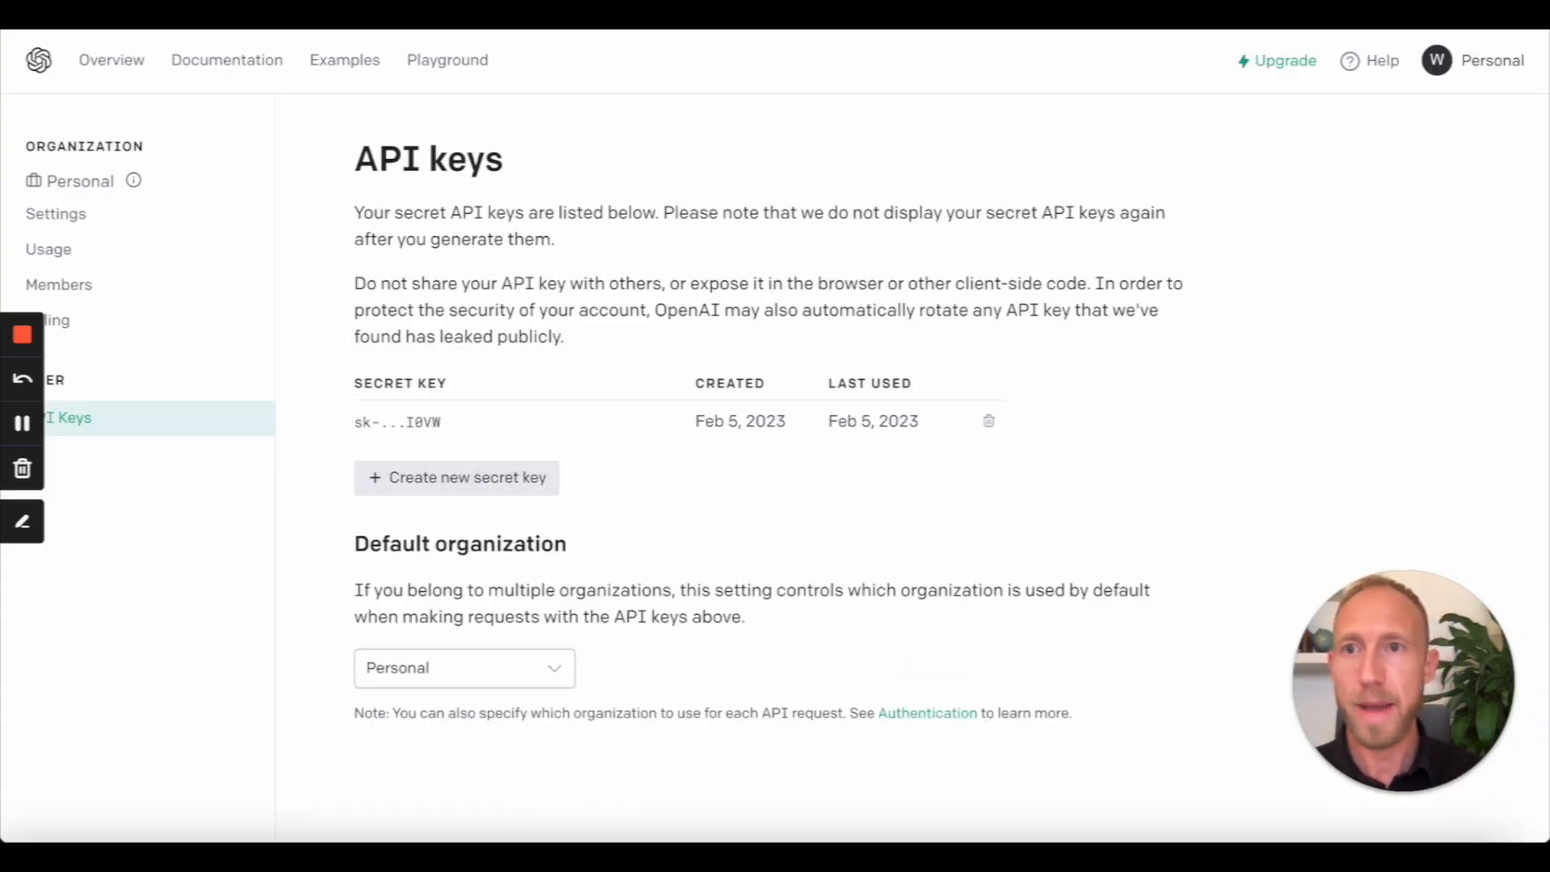
Step: Back in Bubble, type 'Bearer' at the start of the Key value field
left_click(271, 19)
left_click(1080, 443)
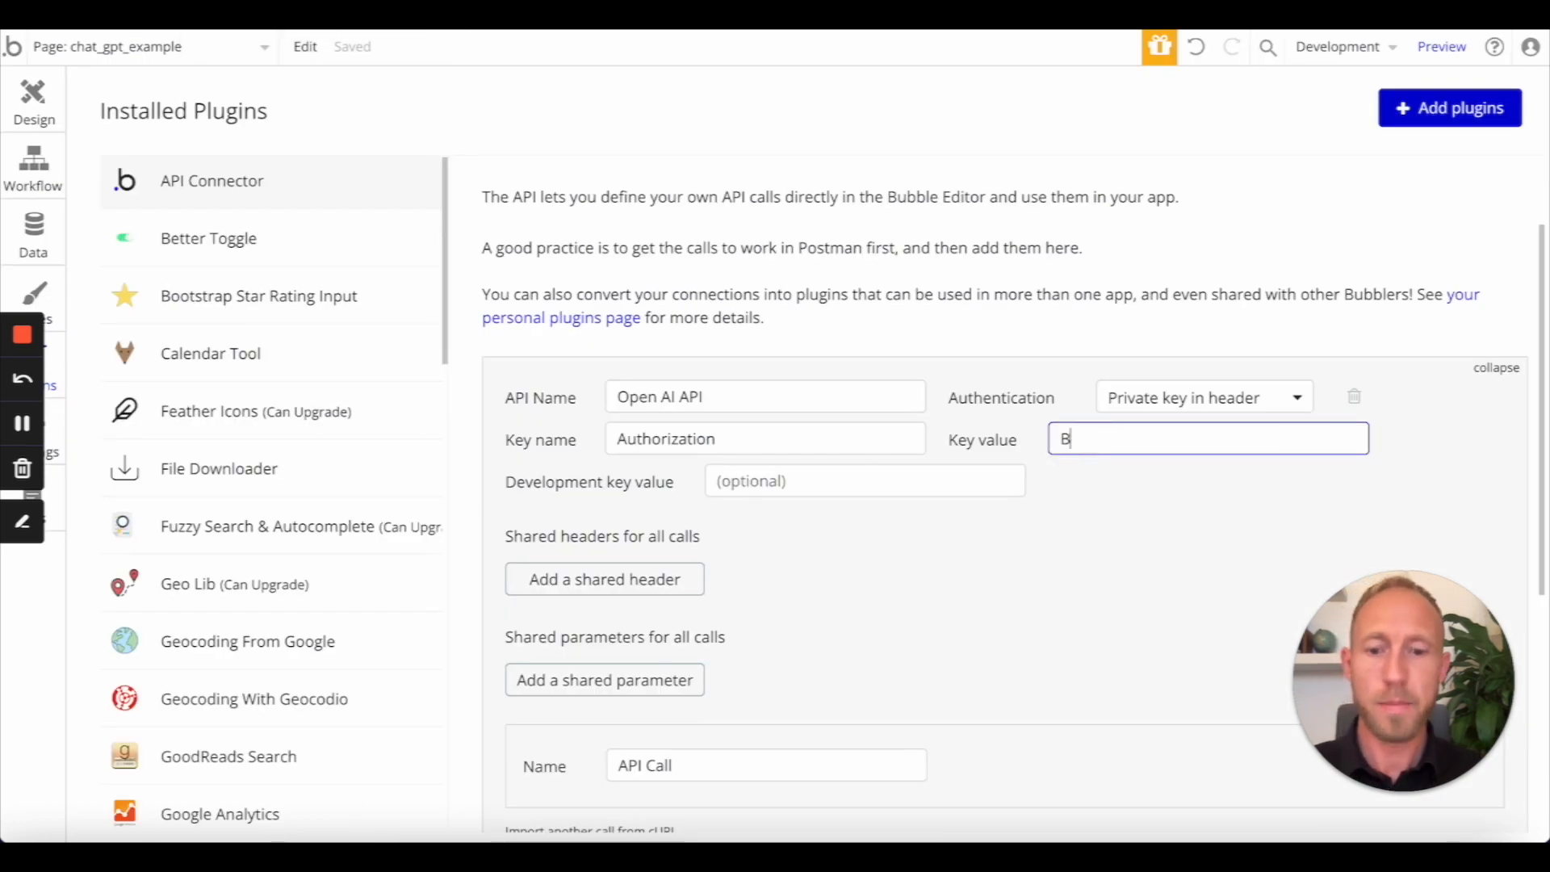
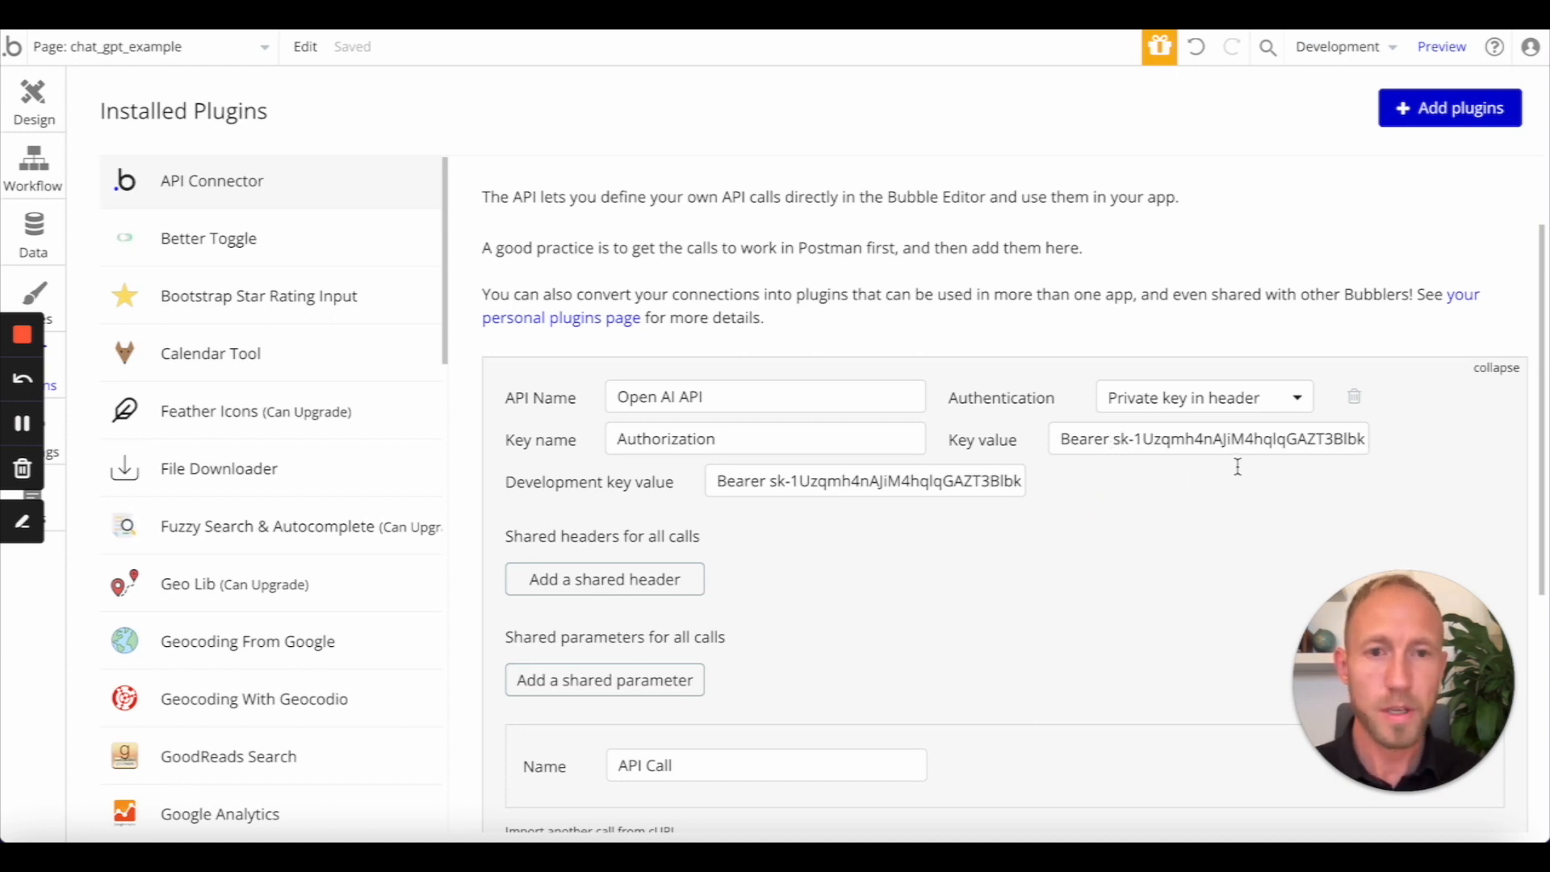
Step: Add a shared header with key Content-type and value application/json
scroll(921, 536, "down", 2)
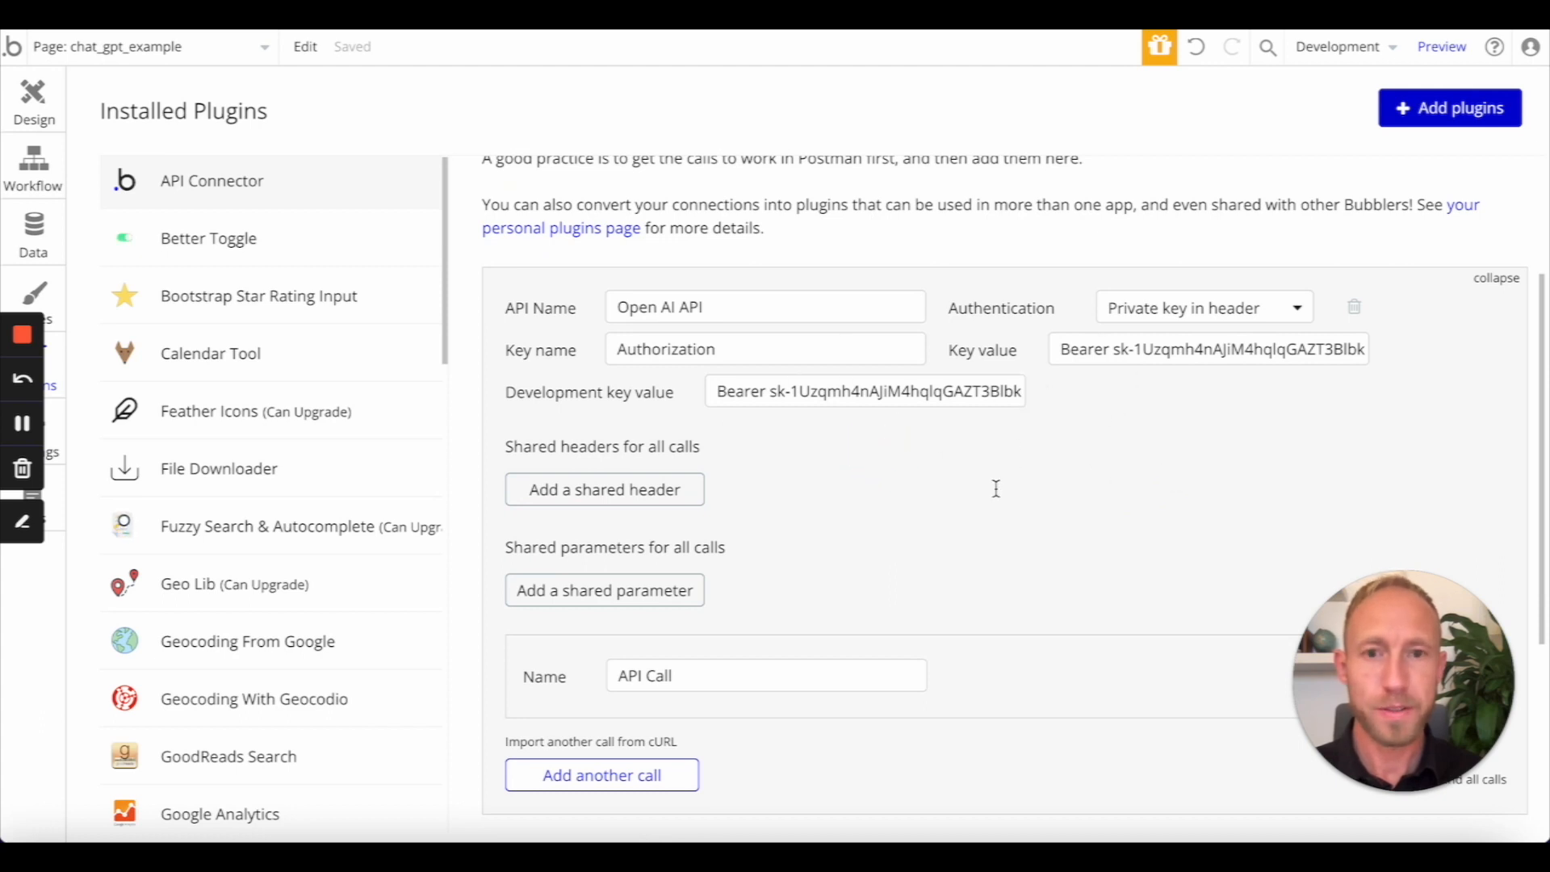
scroll(981, 482, "down", 1)
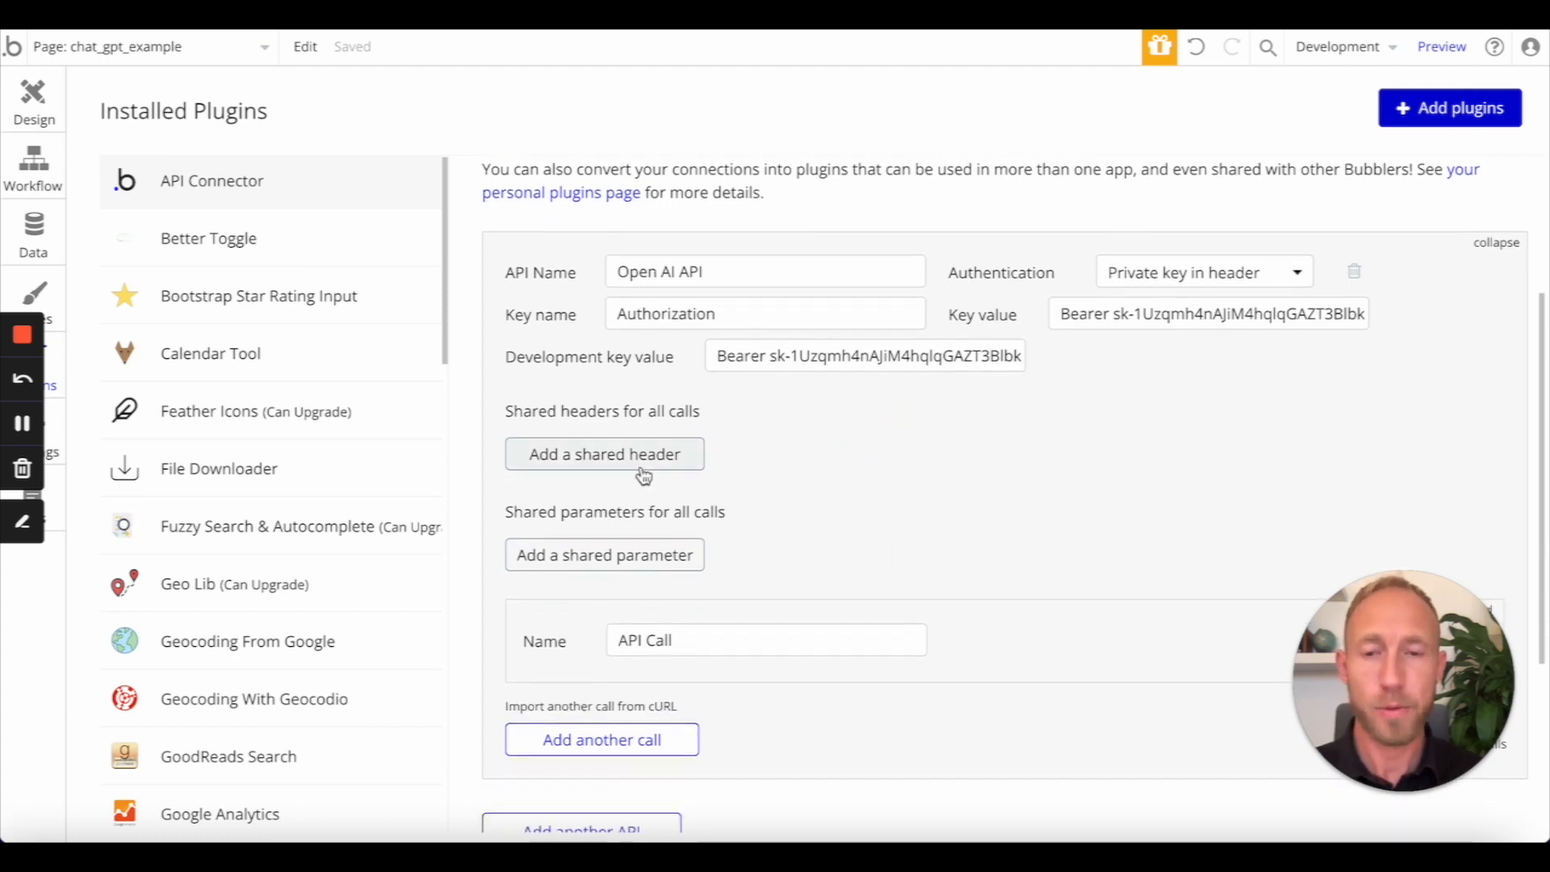
left_click(609, 459)
left_click(693, 440)
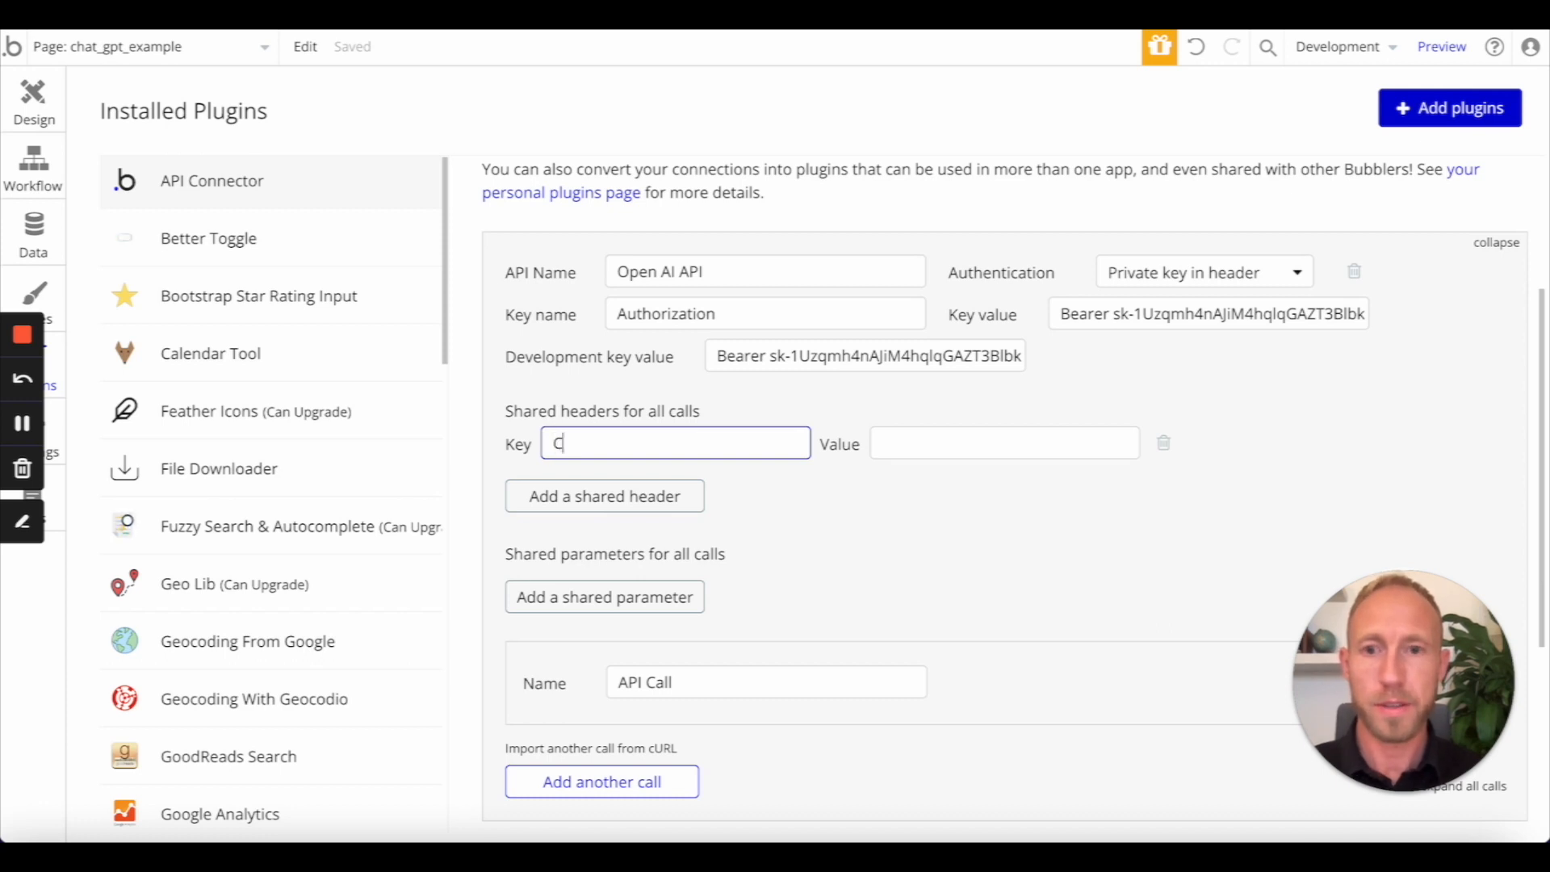
type("Contrent-")
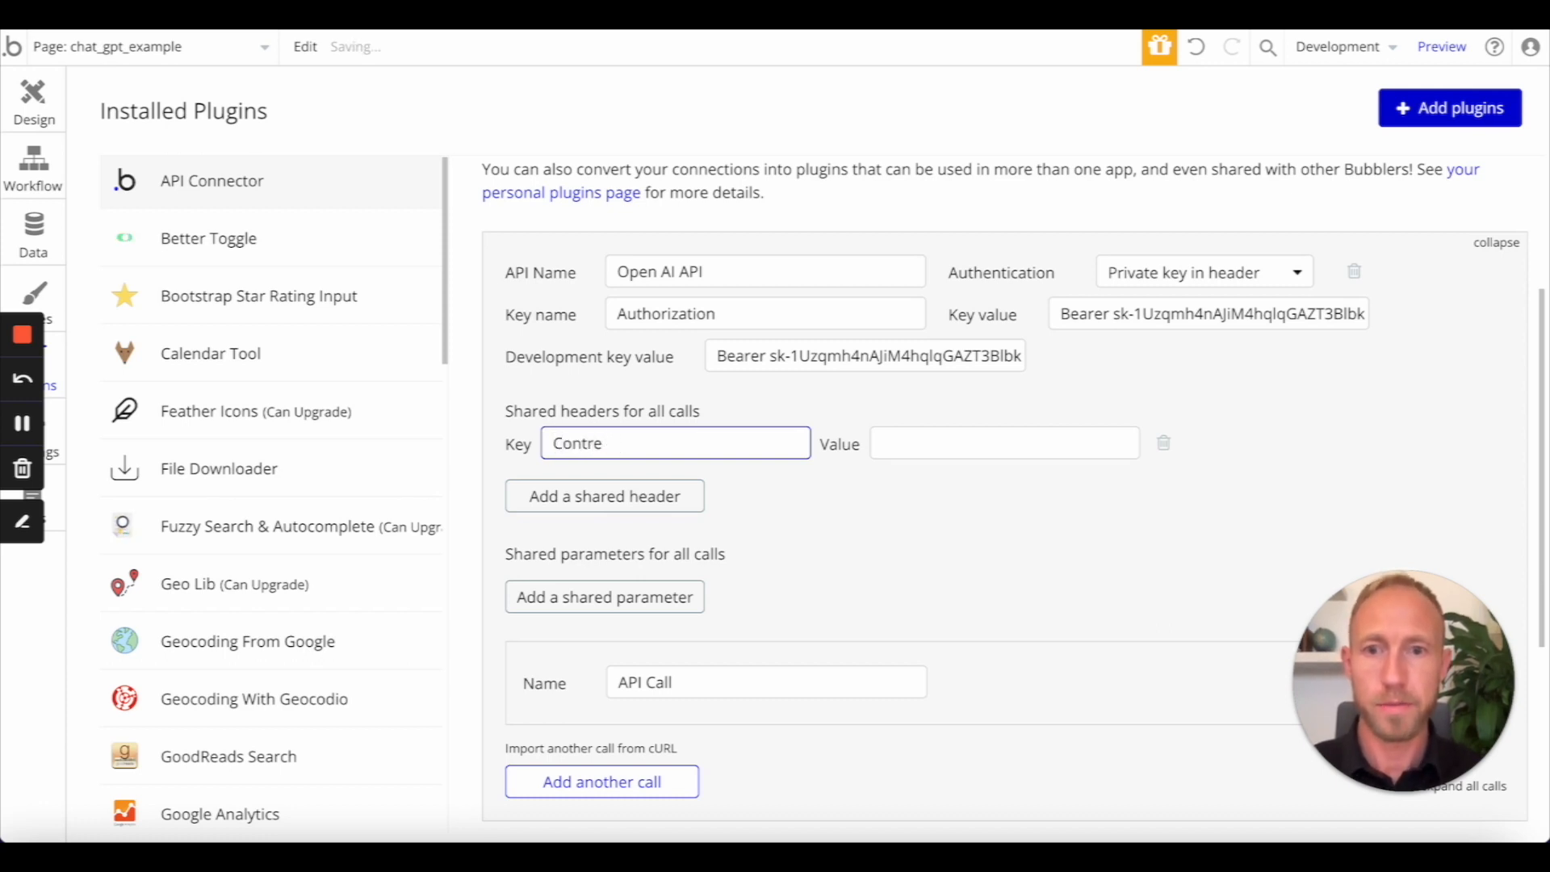
key("BackSpace")
key("BackSpace")
type("ent-type")
key("Tab")
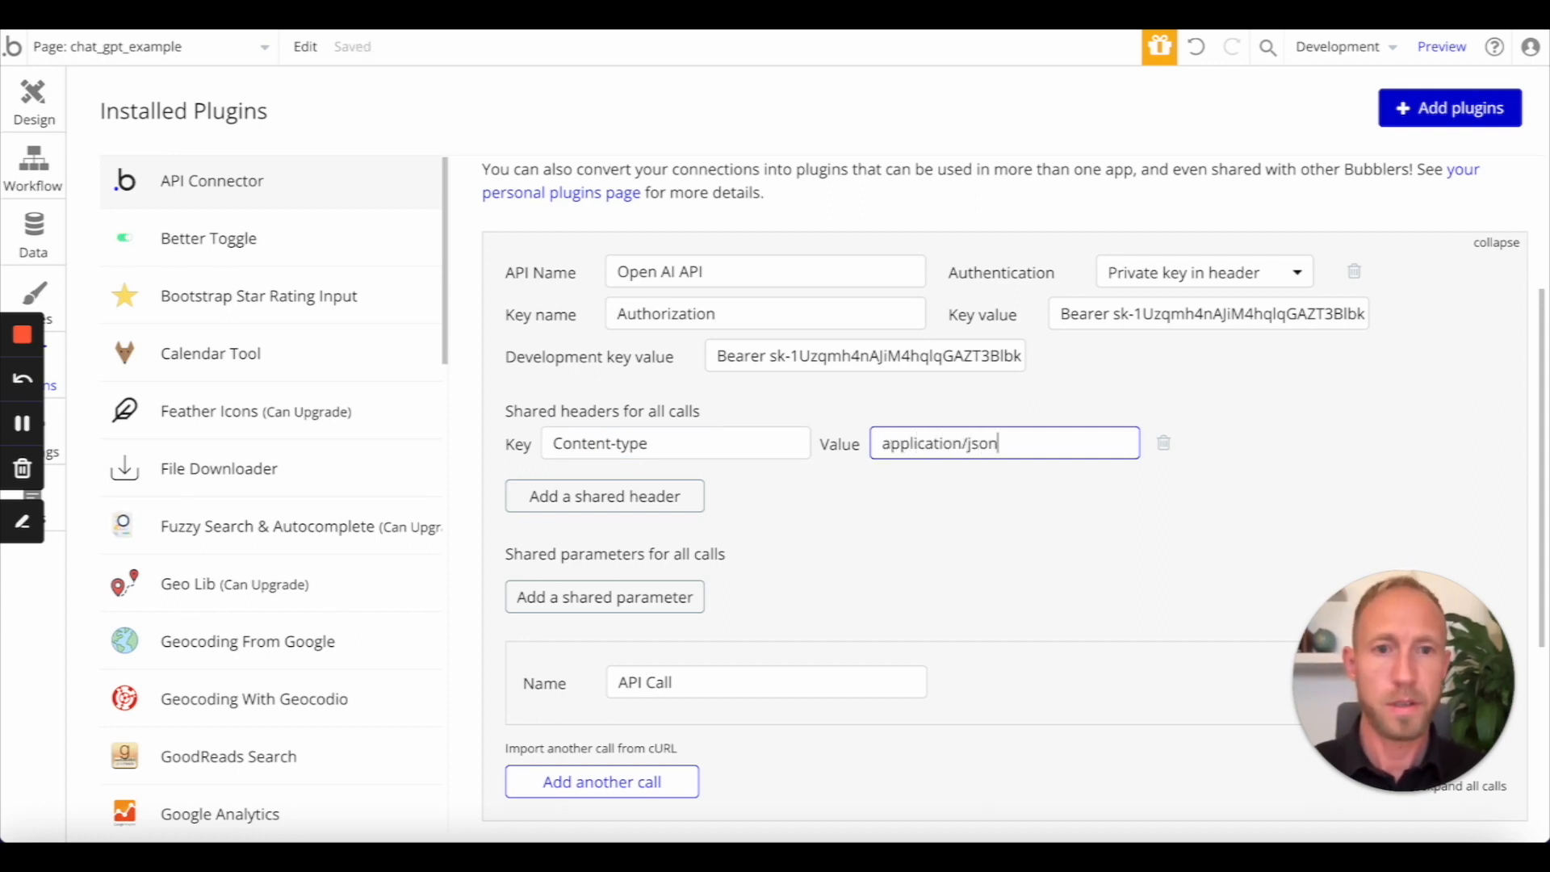
left_click(858, 553)
Step: Scroll down to the API call and select its default name
scroll(851, 487, "down", 2)
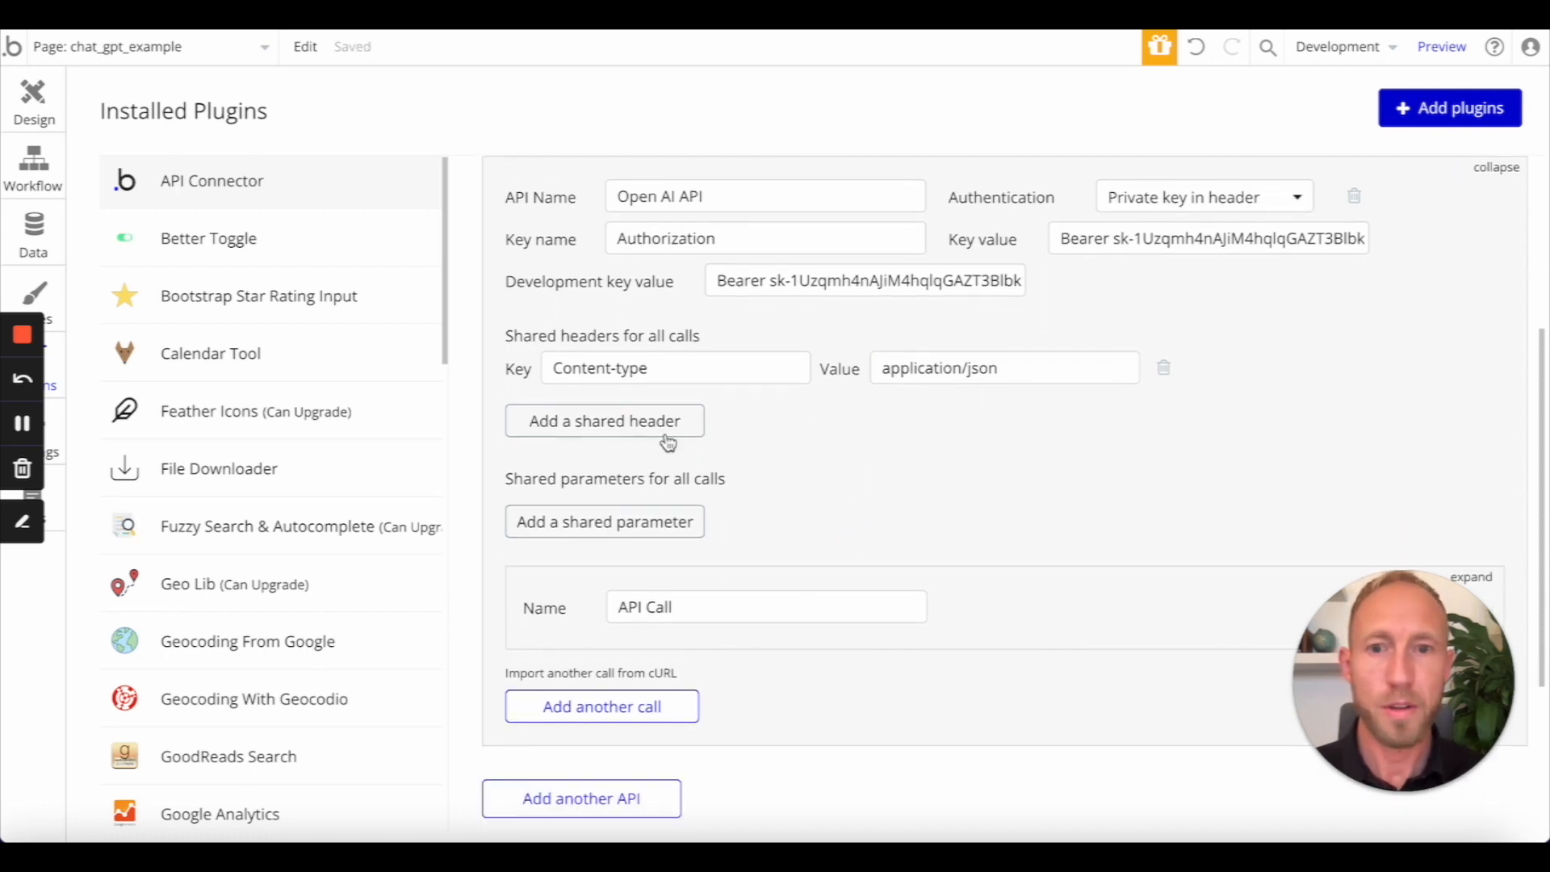
scroll(882, 492, "down", 1)
triple_click(749, 566)
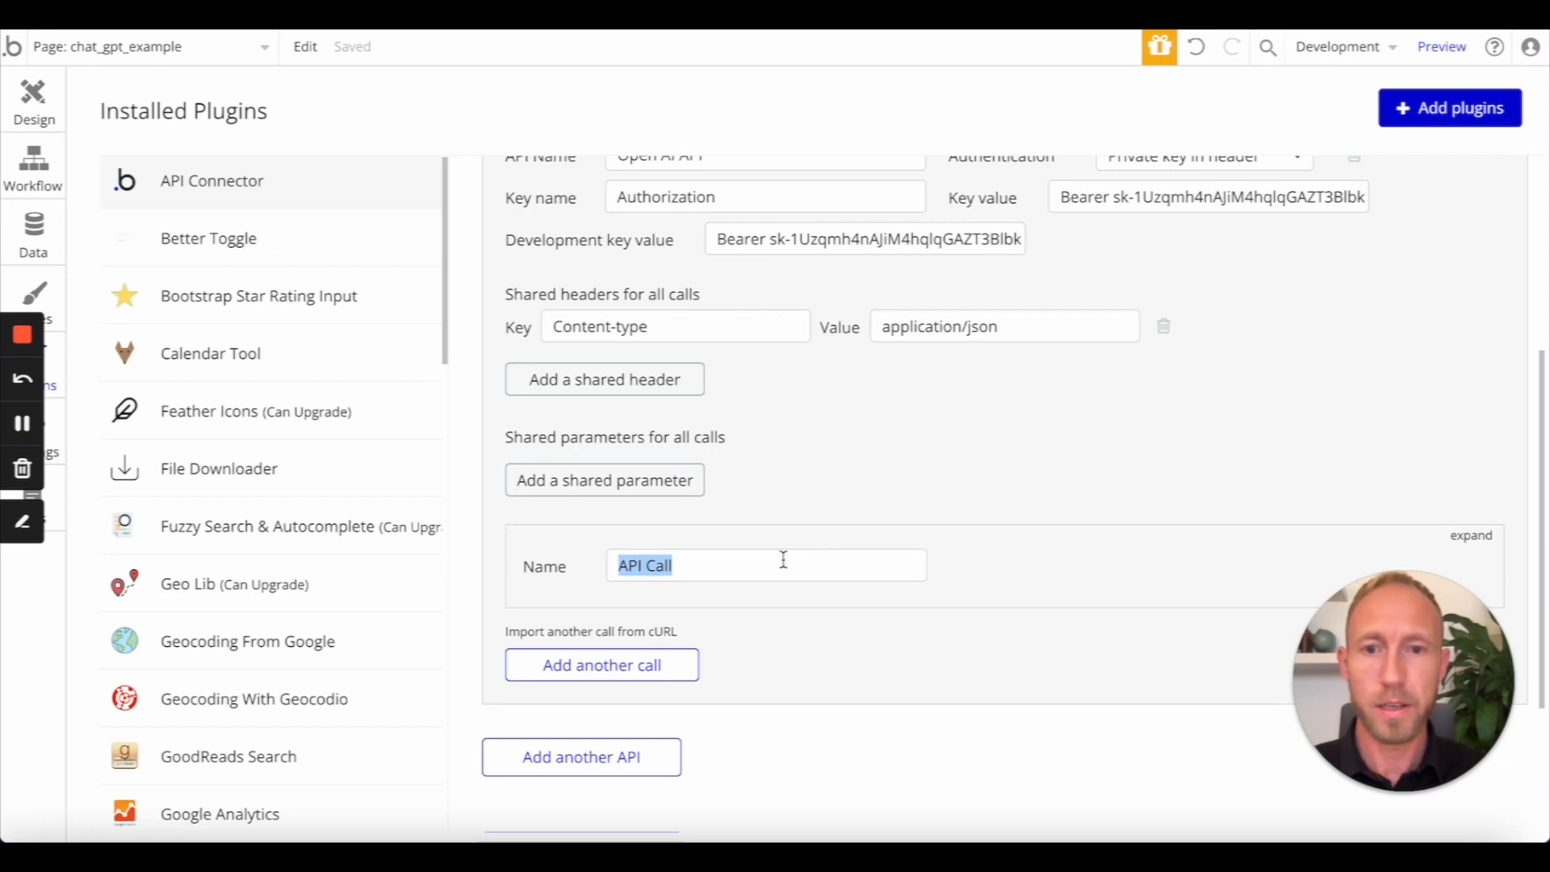
Step: Expand the API call and rename it 'Movie Quotes'
triple_click(783, 559)
left_click(976, 526)
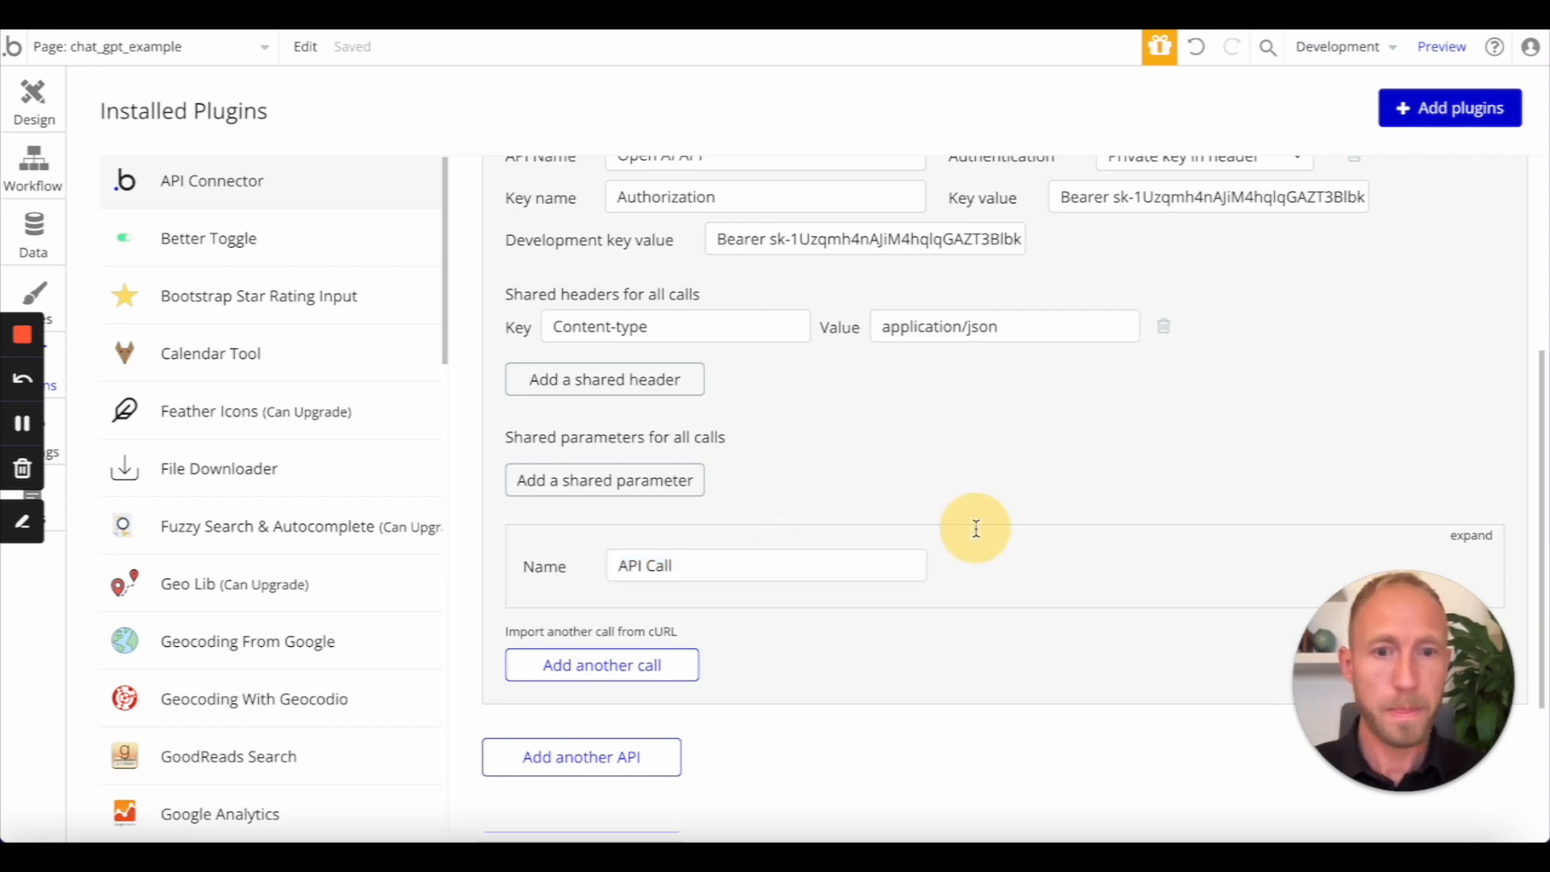
scroll(1009, 517, "down", 2)
triple_click(699, 388)
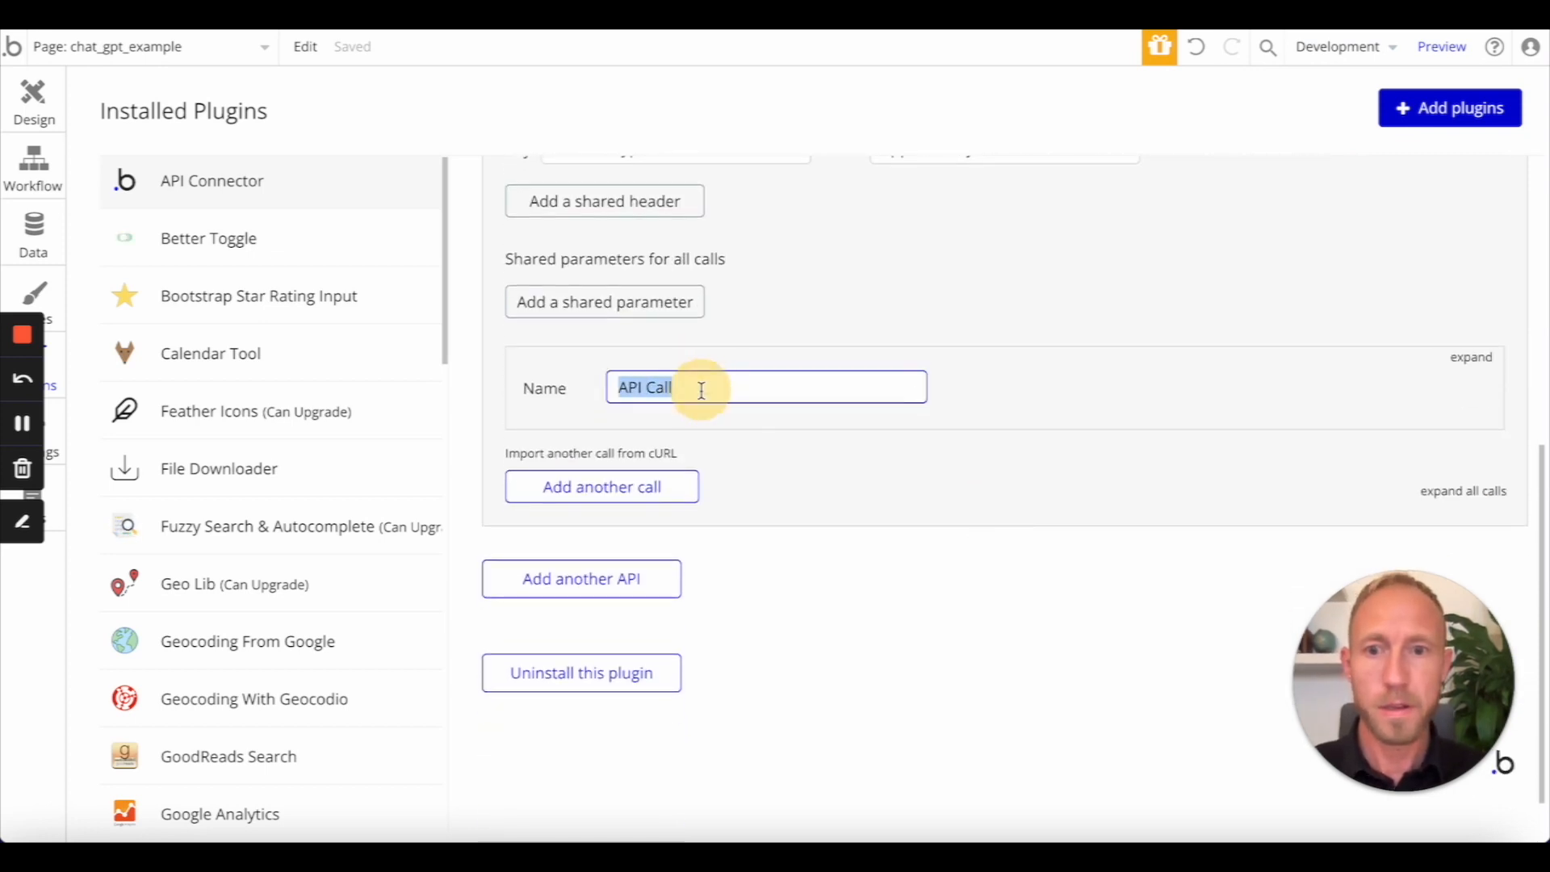
left_click(720, 434)
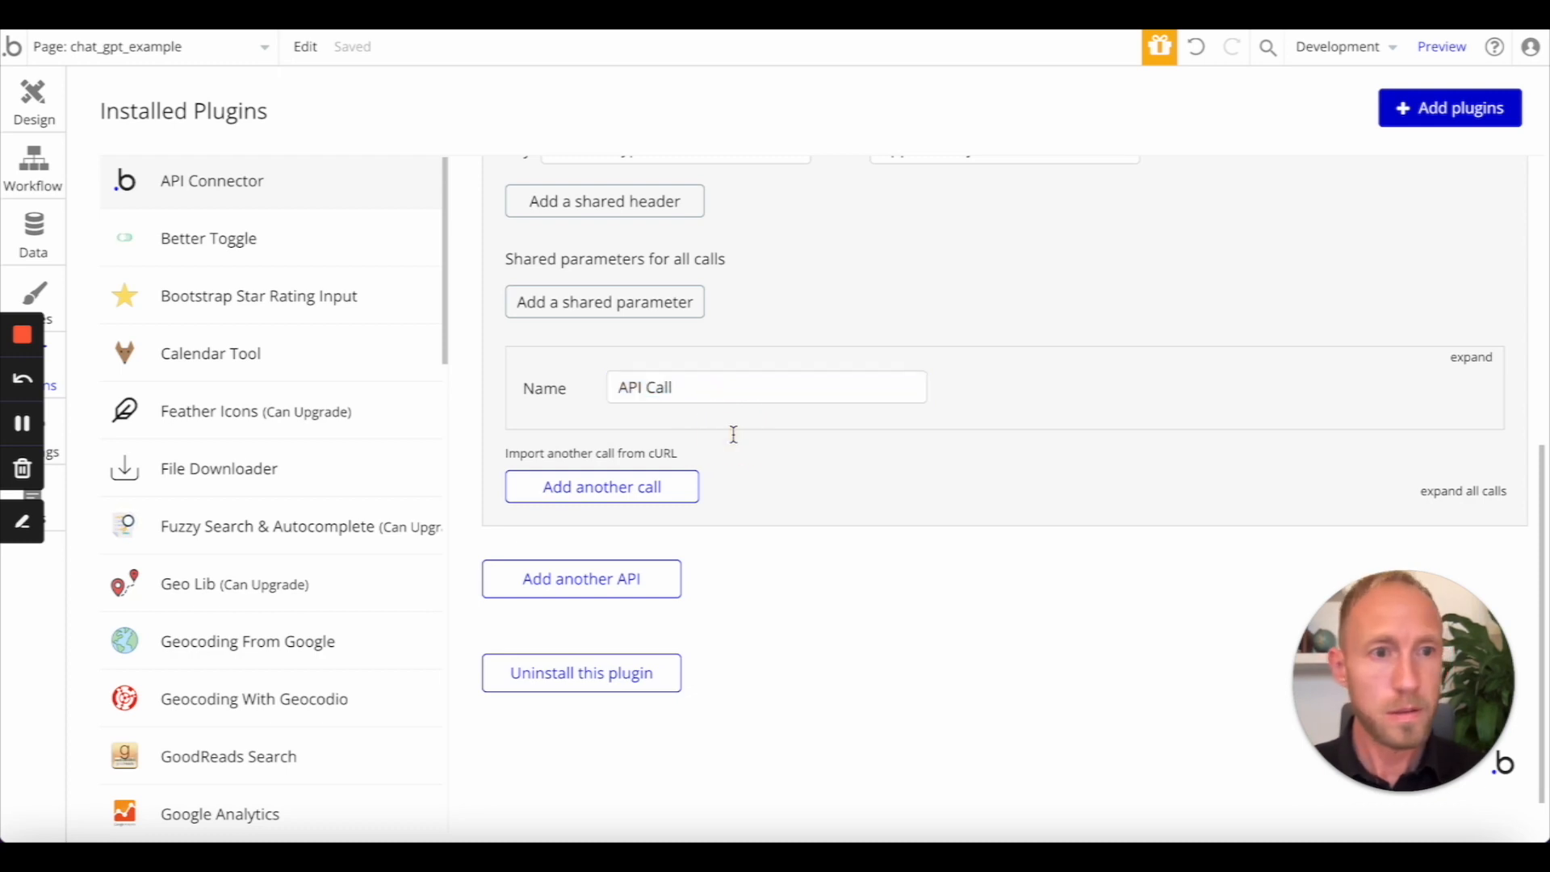
left_click(1471, 356)
triple_click(765, 386)
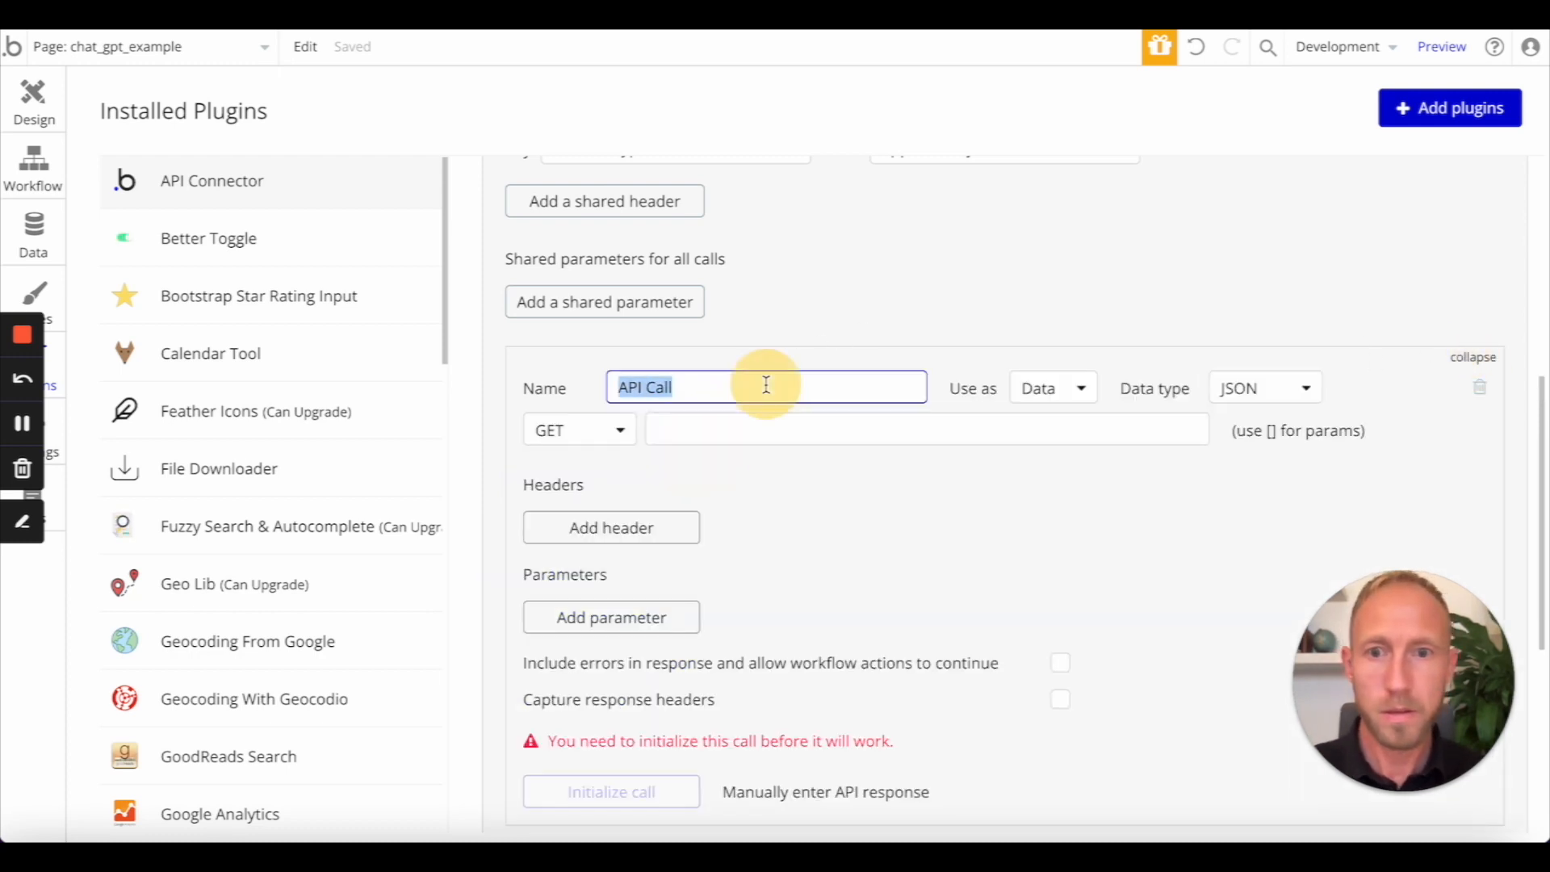
type("Mv")
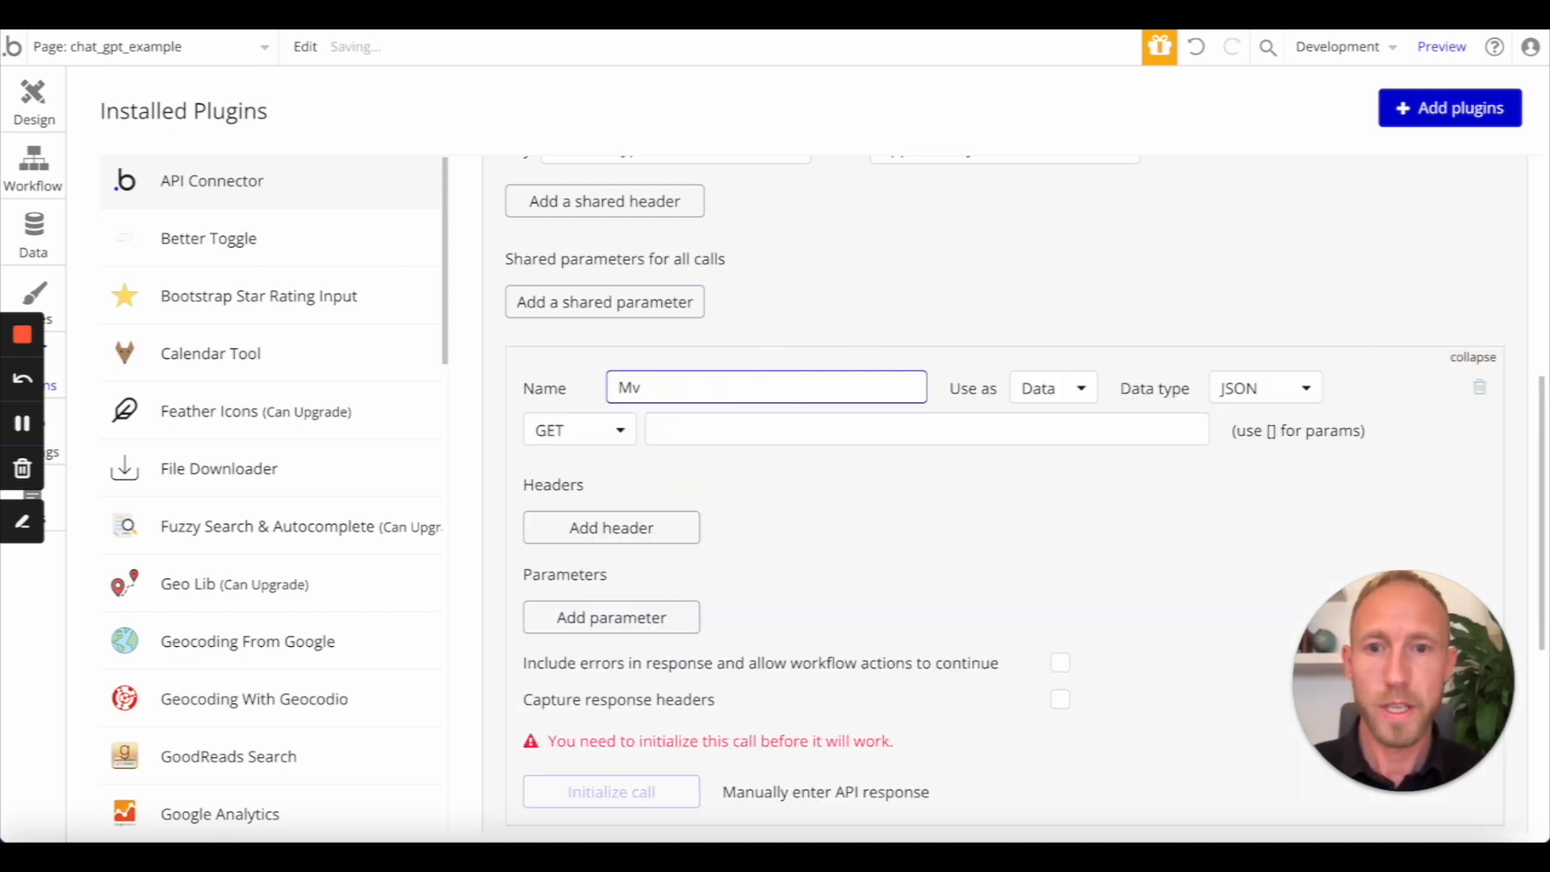
type("oie Quotes")
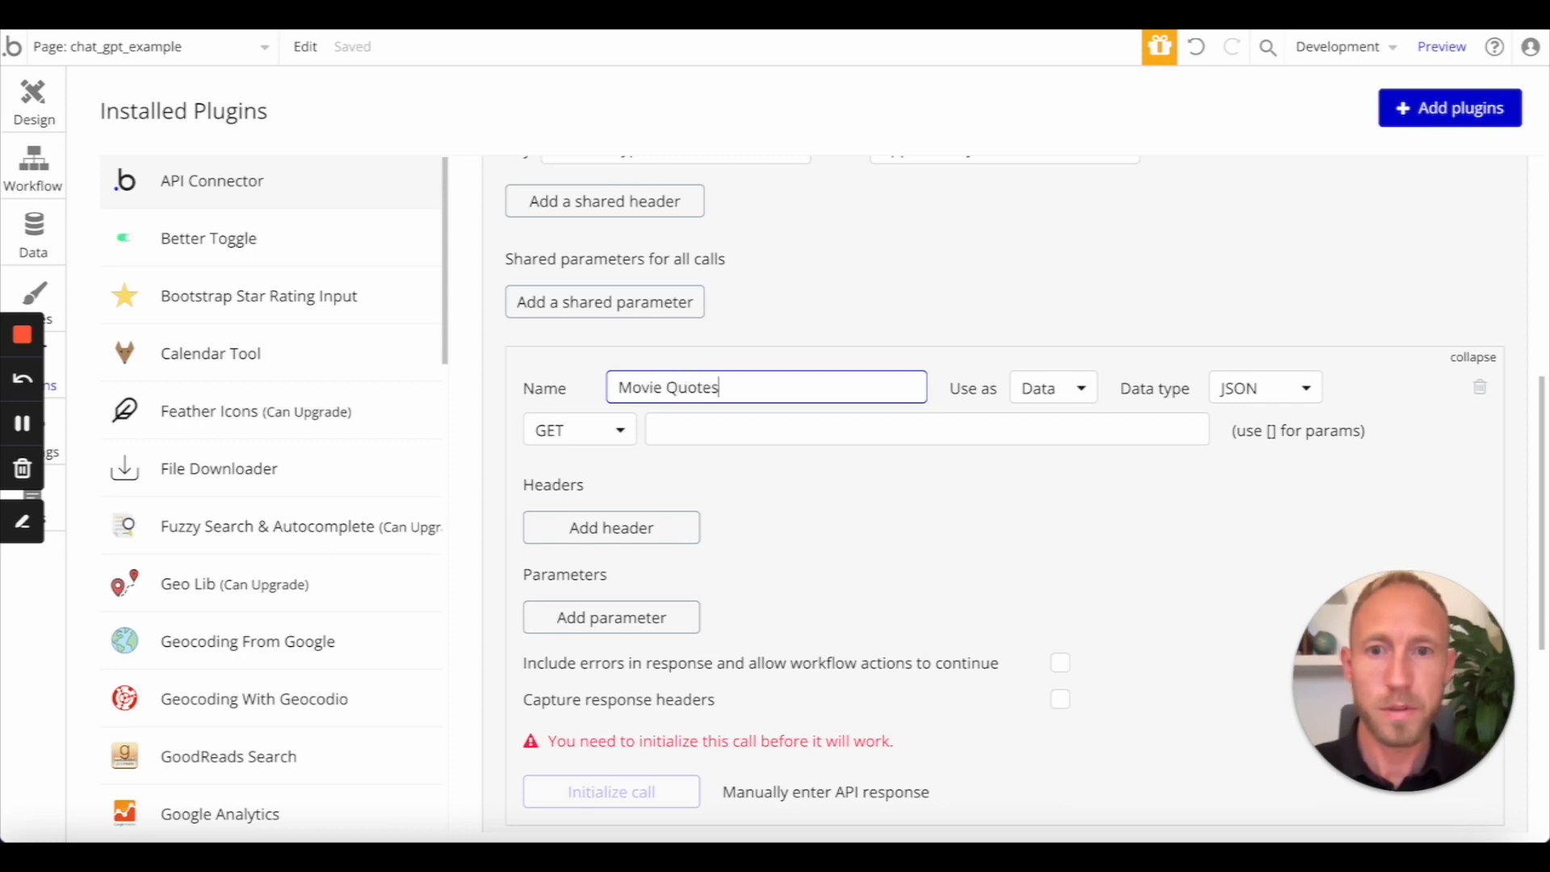
left_click(1050, 388)
left_click(1053, 452)
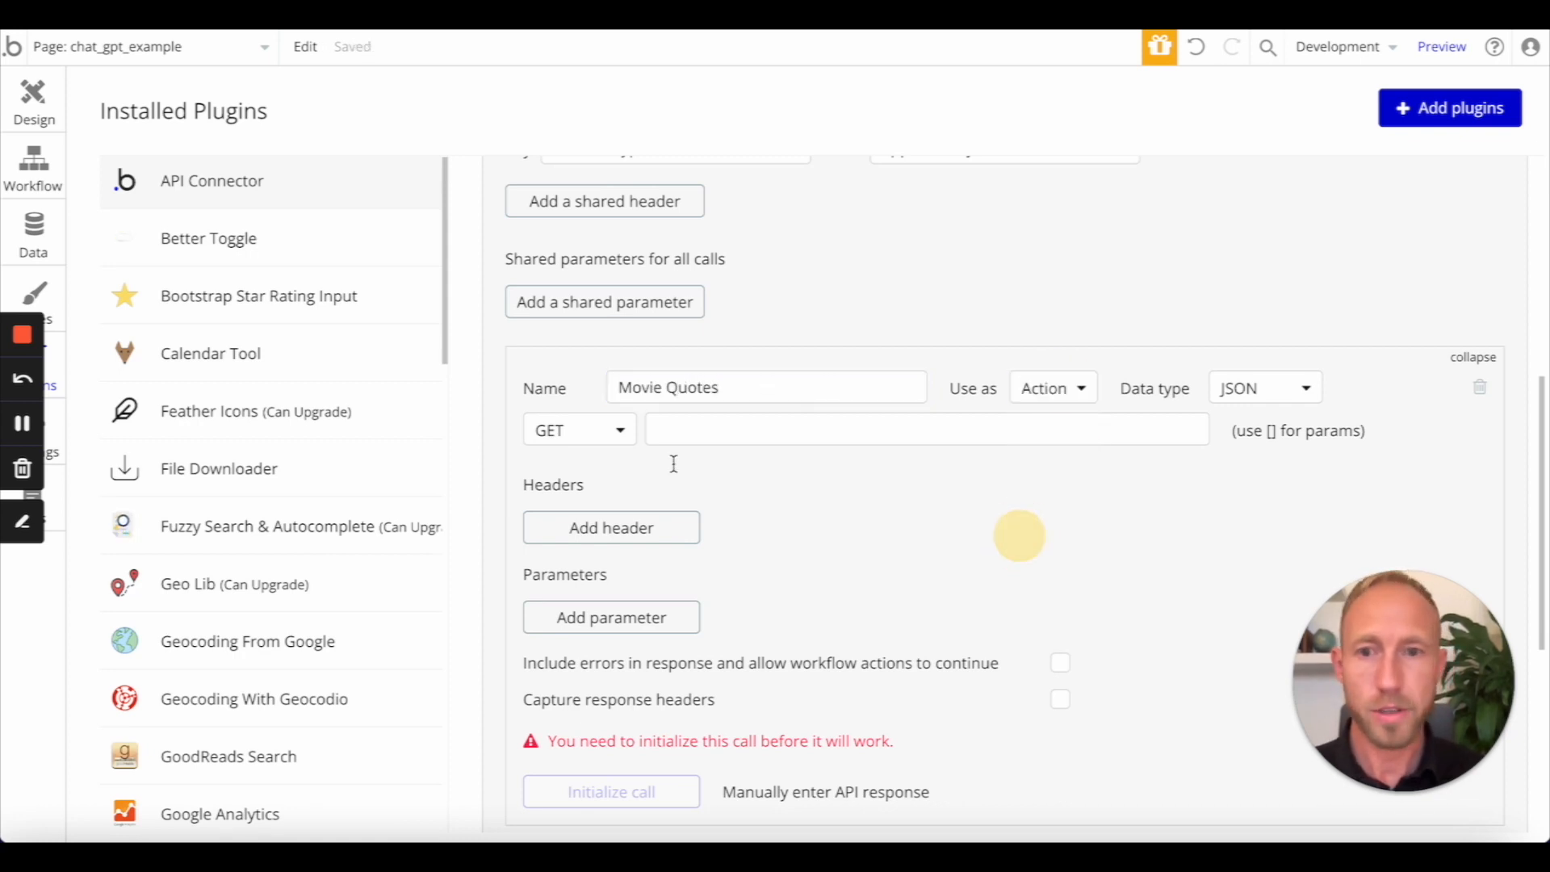
left_click(619, 427)
left_click(597, 502)
left_click(762, 428)
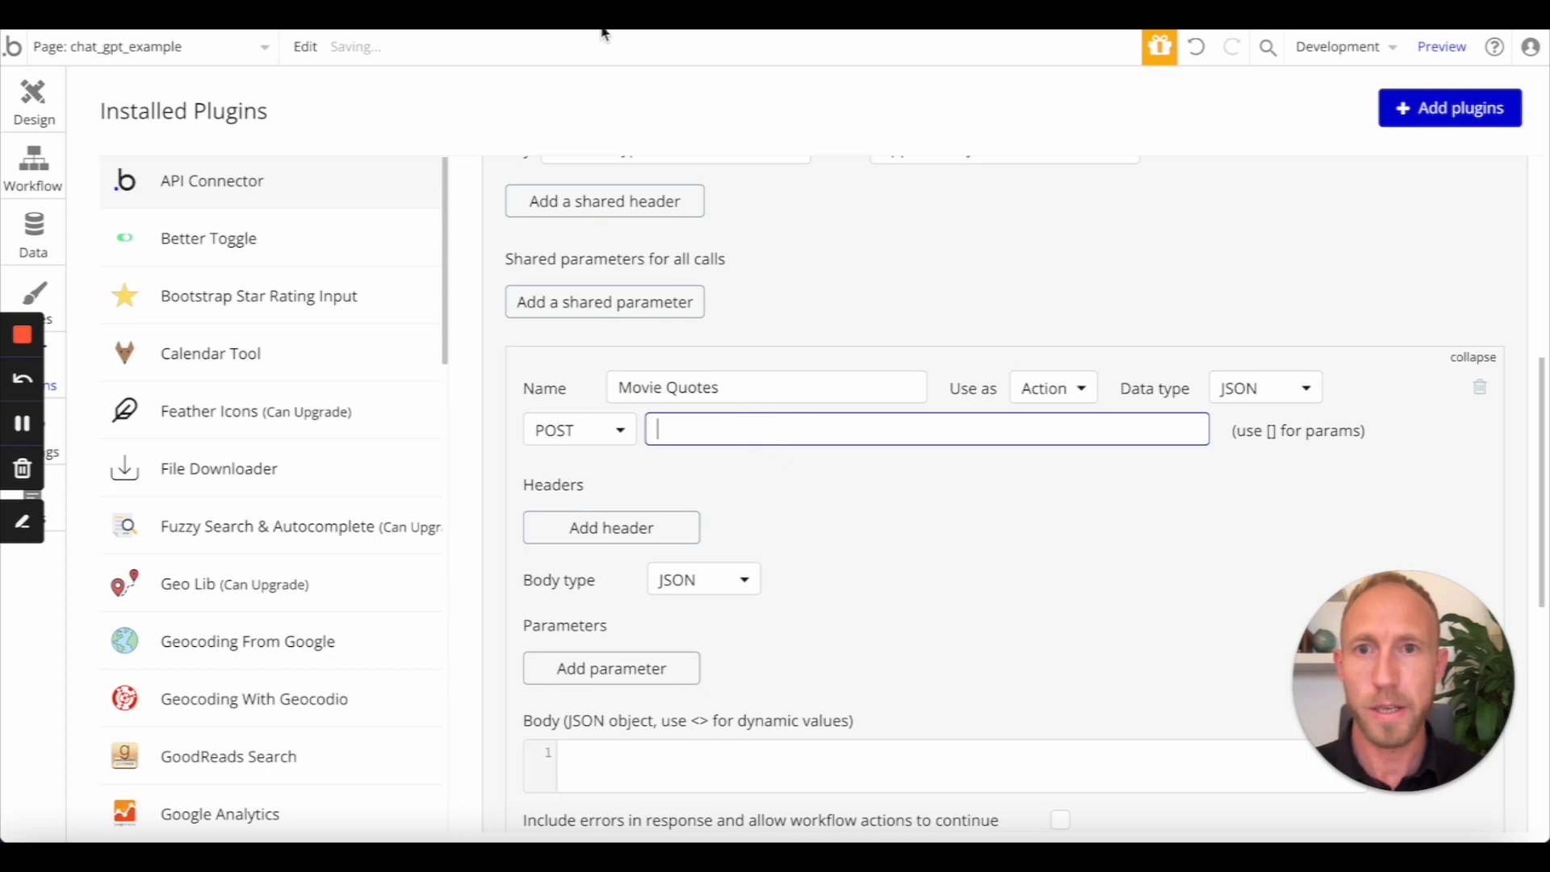
type("https://api.openai.com/v1/completions")
left_click_drag(667, 432, 986, 443)
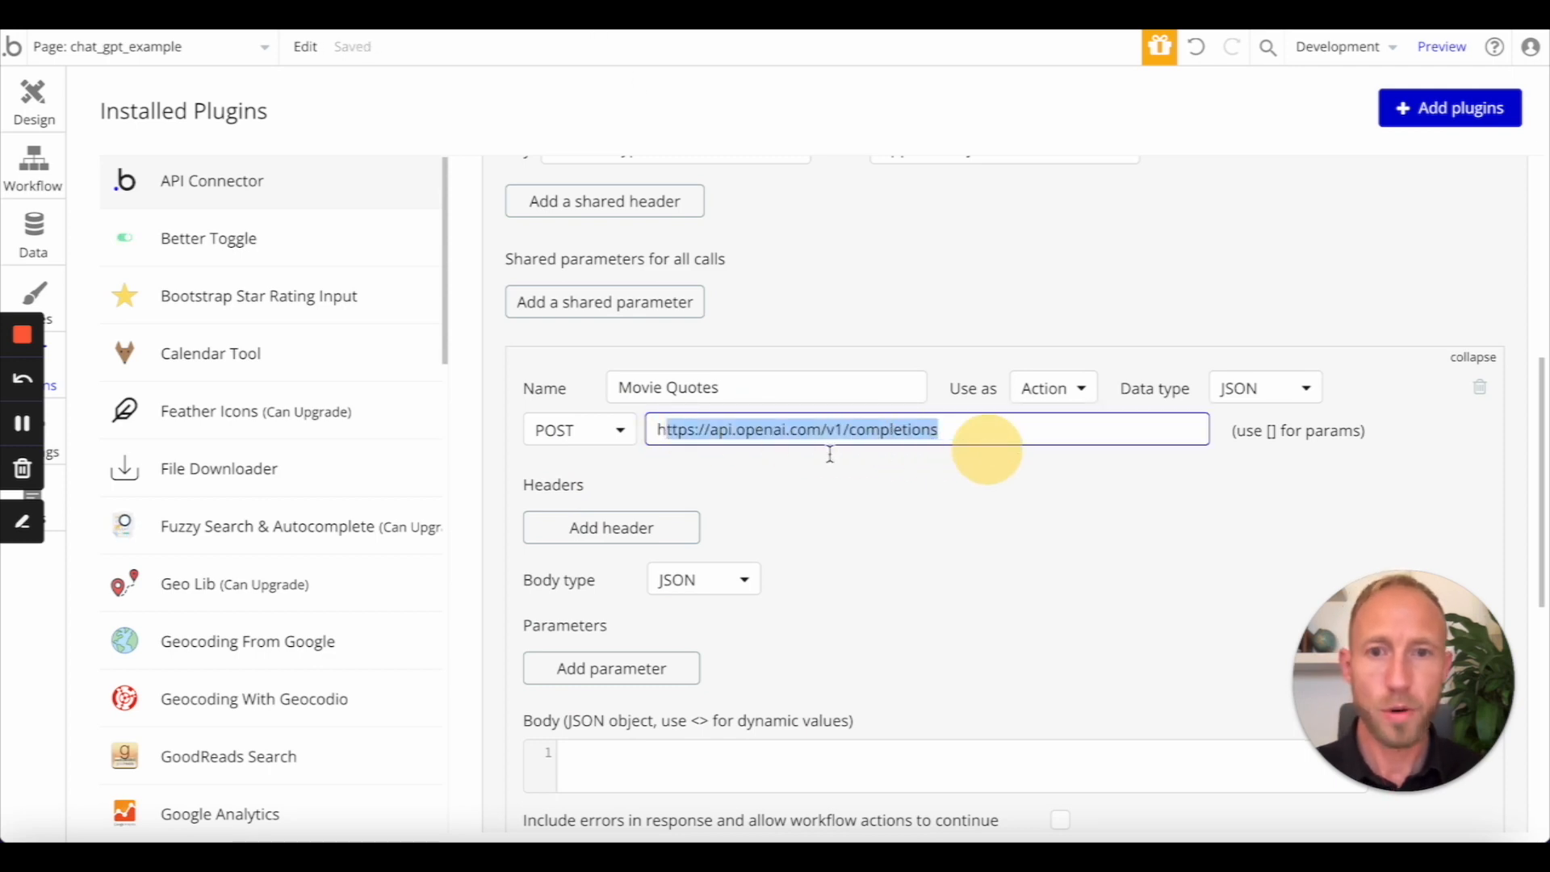
left_click(673, 436)
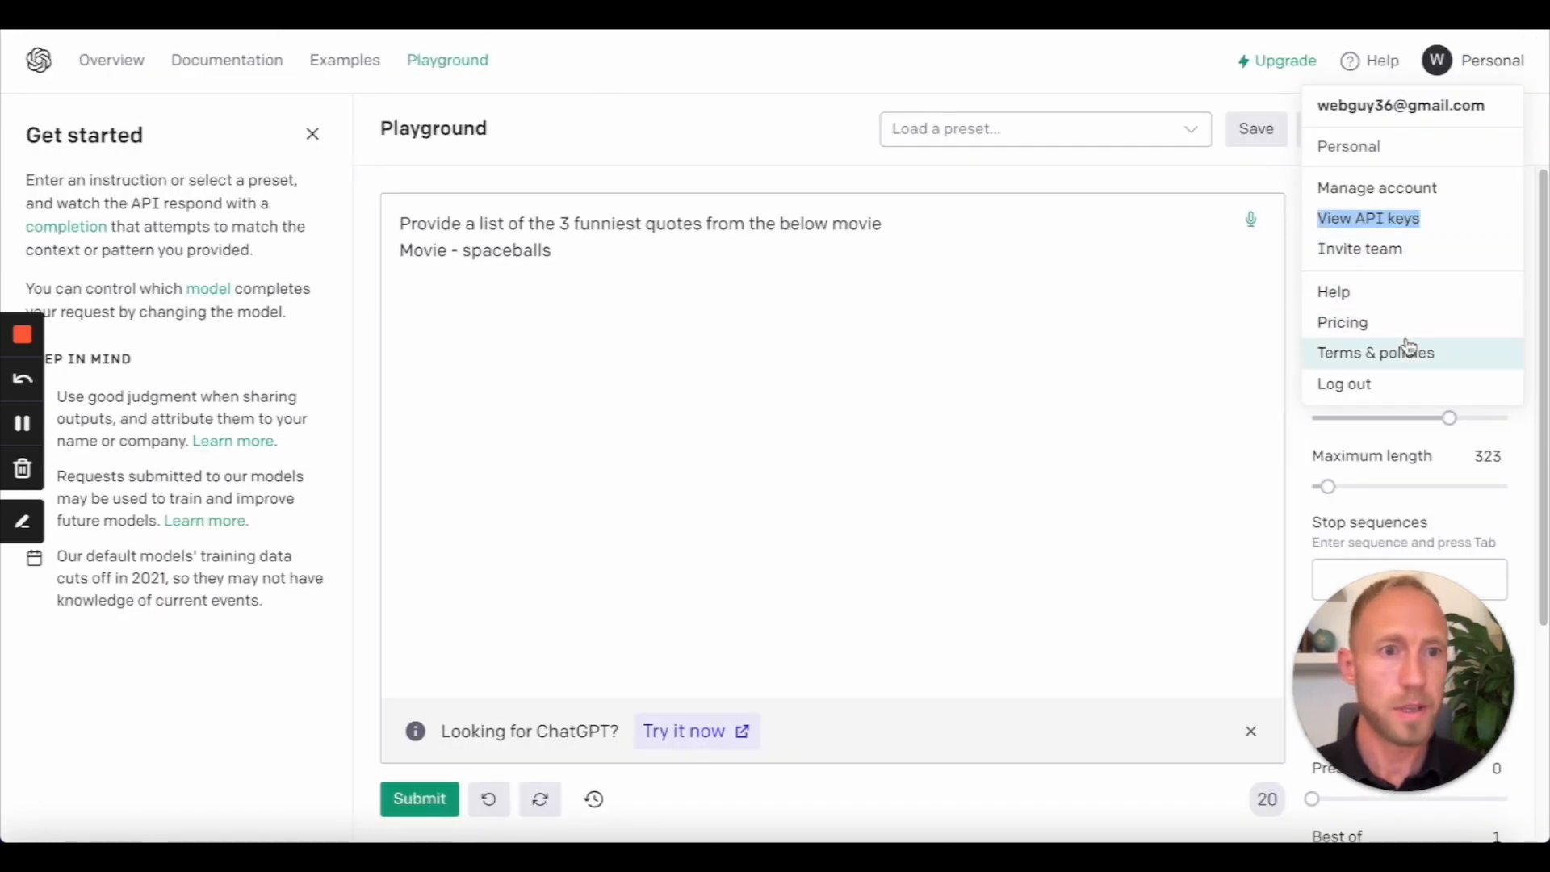
left_click(1244, 376)
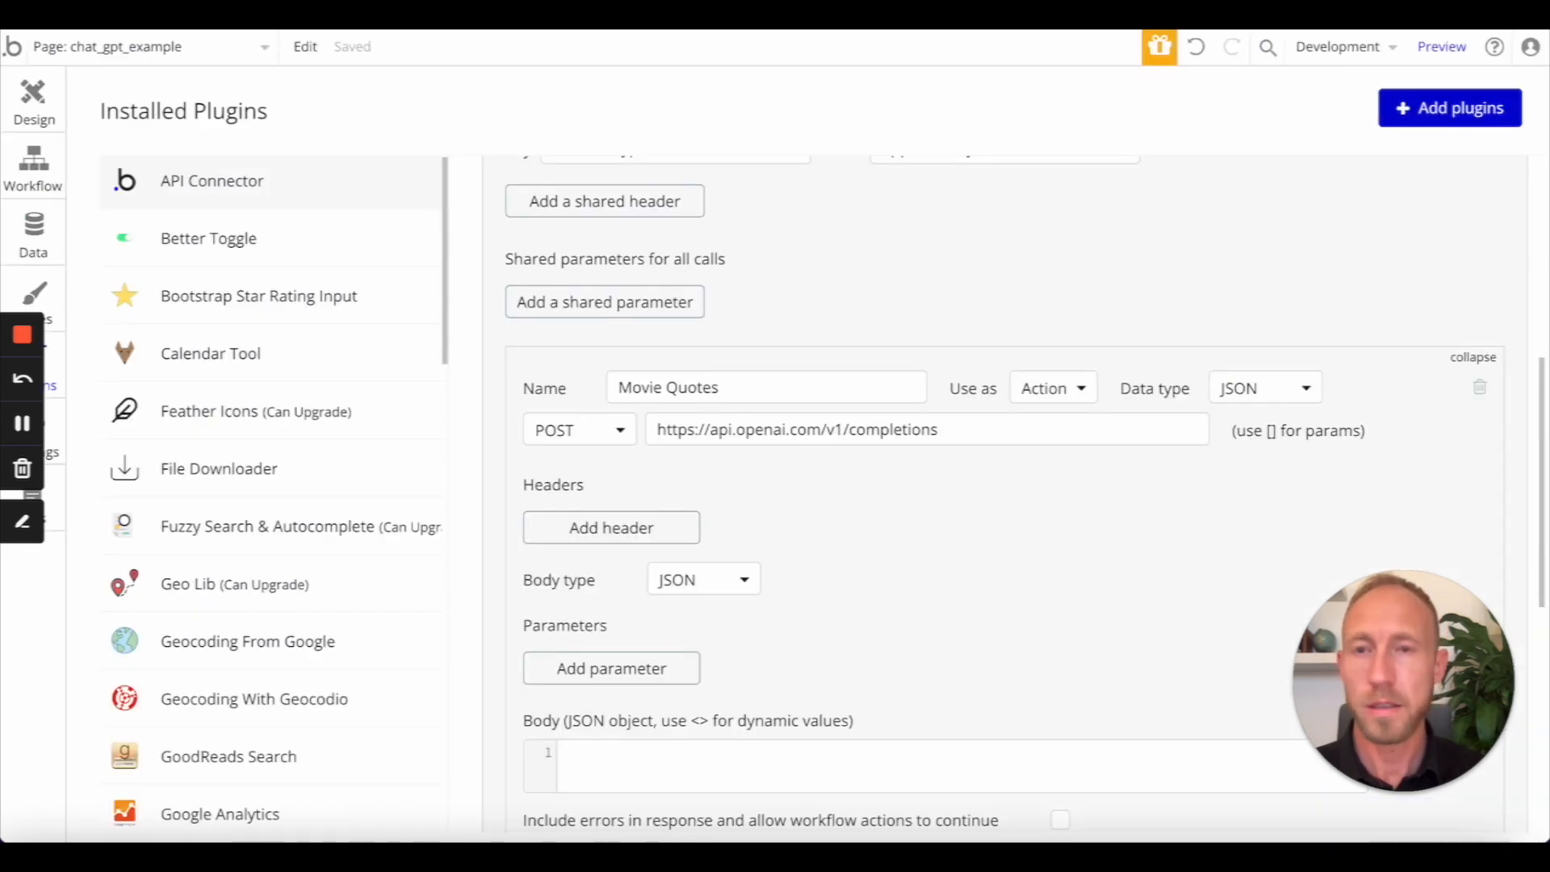
Step: Run the quotes prompt, stop generation, and delete the generated quote line
scroll(892, 557, "down", 3)
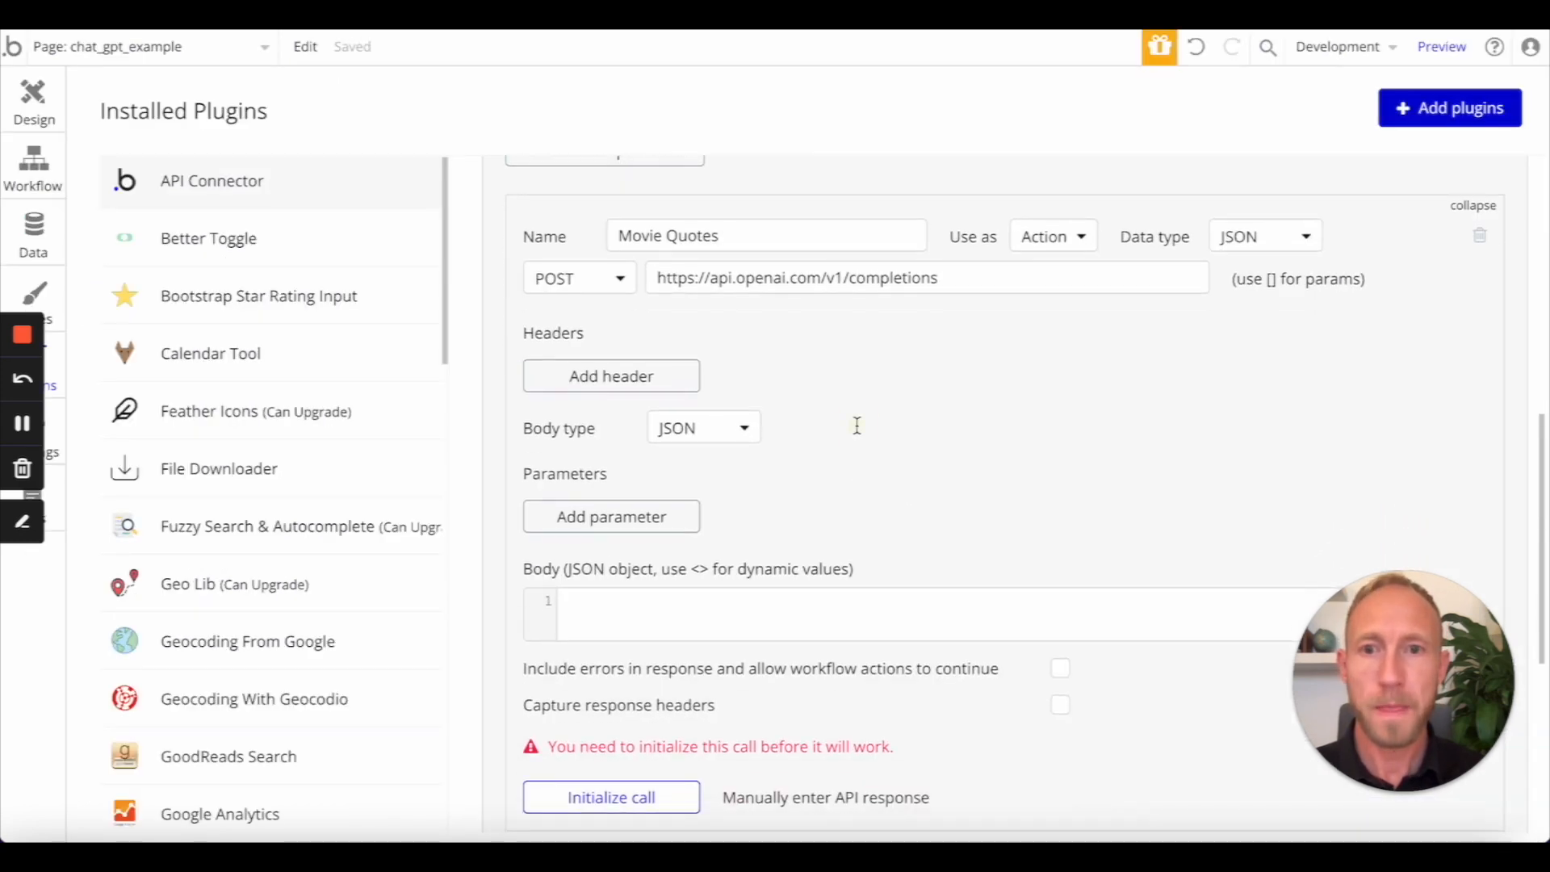
left_click(612, 620)
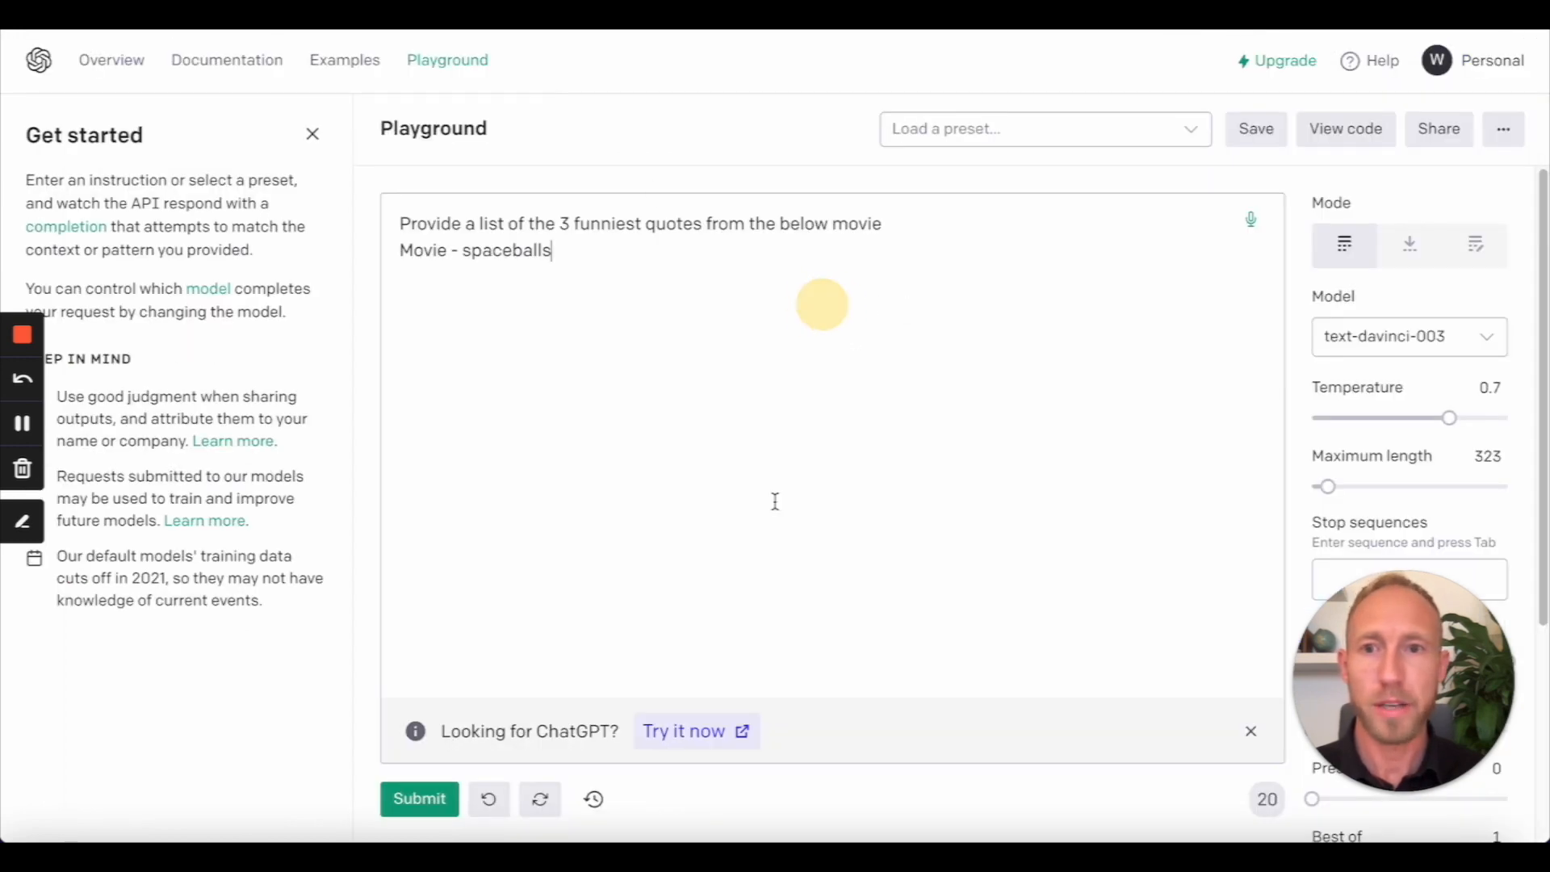
left_click(418, 800)
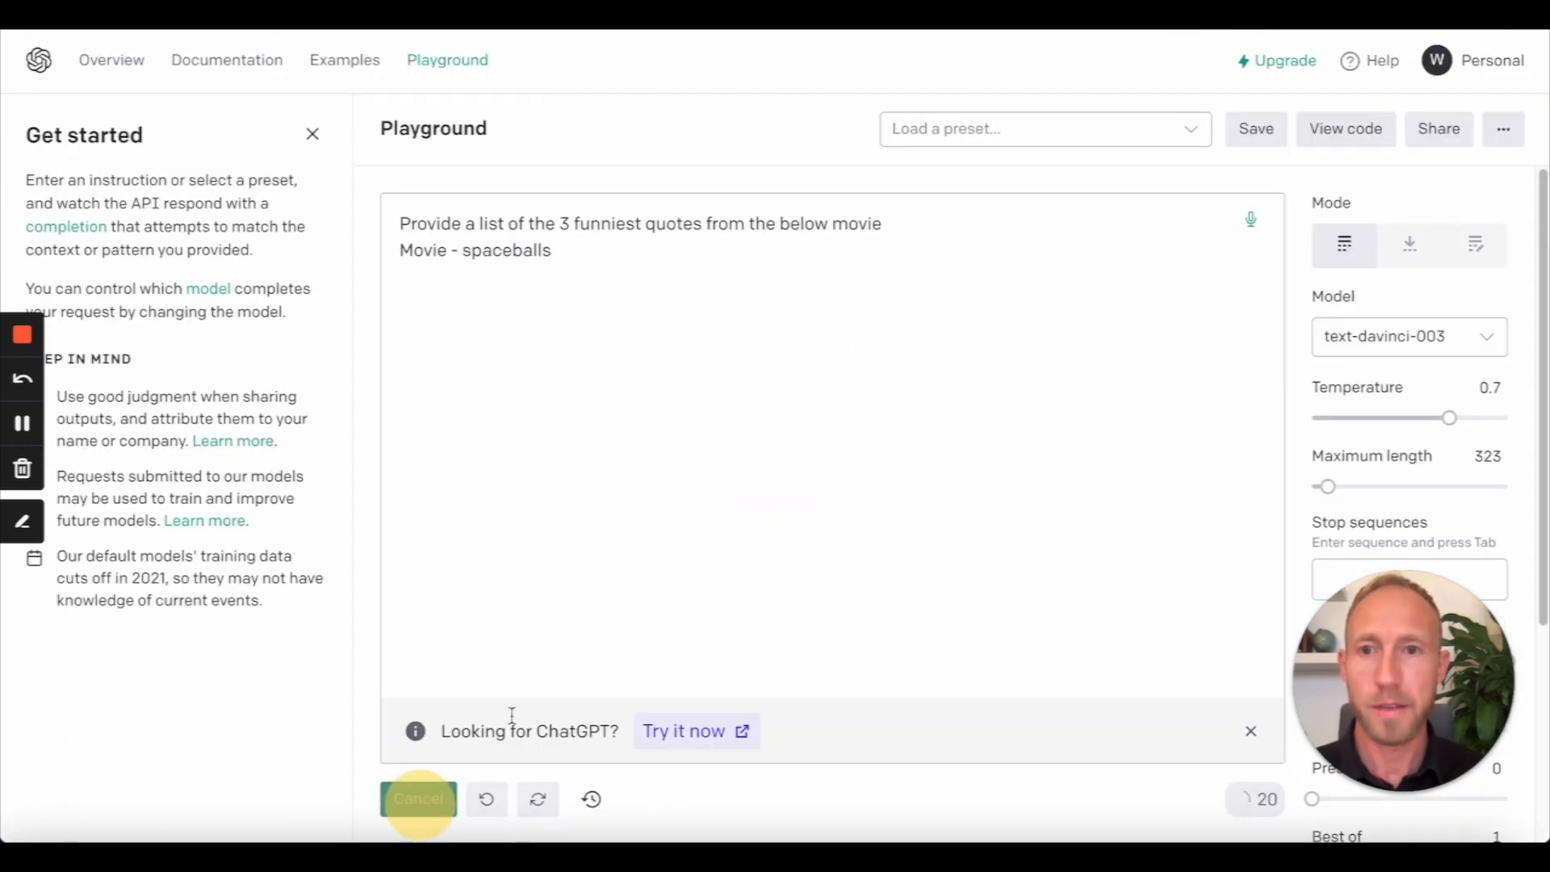
left_click(419, 811)
triple_click(1040, 320)
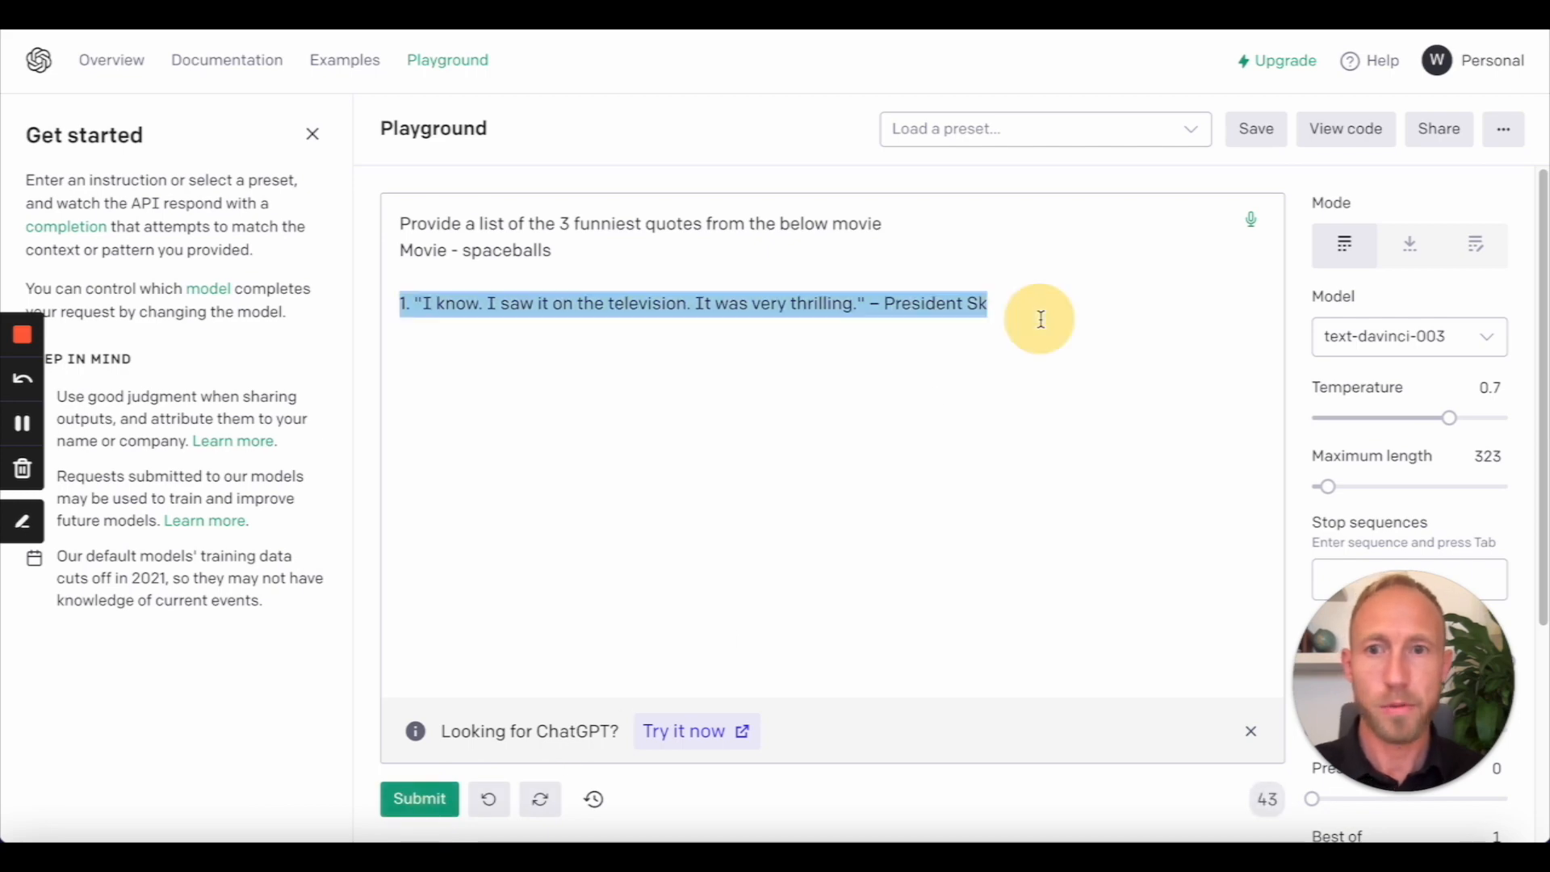
key("BackSpace")
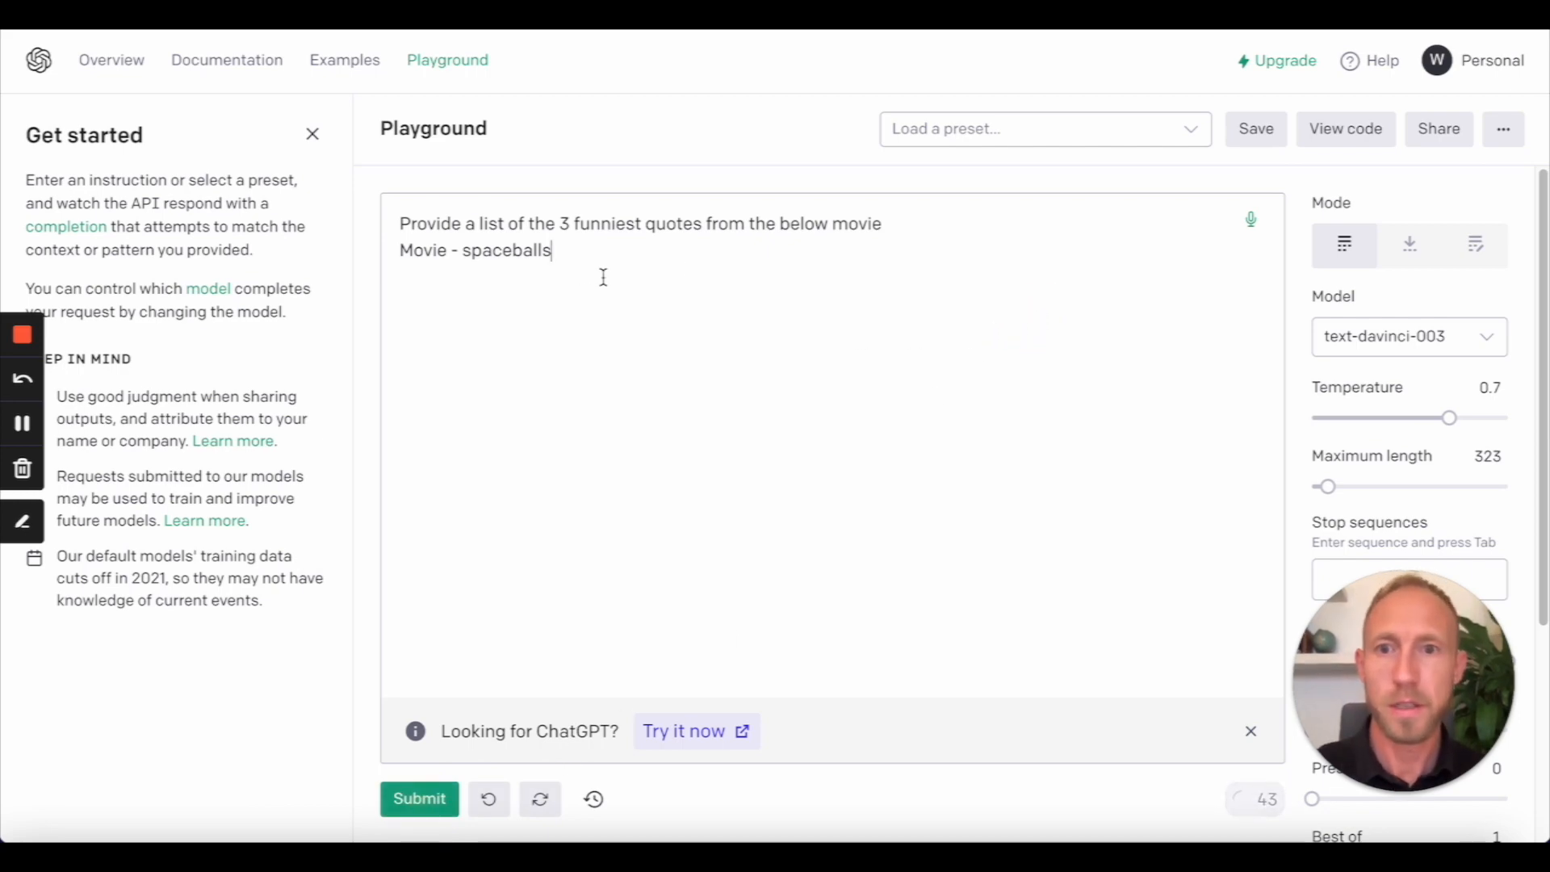
Step: Copy the prompt's request code in json format, then return to the Bubble editor
left_click(1356, 129)
left_click(983, 300)
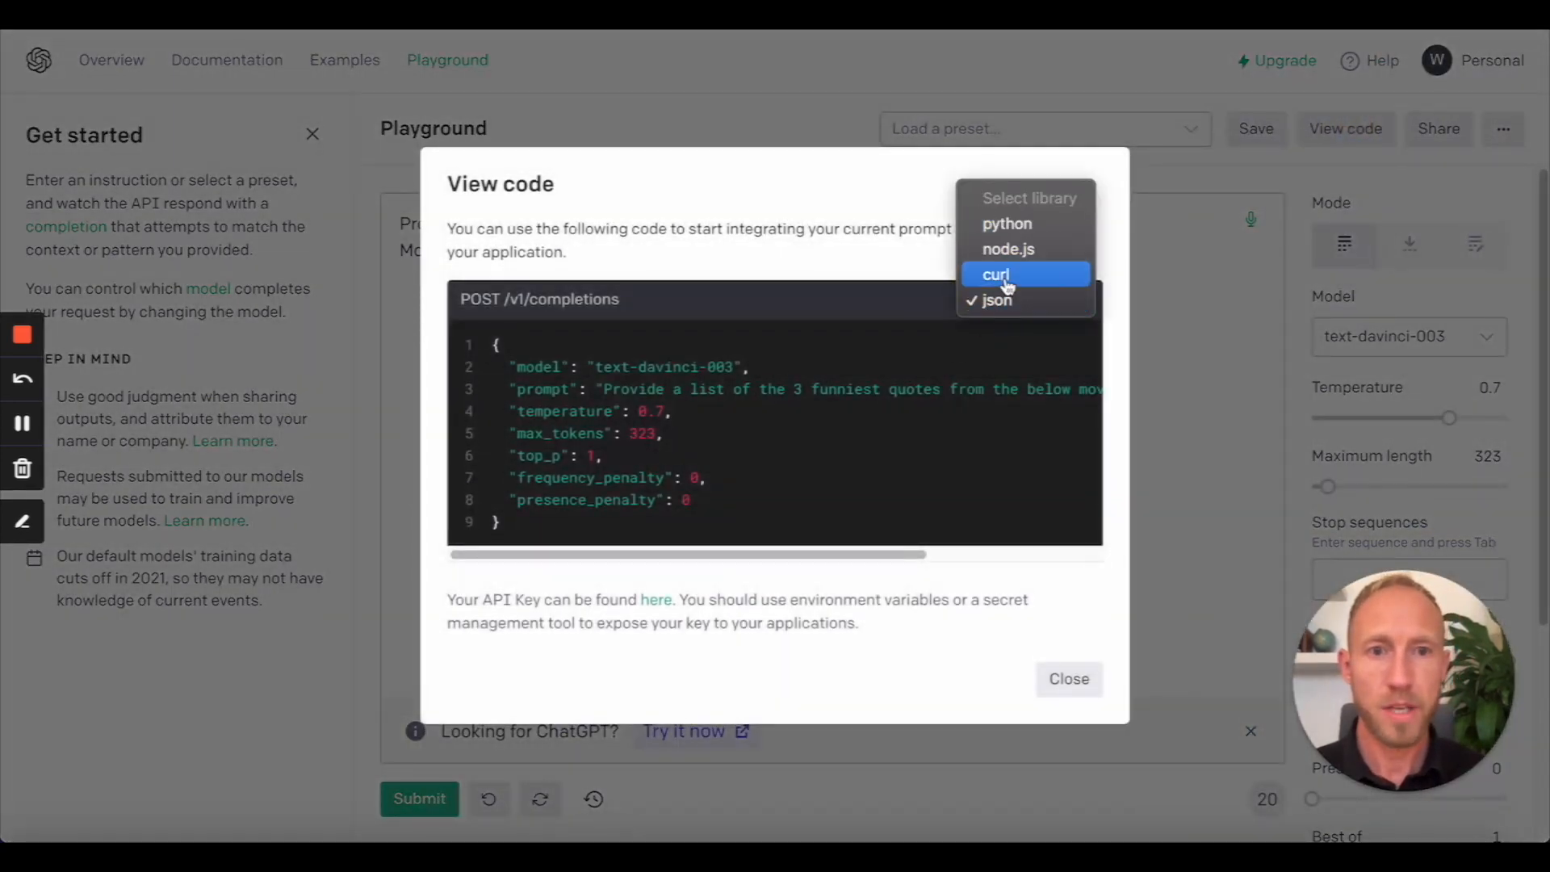
left_click(977, 300)
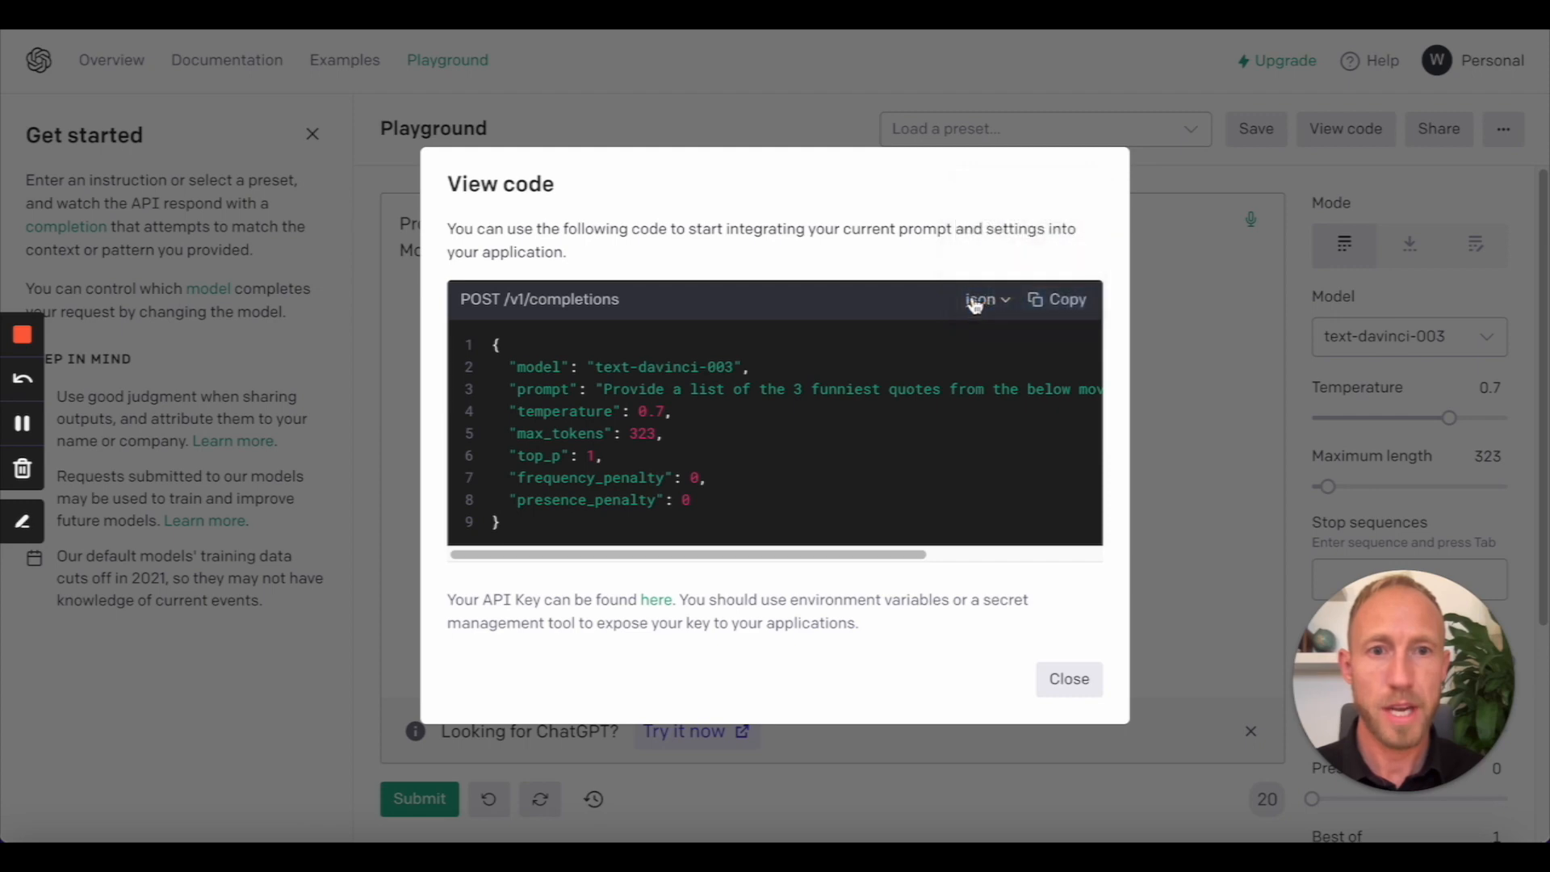
left_click(1063, 315)
left_click(1074, 687)
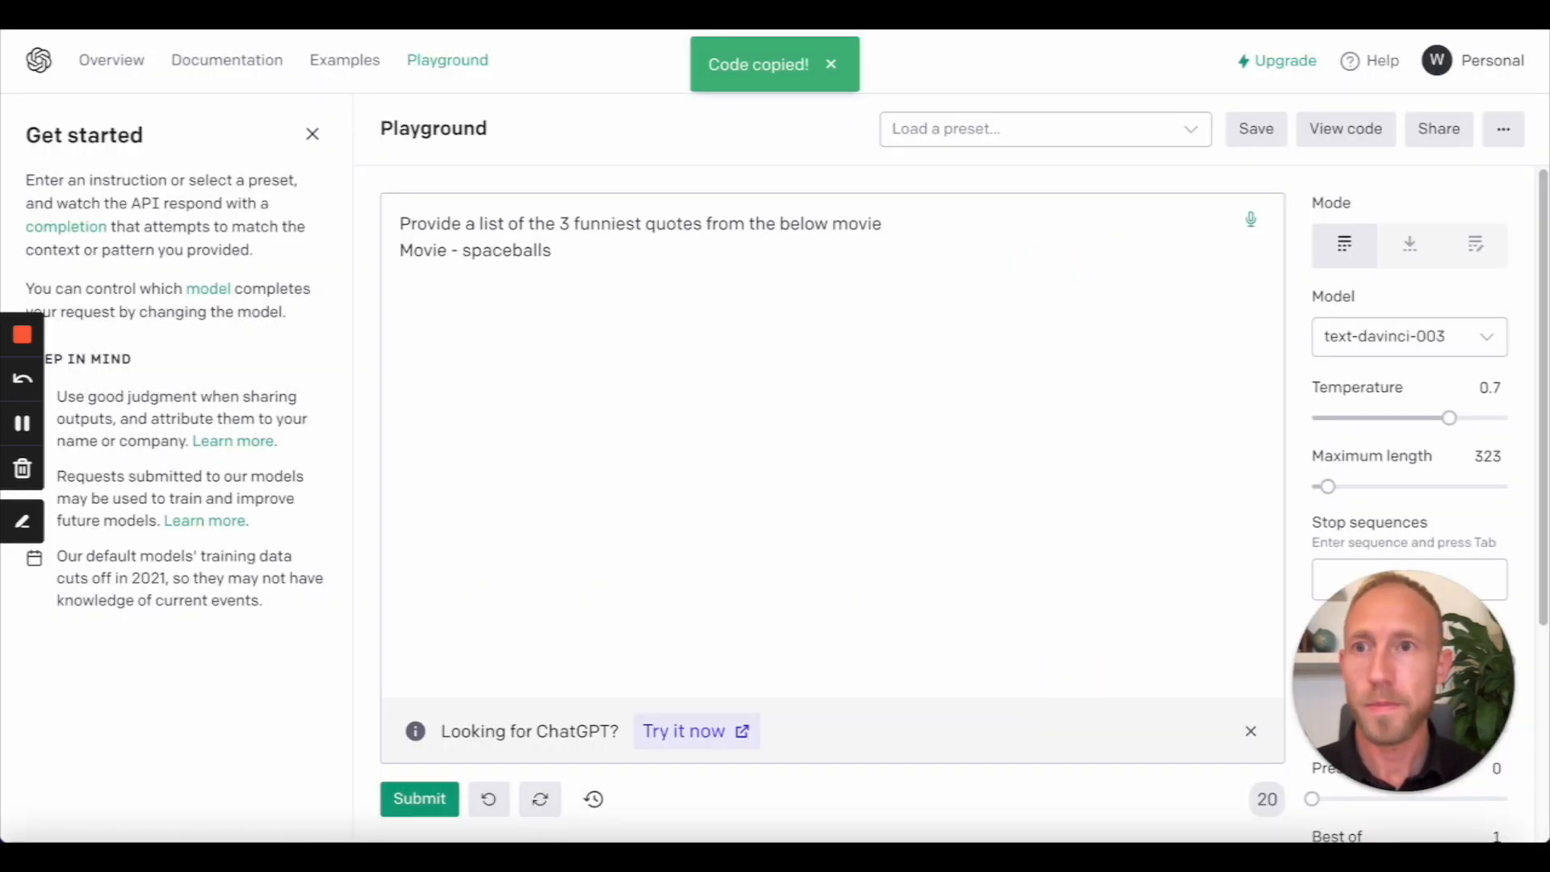
left_click(242, 19)
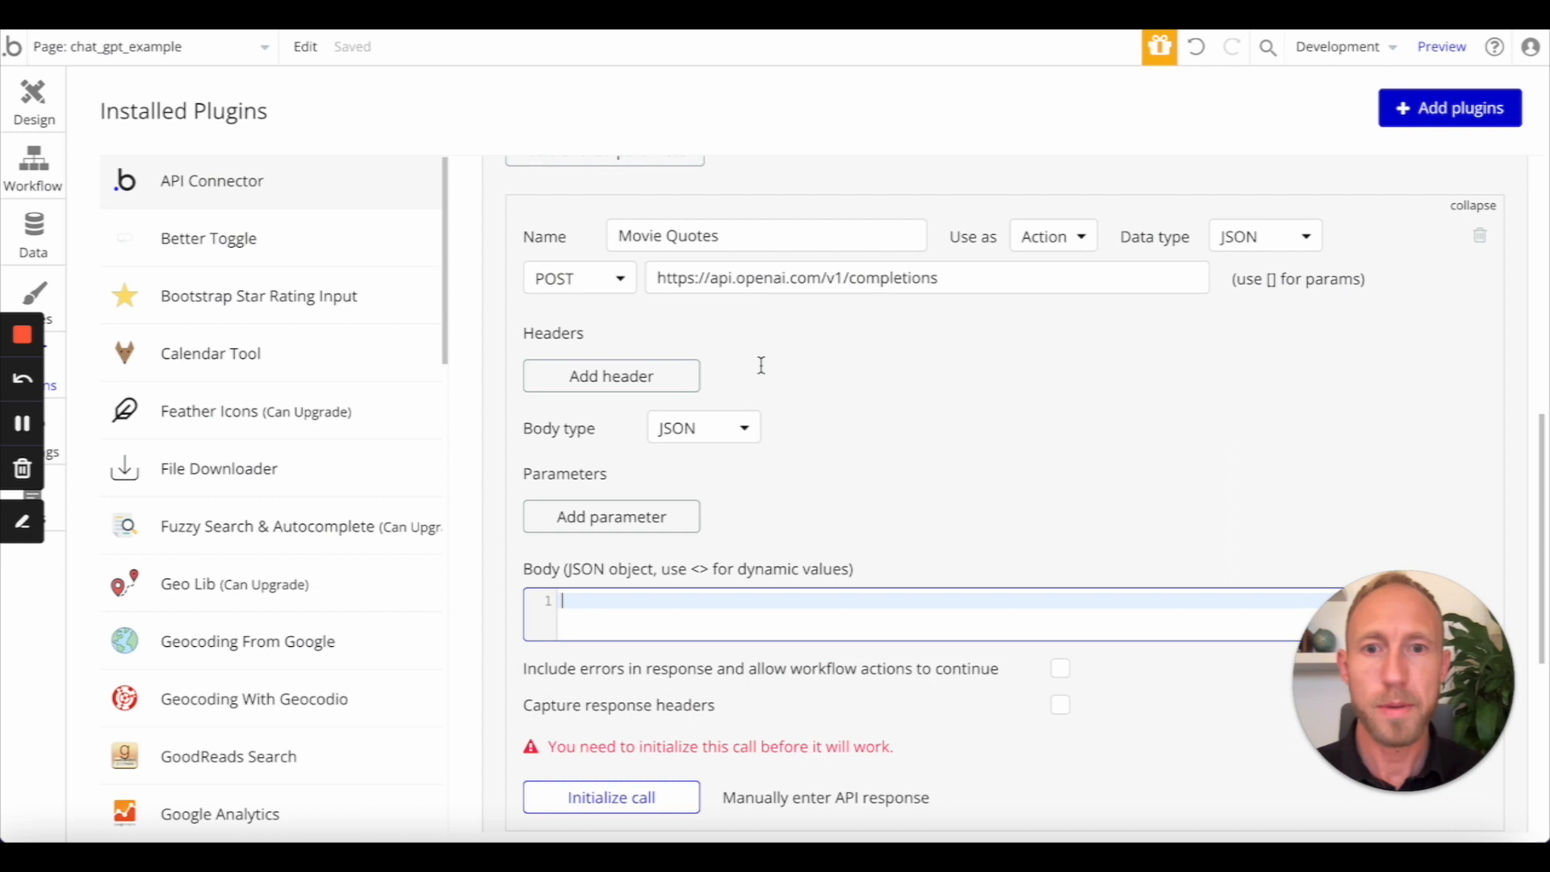
Step: Paste the OpenAI JSON into the Body and replace spaceballs with a <movie_title> parameter
right_click(640, 611)
left_click(581, 602)
key("ctrl+v")
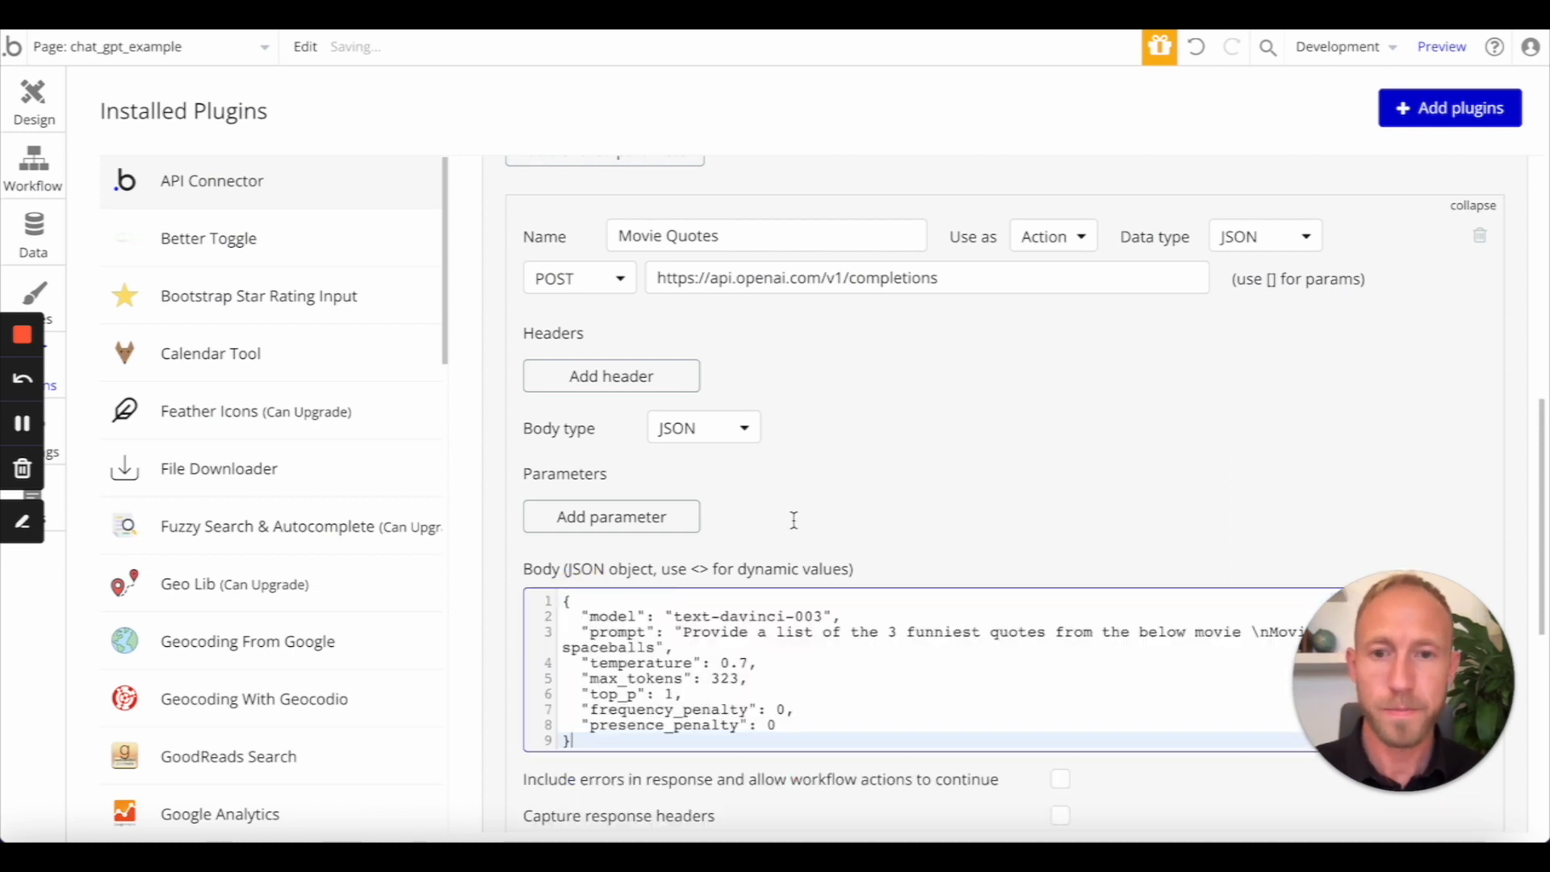
scroll(860, 472, "down", 2)
scroll(990, 398, "down", 1)
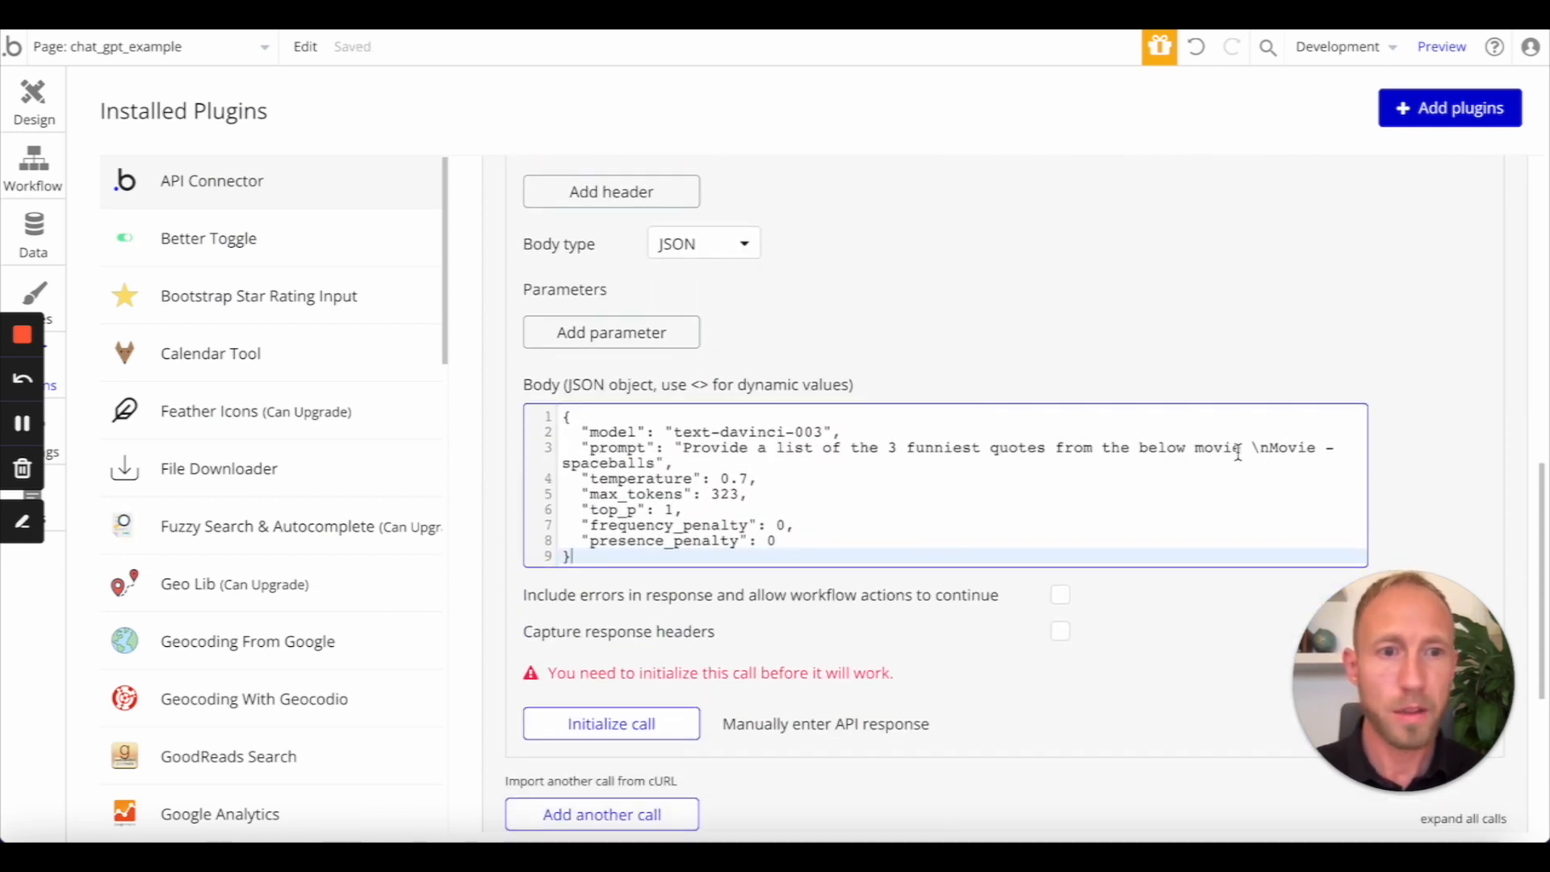
double_click(1298, 450)
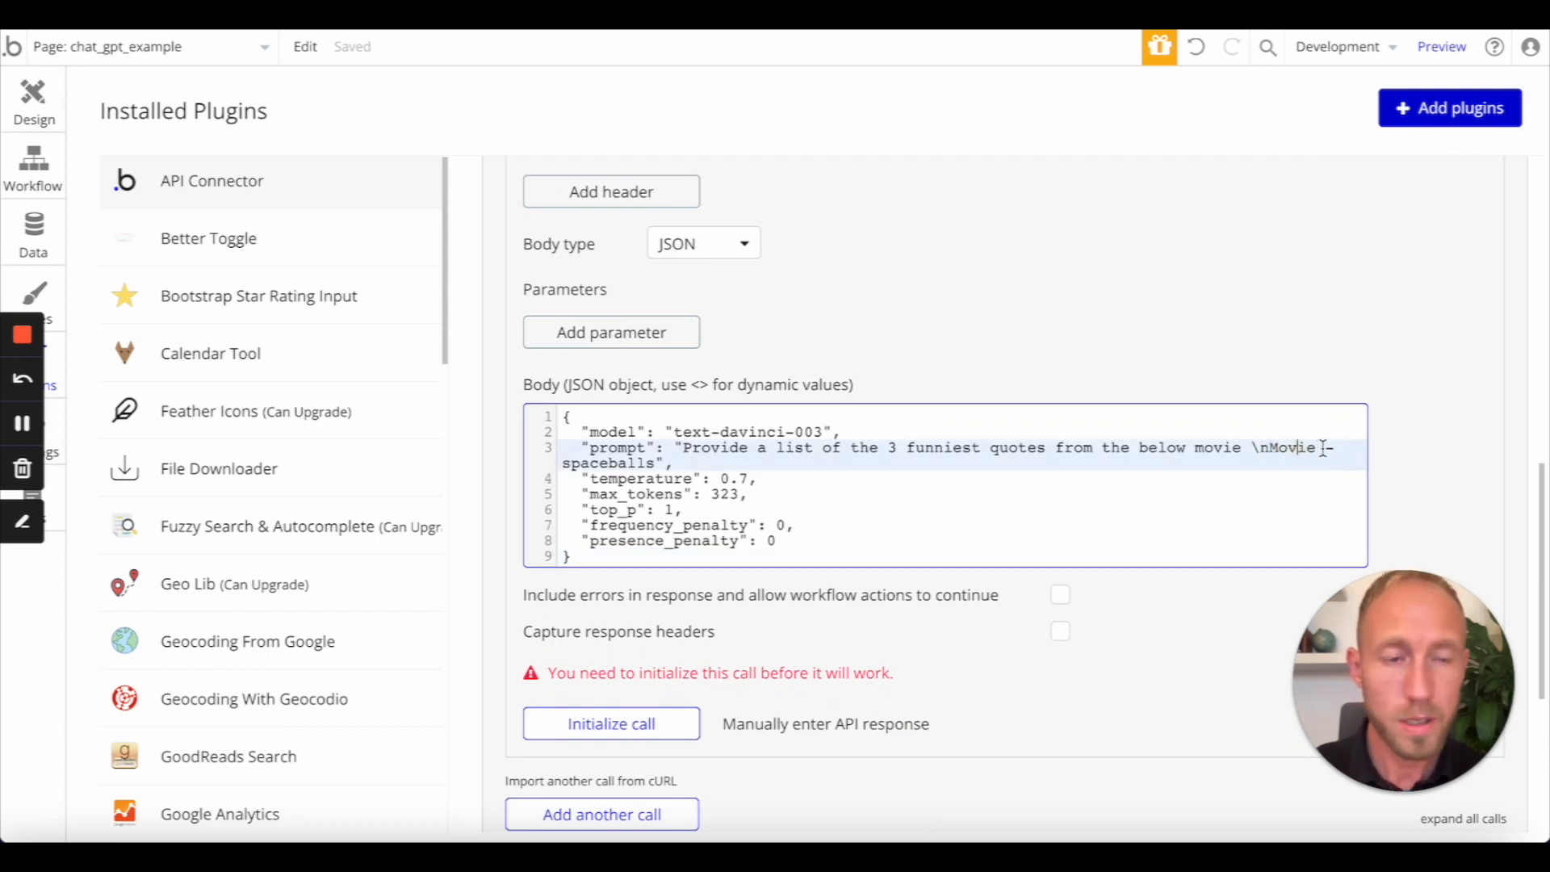
double_click(625, 465)
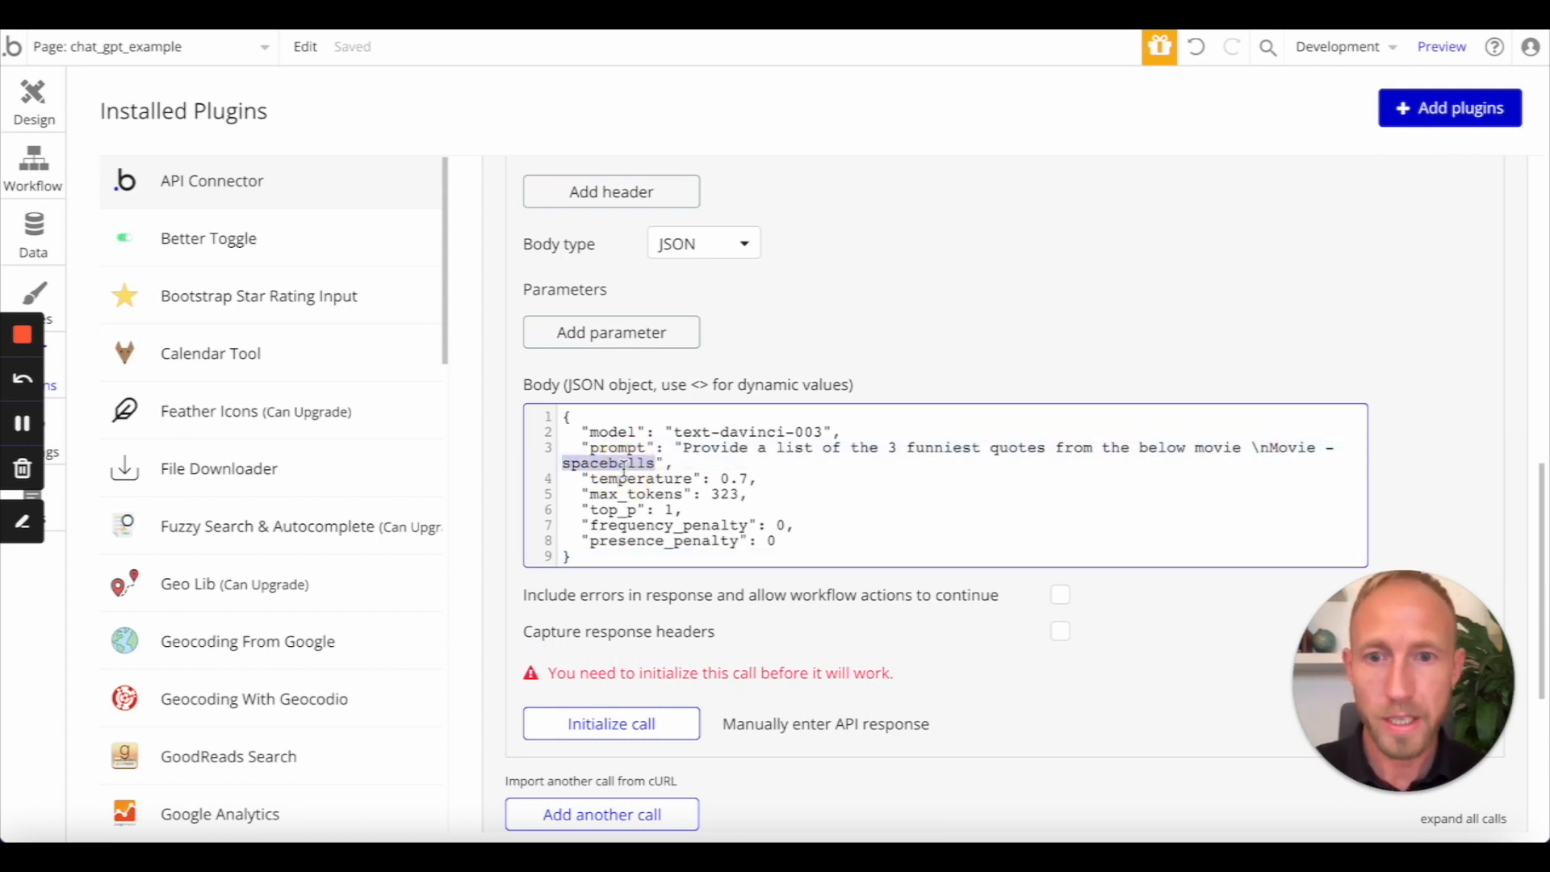
type("<>")
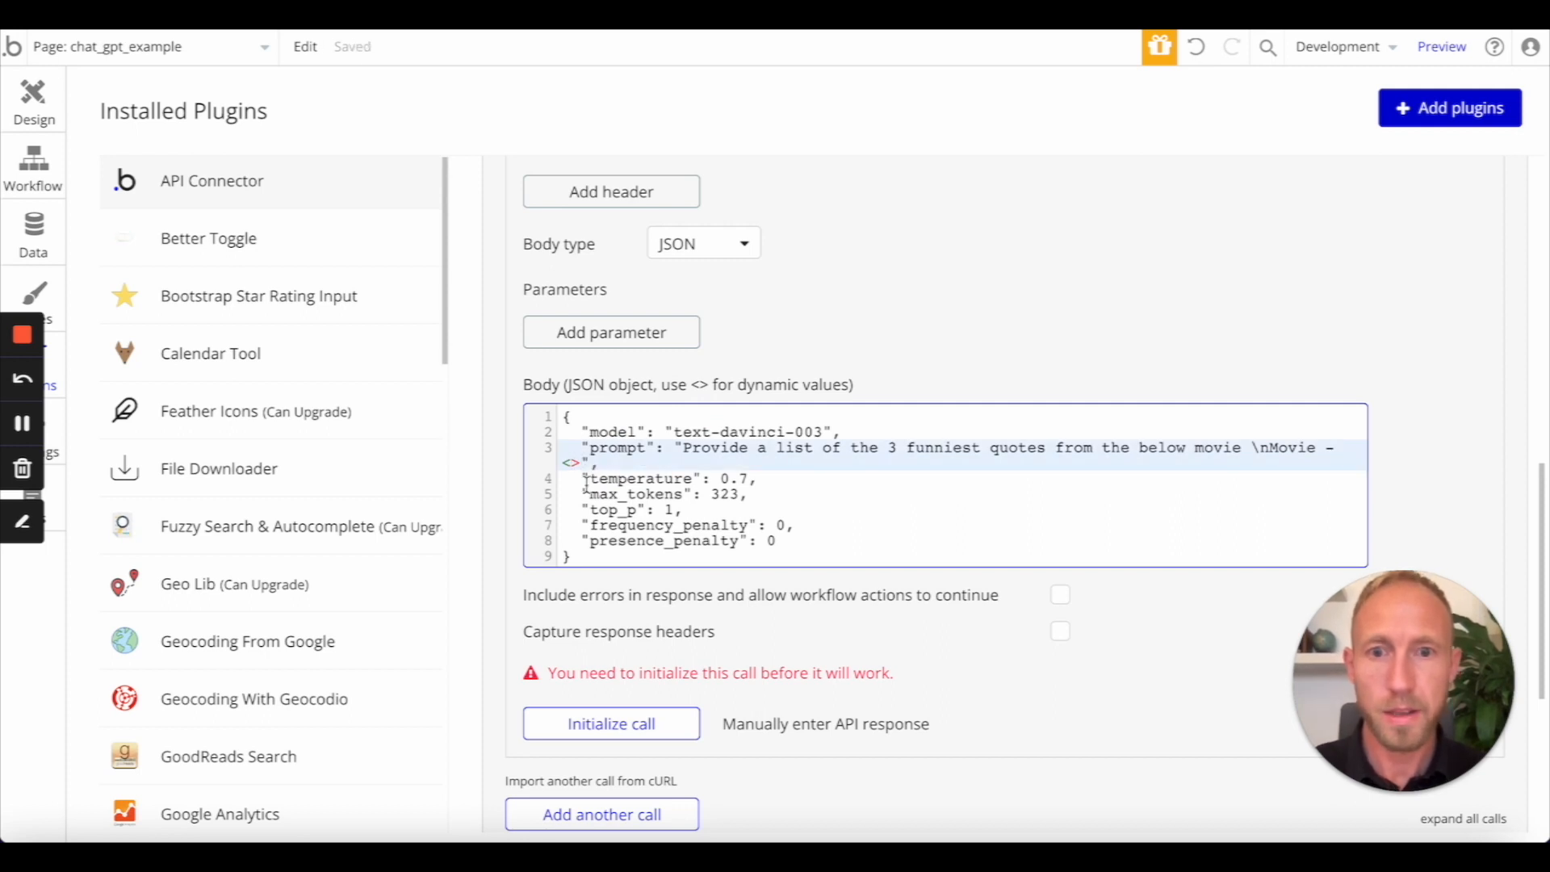
key("Left")
type("movie")
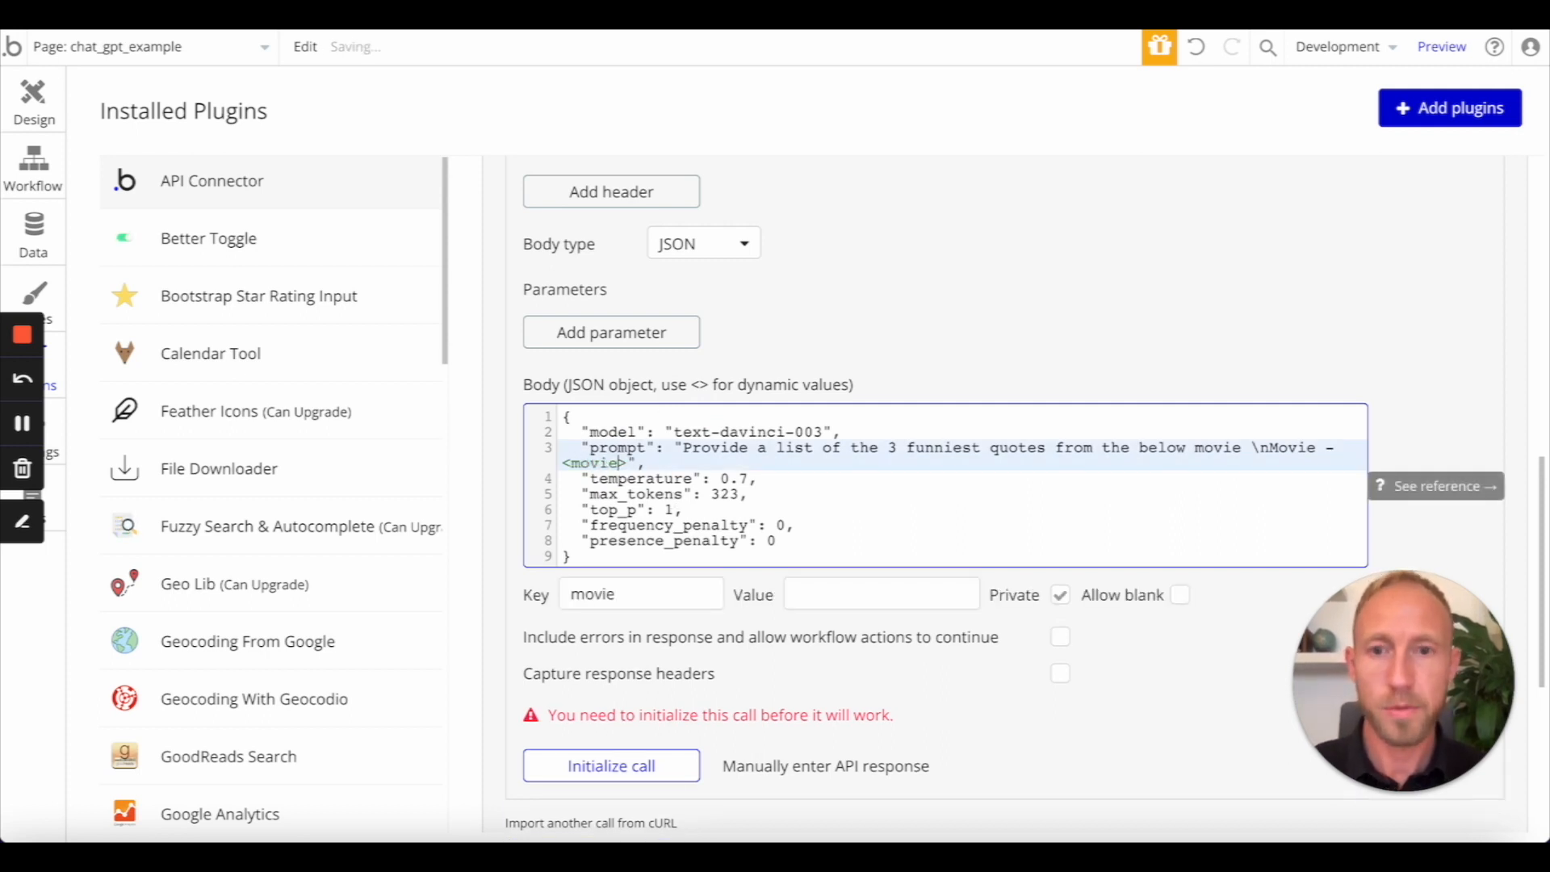
type("_title")
Step: Give movie_title the value spaceballs and make it not private
left_click(808, 592)
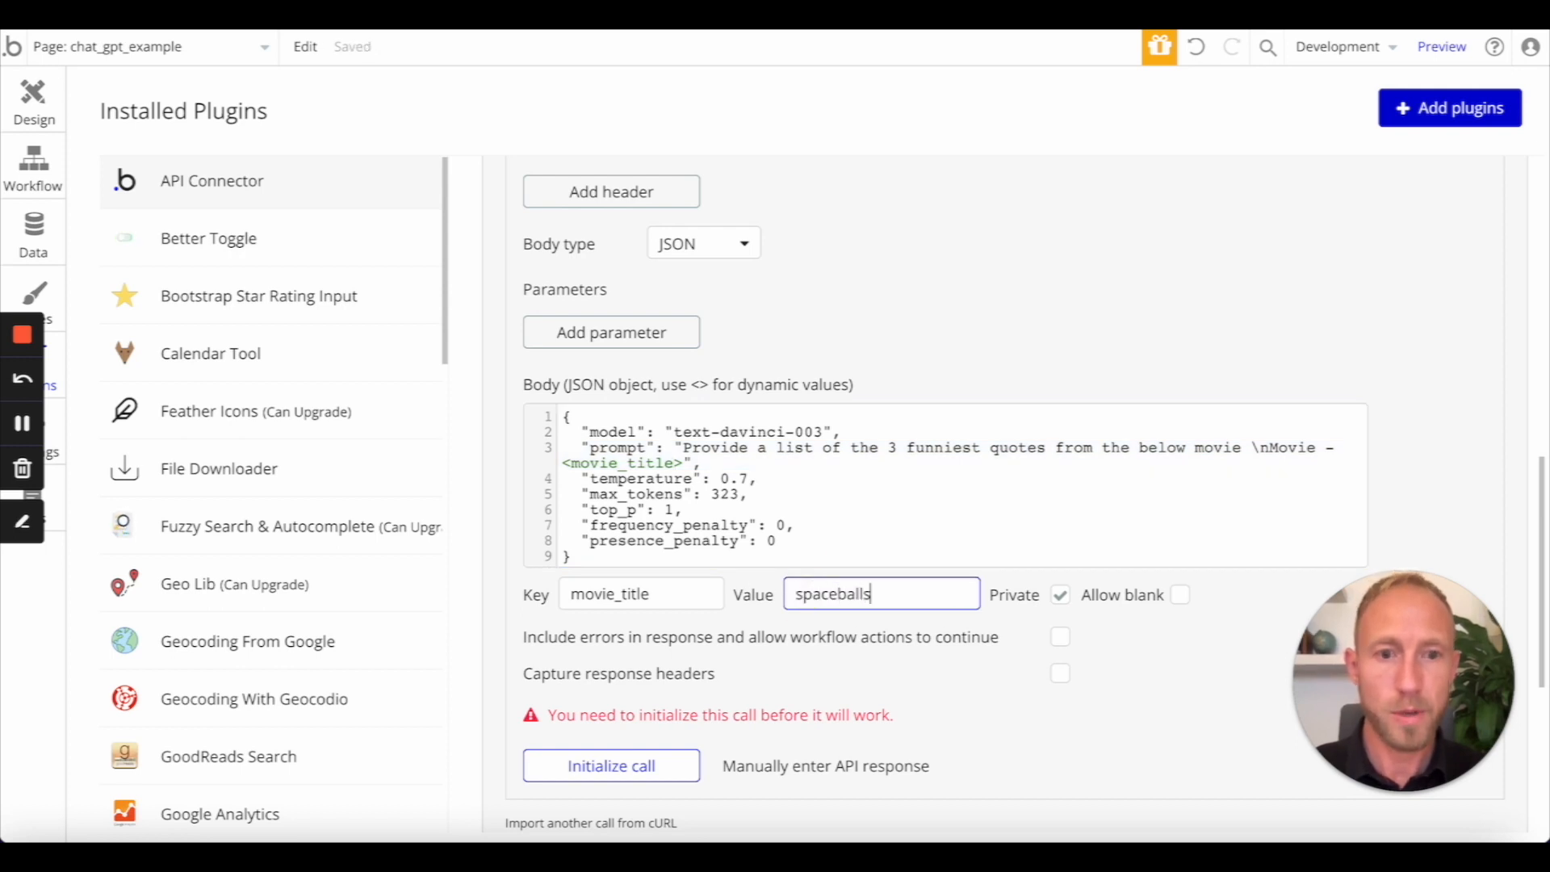
type("spaceballs")
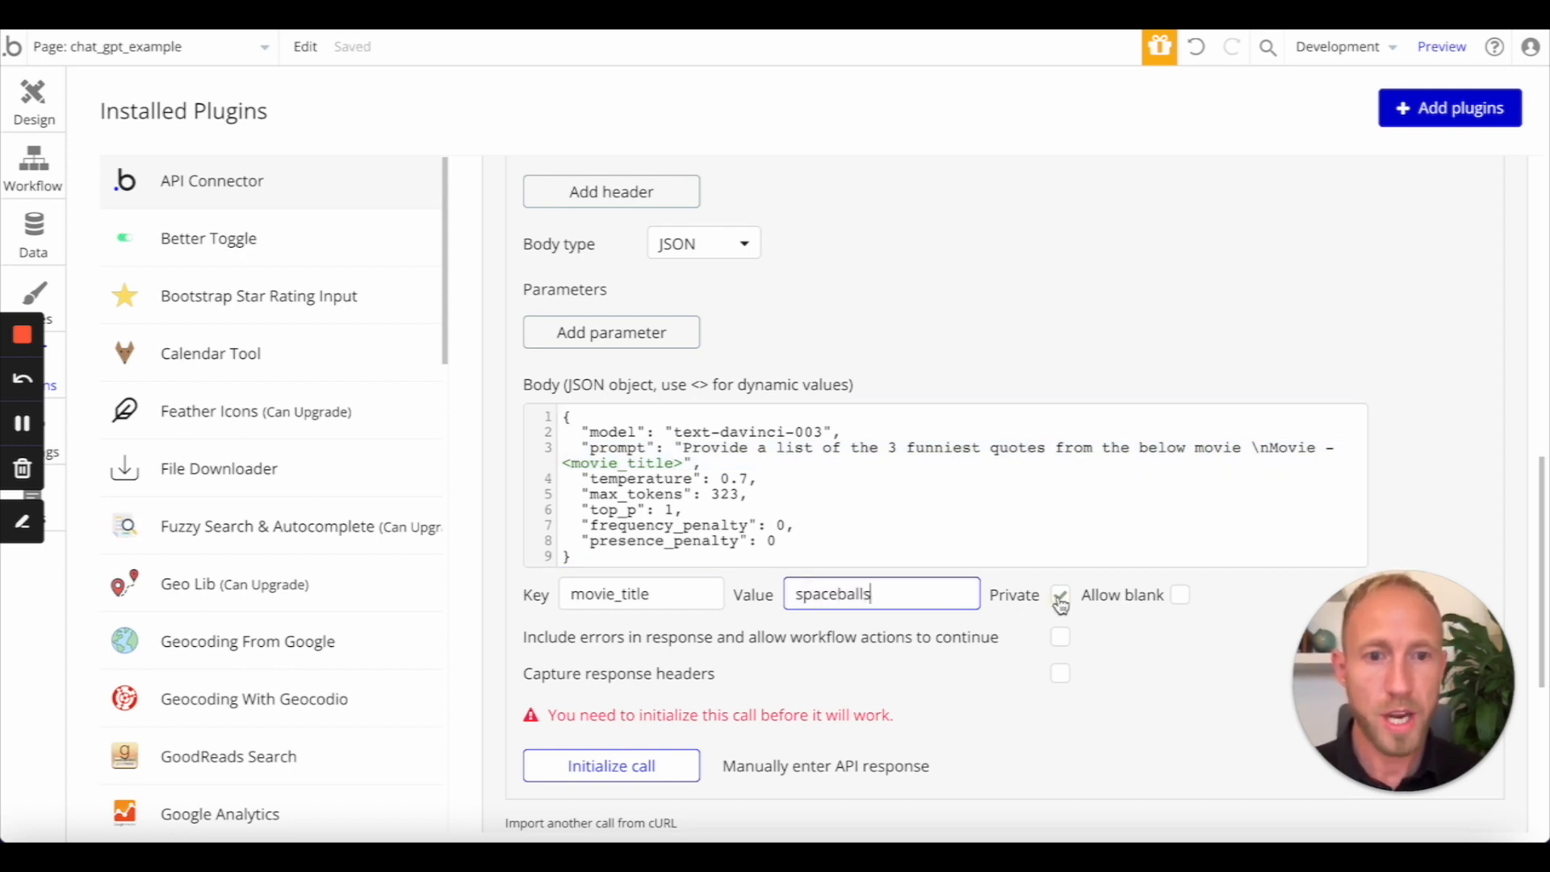
left_click(1058, 597)
scroll(928, 617, "down", 1)
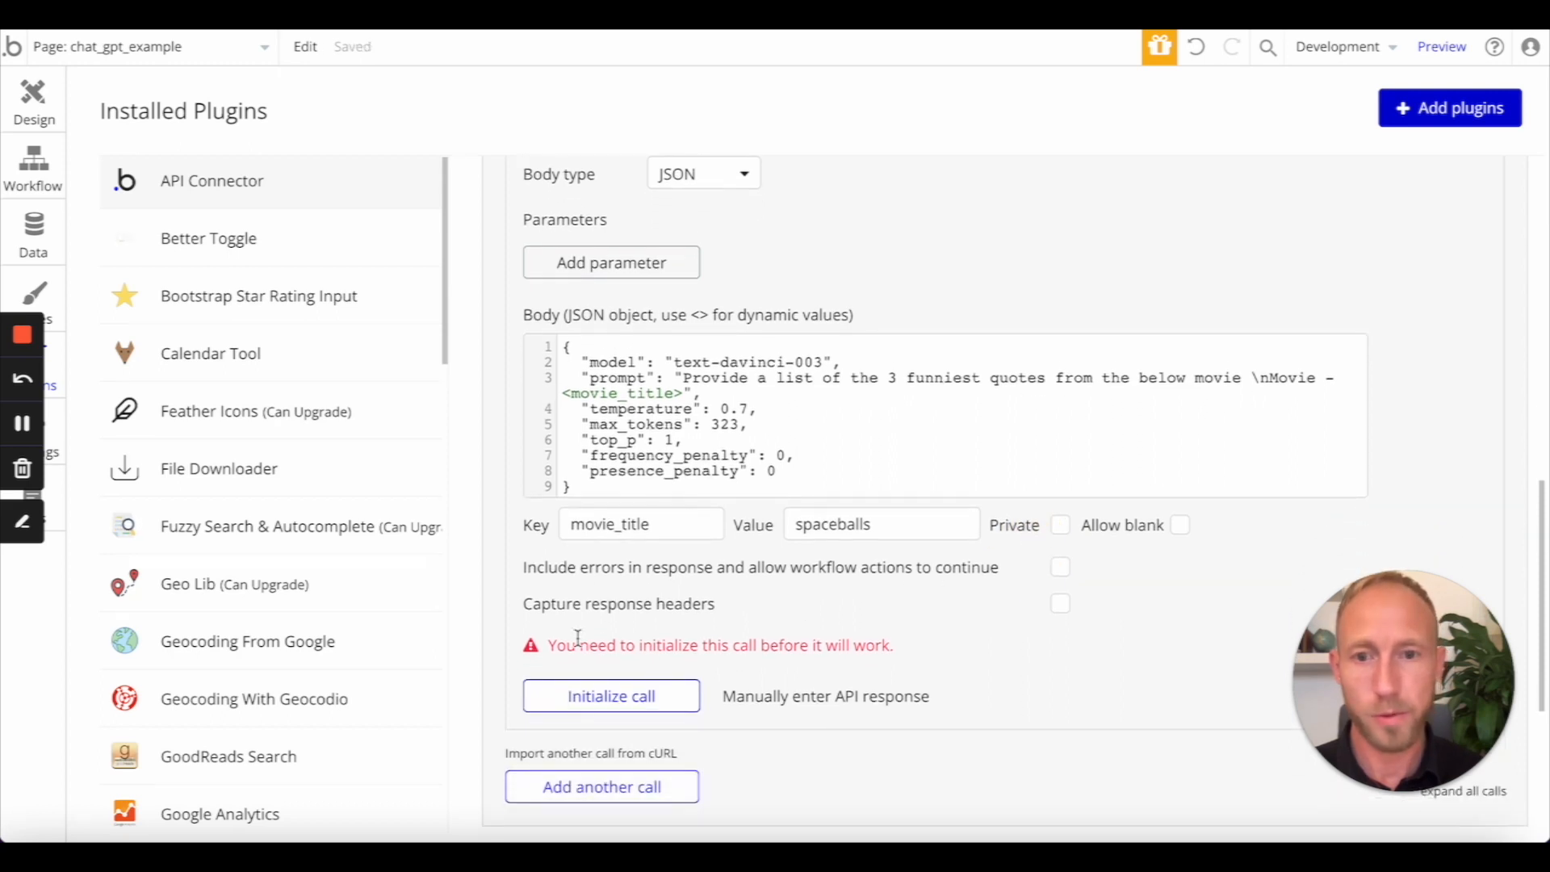
Step: Review the Movie Quotes JSON body and movie_title parameter, collapsing and re-expanding the call
scroll(769, 555, "up", 1)
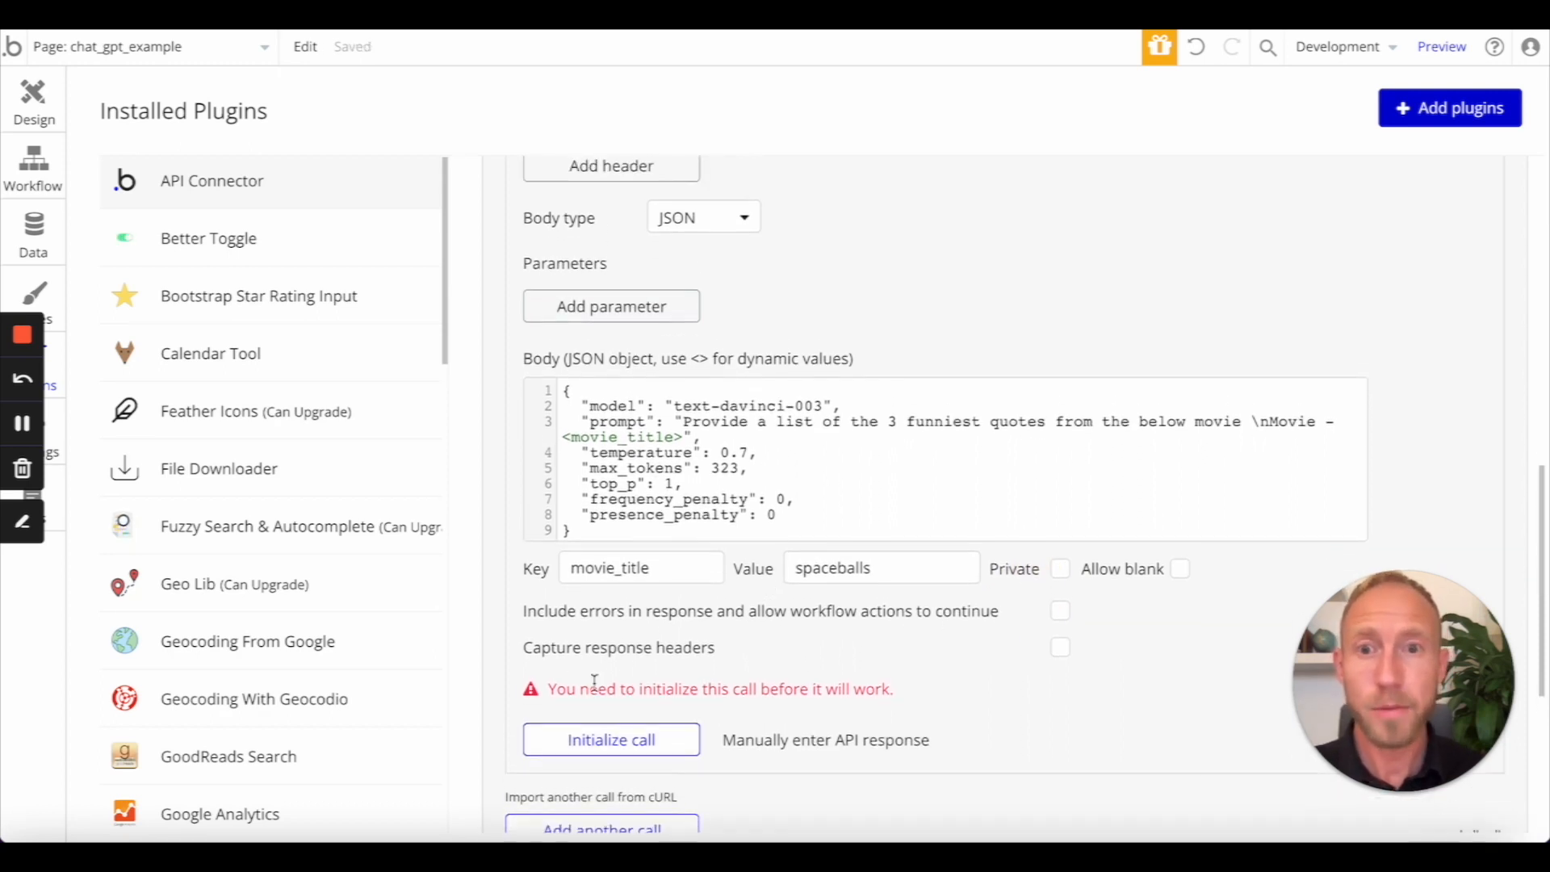
scroll(921, 650, "down", 1)
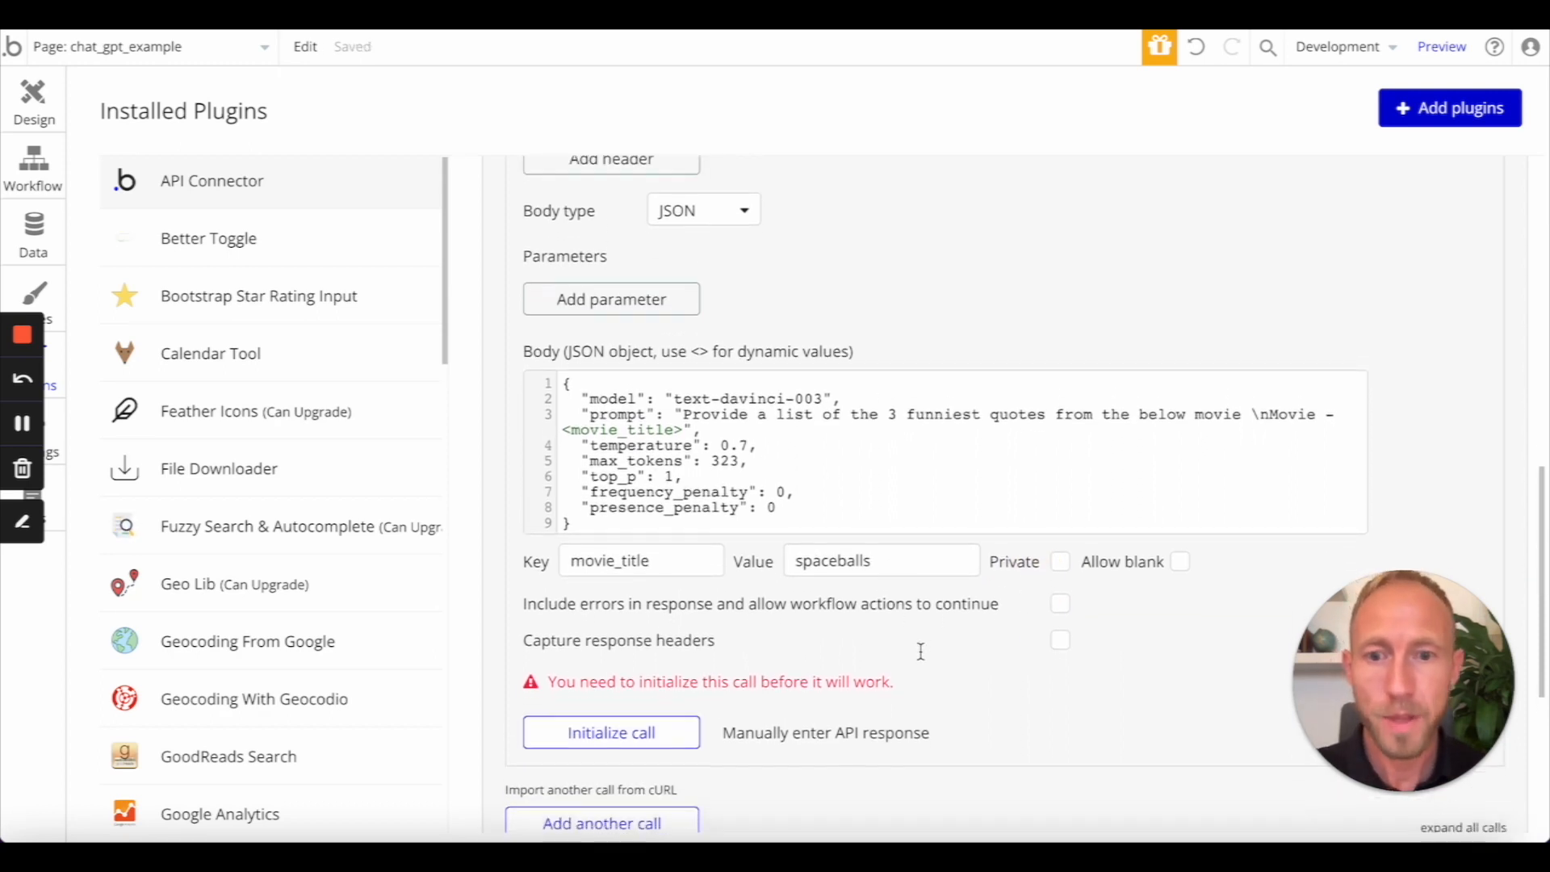
scroll(925, 596, "up", 2)
scroll(662, 547, "up", 4)
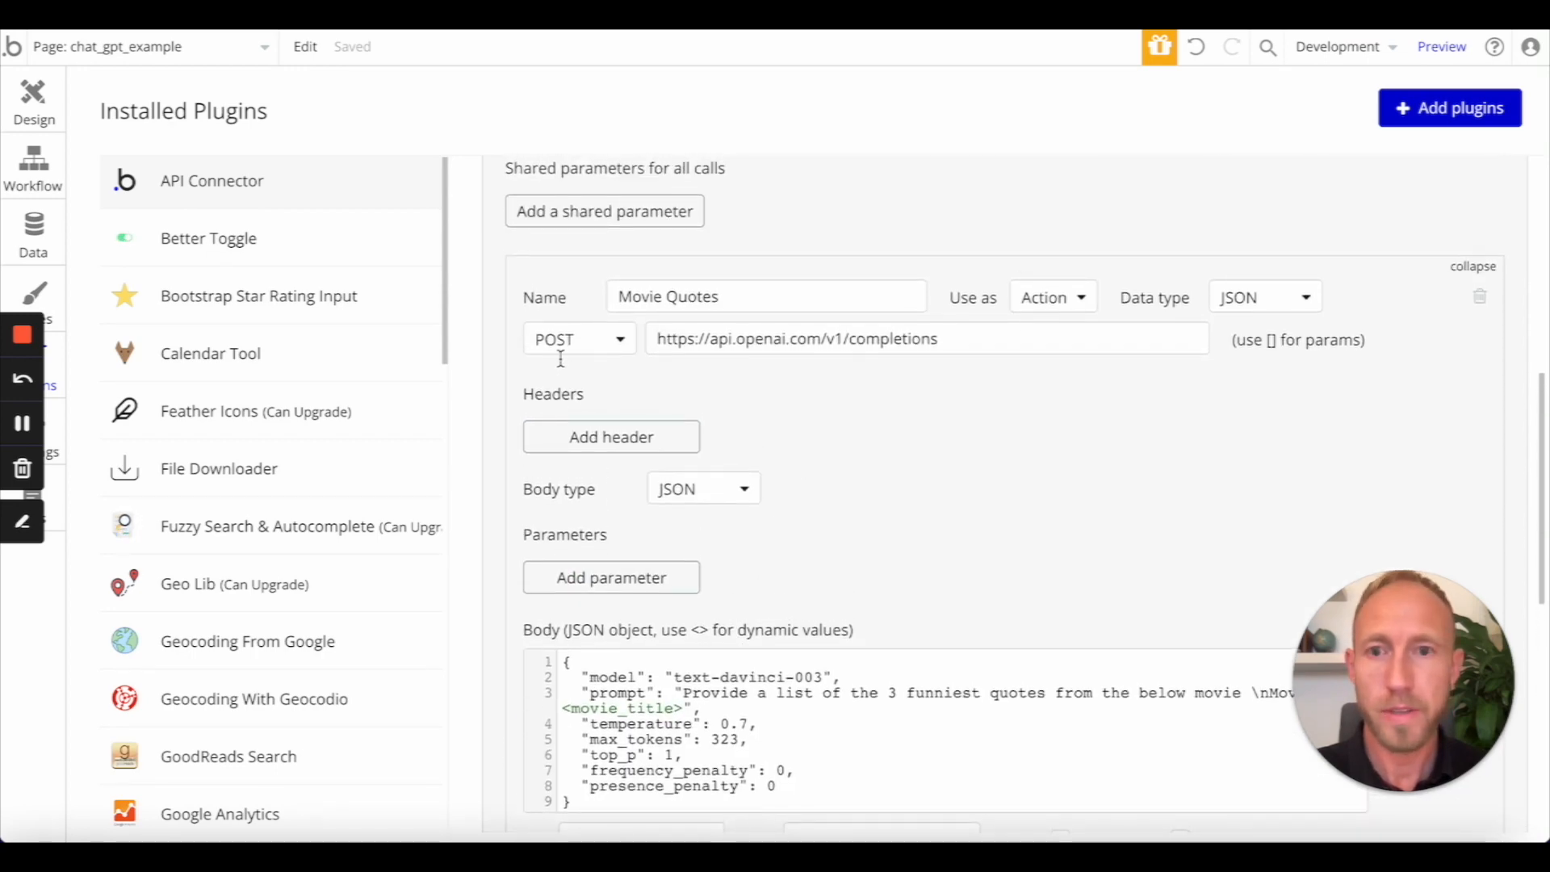
scroll(1089, 331, "up", 10)
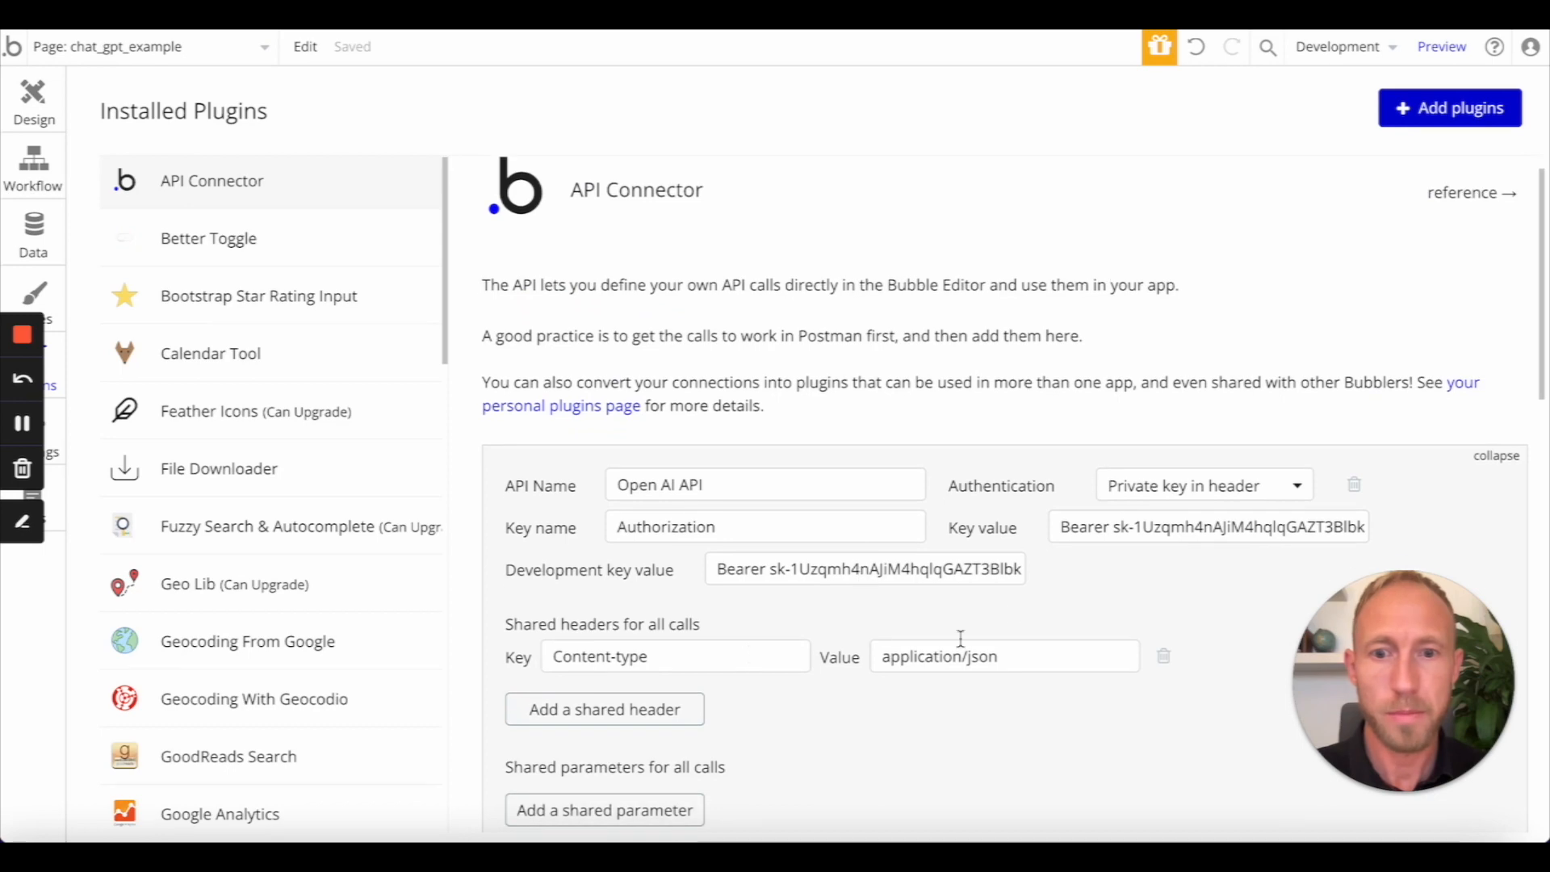
scroll(810, 559, "down", 3)
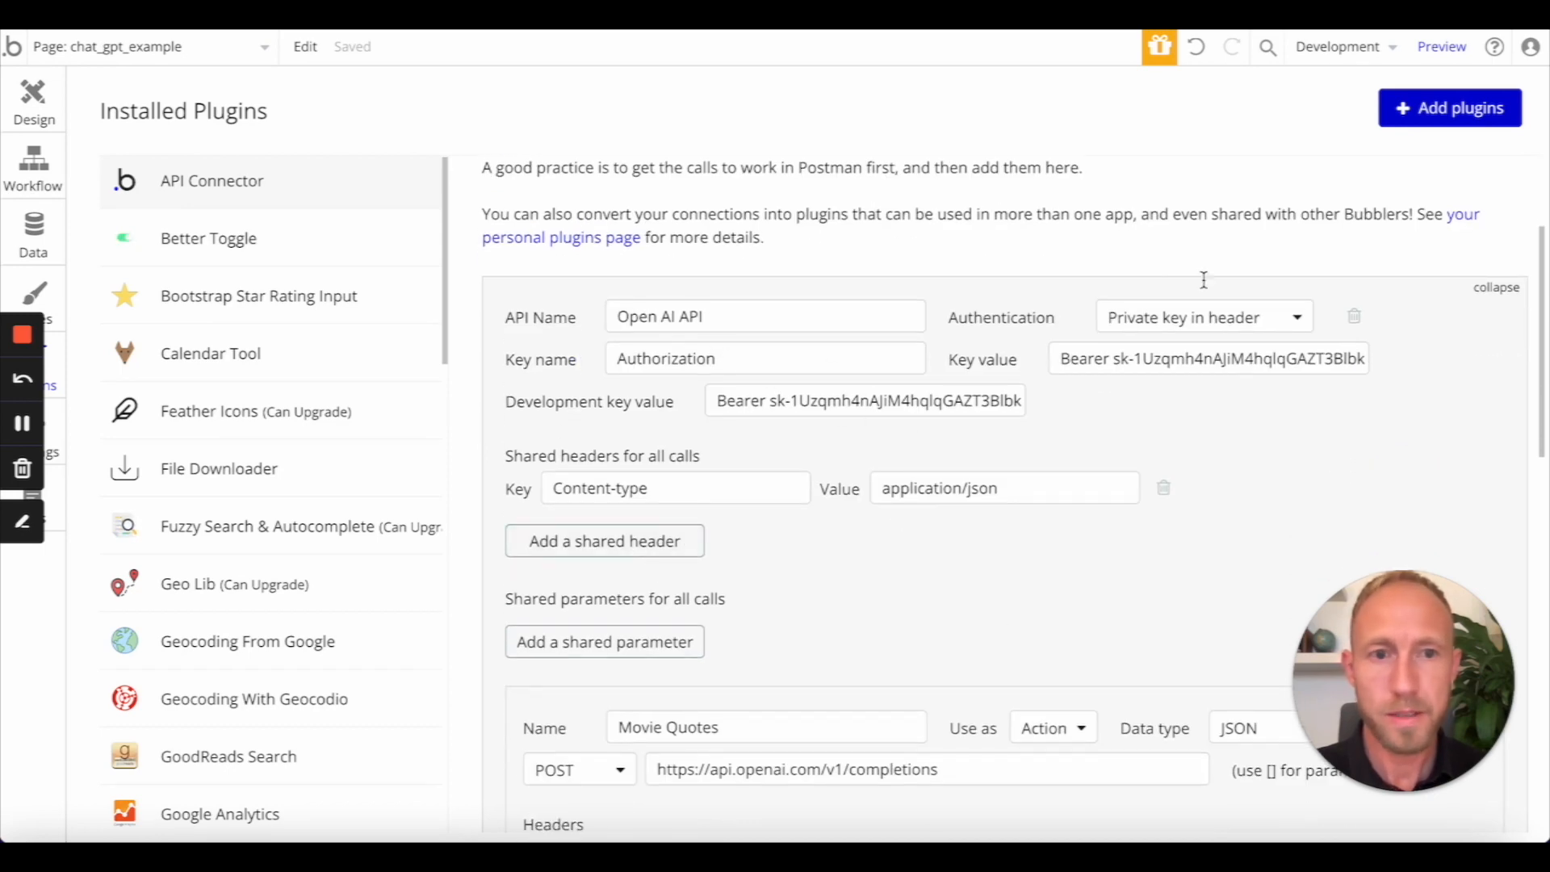
scroll(814, 415, "down", 6)
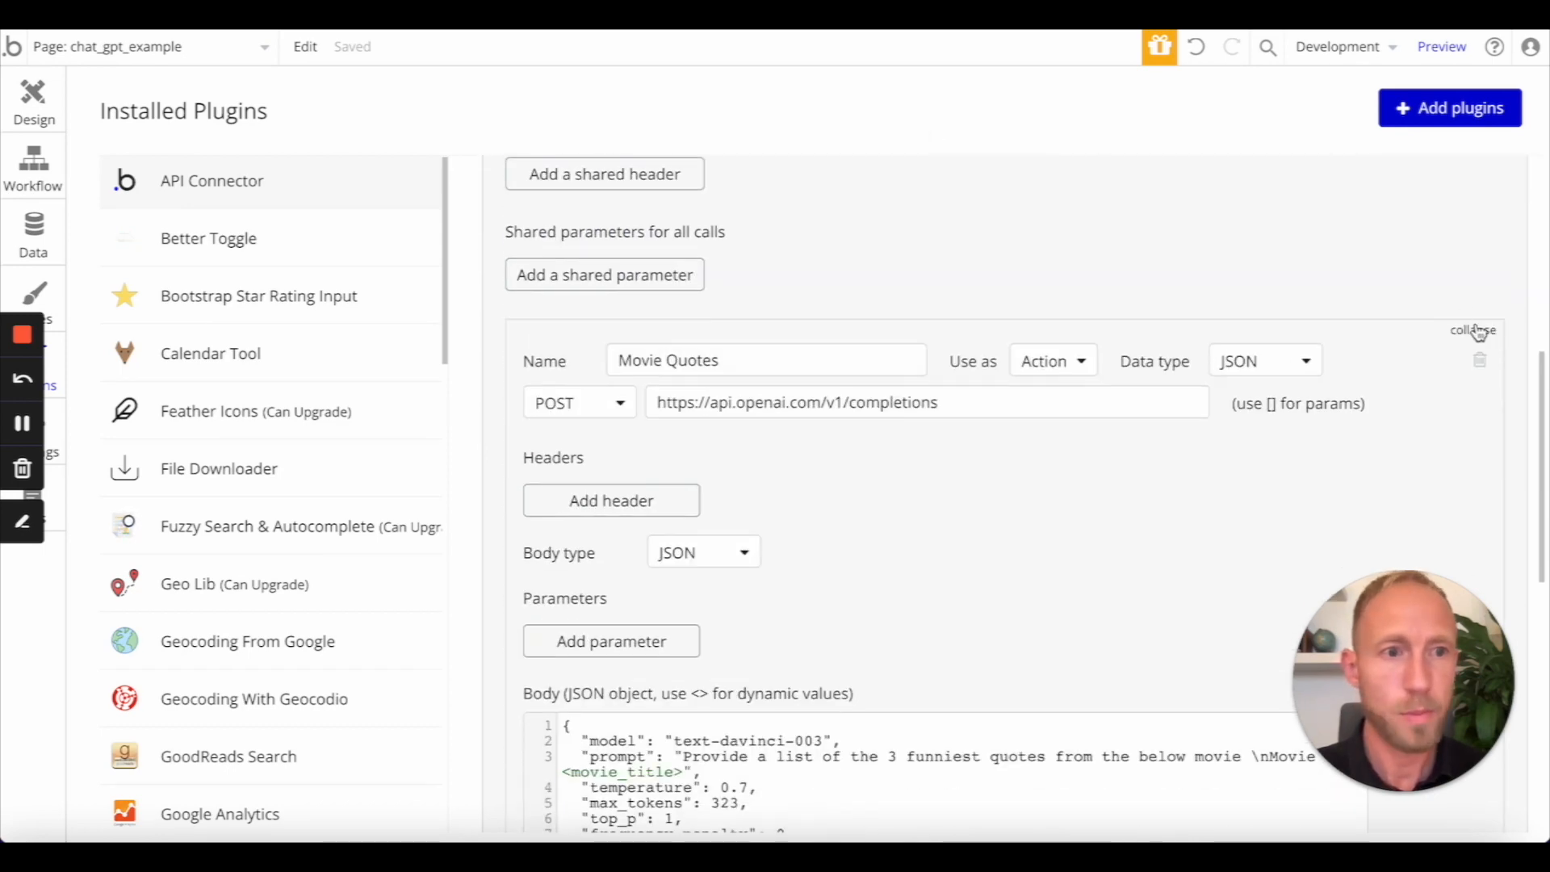
left_click(1474, 331)
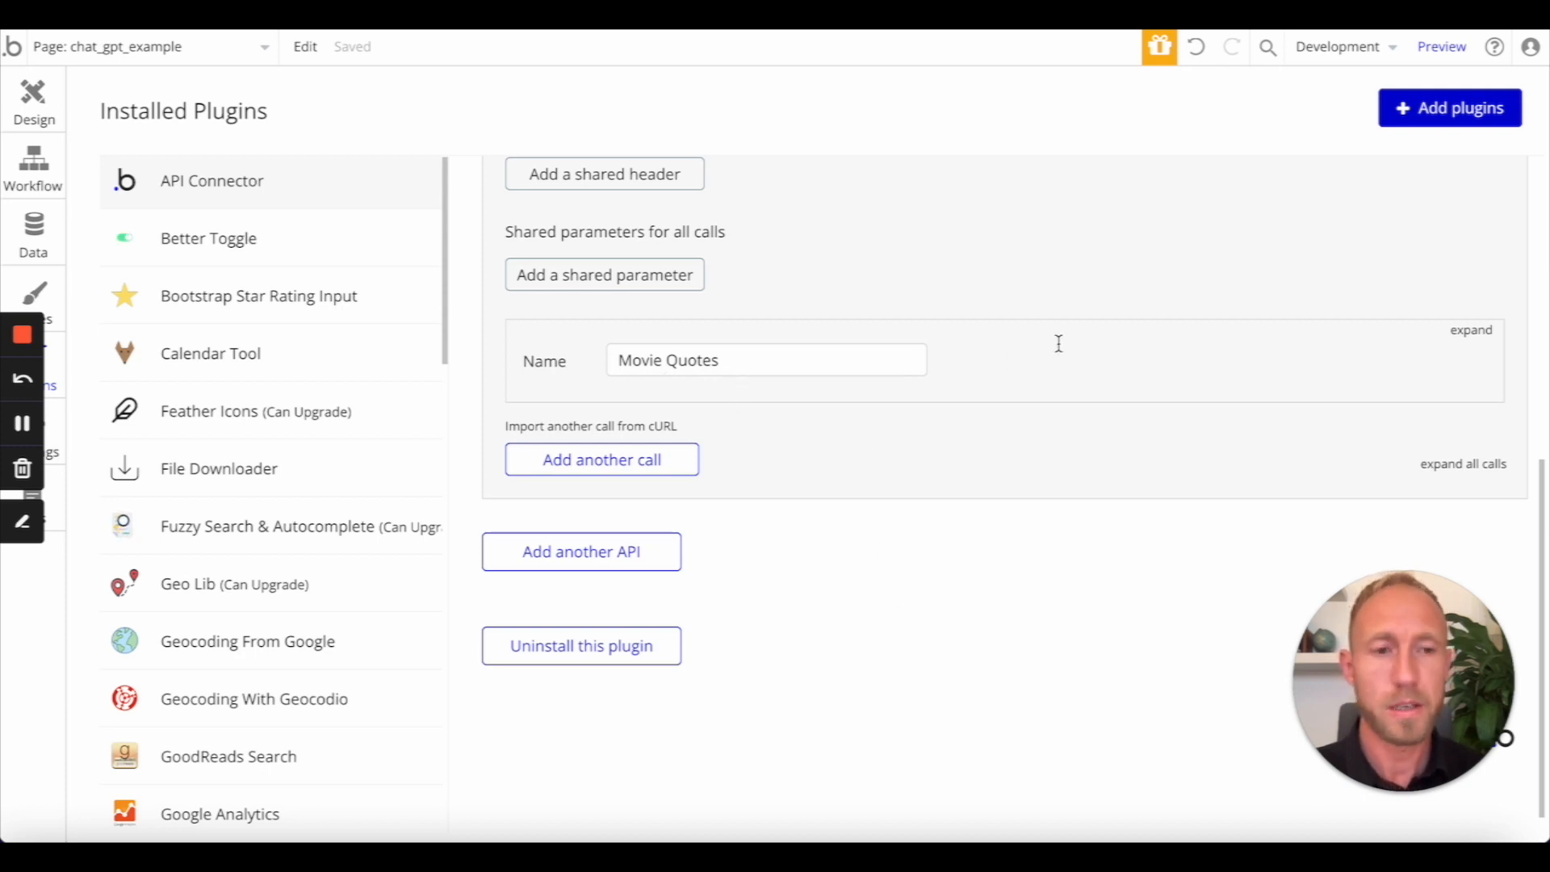
left_click(994, 359)
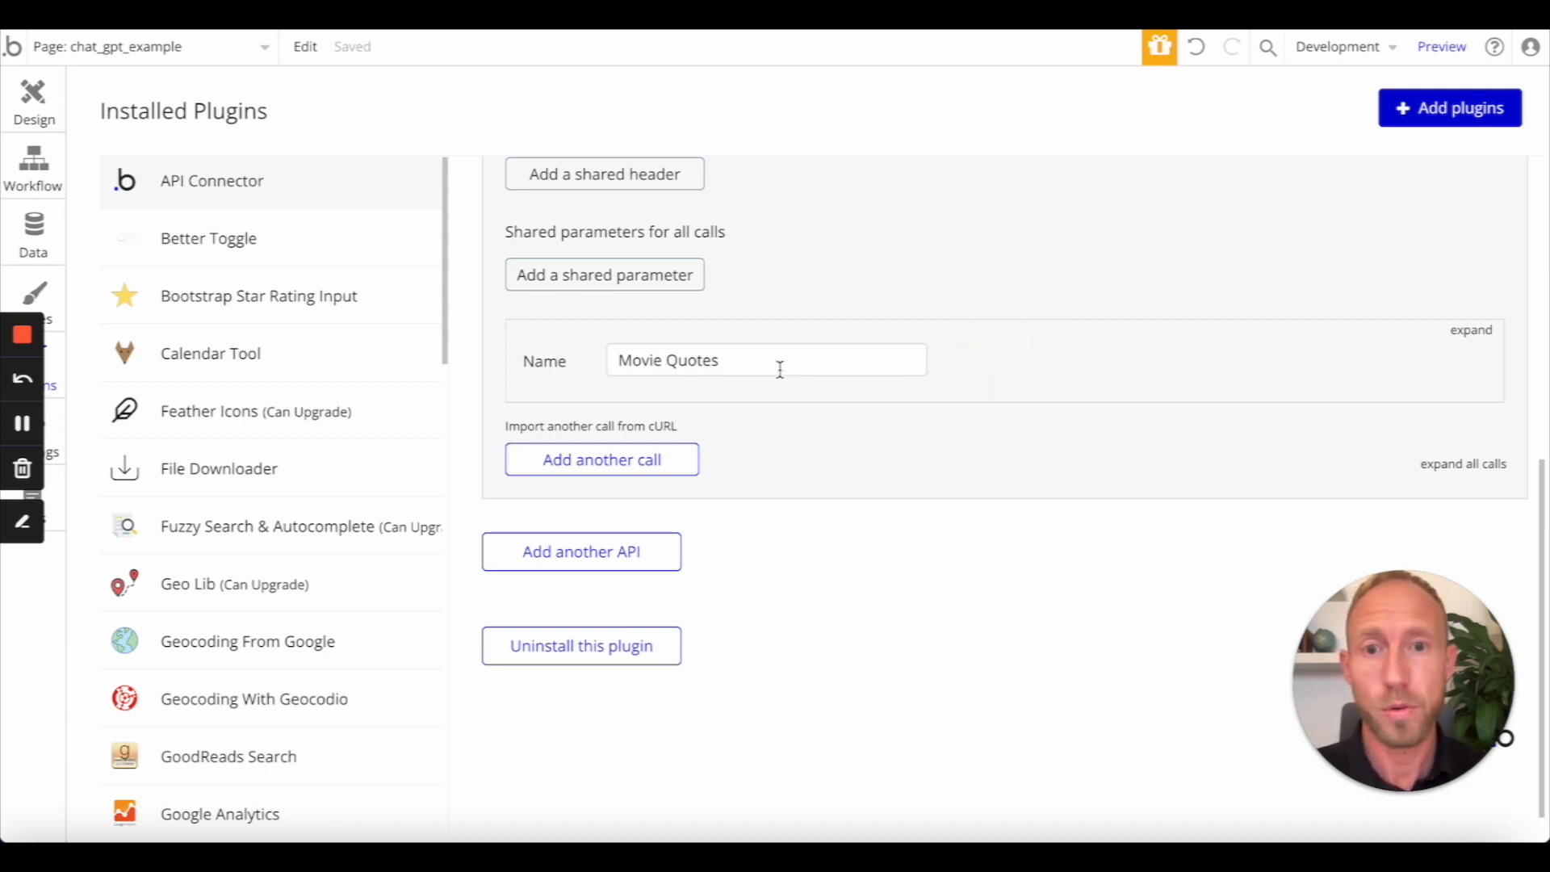
left_click(1000, 368)
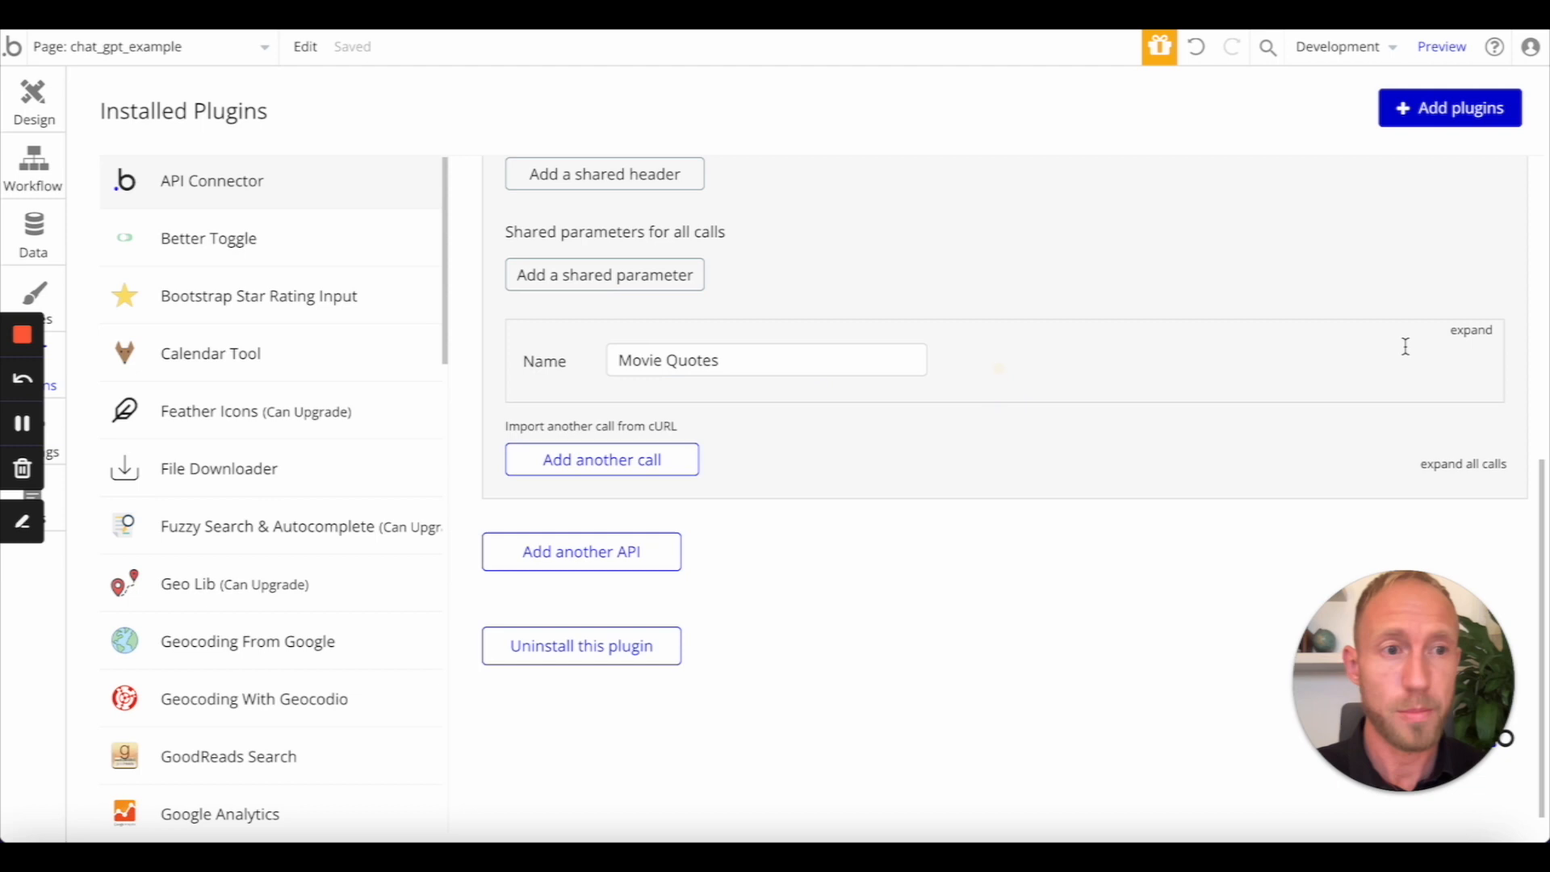
left_click(1470, 331)
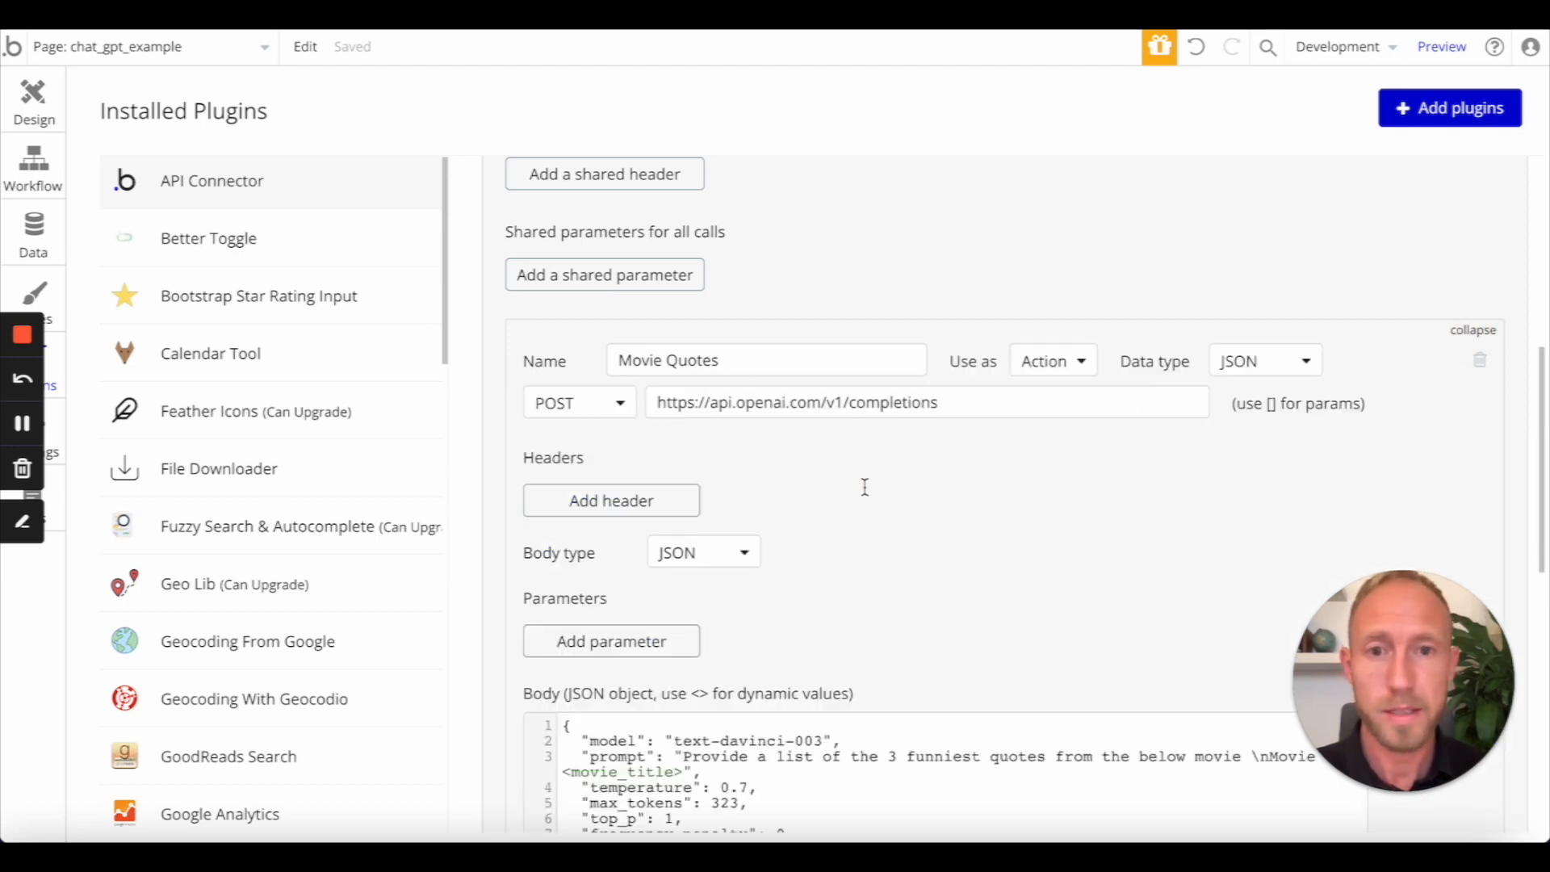
left_click(903, 563)
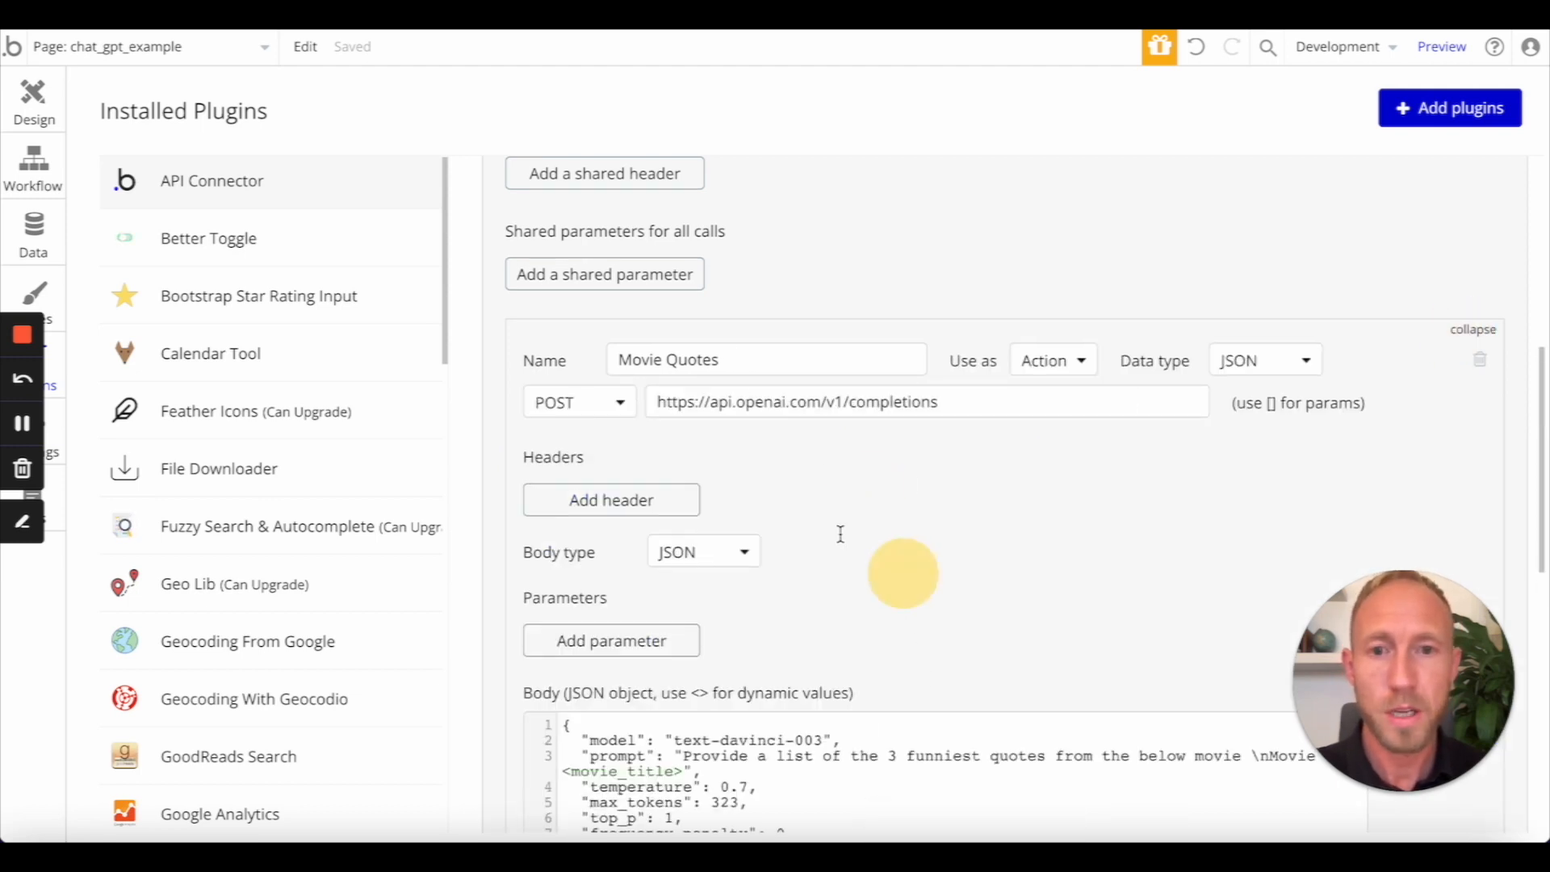
Step: Scroll down to the Initialize call button
scroll(875, 525, "down", 3)
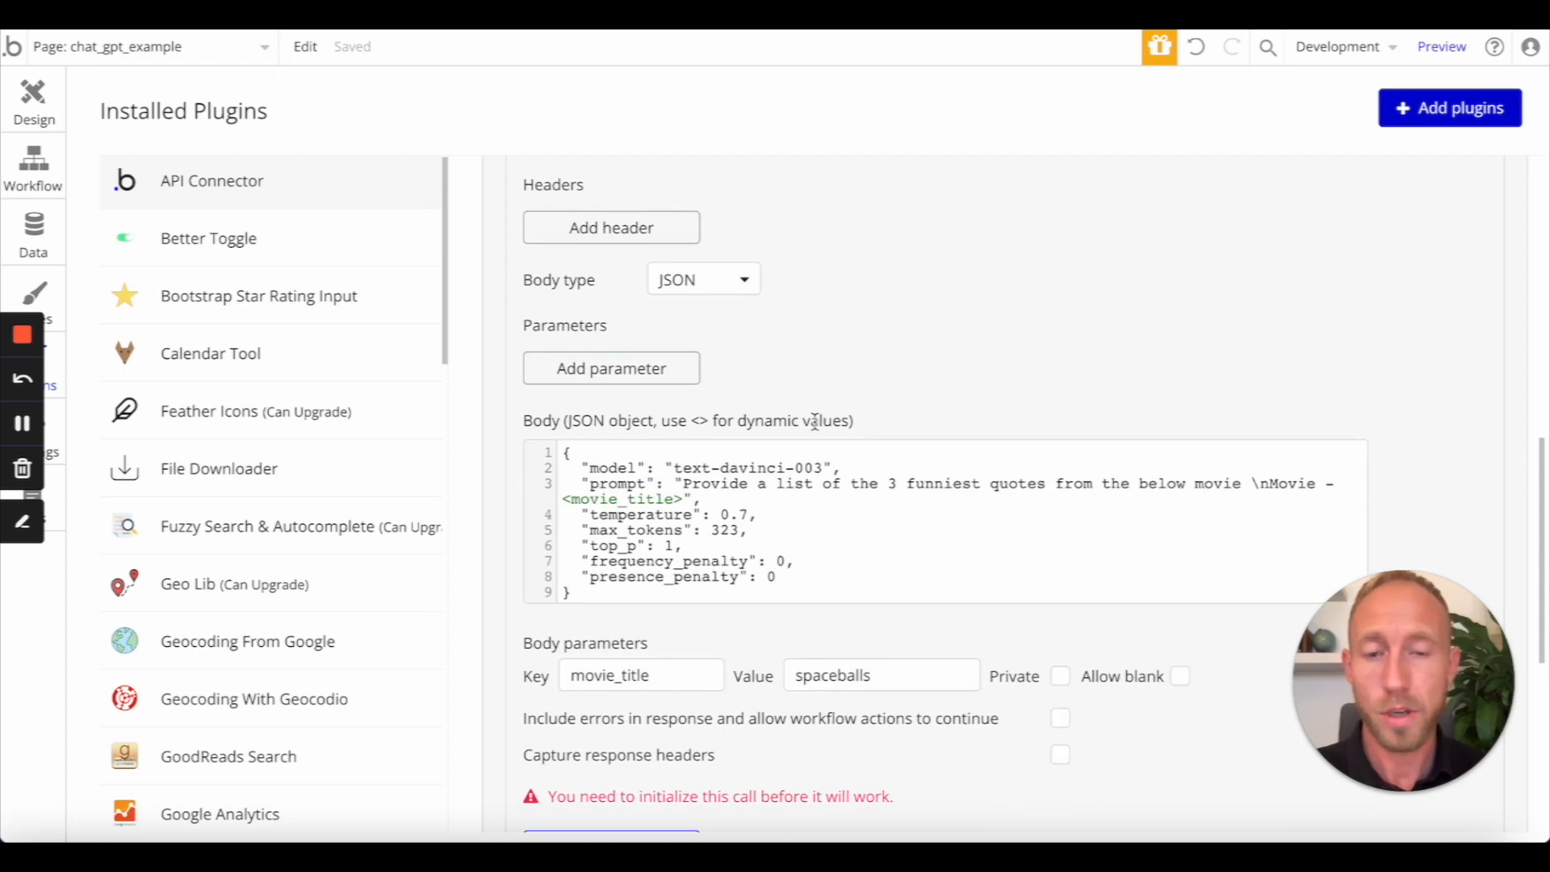
scroll(872, 456, "down", 1)
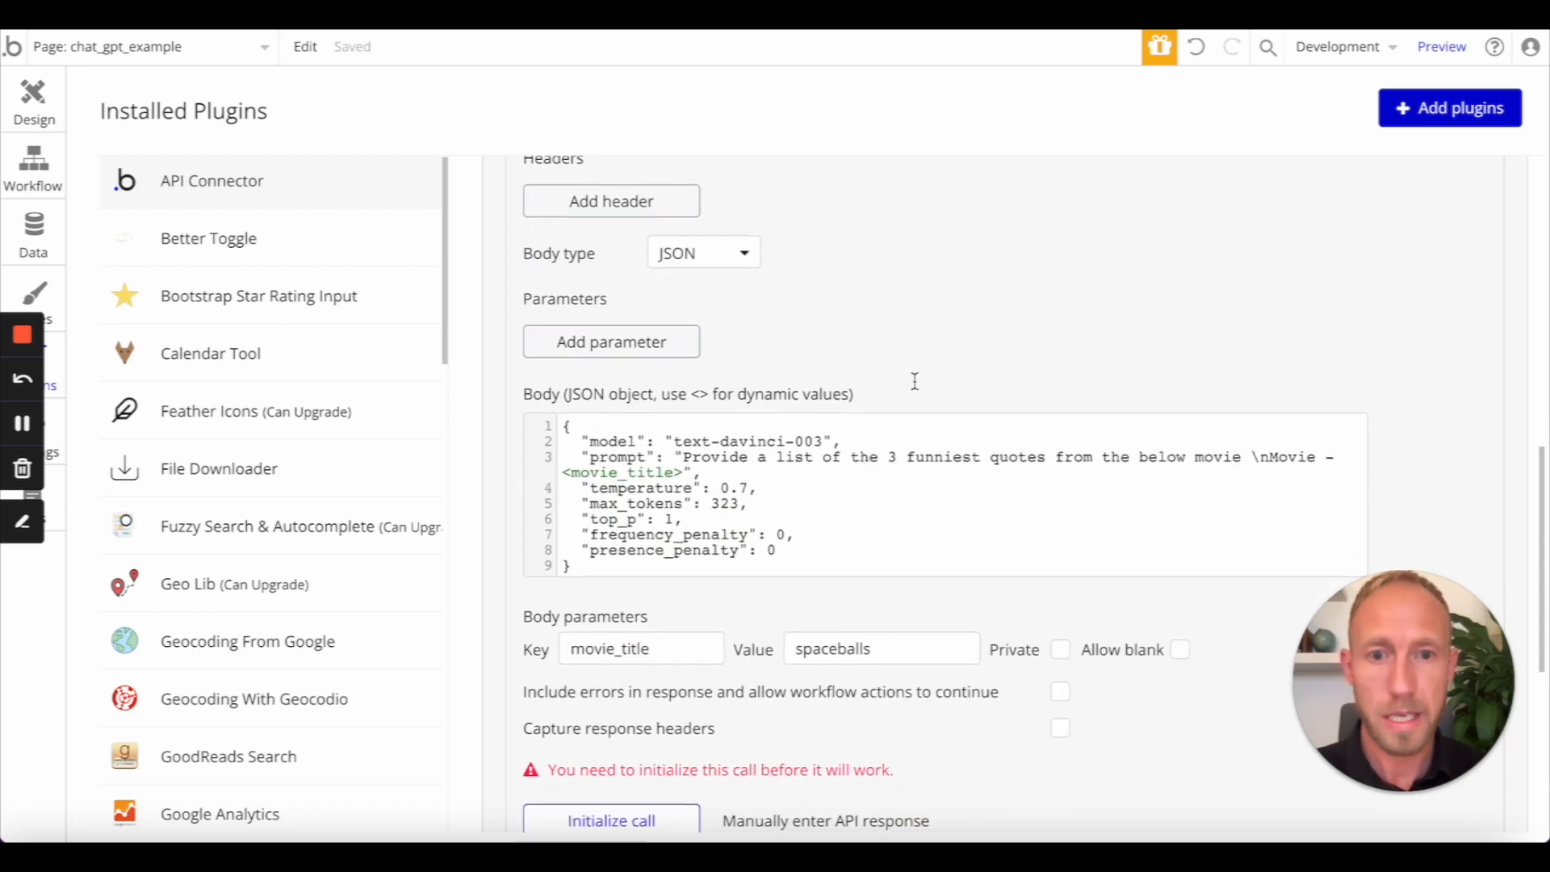
scroll(897, 460, "down", 1)
scroll(912, 559, "down", 3)
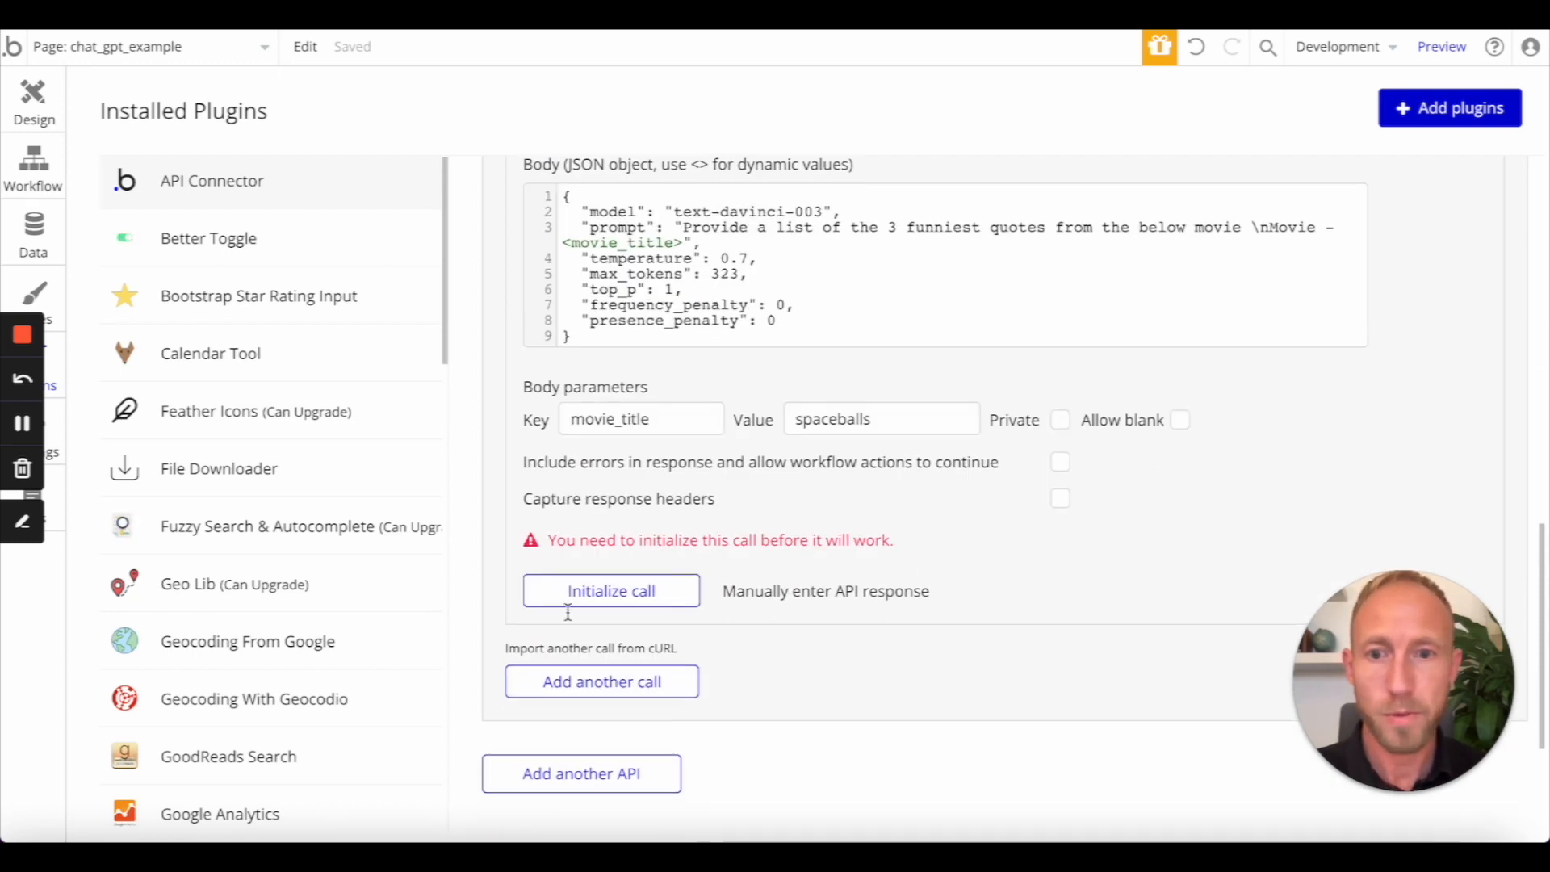
Step: Initialize the Movie Quotes call and keep the returned text field typed as text
left_click(611, 591)
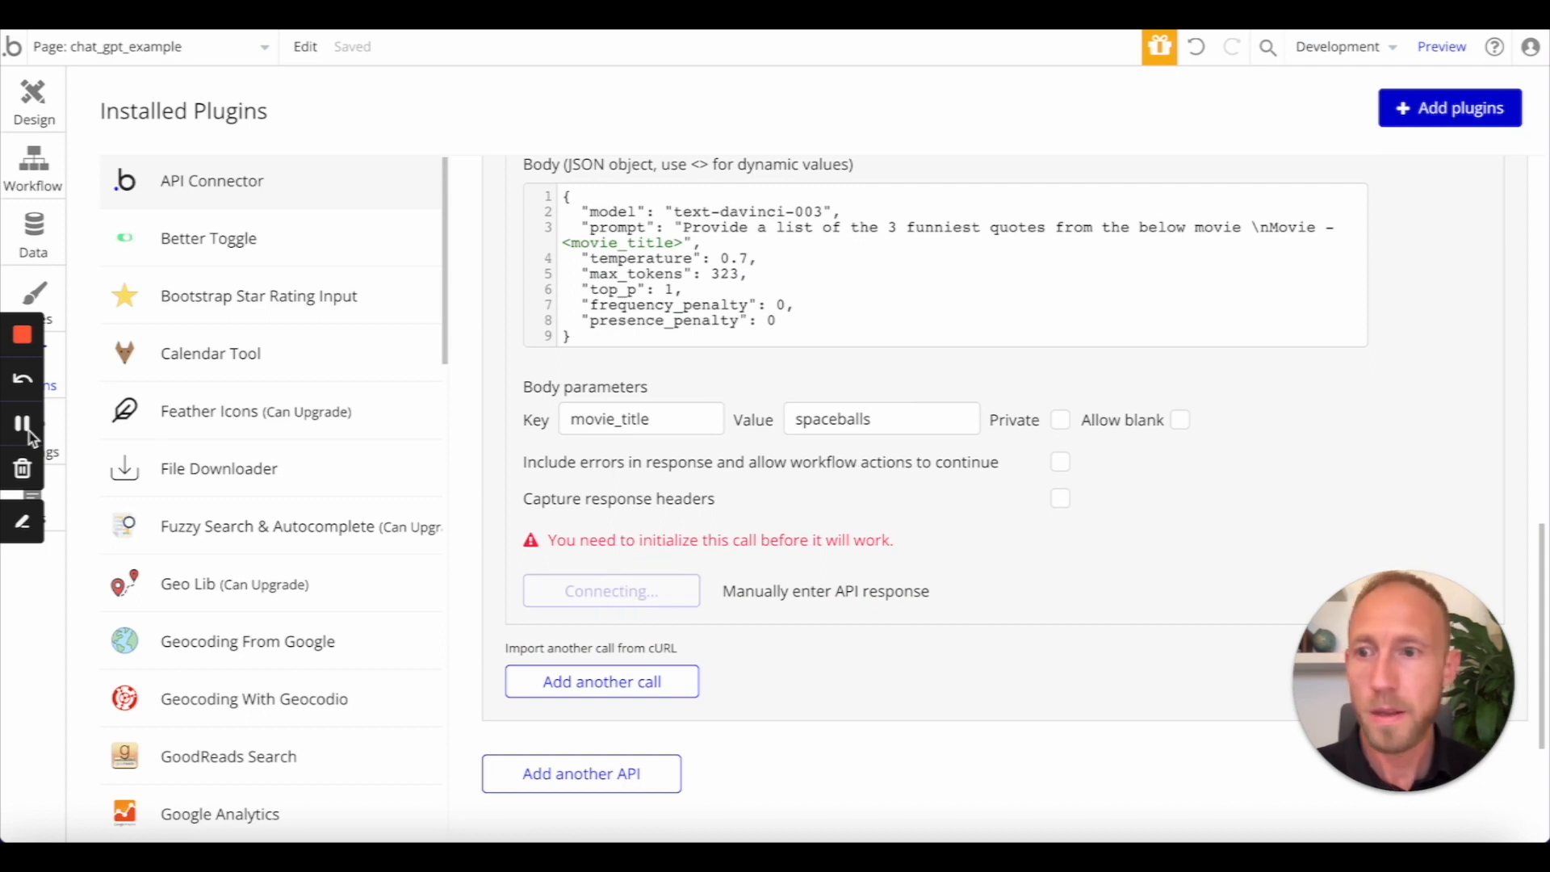
scroll(758, 471, "down", 3)
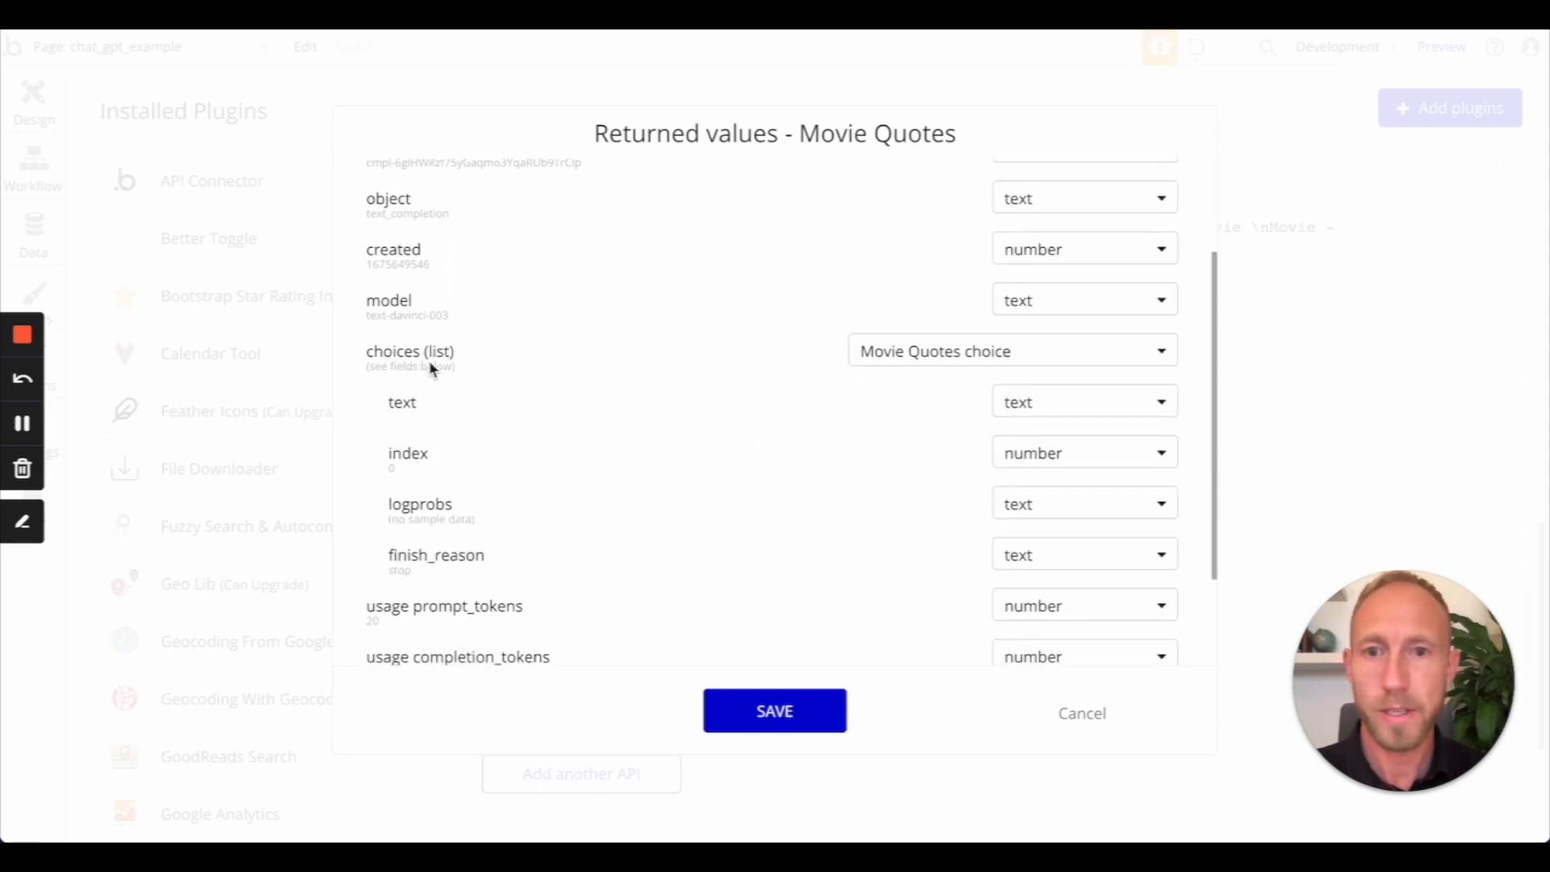
left_click(1078, 408)
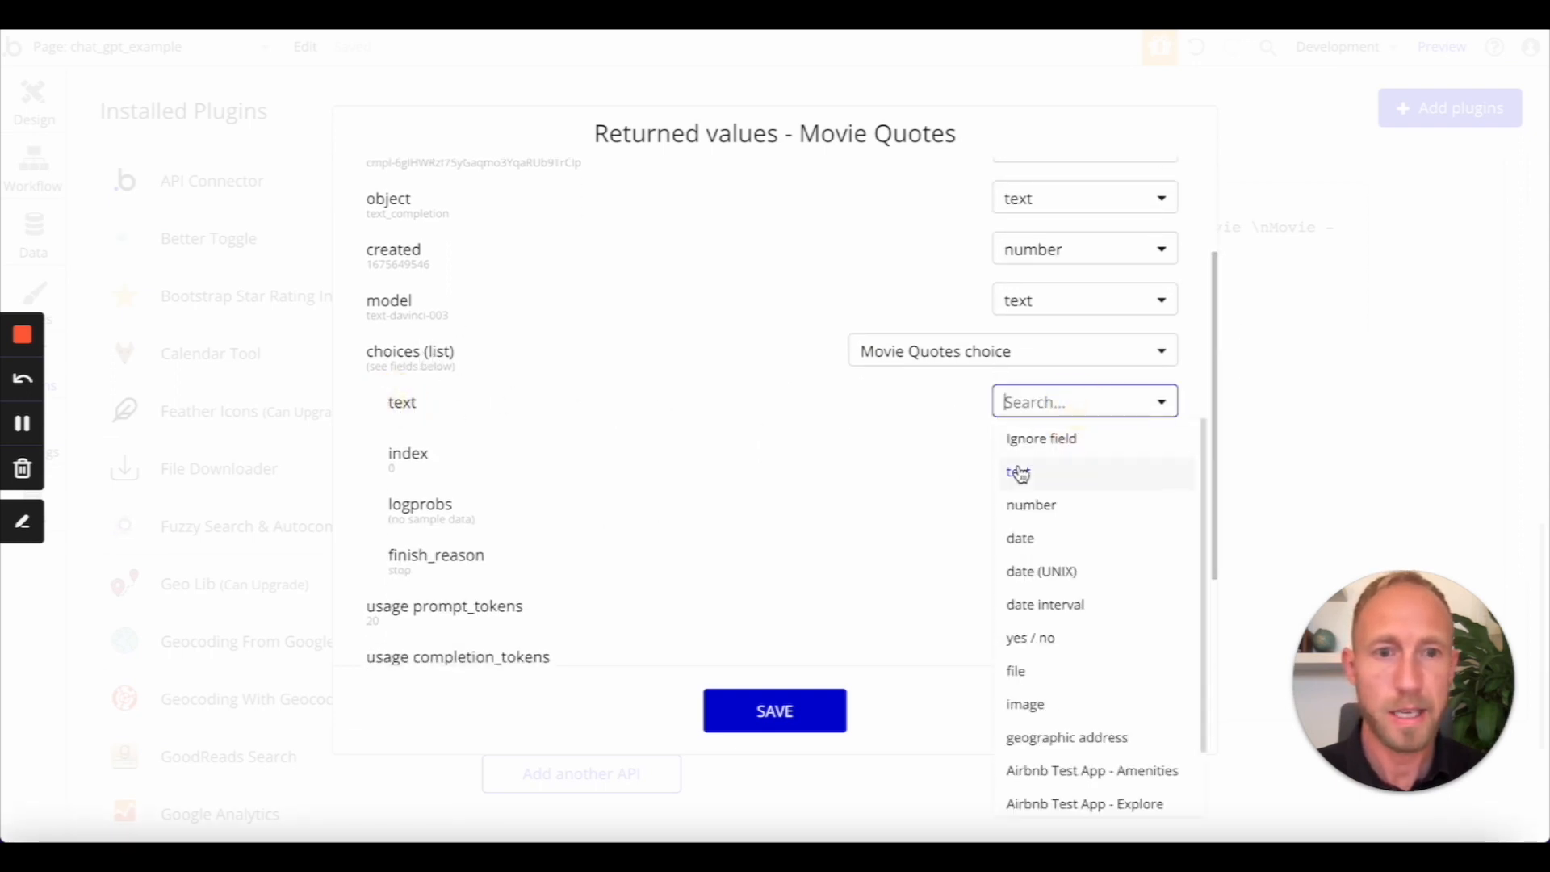
left_click(767, 433)
scroll(767, 434, "down", 3)
Step: Show the raw response data and highlight the returned Spaceballs quotes
left_click(413, 625)
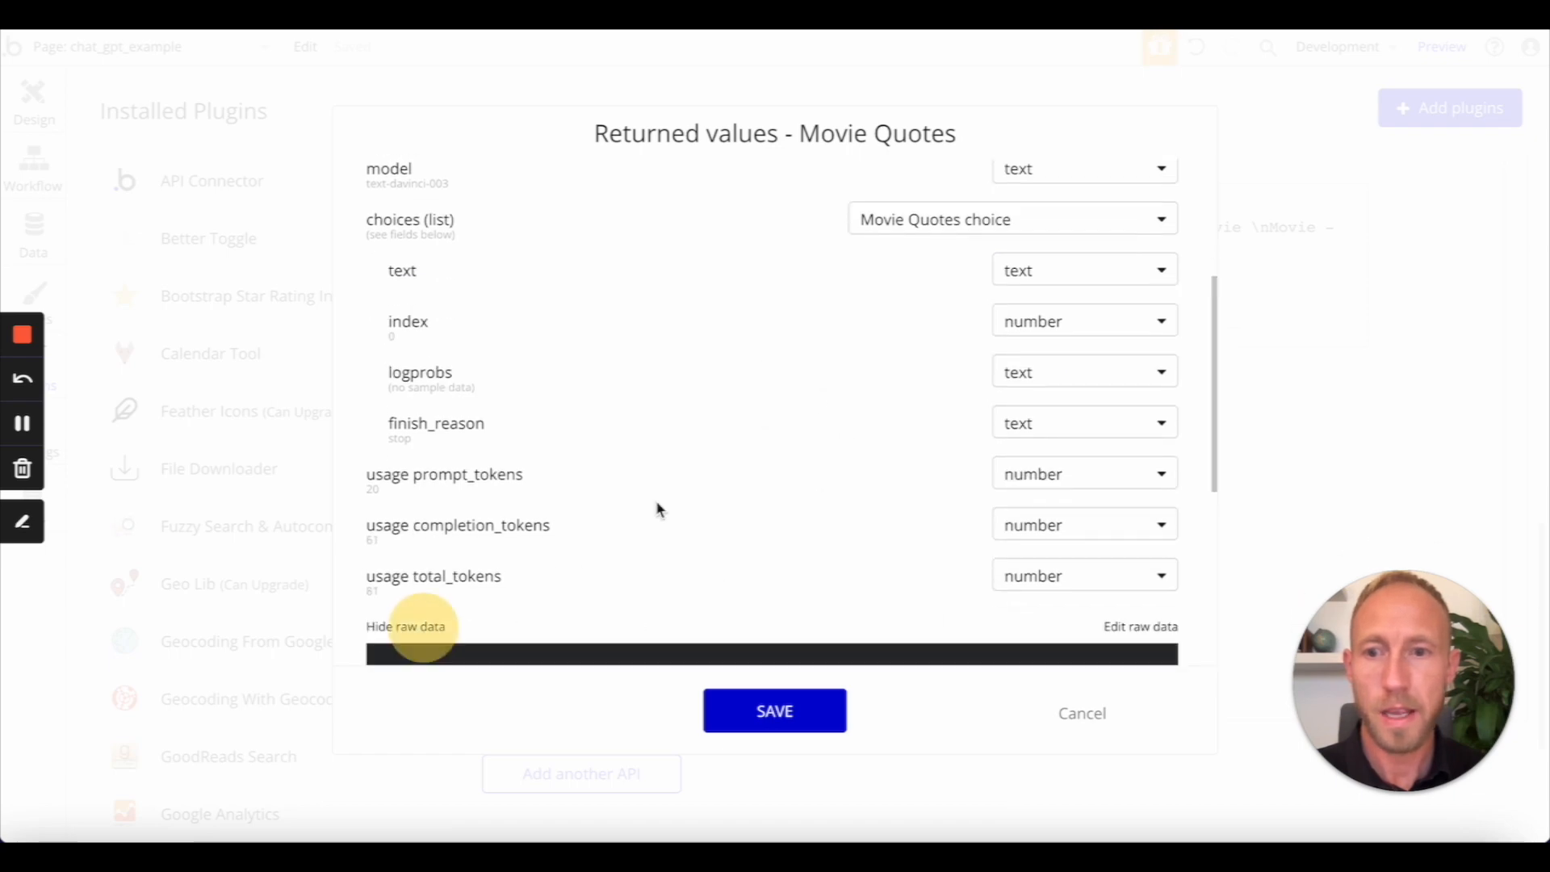
left_click_drag(650, 387, 761, 487)
left_click(762, 487)
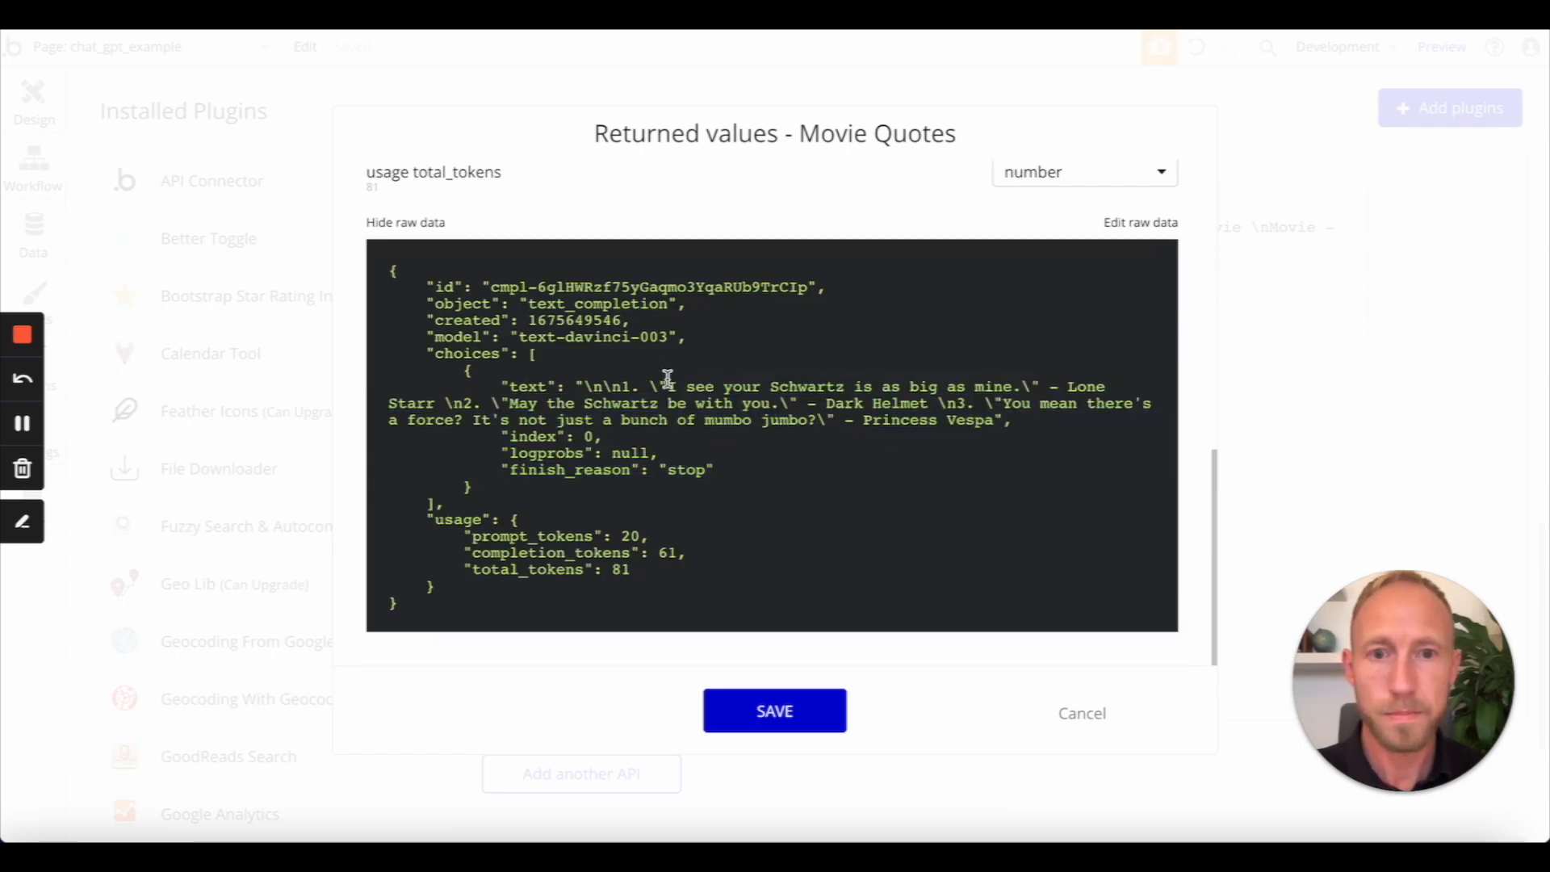
left_click_drag(519, 387, 996, 437)
left_click(991, 427)
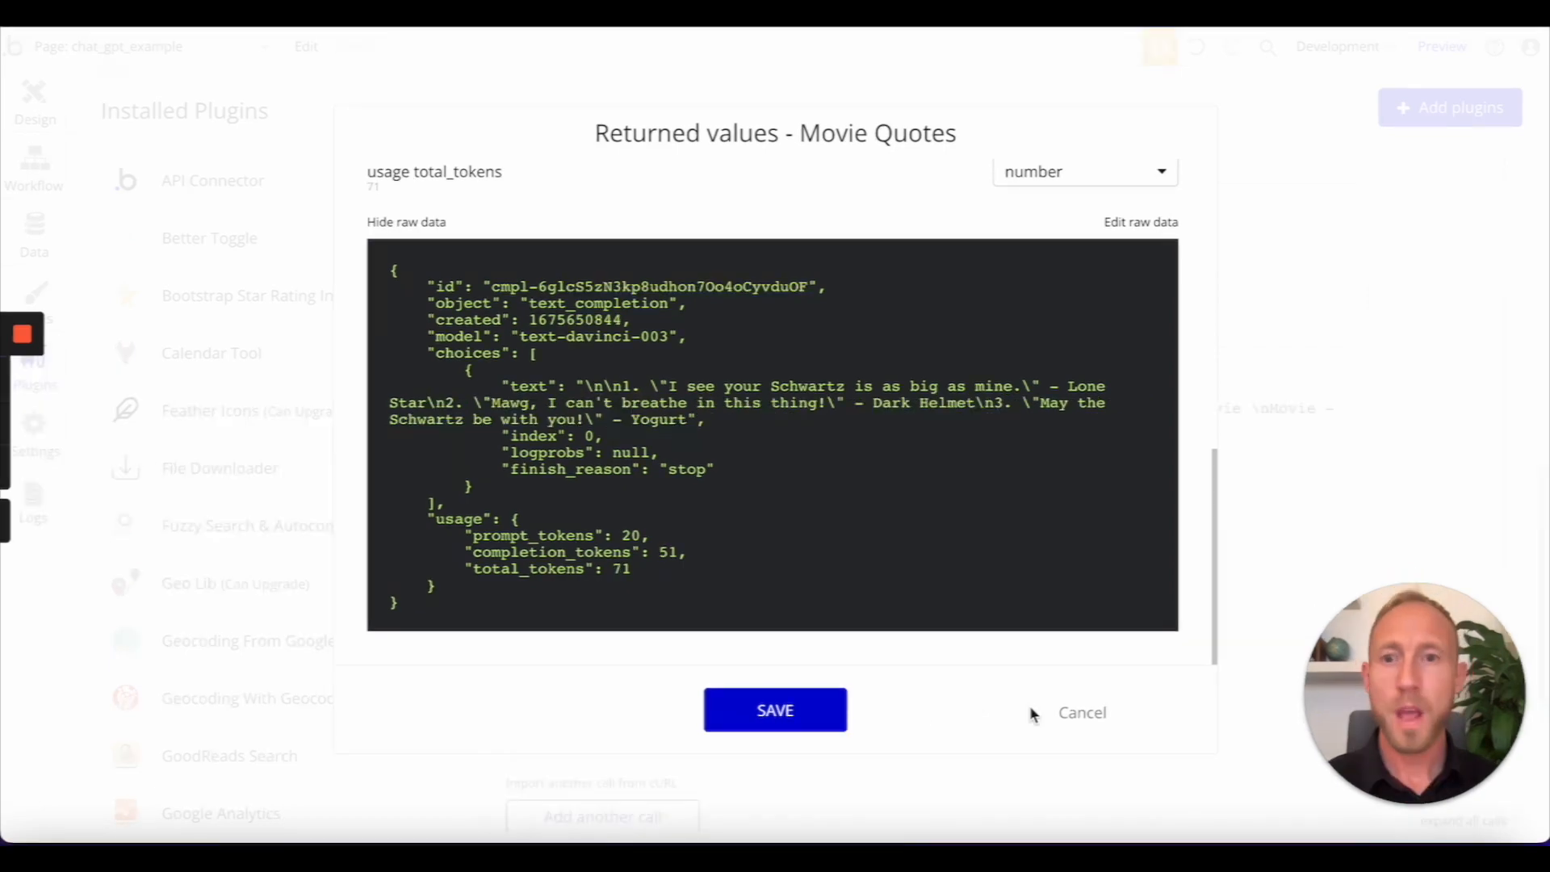
Step: Inspect the choices list and its text key in the raw JSON, then save the returned values
double_click(446, 352)
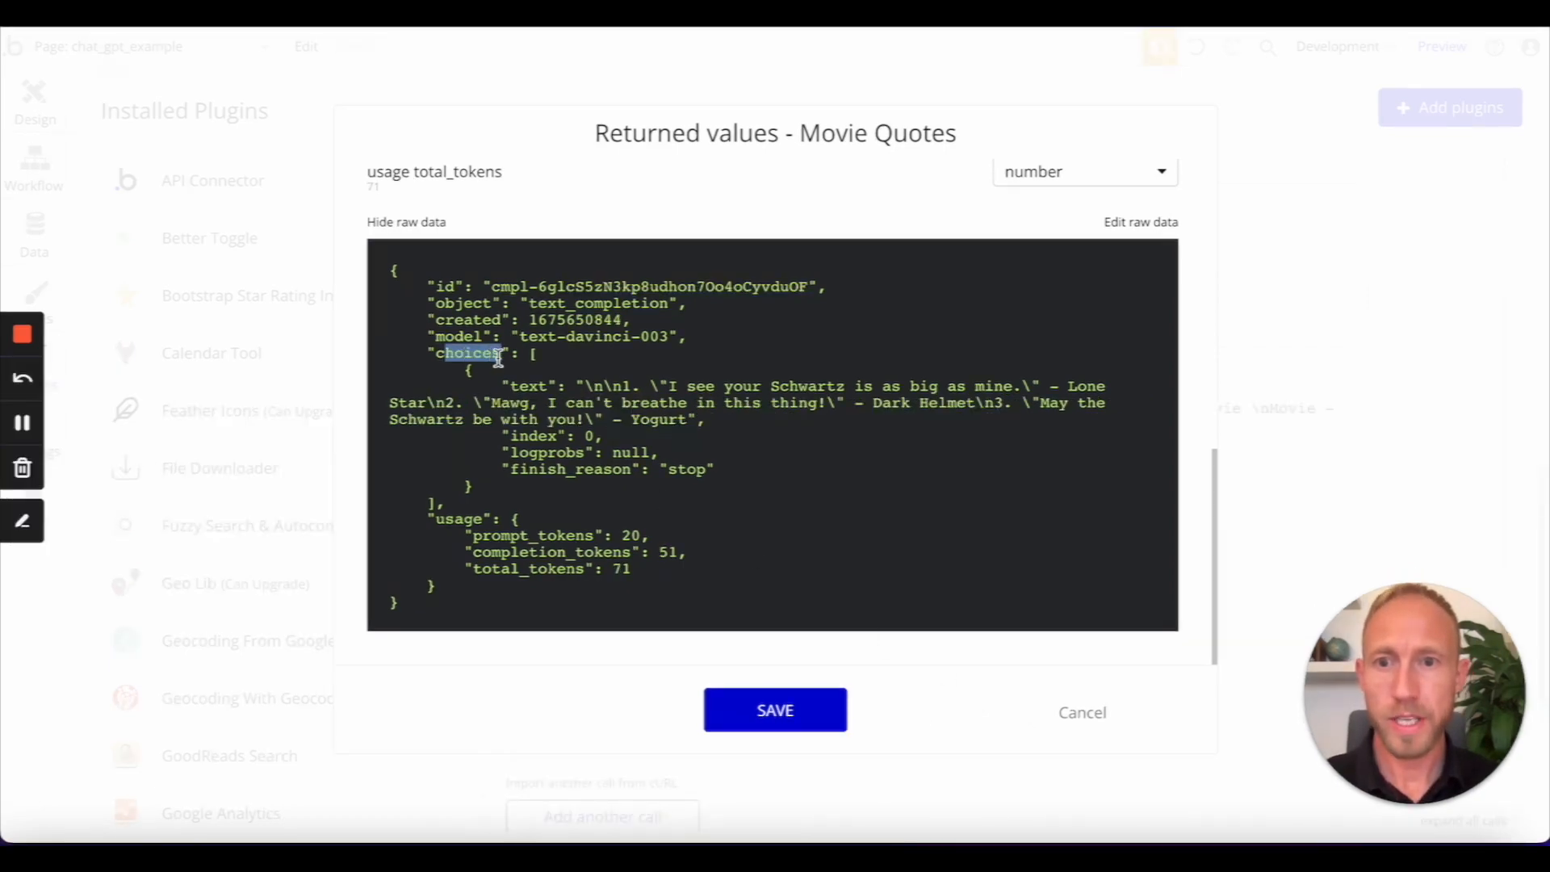
triple_click(458, 365)
double_click(467, 353)
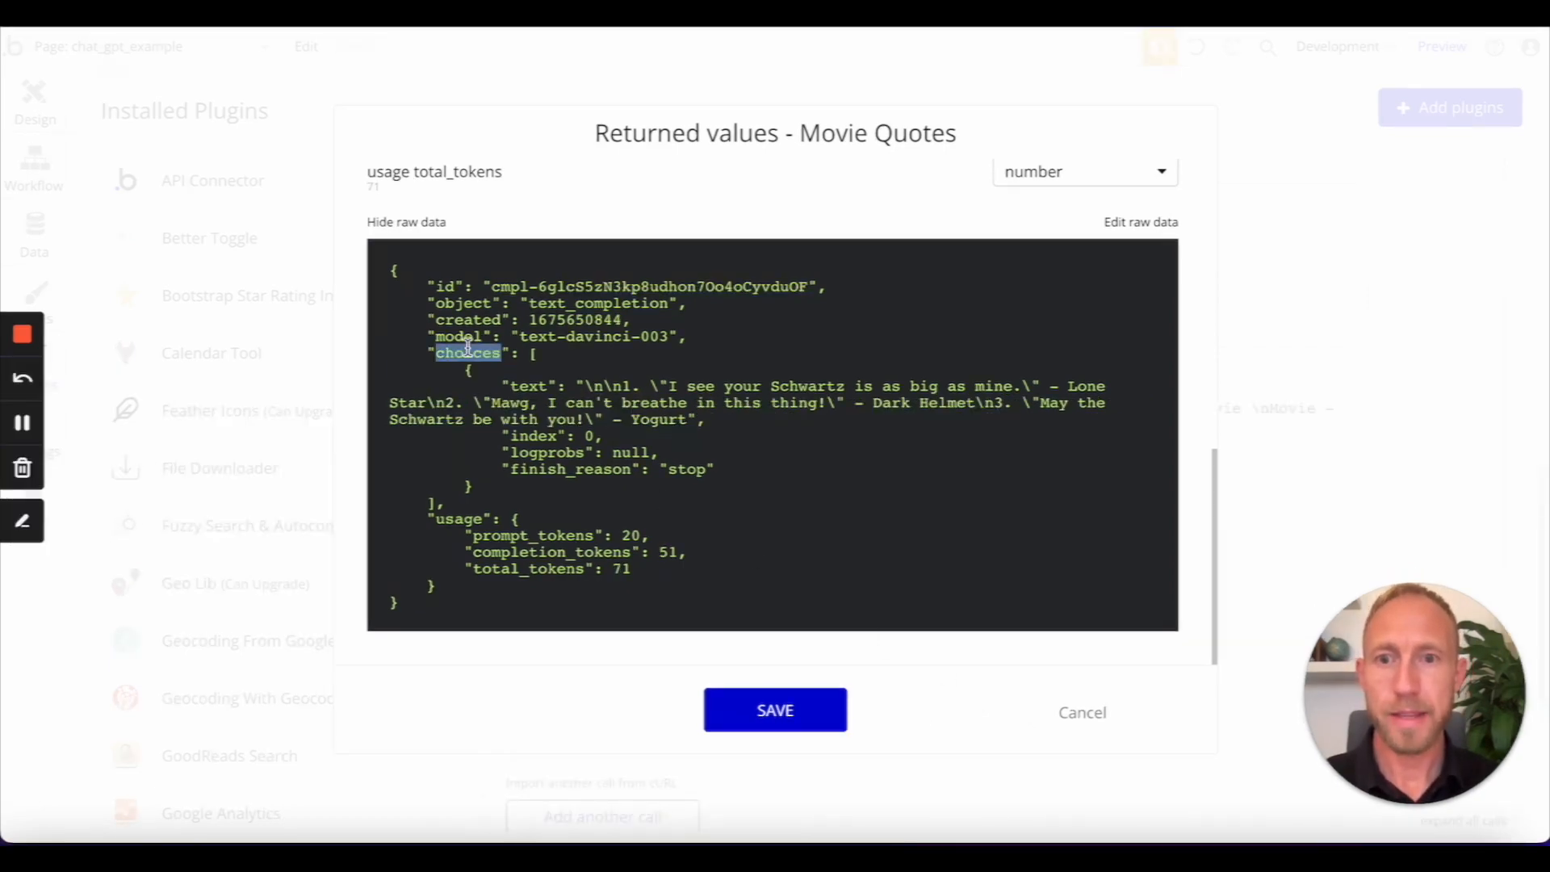
left_click_drag(535, 354, 554, 504)
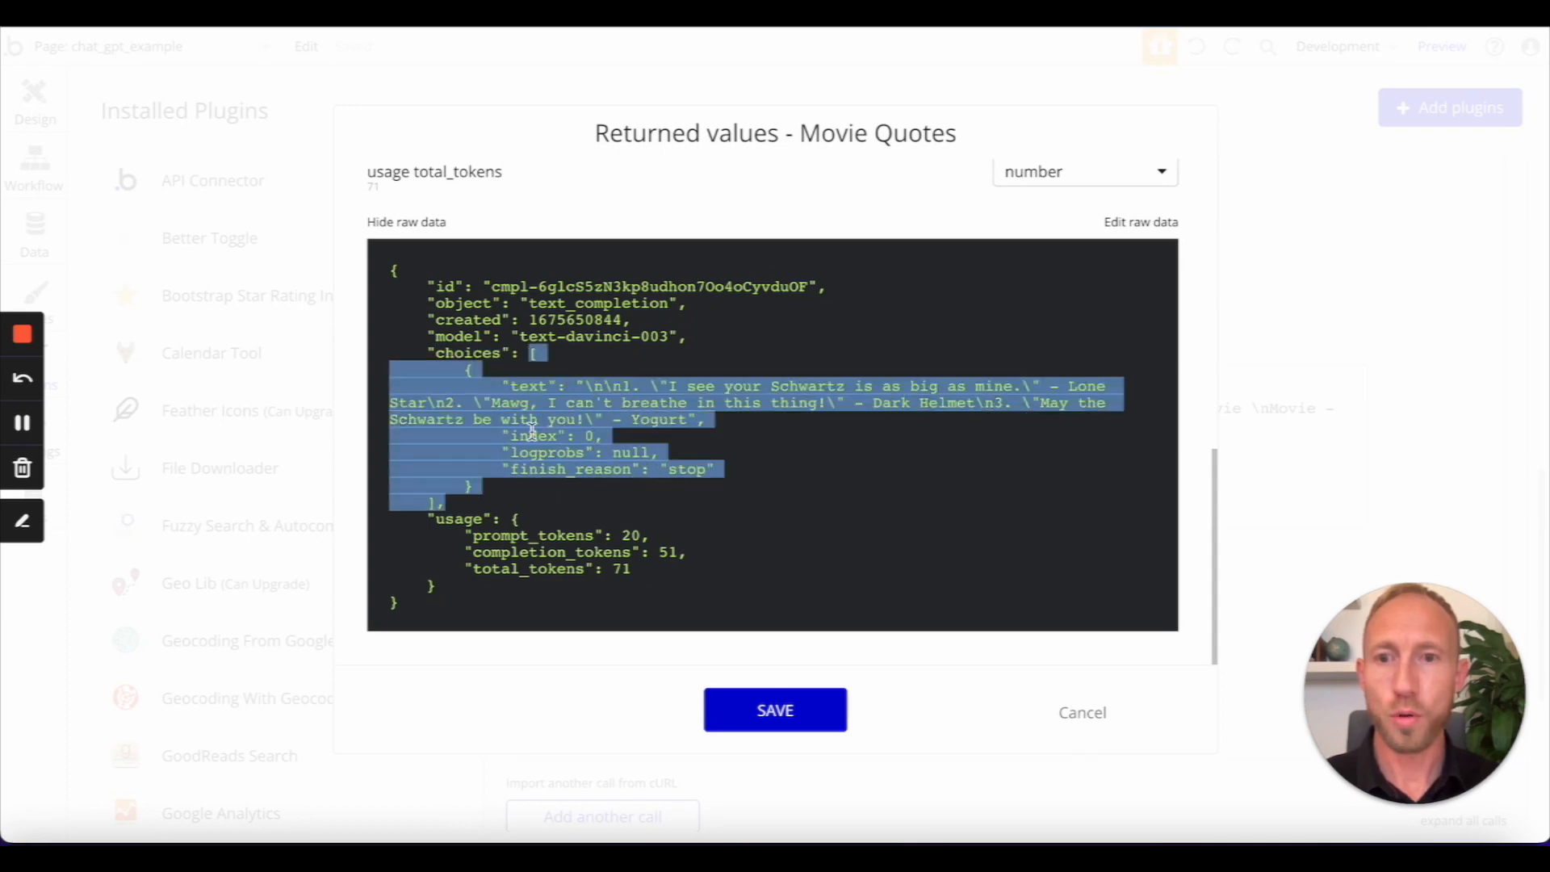
double_click(520, 386)
double_click(475, 353)
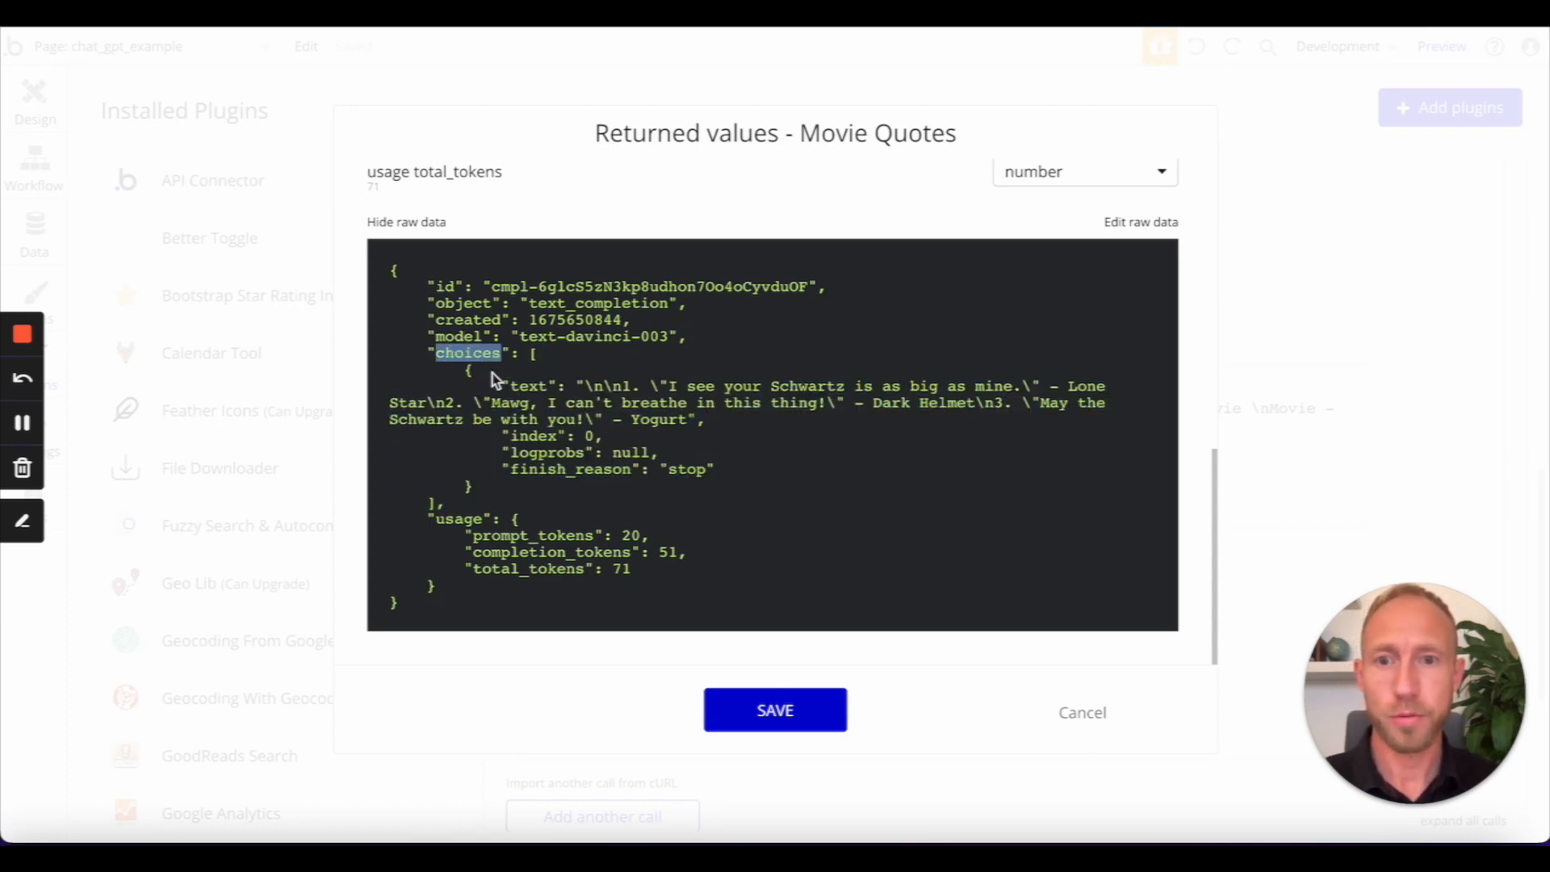
double_click(522, 388)
left_click(544, 421)
left_click_drag(486, 388, 705, 492)
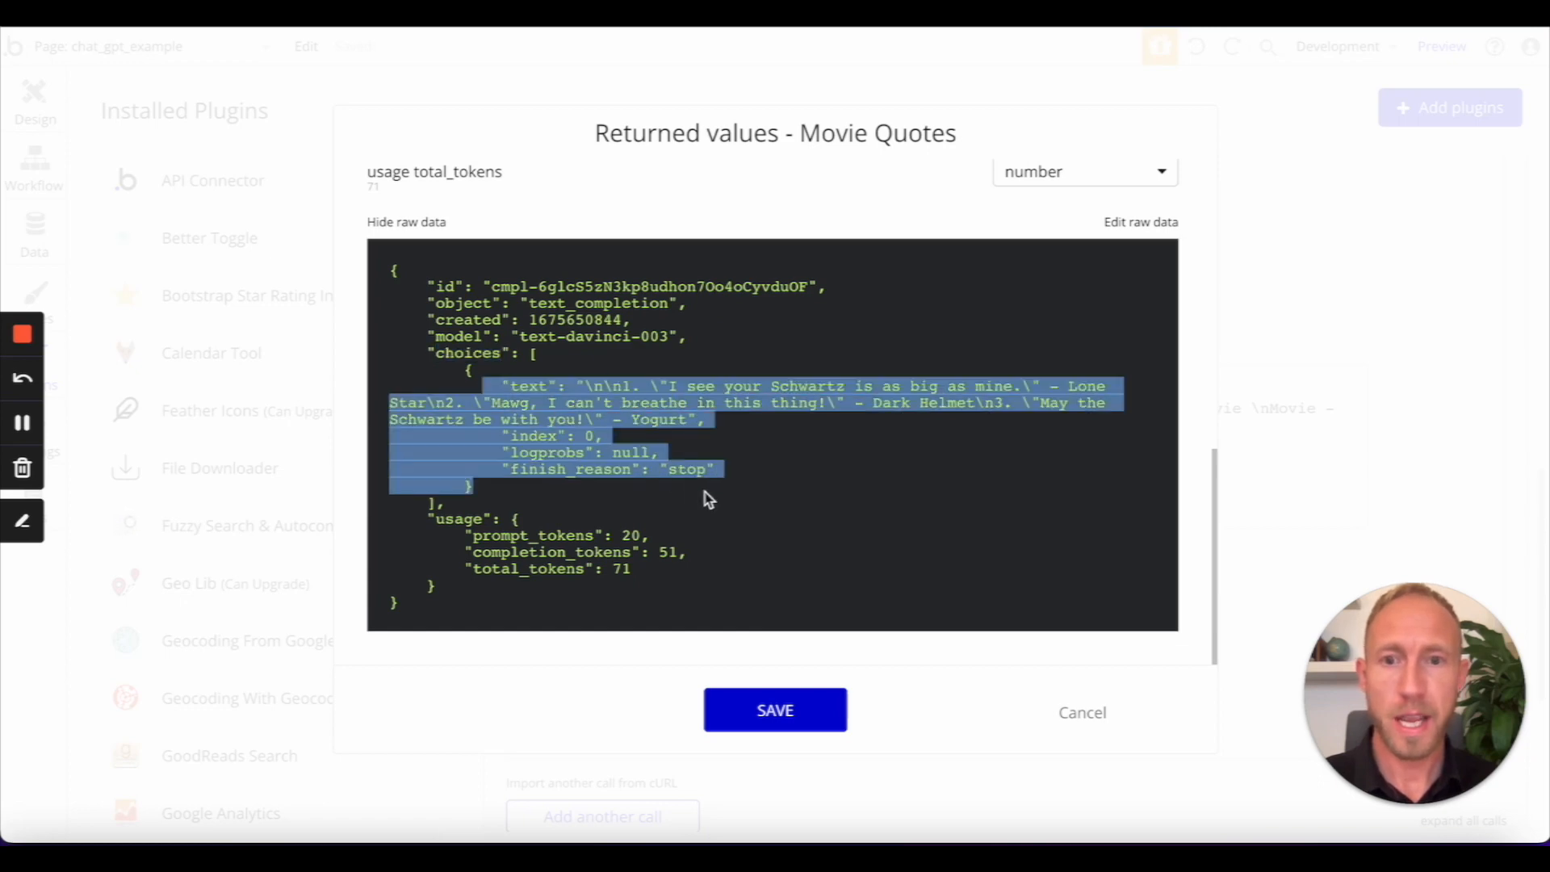
left_click(660, 471)
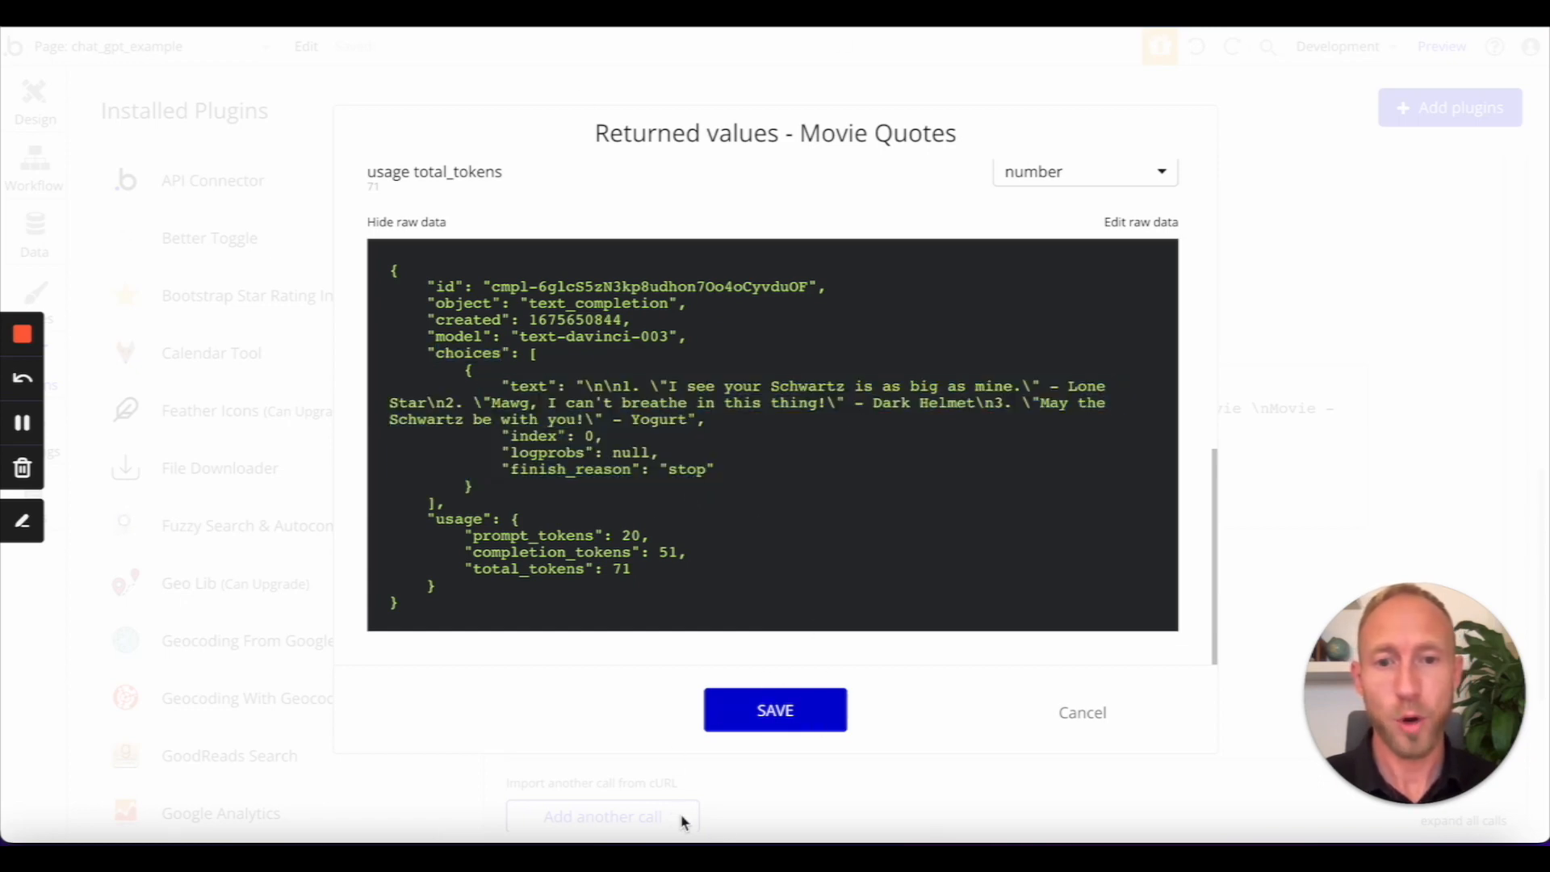
left_click(768, 714)
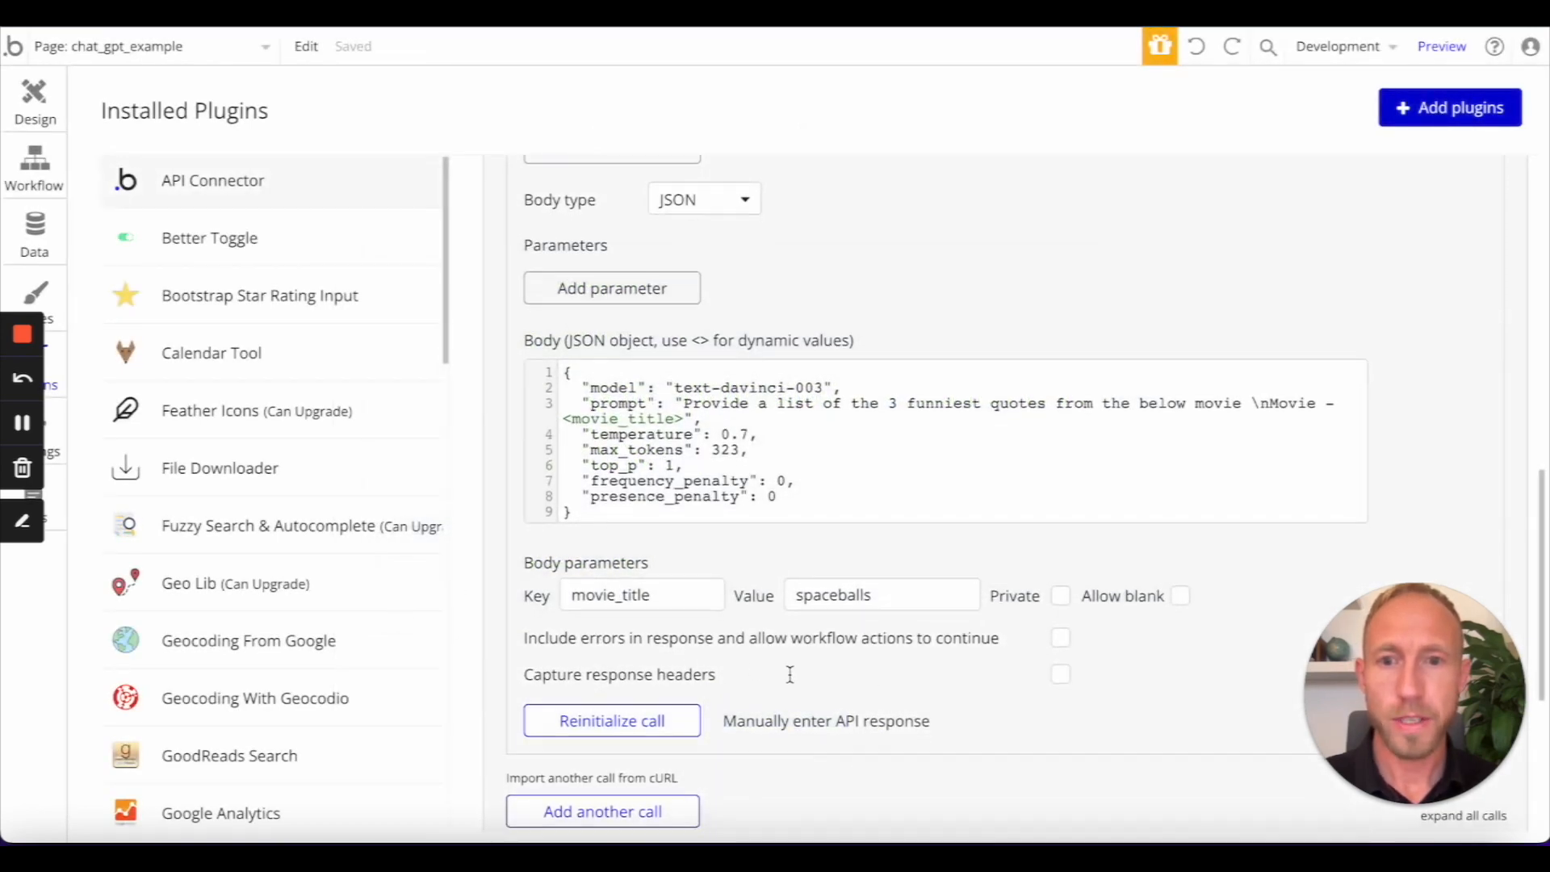
Step: Change the prompt's quote count from 3 to 8 and reinitialize the call
scroll(848, 646, "down", 3)
scroll(771, 566, "up", 3)
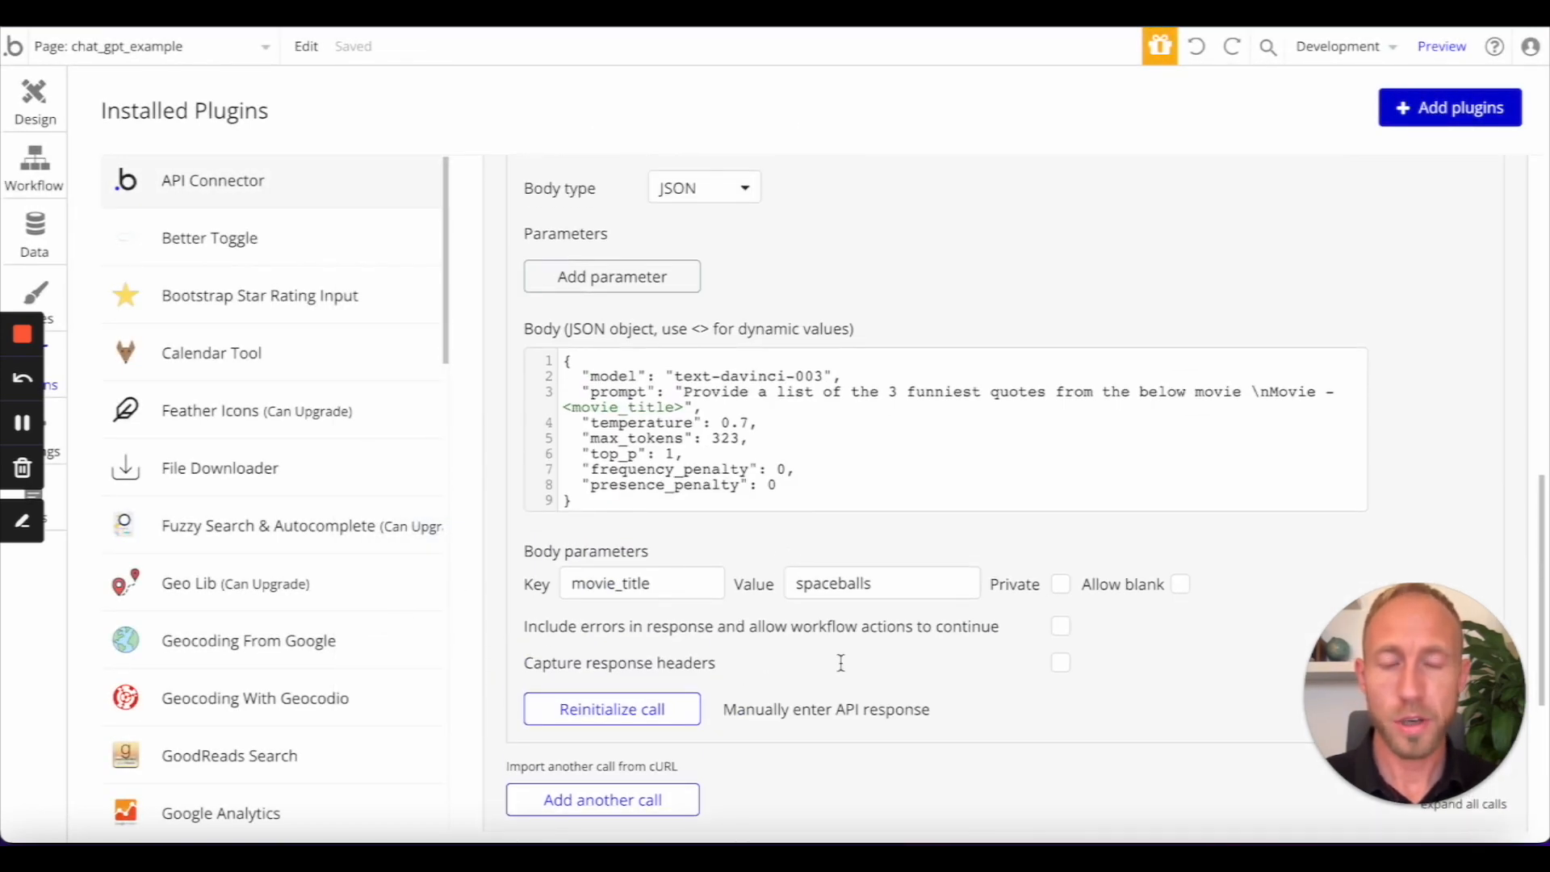
left_click_drag(935, 666, 565, 663)
triple_click(555, 663)
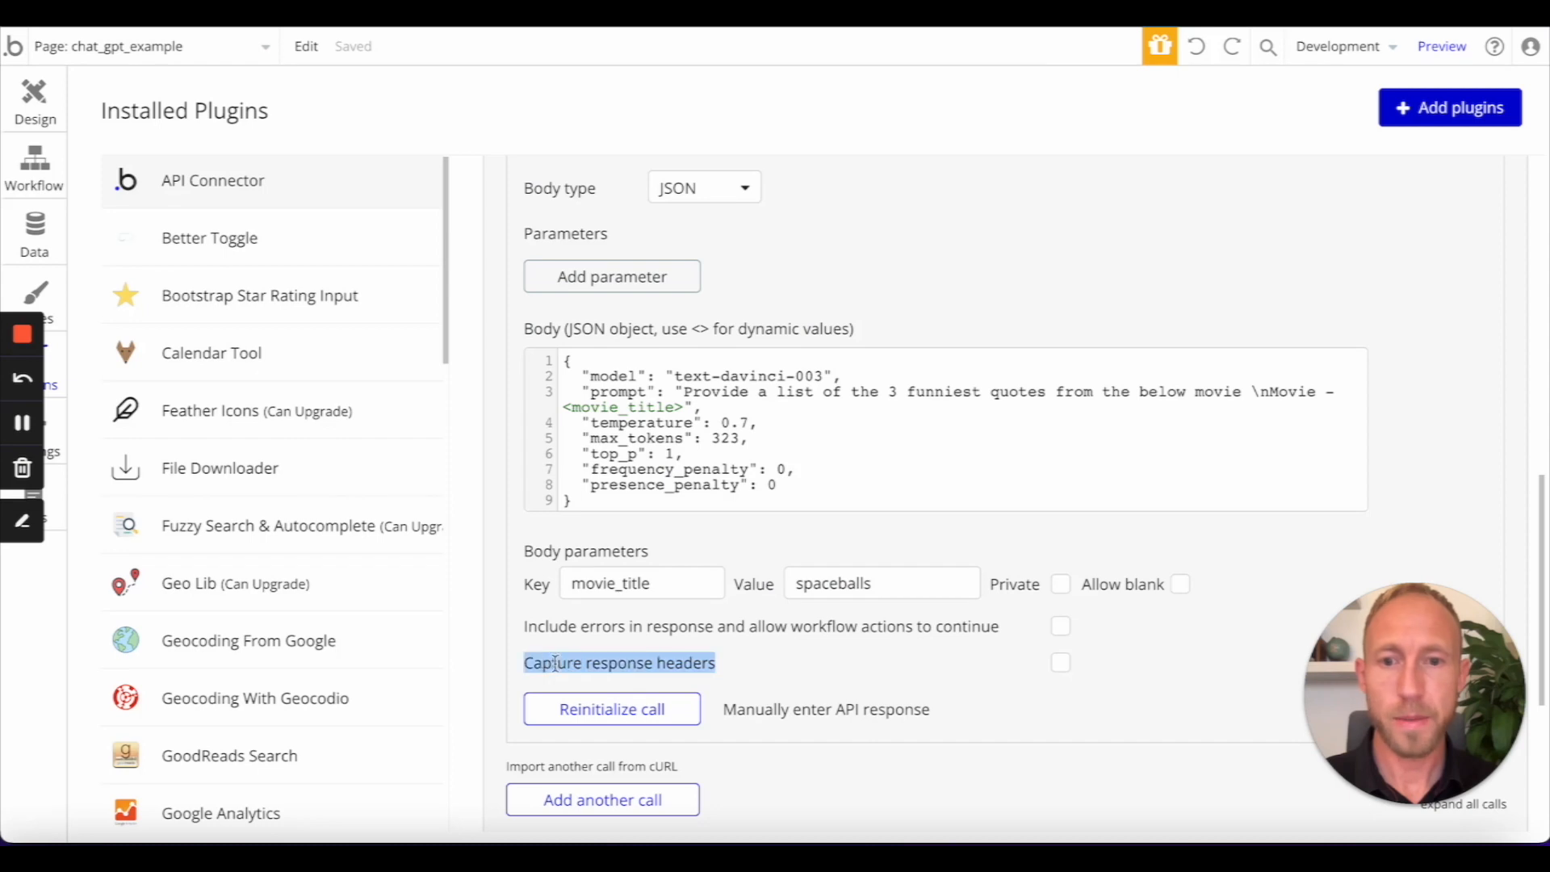
left_click(781, 678)
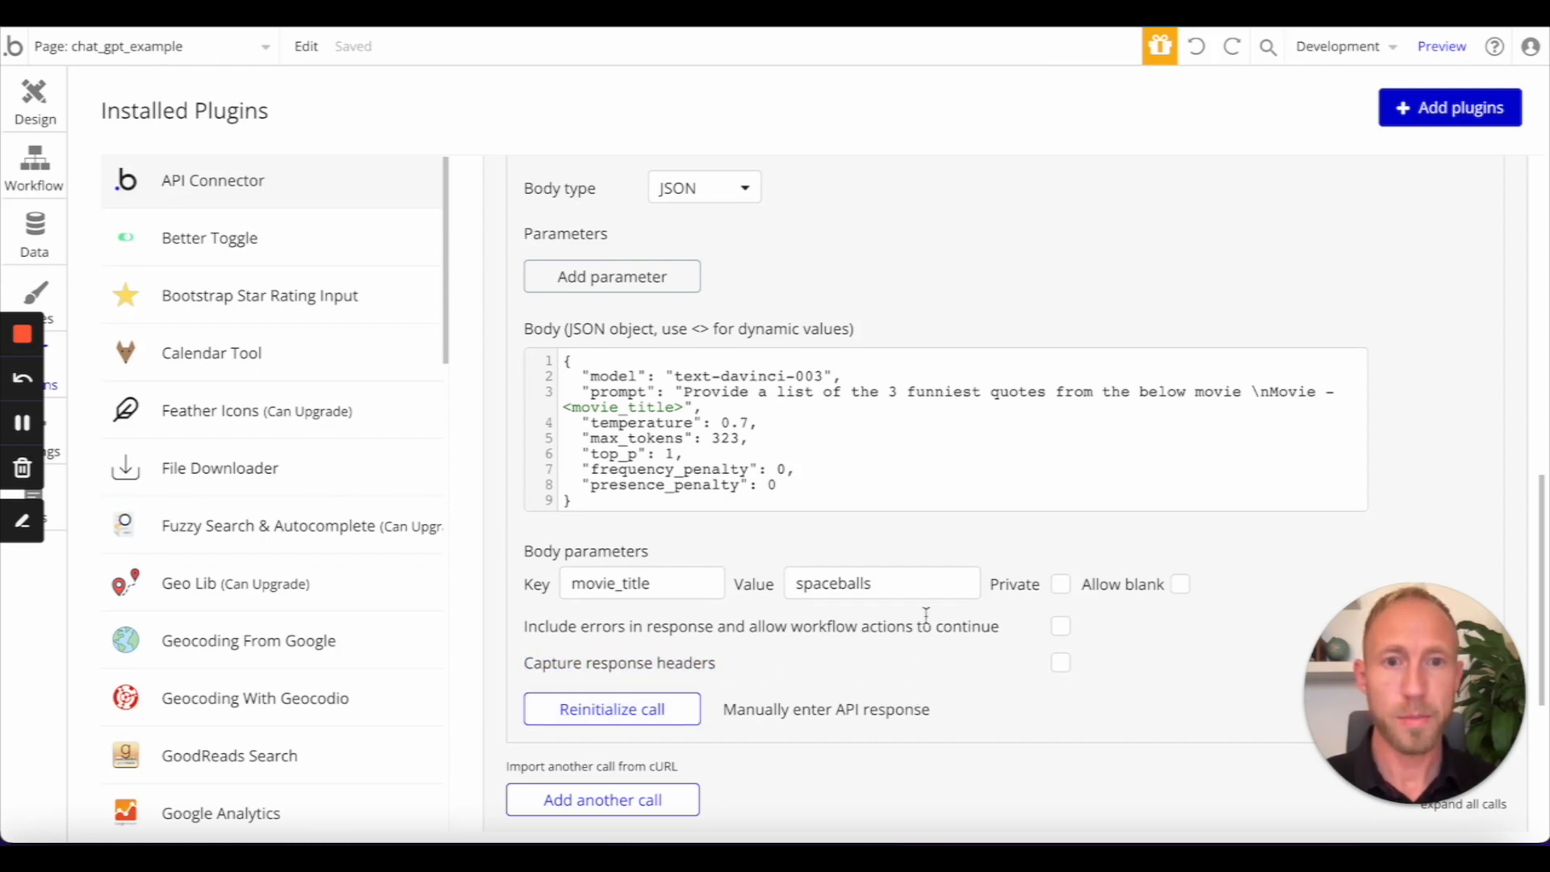
left_click(901, 396)
key("BackSpace")
type("8")
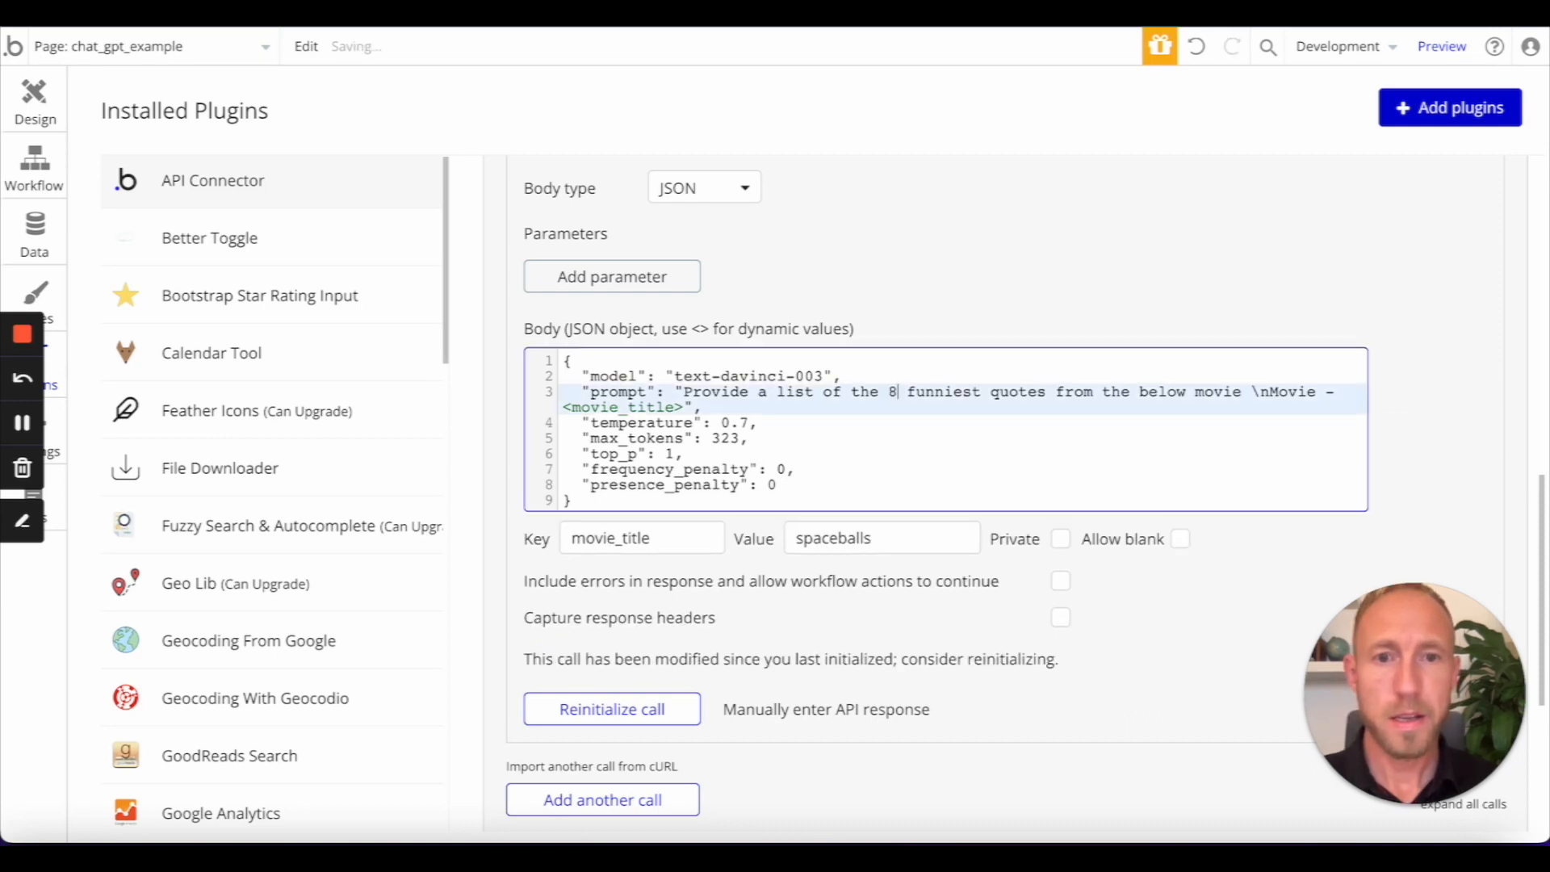
left_click(596, 710)
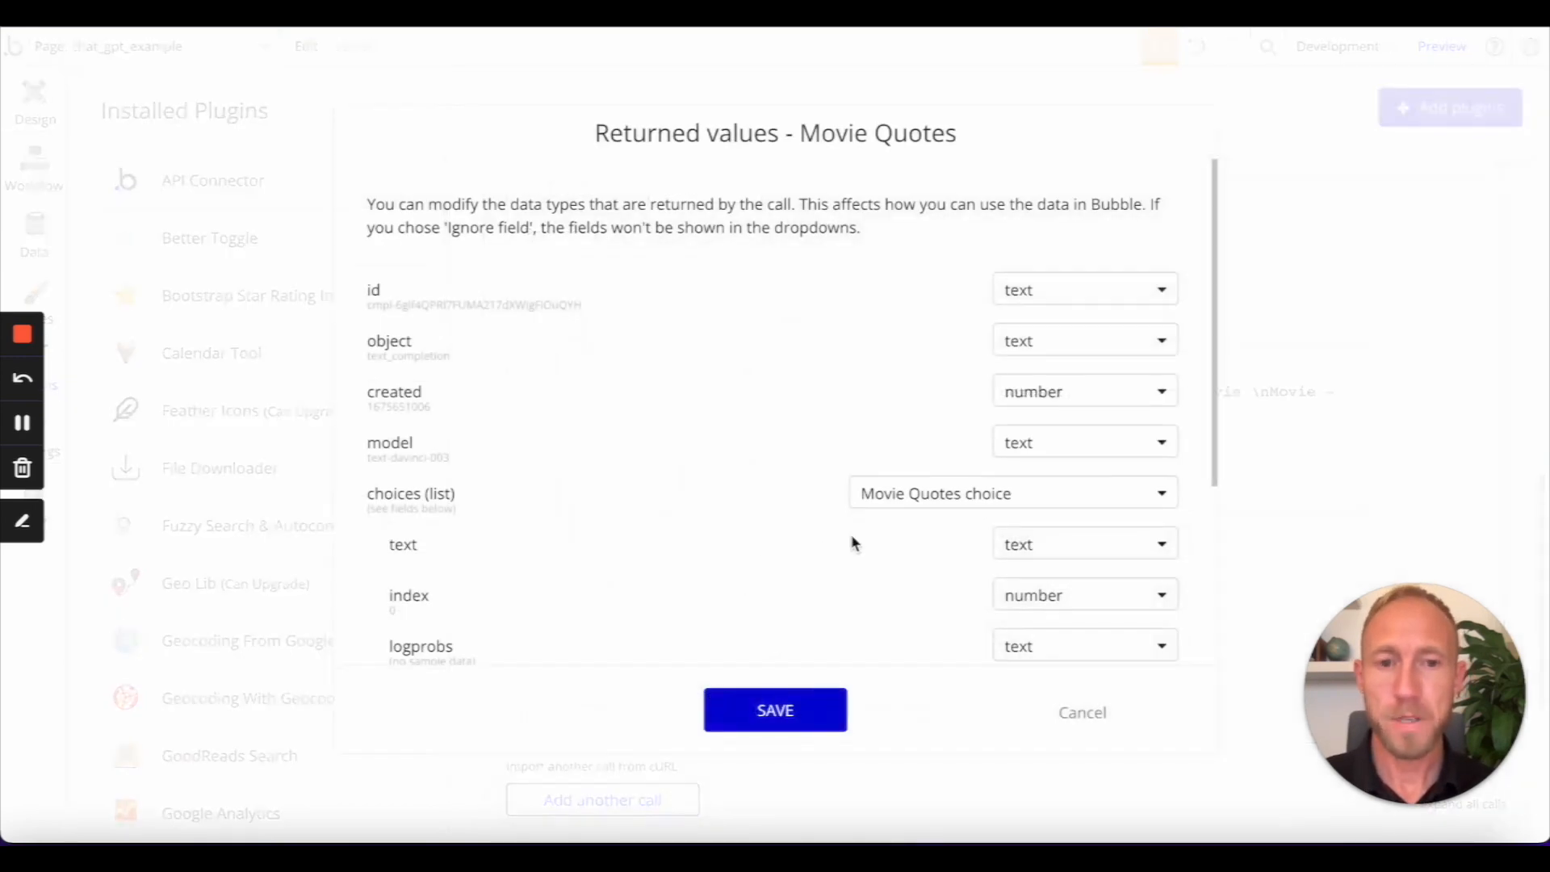
Step: Check the eight-quote raw response, save it, and go to the Giggle page's Design view
scroll(840, 565, "down", 3)
left_click(436, 628)
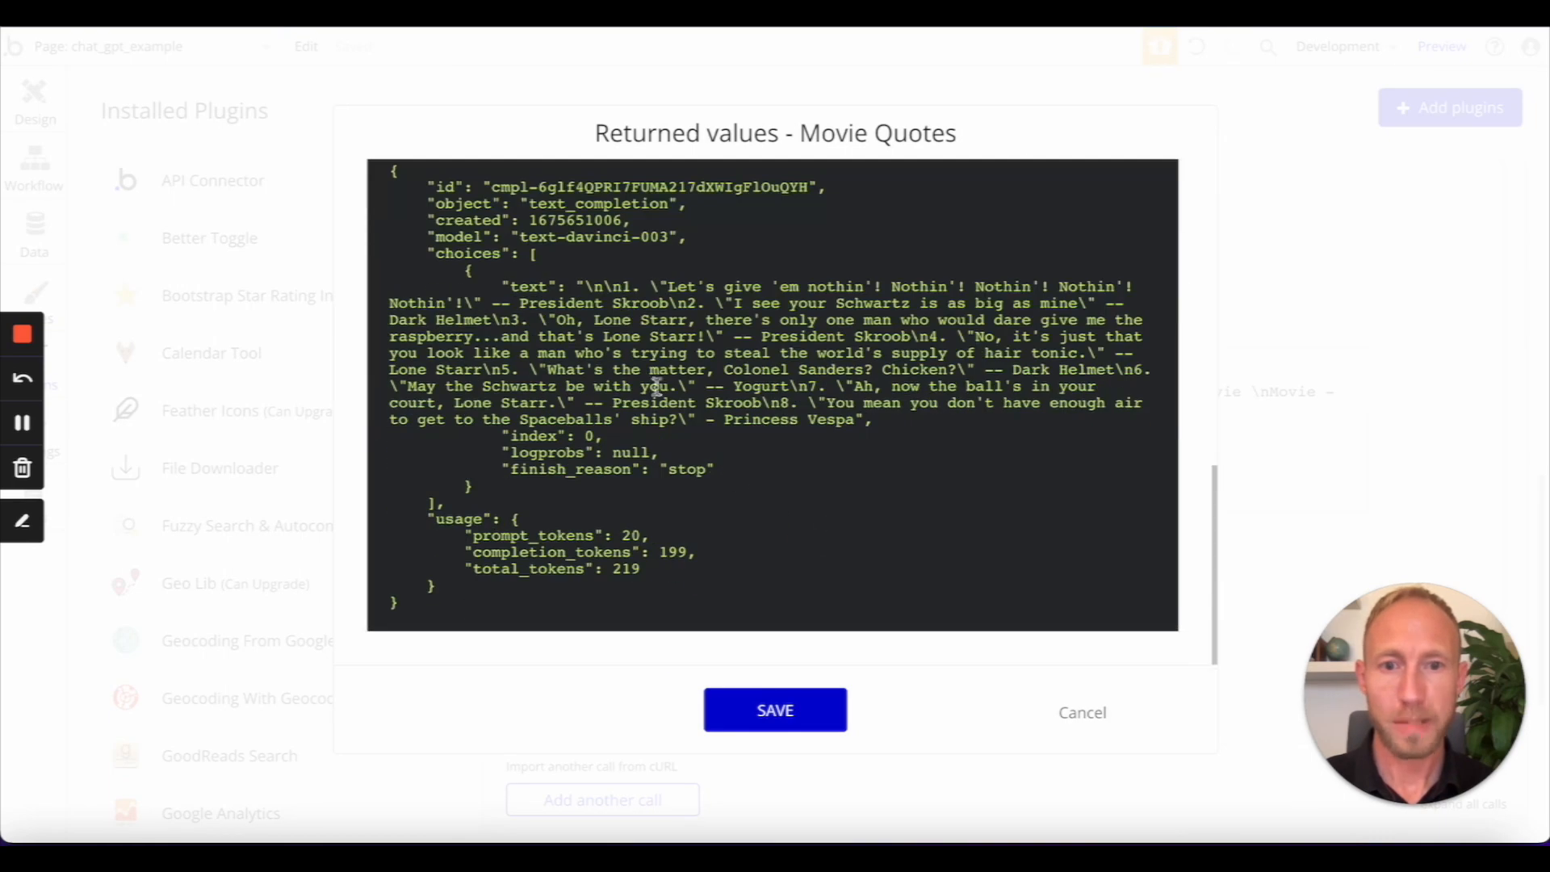
left_click(776, 712)
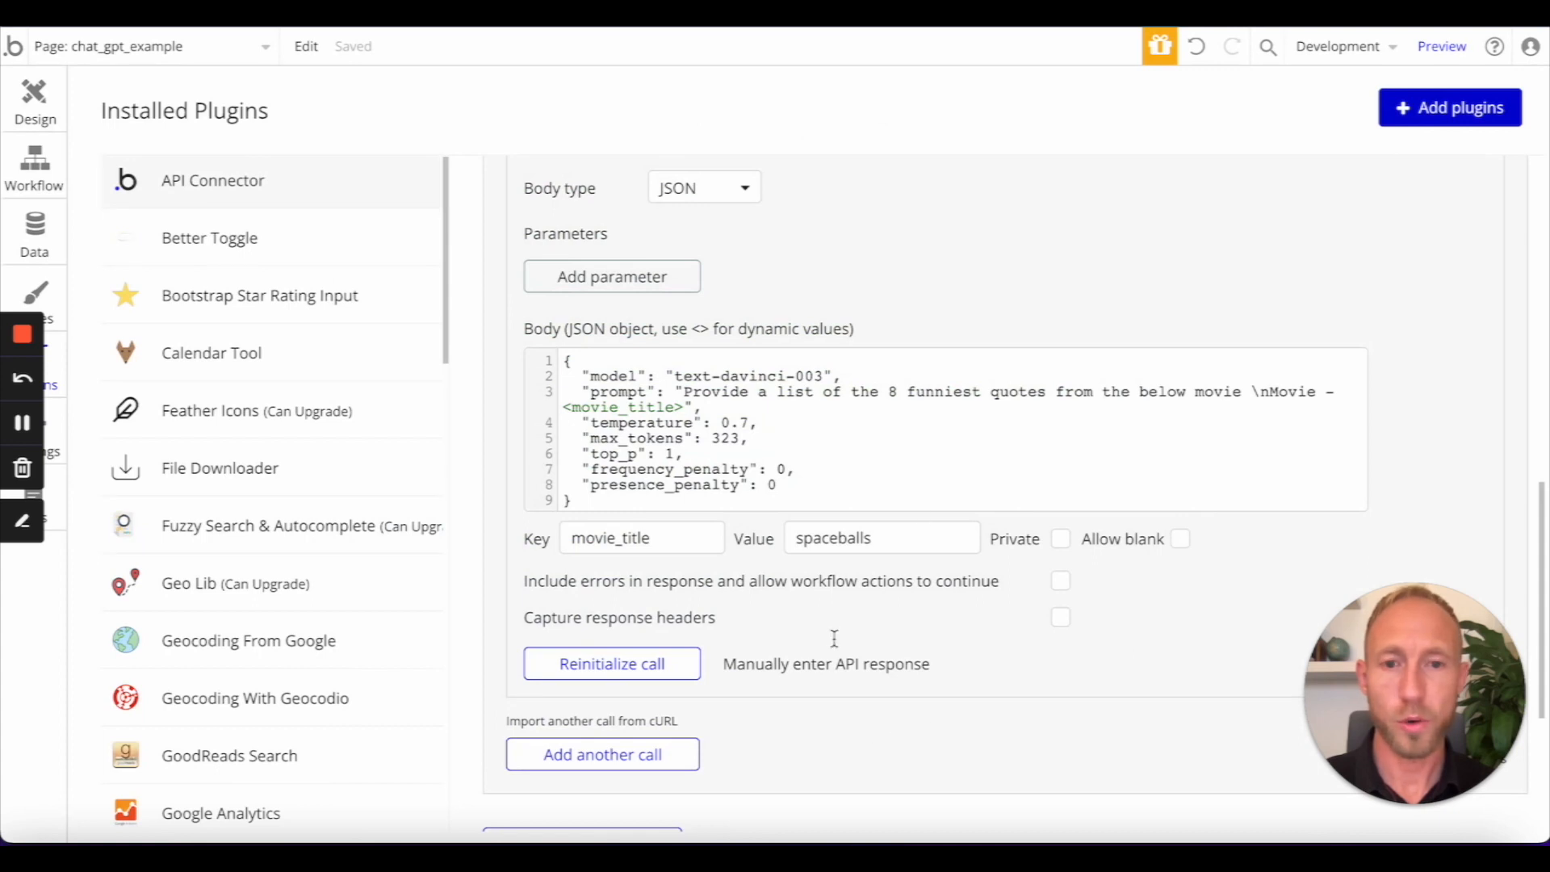
scroll(813, 349, "up", 10)
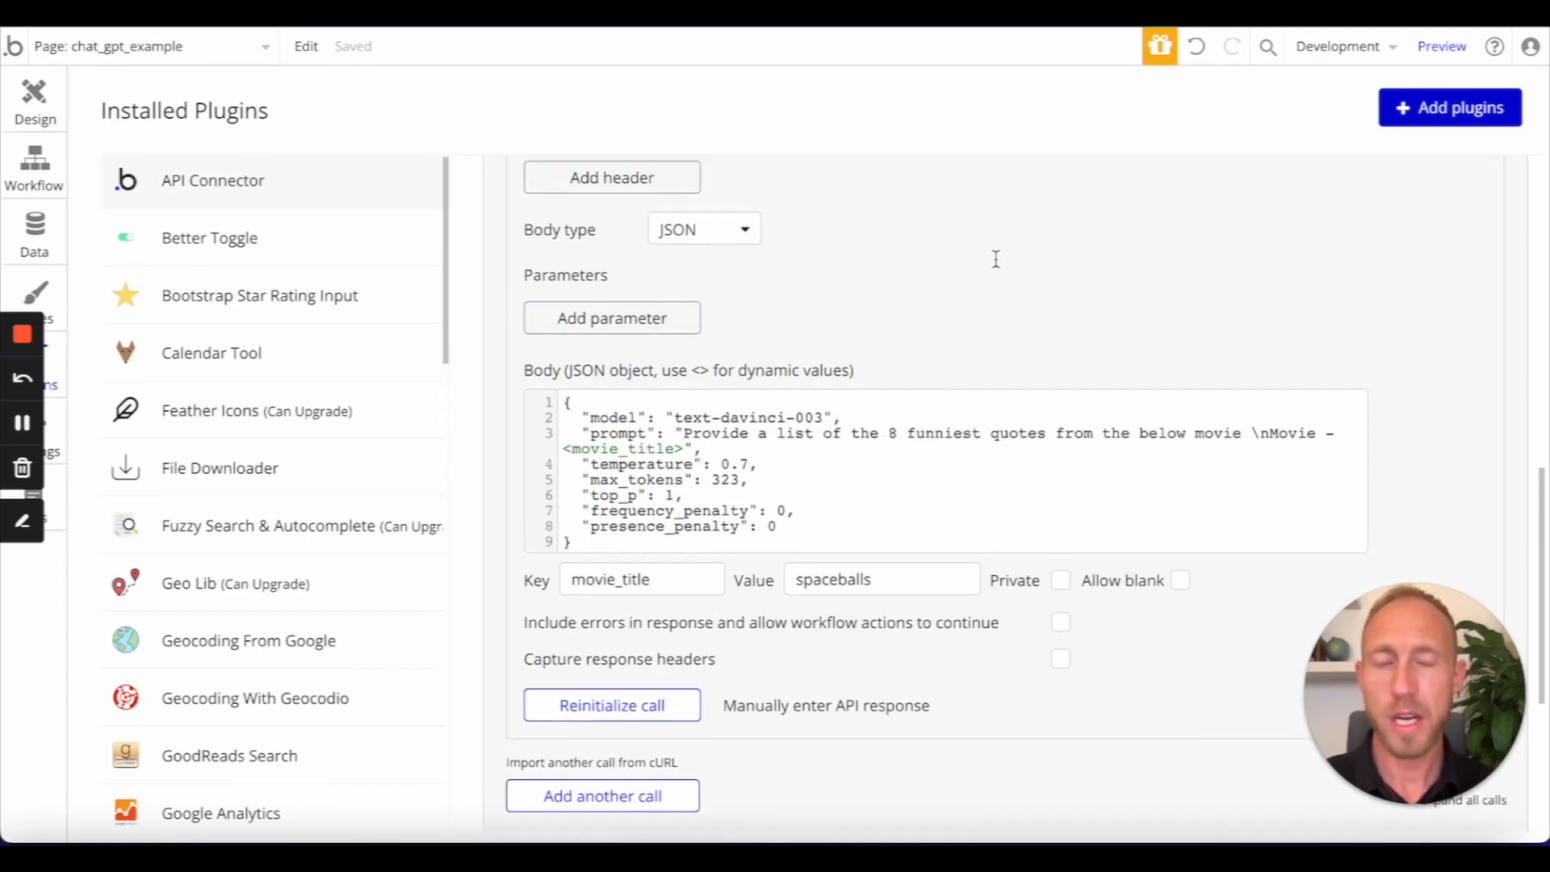
scroll(869, 421, "up", 2)
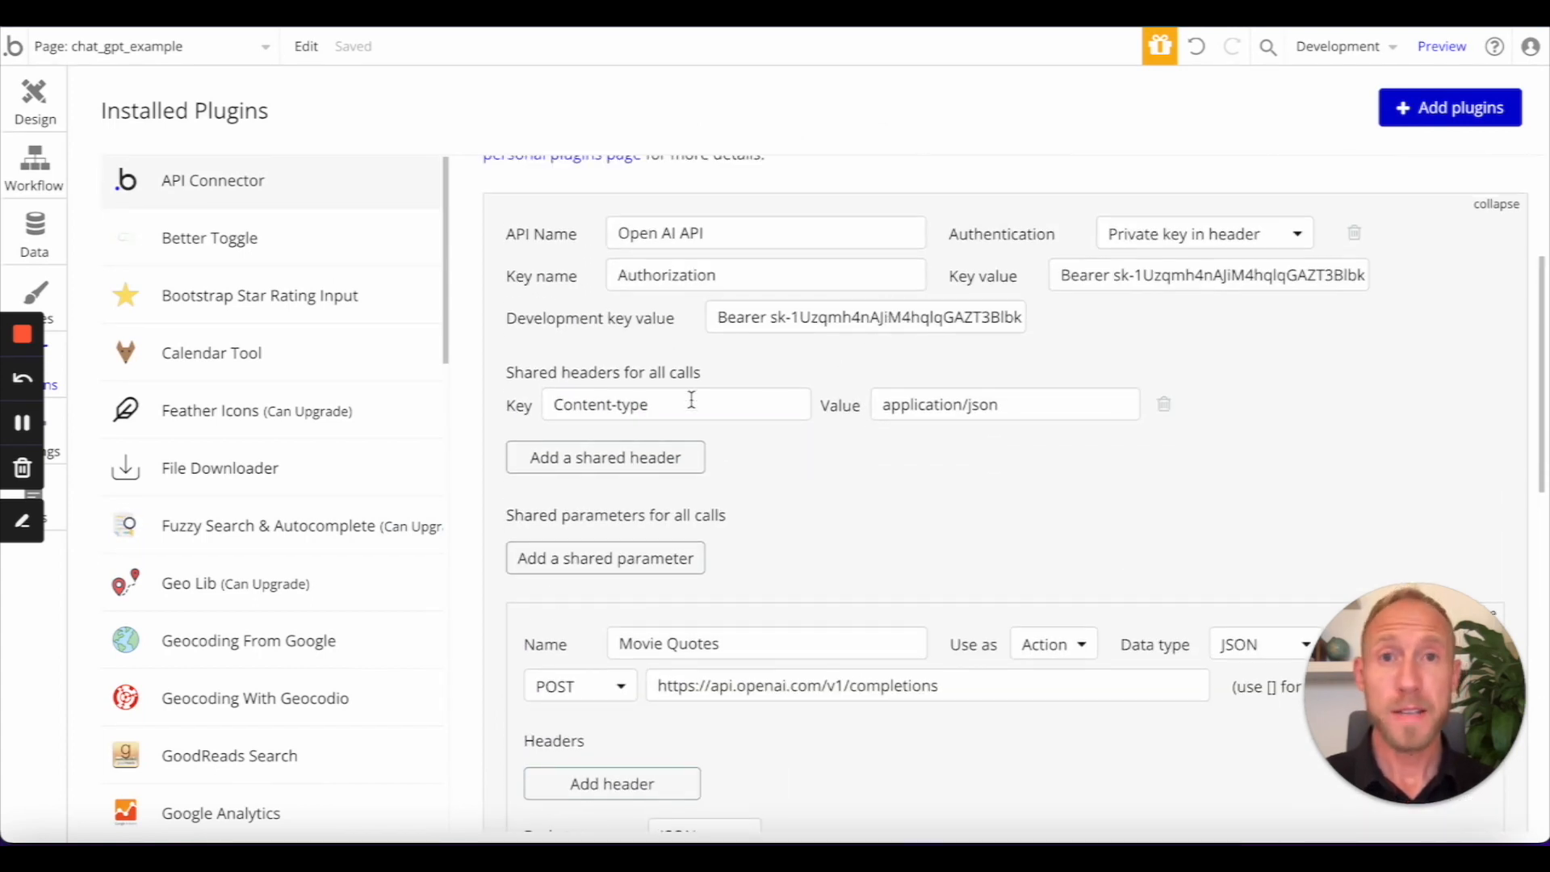
left_click(50, 108)
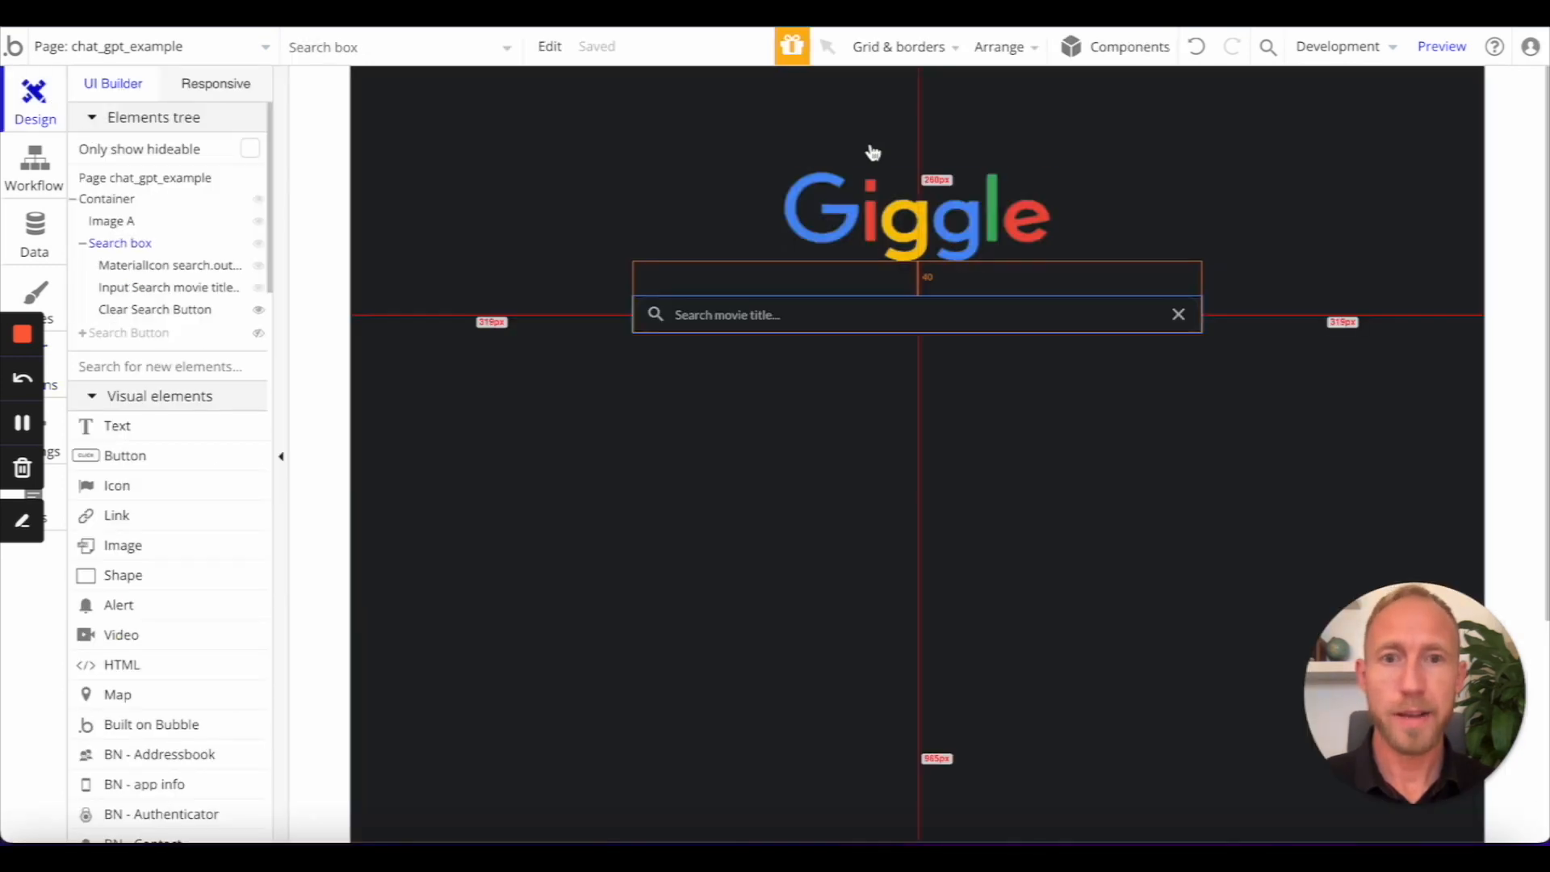
Step: Unhide the Container and the Giggle logo Image A, then view Image A's properties
left_click(257, 199)
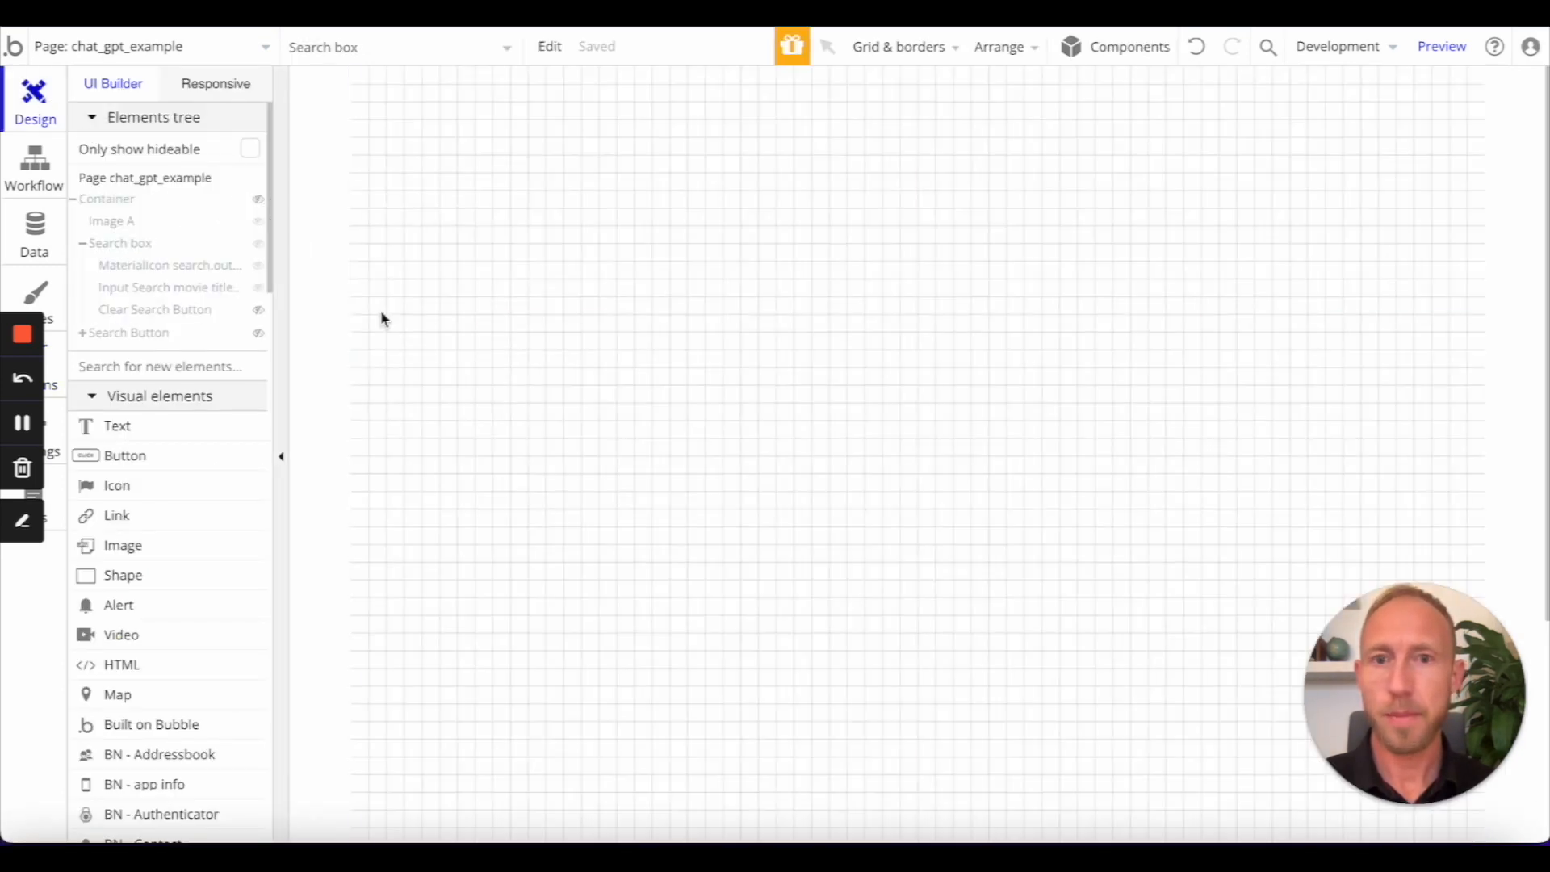
left_click(259, 204)
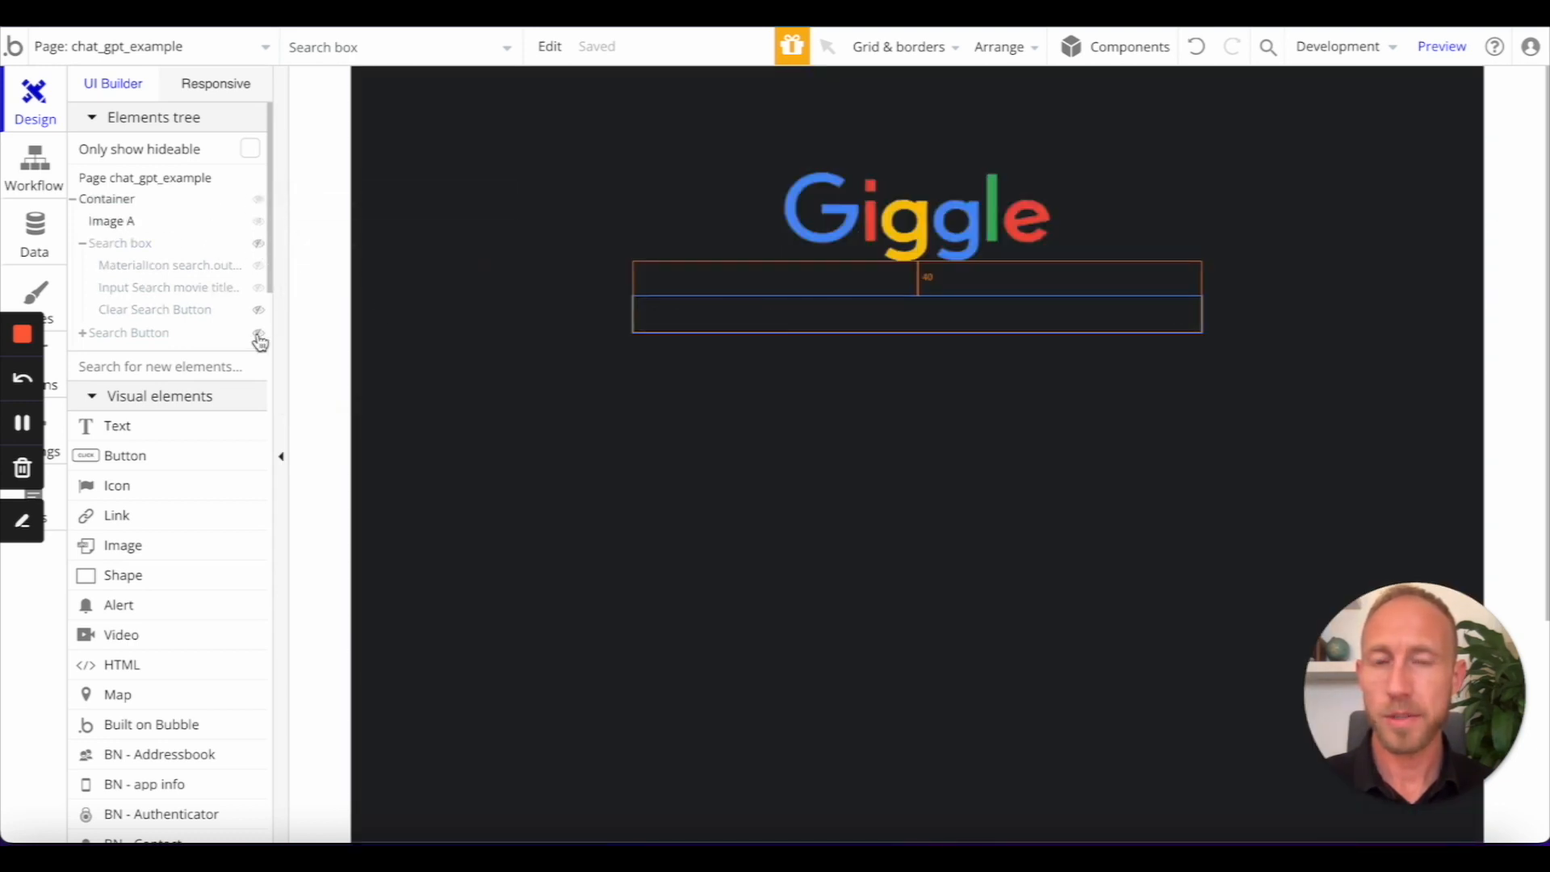
left_click(82, 244)
left_click(113, 222)
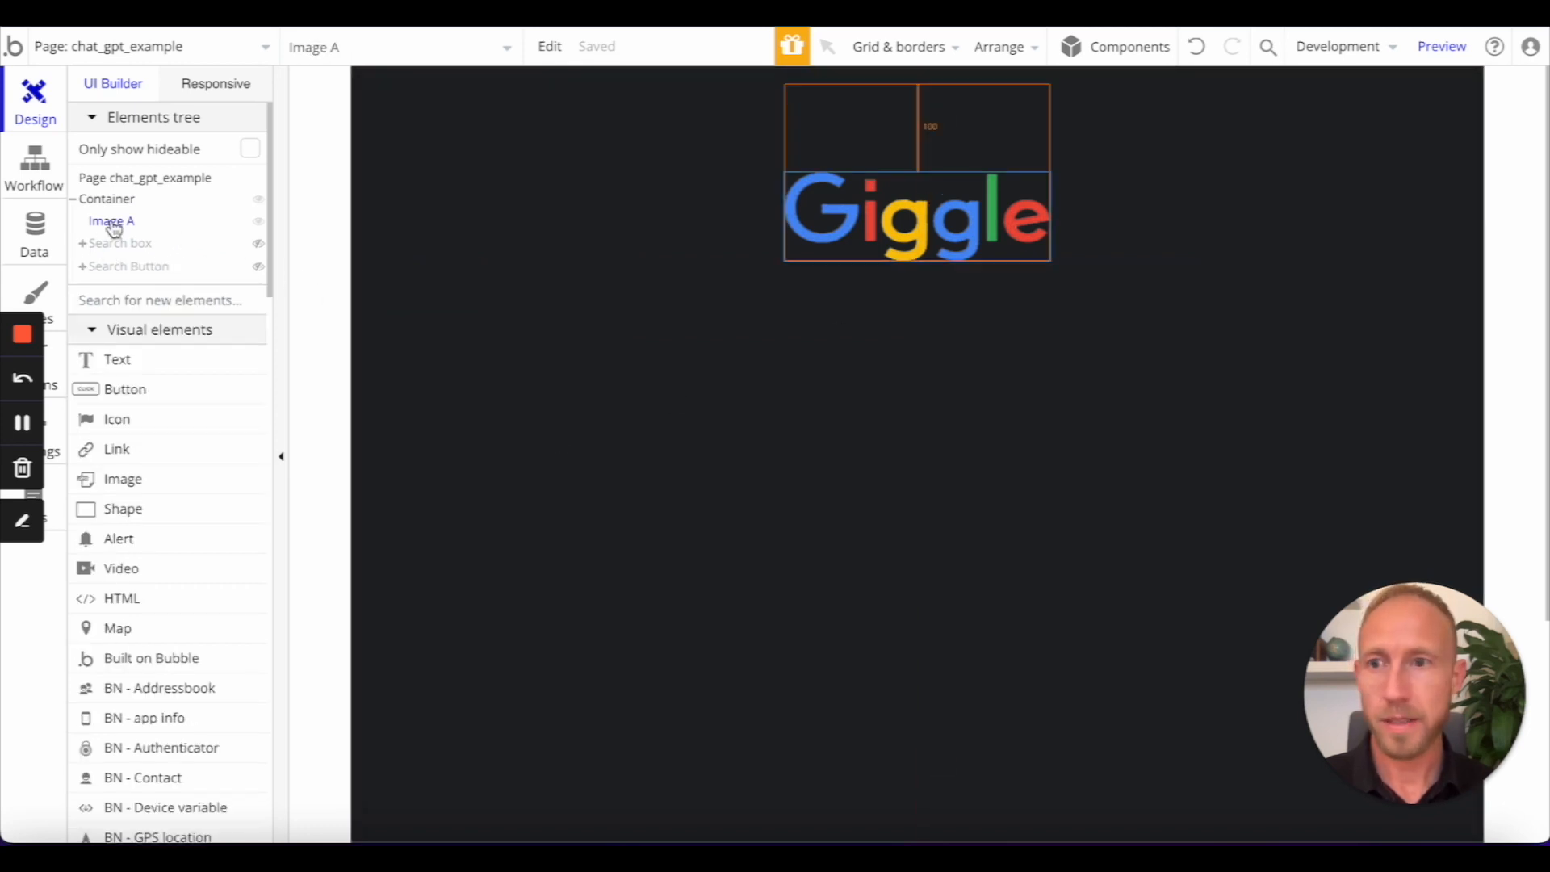
left_click(259, 222)
left_click(259, 201)
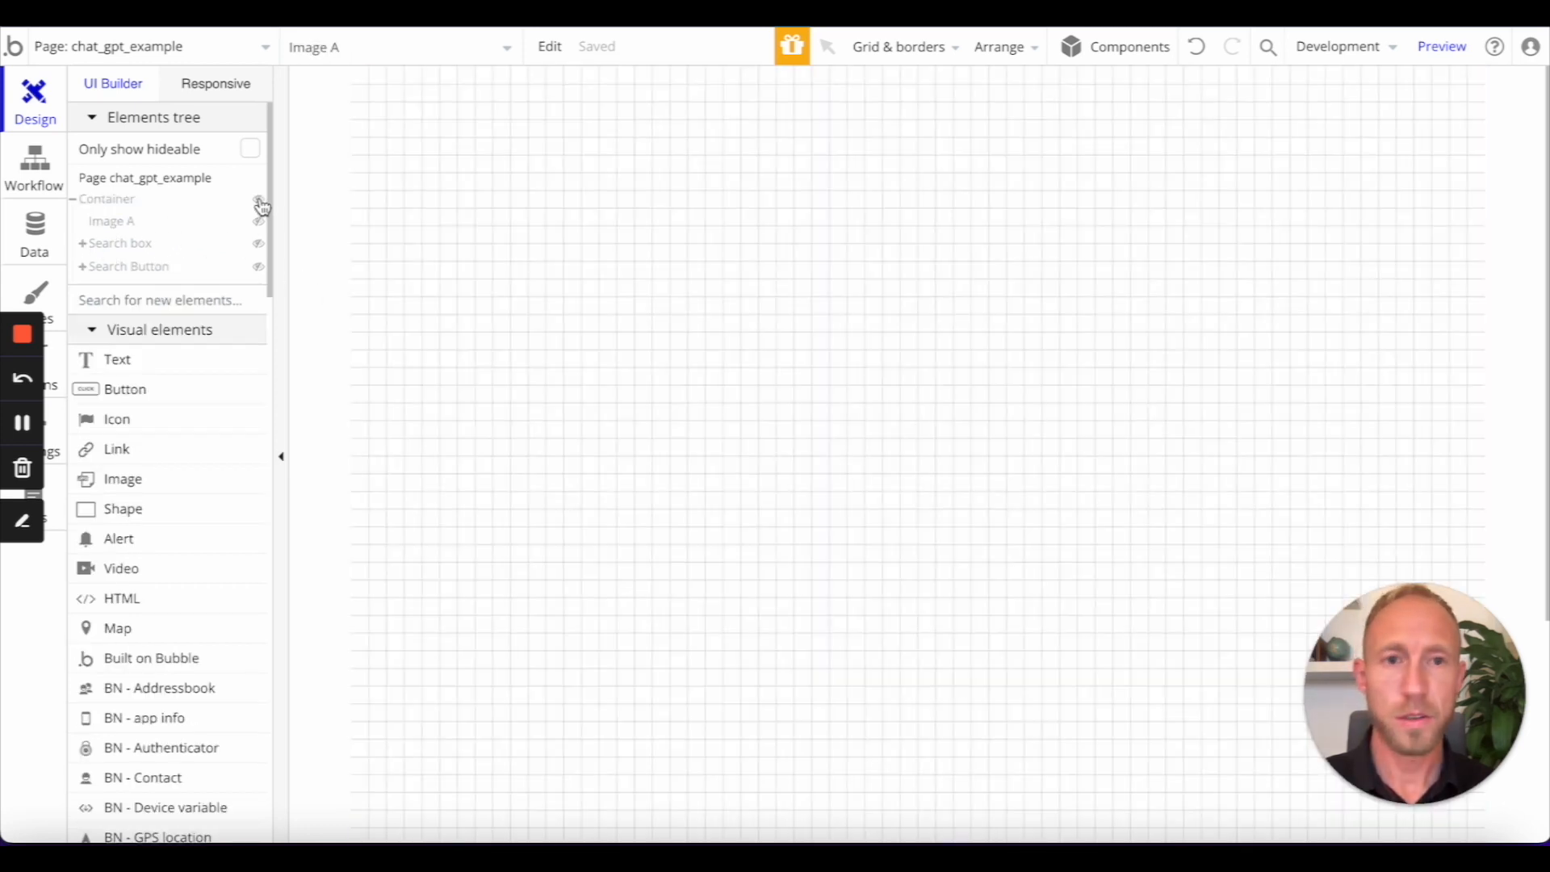
left_click(259, 202)
key("Escape")
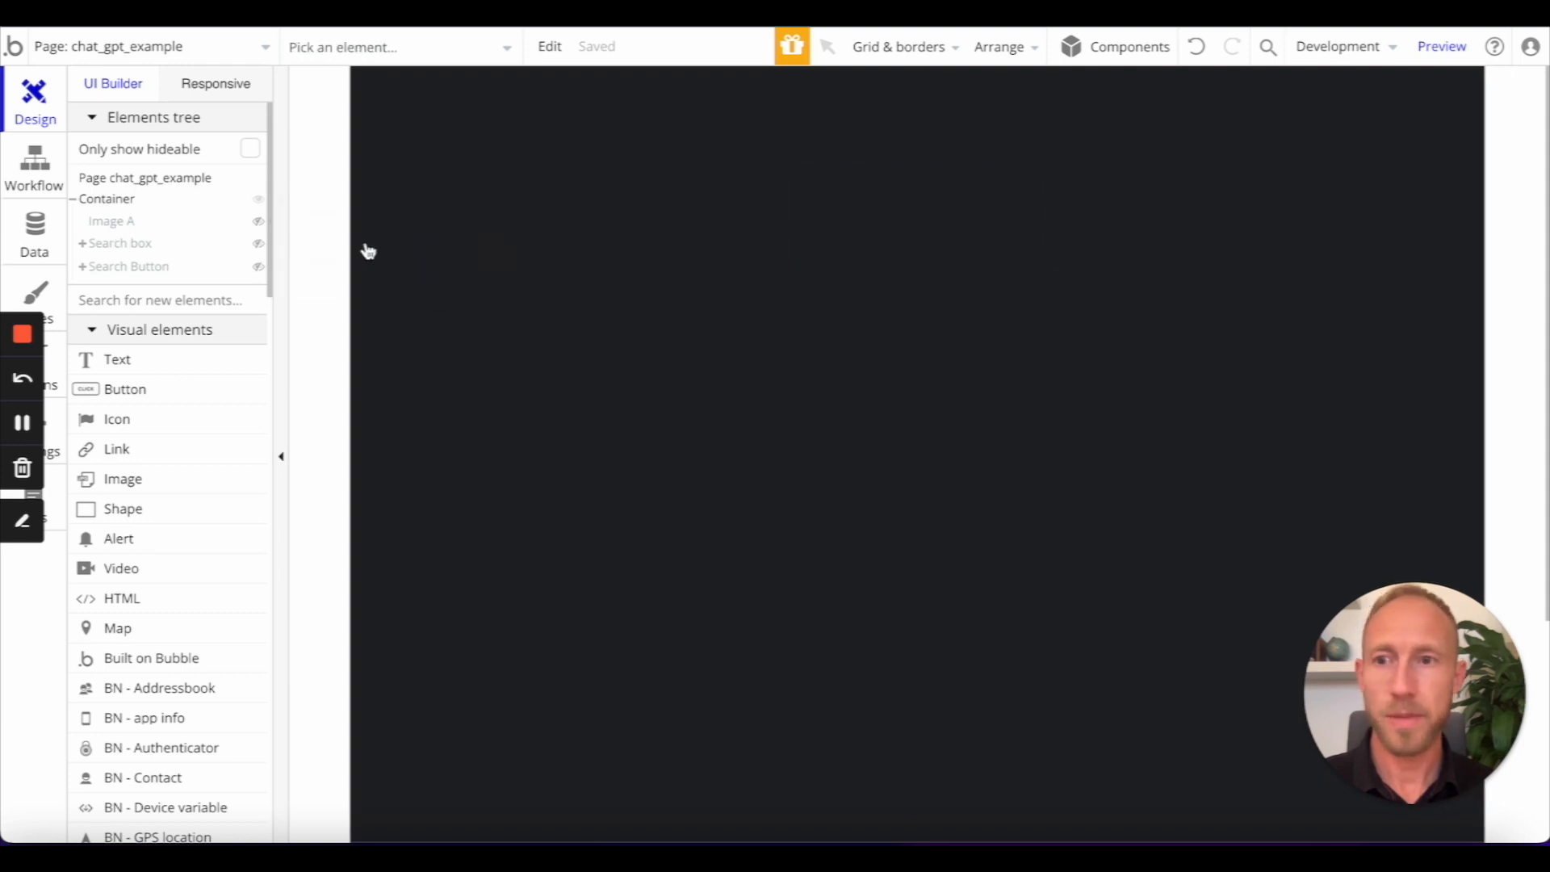
left_click(259, 222)
double_click(916, 197)
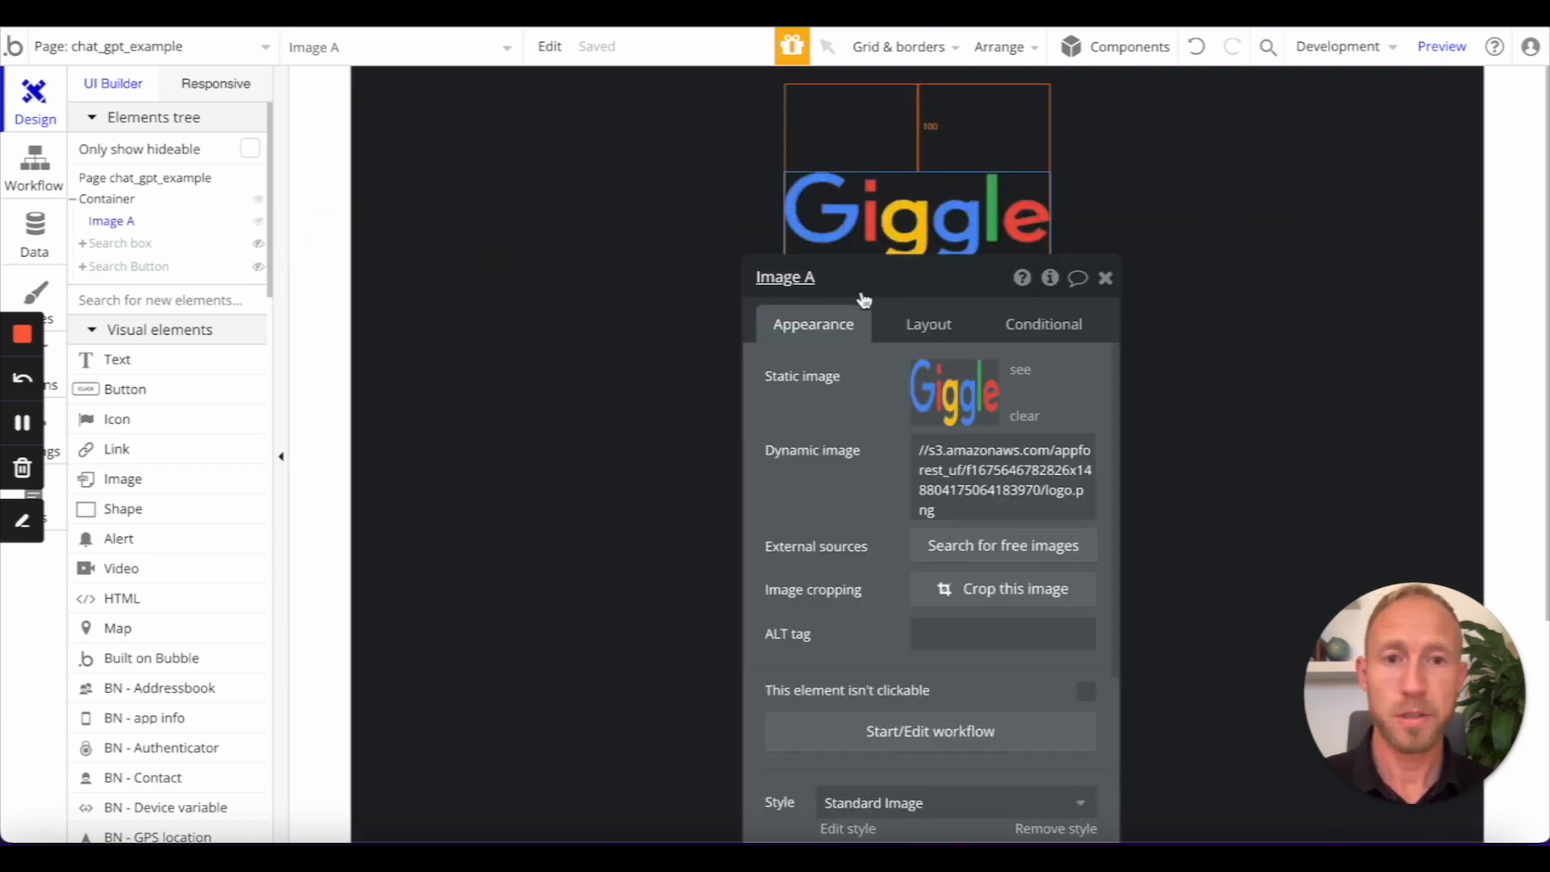
Step: Inspect the Search box and its movie-title search input properties, including the input's name
left_click(82, 244)
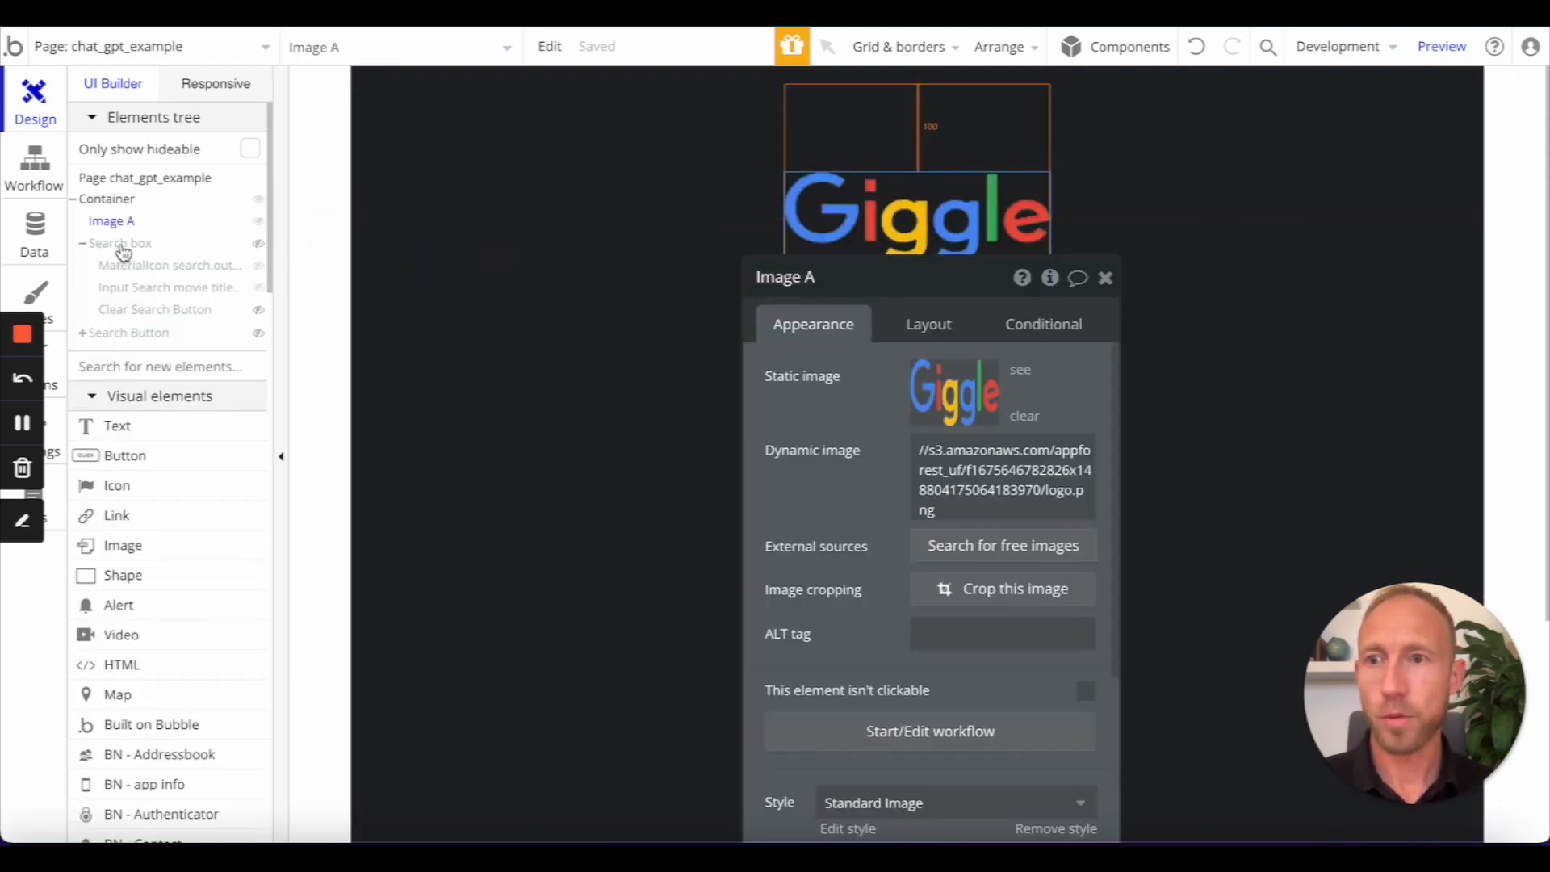
left_click(121, 246)
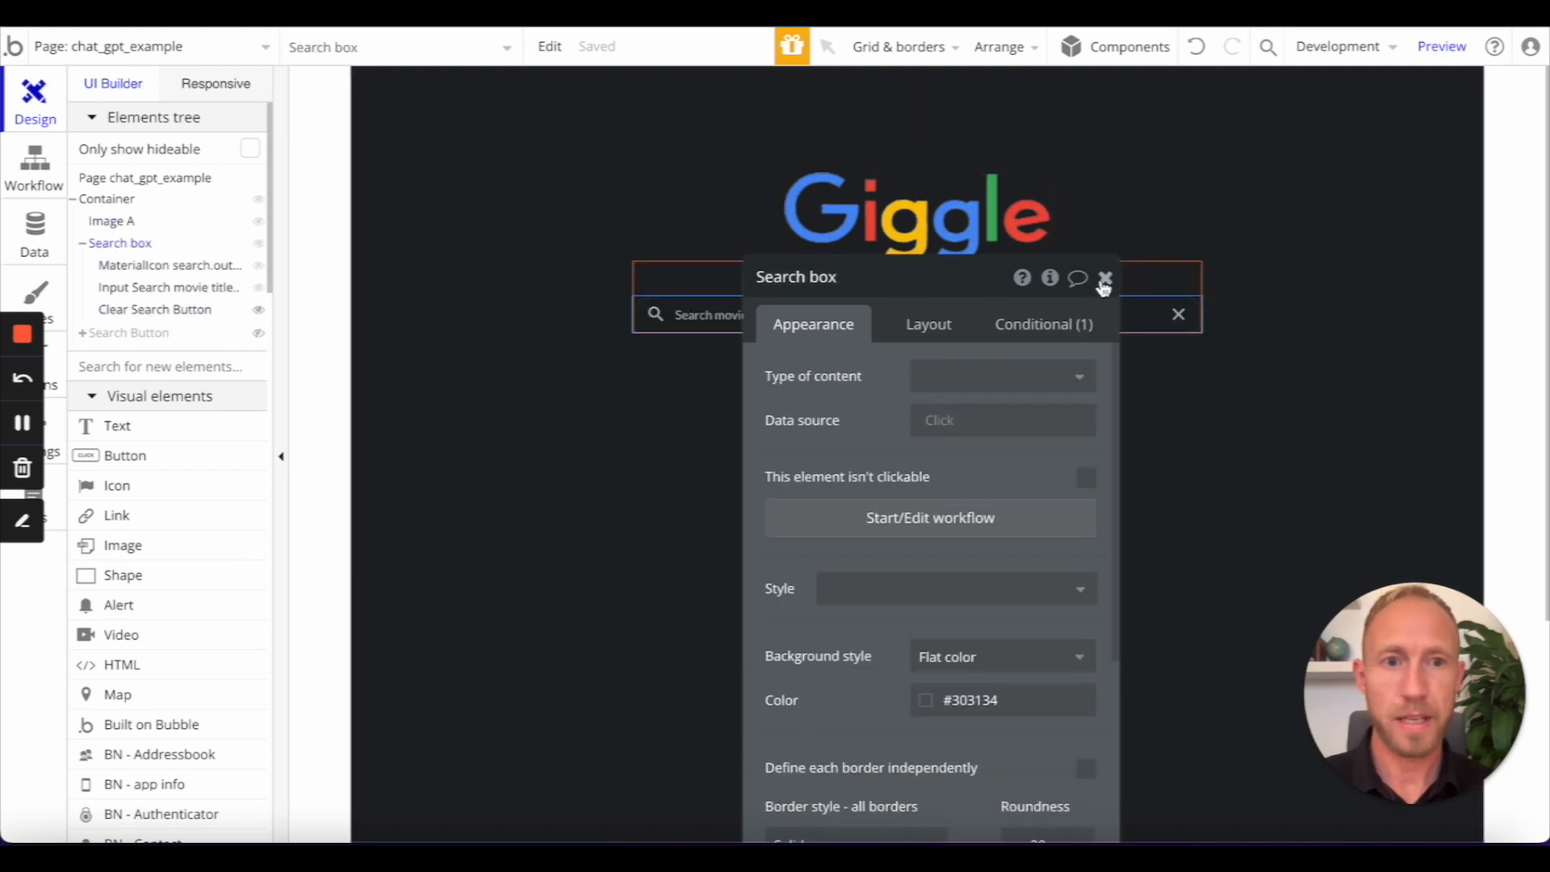
left_click(927, 324)
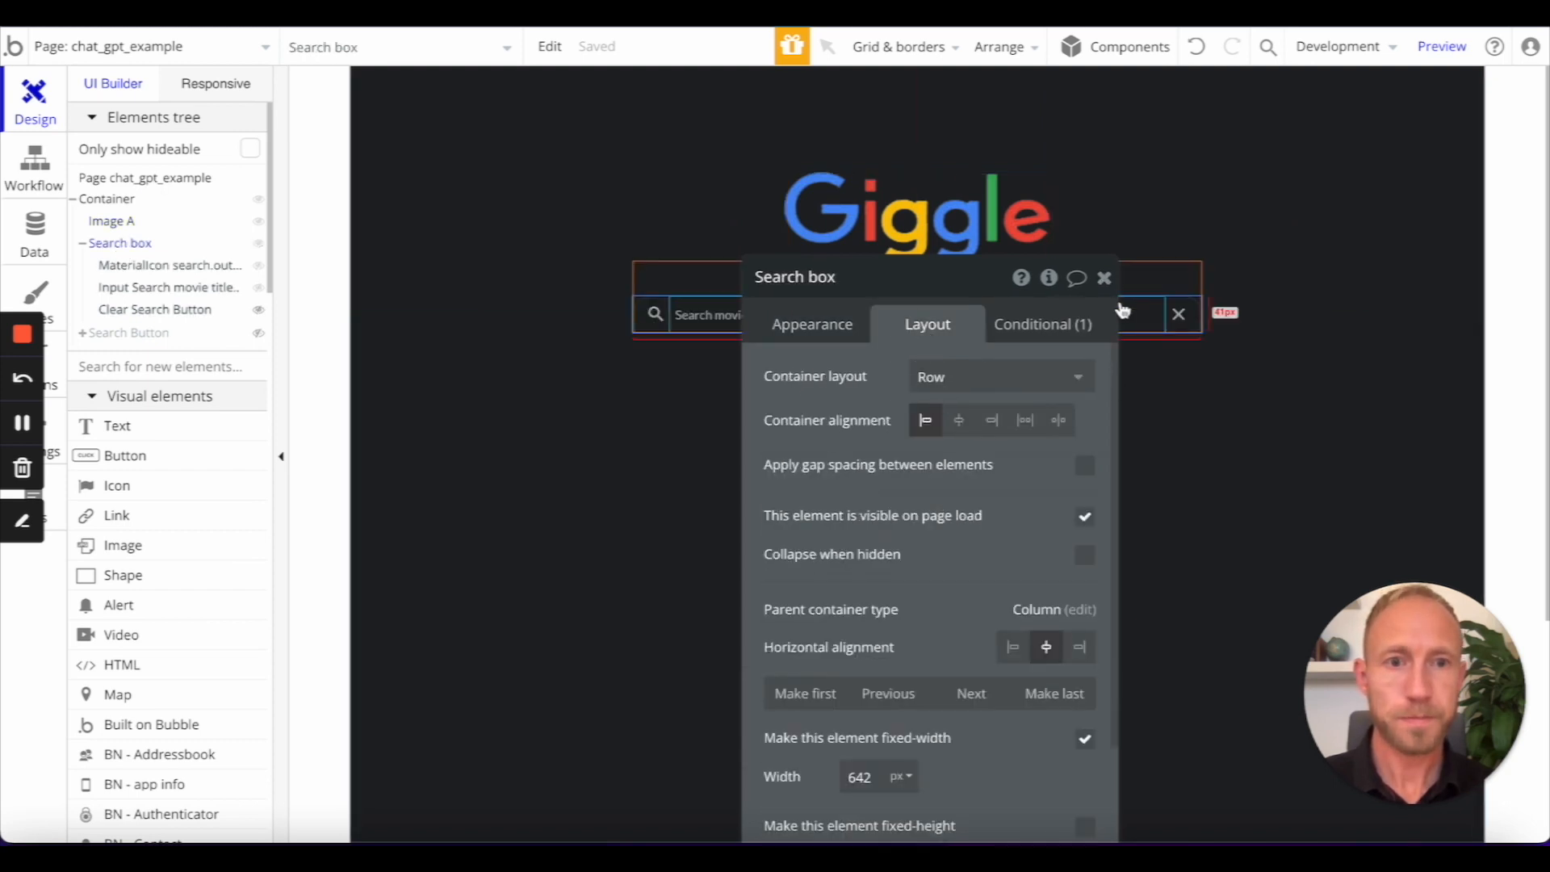
left_click(1105, 279)
left_click(646, 303)
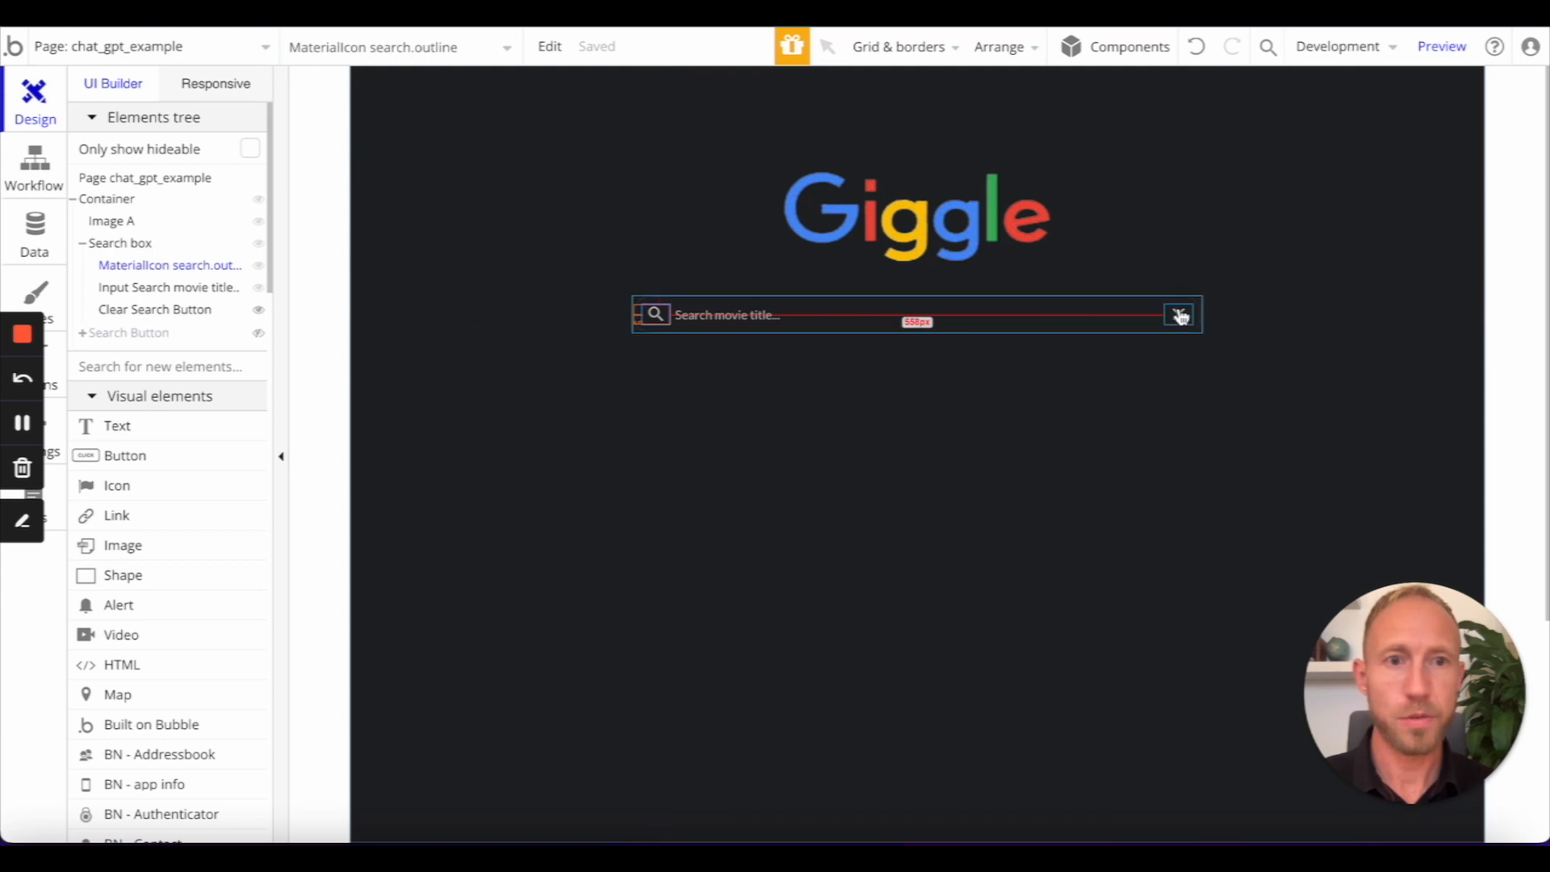
left_click(816, 322)
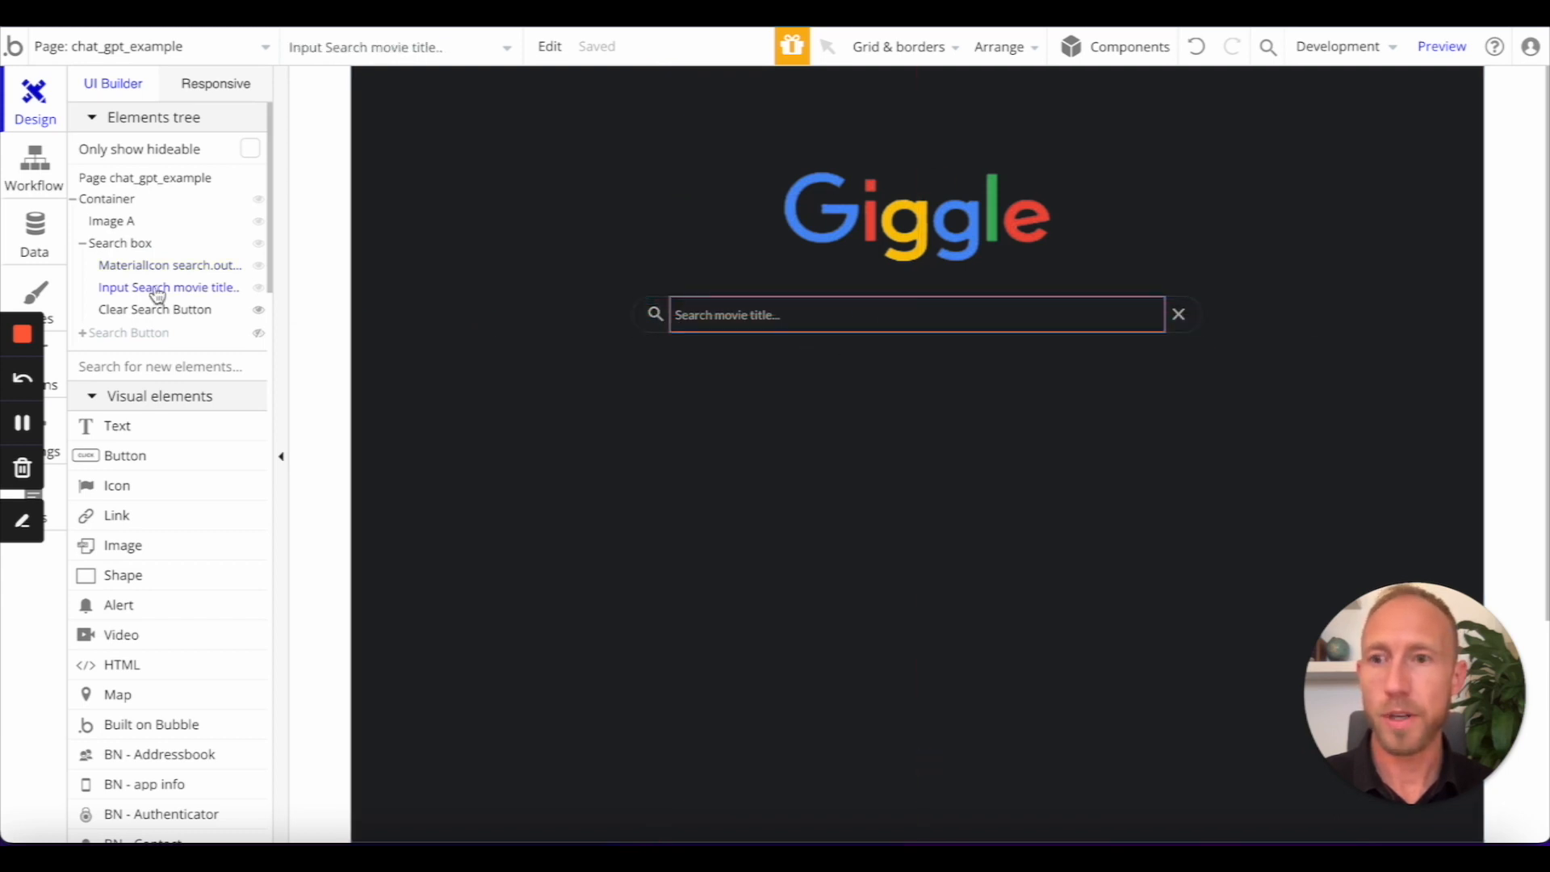
left_click(708, 370)
double_click(723, 323)
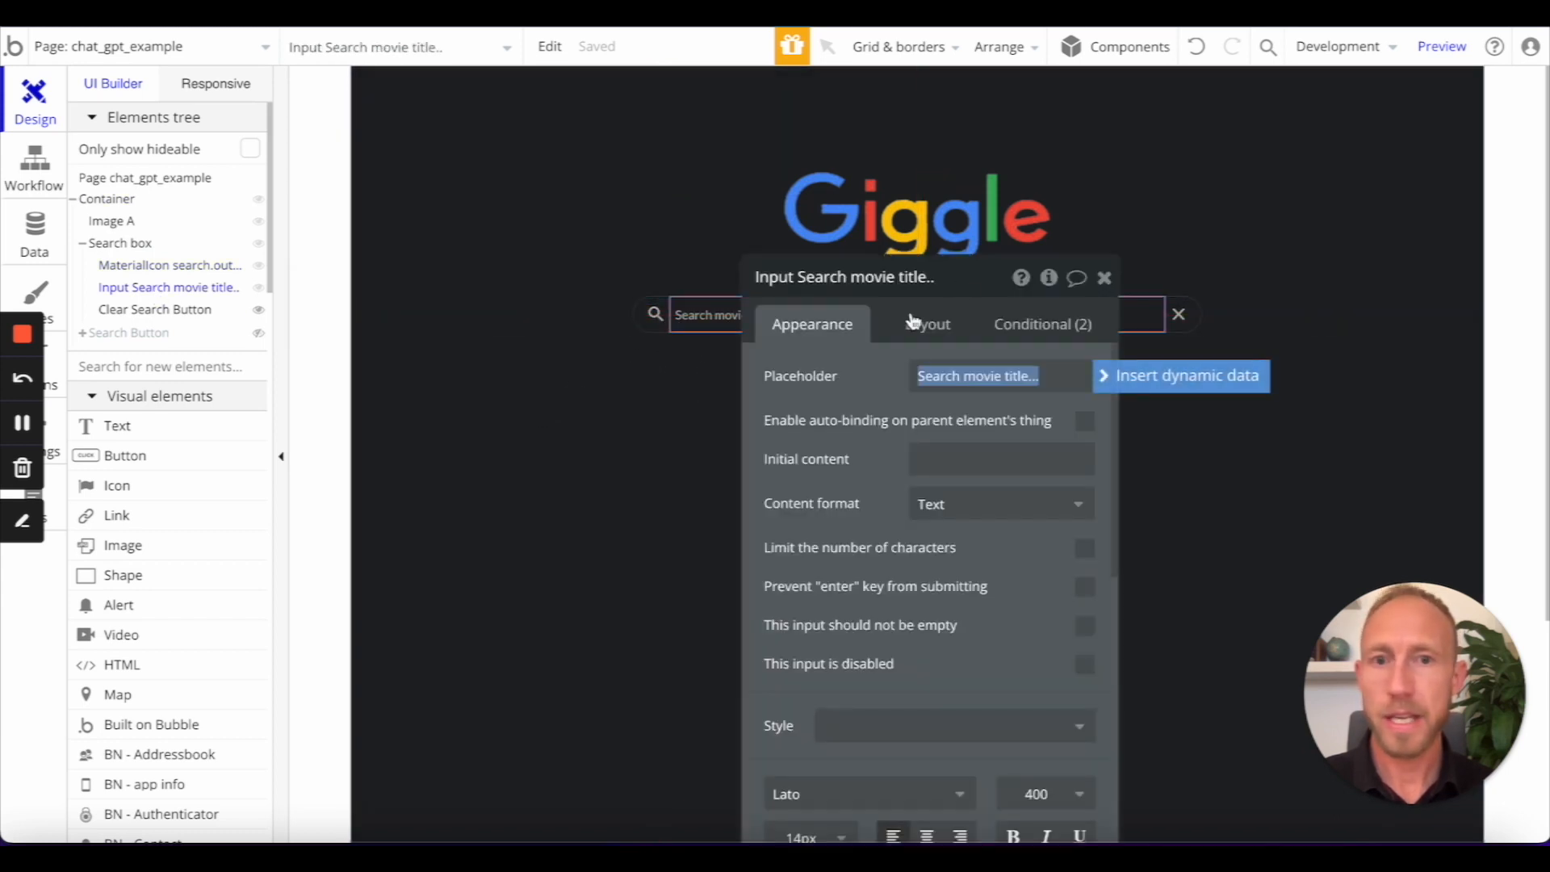
left_click(840, 275)
left_click_drag(851, 276, 1095, 305)
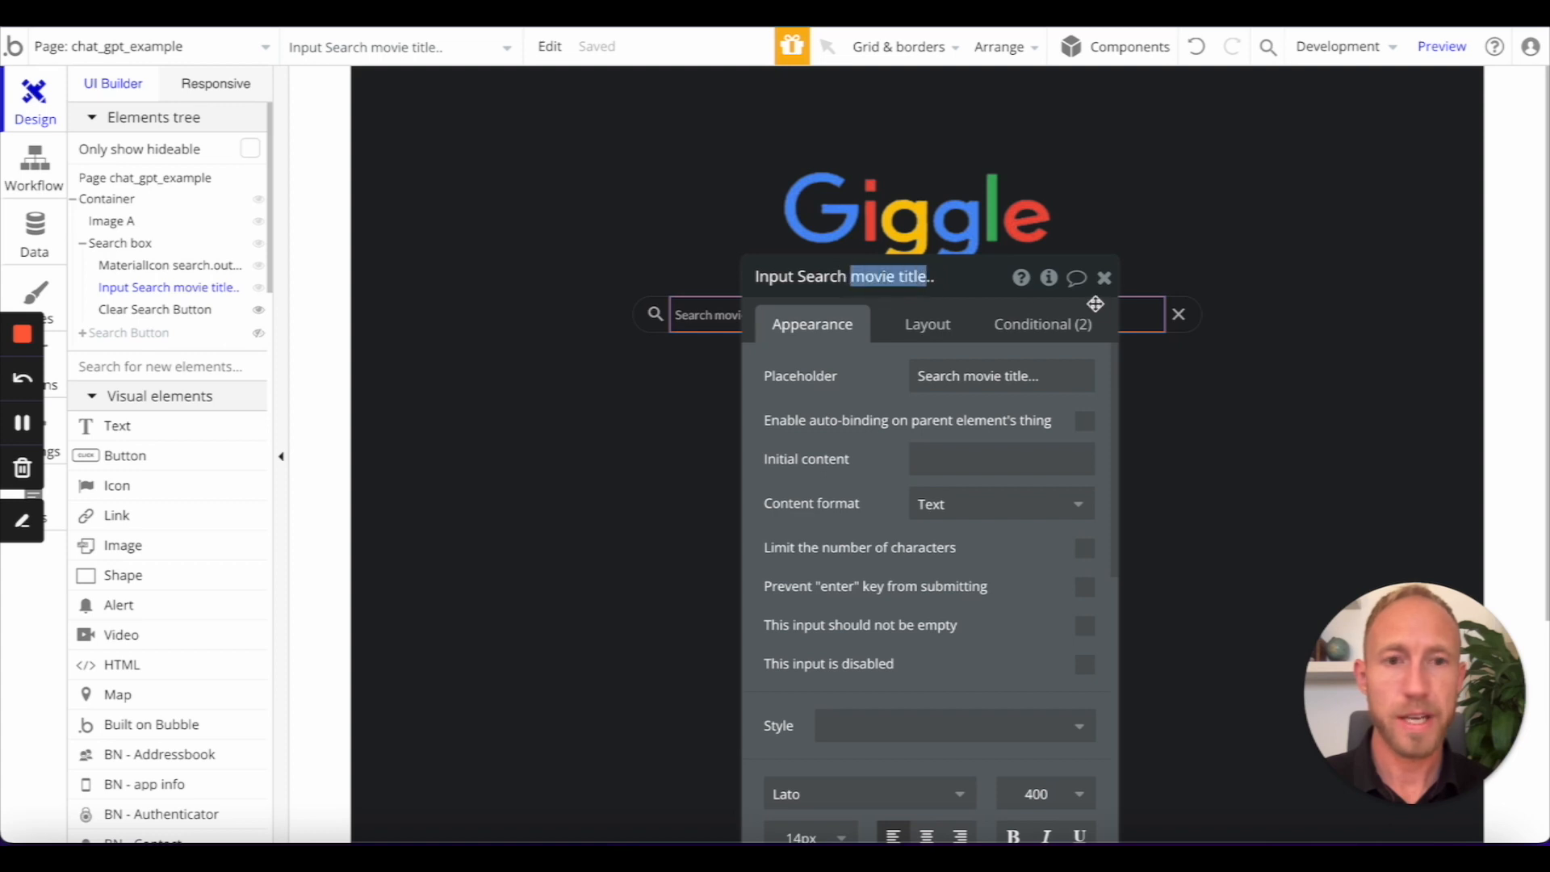
triple_click(979, 276)
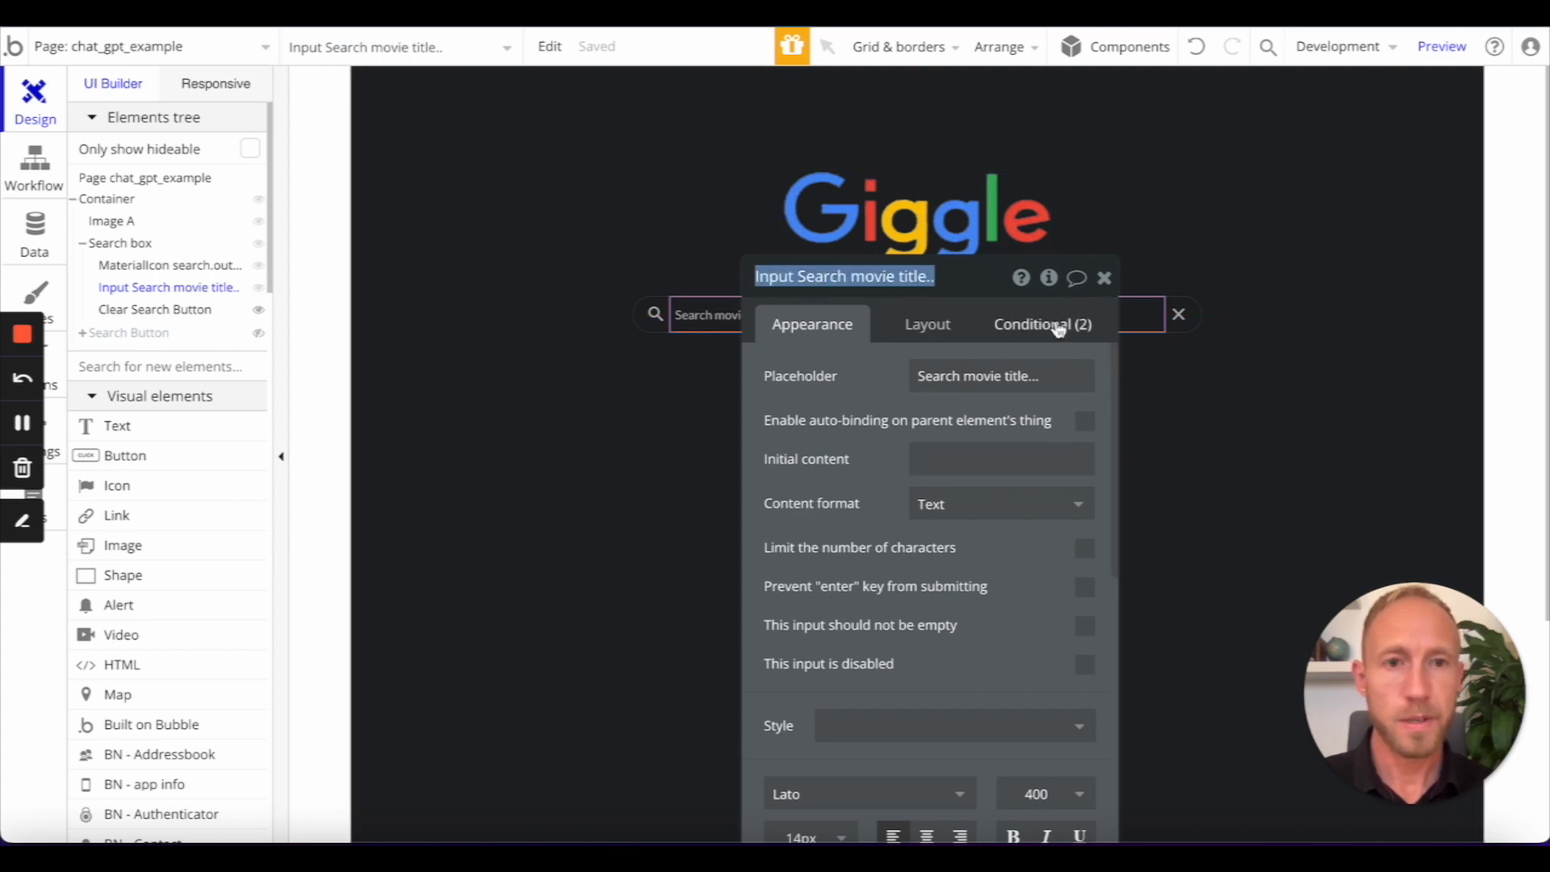
left_click_drag(1037, 333, 1040, 332)
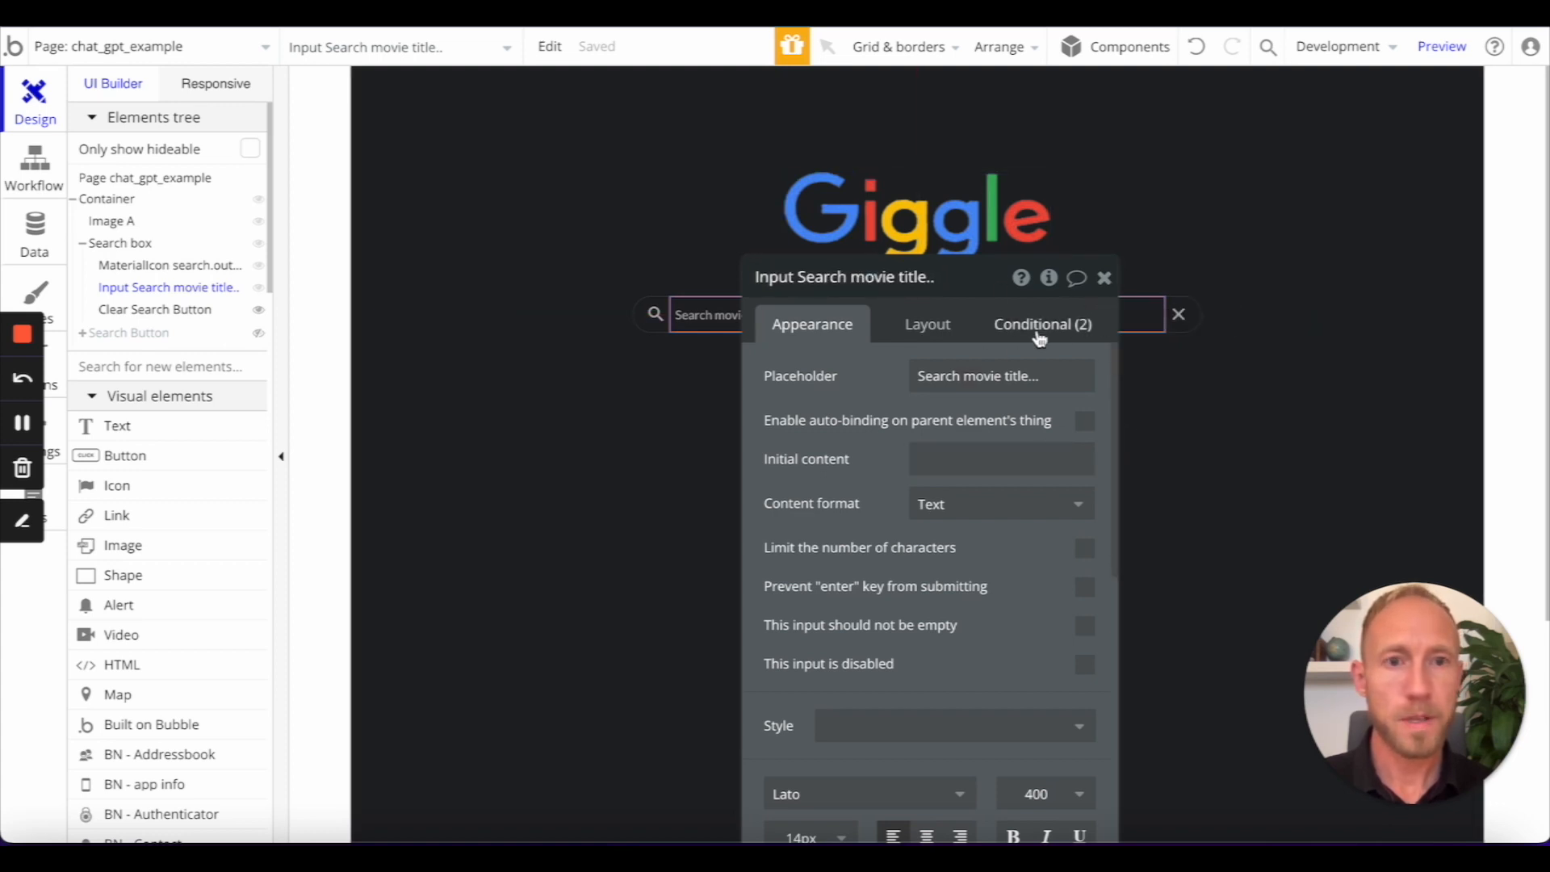
left_click(1108, 278)
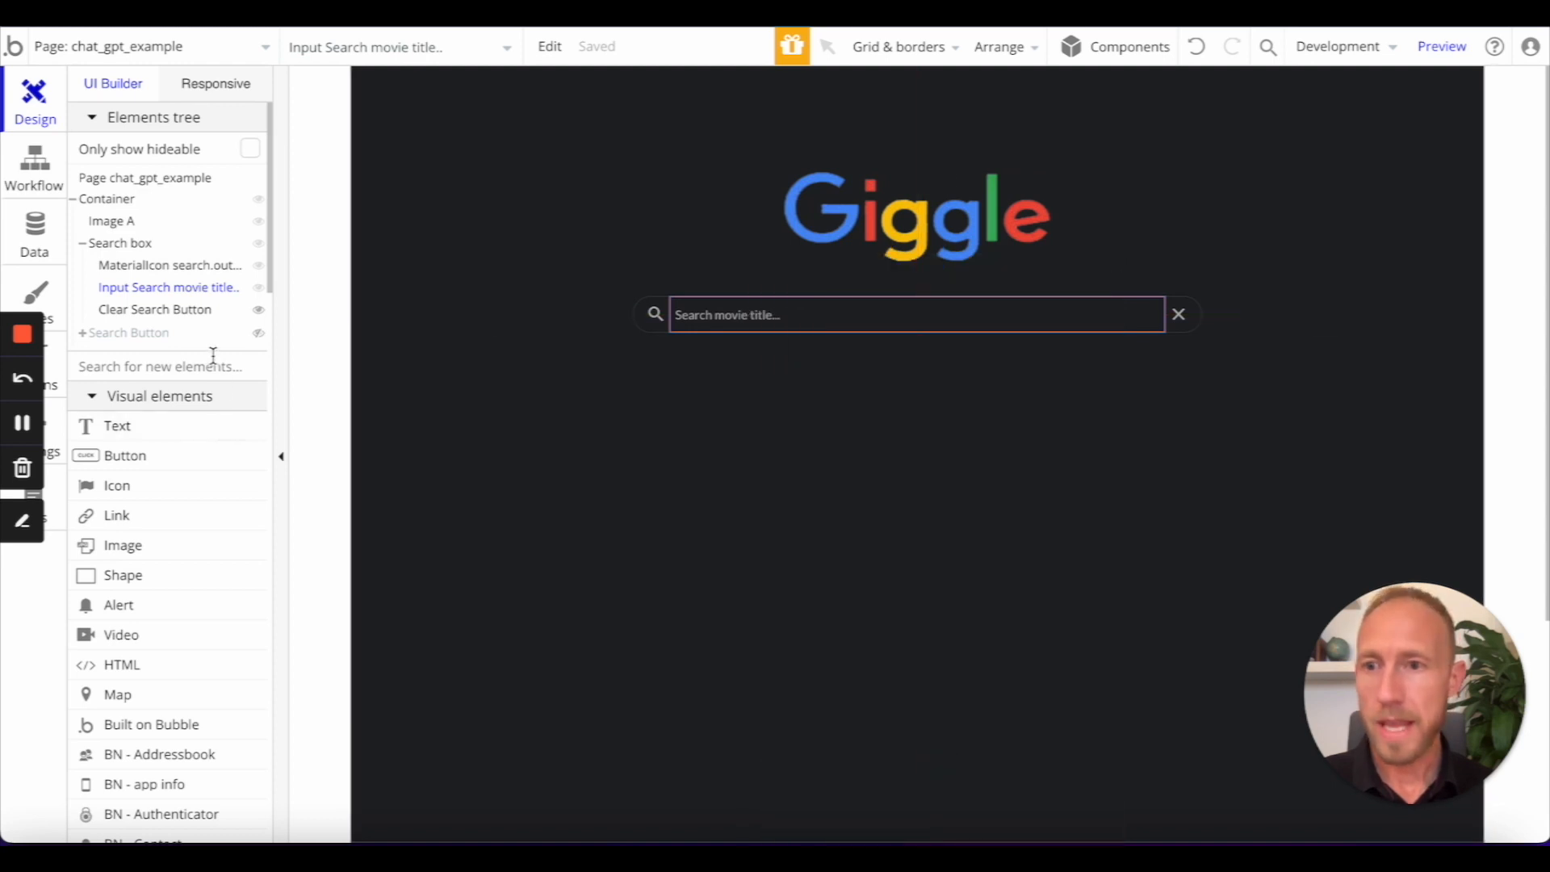
Step: Reveal the Giggle Search button and inspect its properties and its Giggle Search label
left_click(258, 332)
left_click(109, 333)
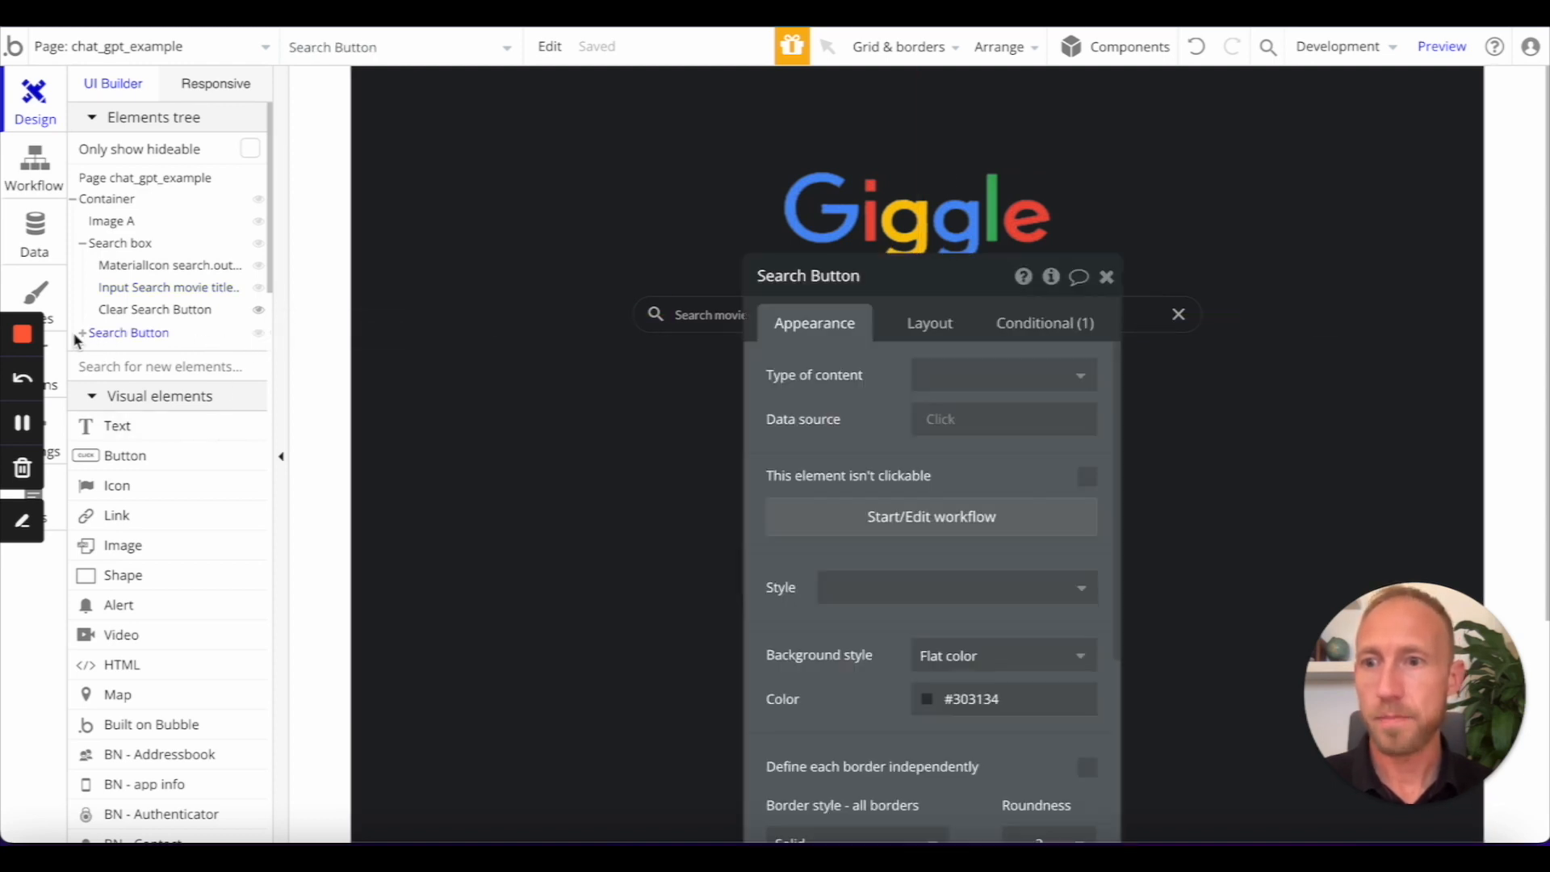
left_click(82, 333)
left_click(150, 354)
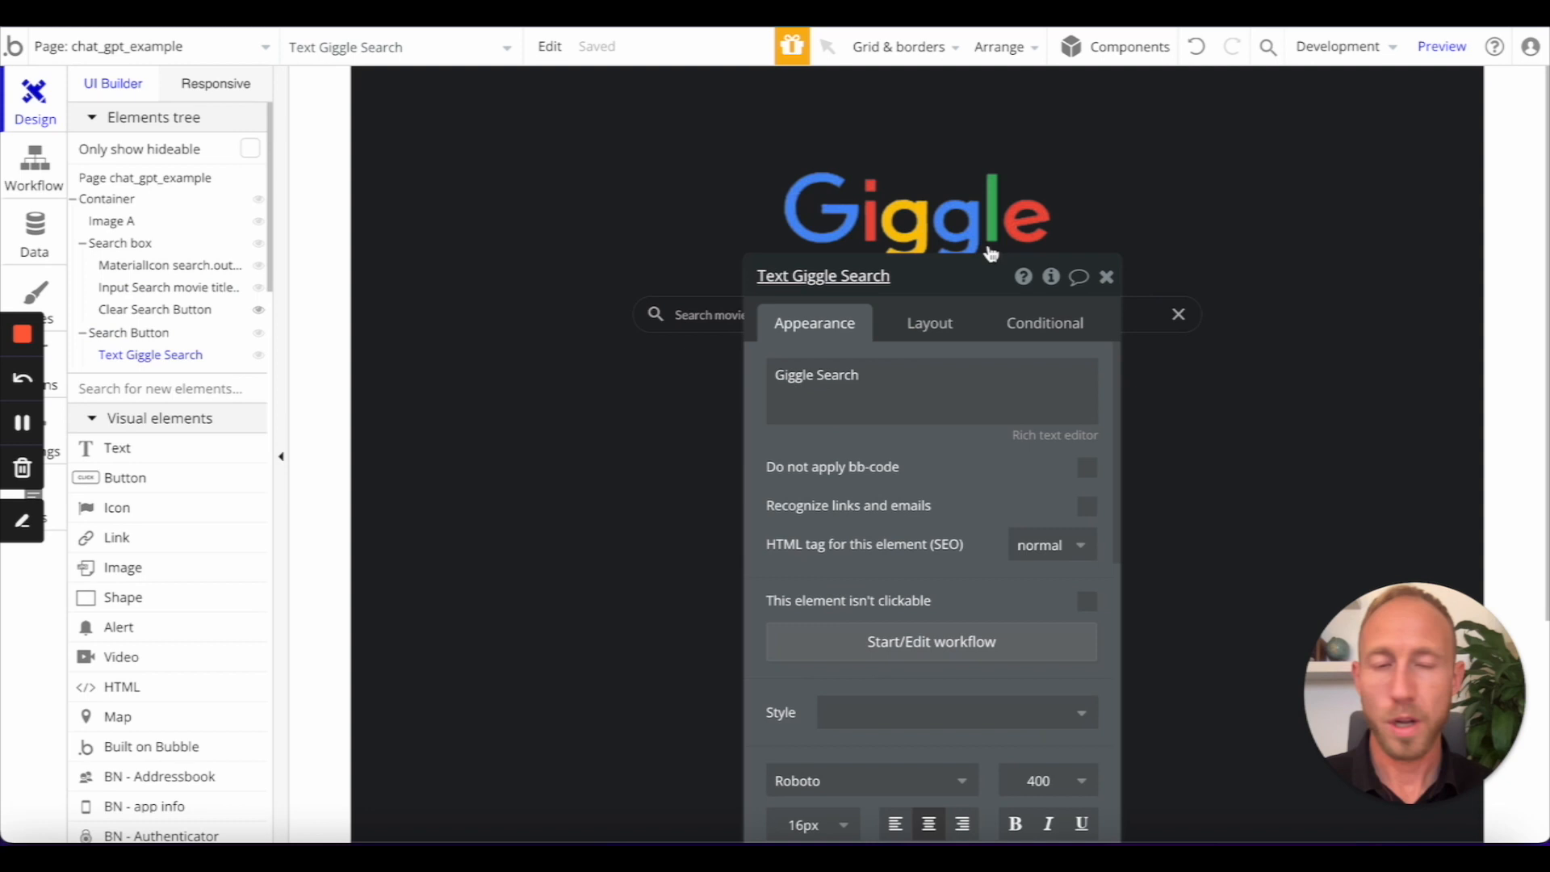
left_click(1106, 276)
left_click(880, 386)
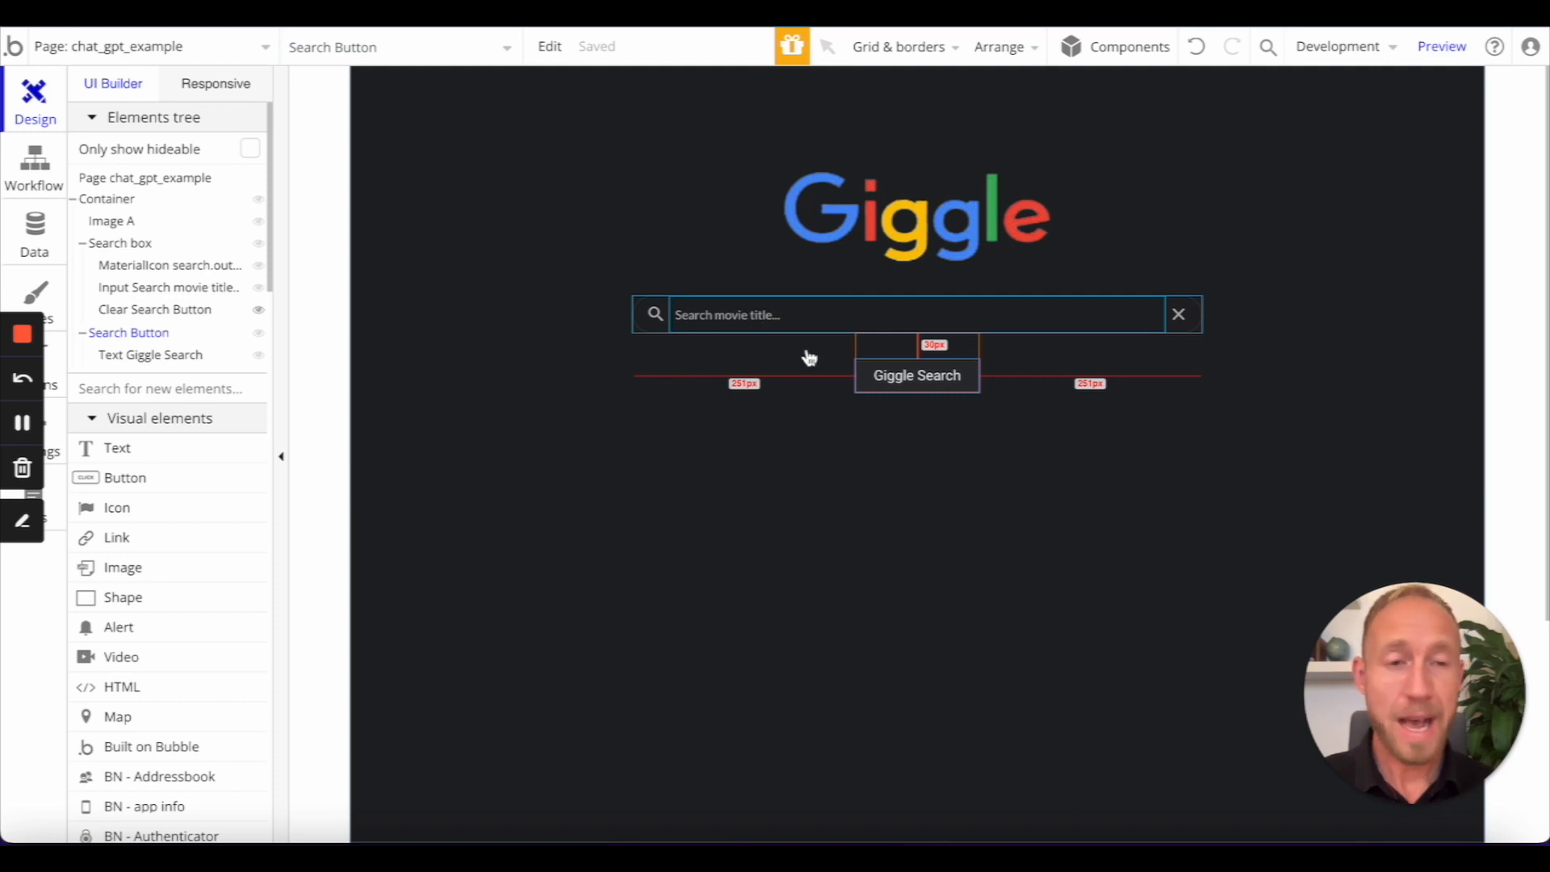
left_click(1034, 376)
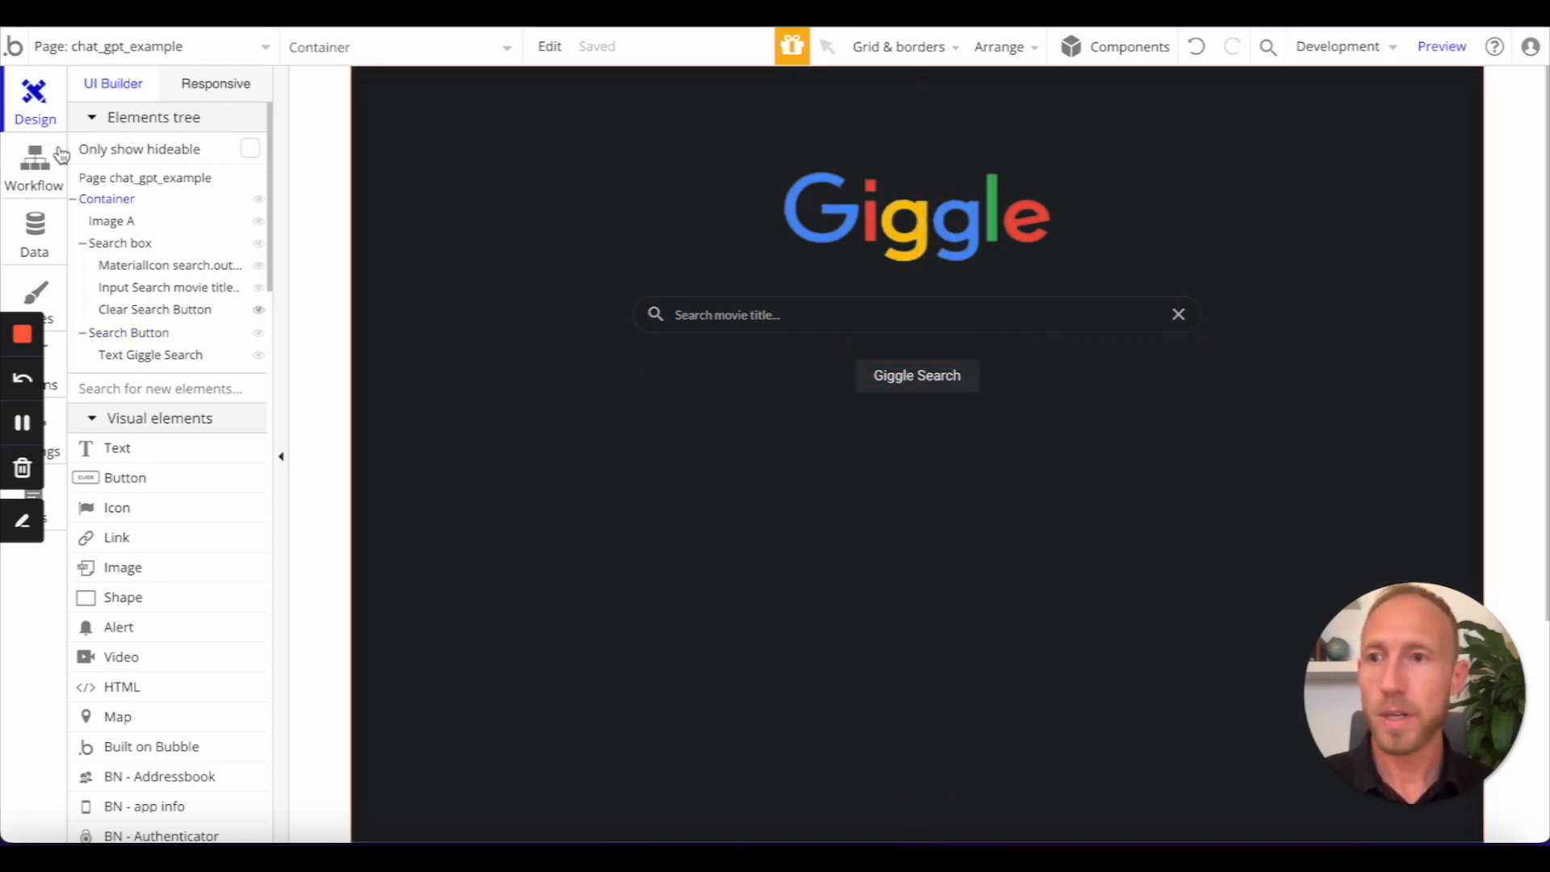
Step: Delete the Search Button and Clear Search Button click workflows
left_click(37, 161)
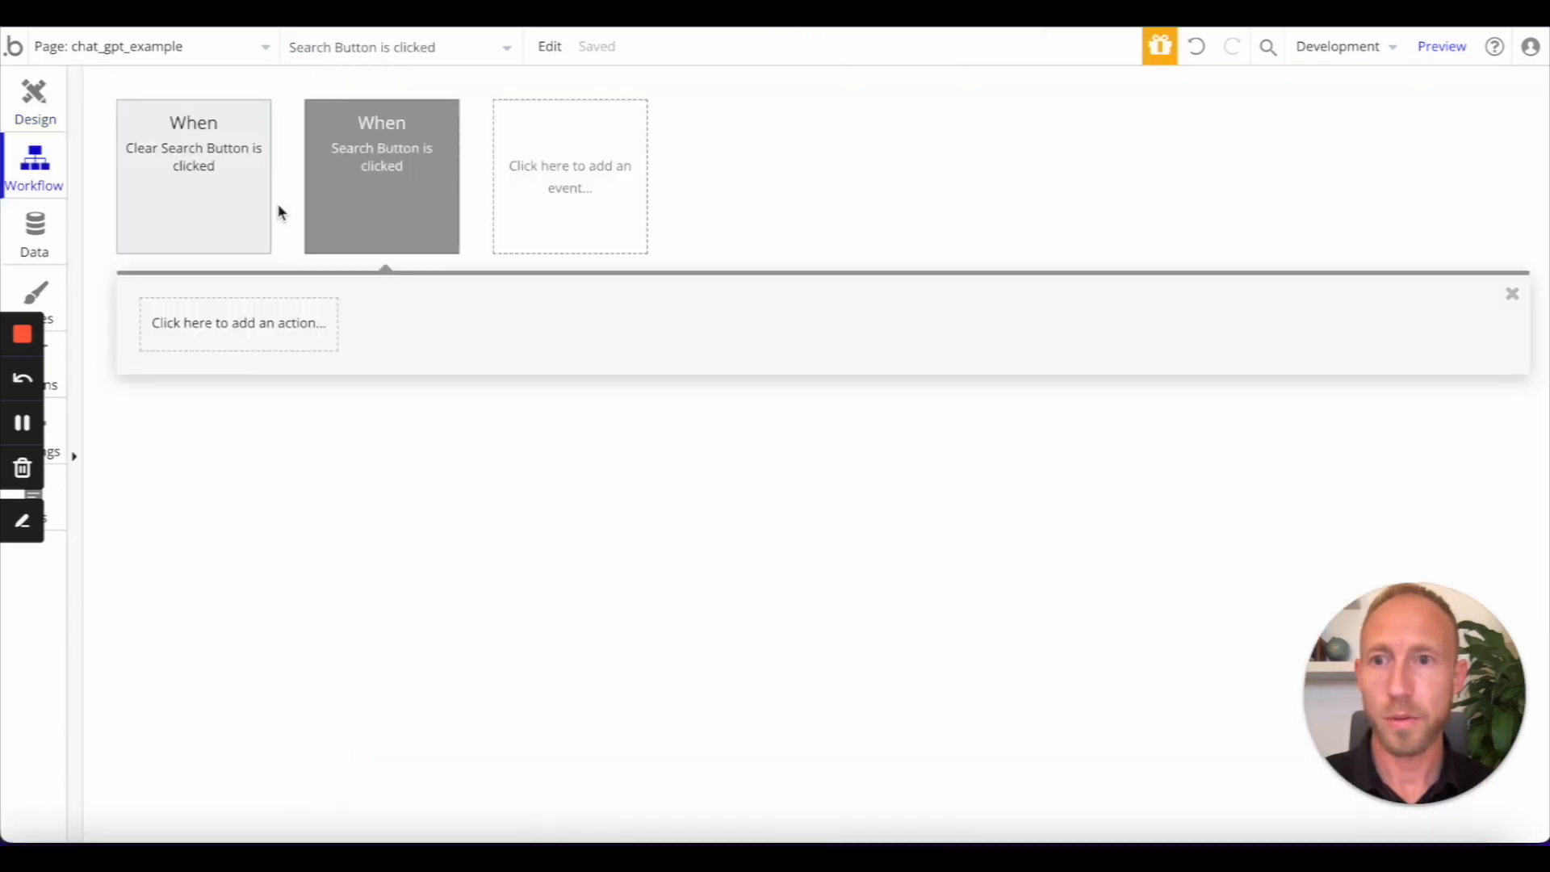
left_click(260, 212)
left_click(440, 234)
left_click(445, 240)
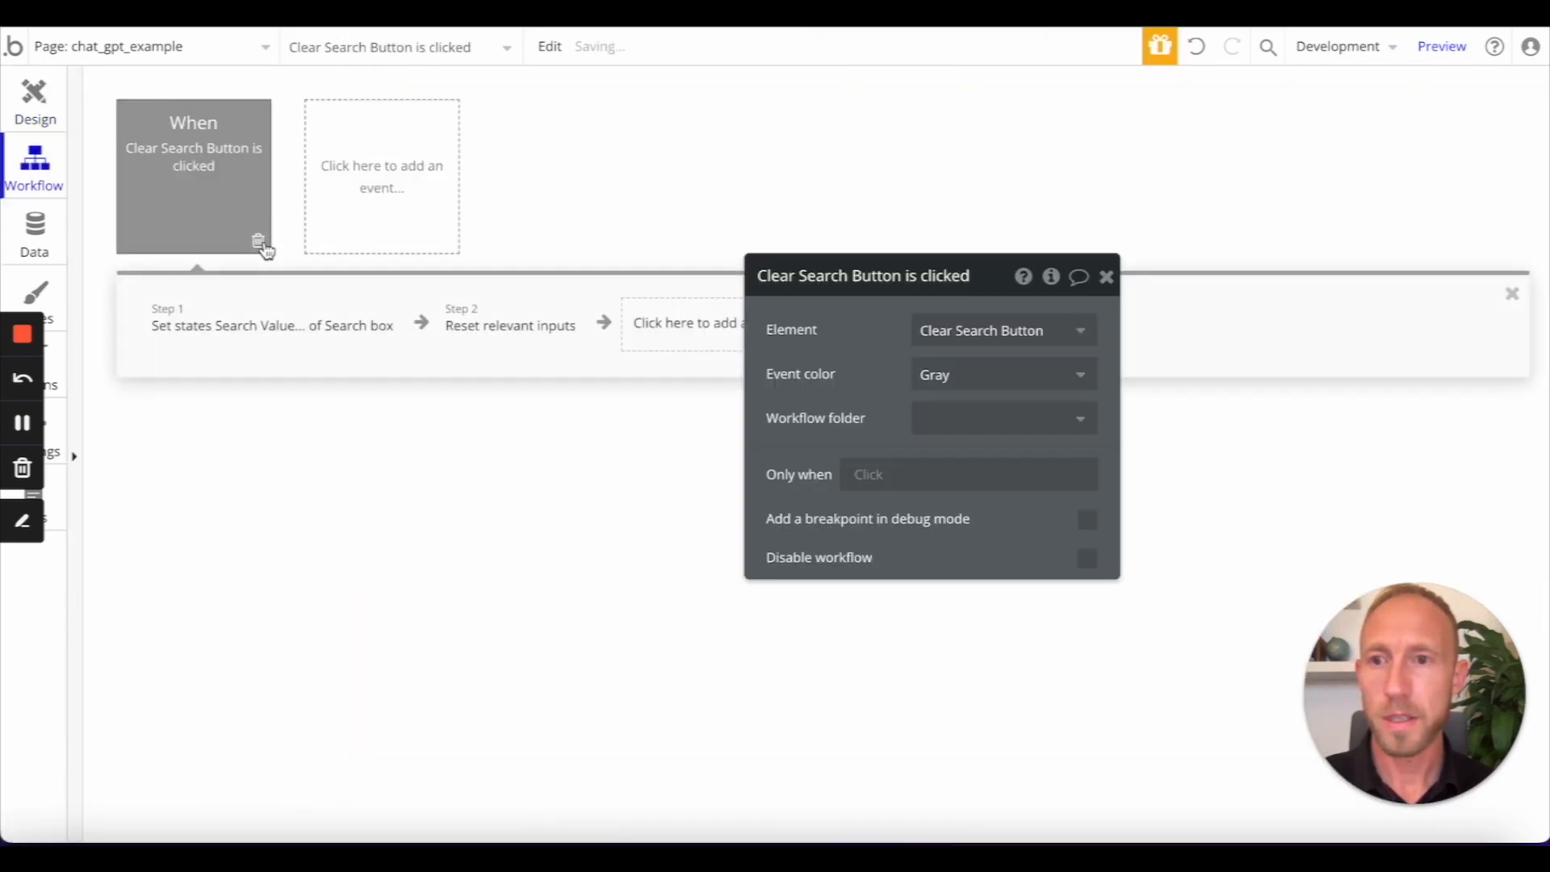
left_click(258, 243)
Step: Back in Design, select the clear-search X button and preview the search box
left_click(36, 104)
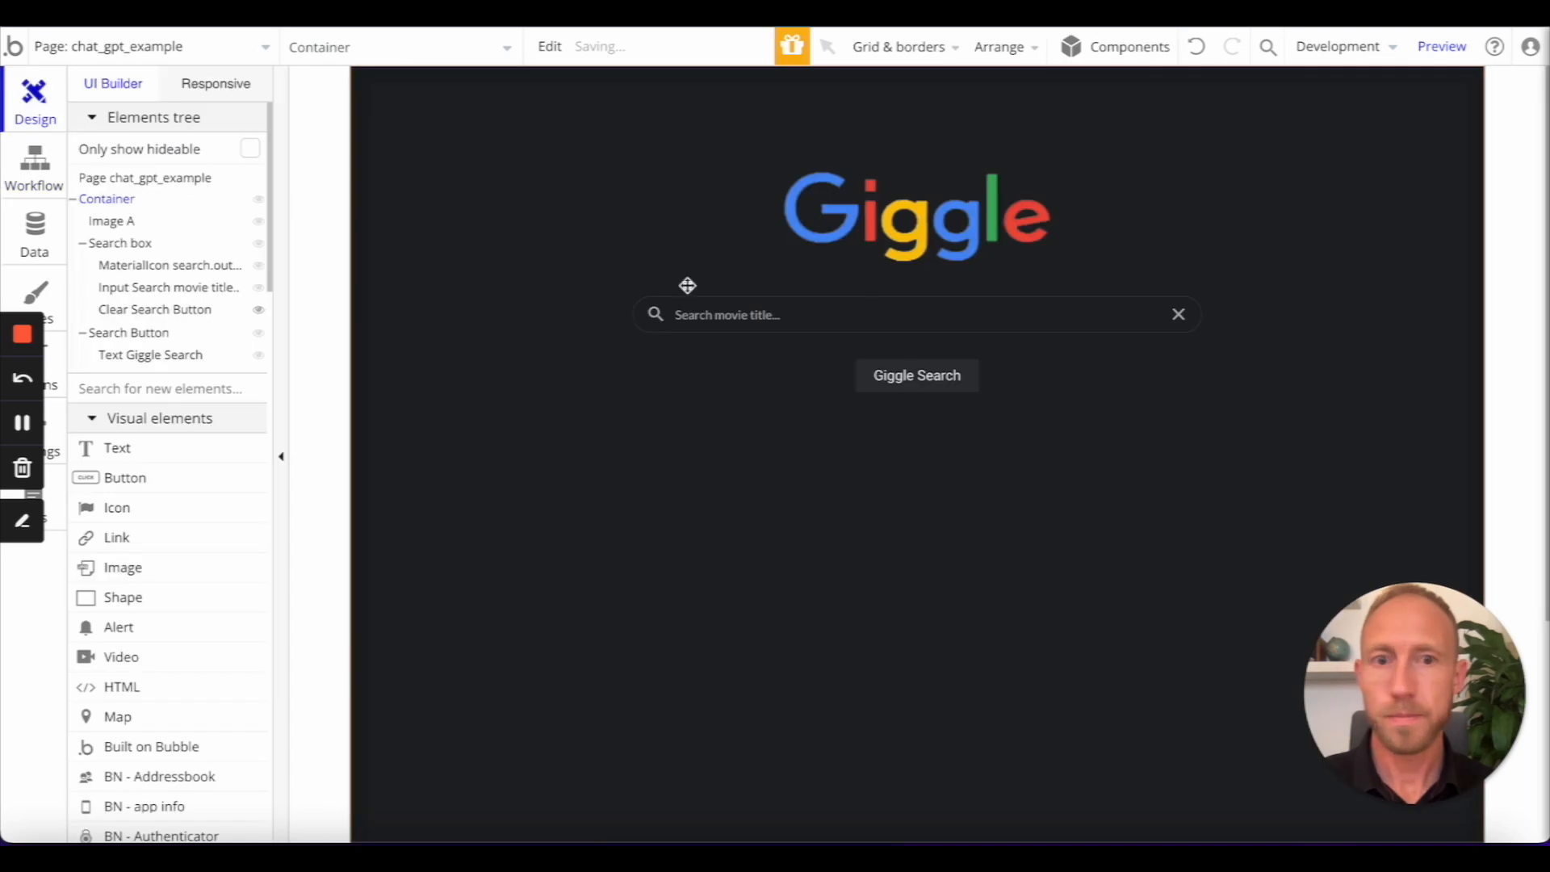
left_click(1177, 314)
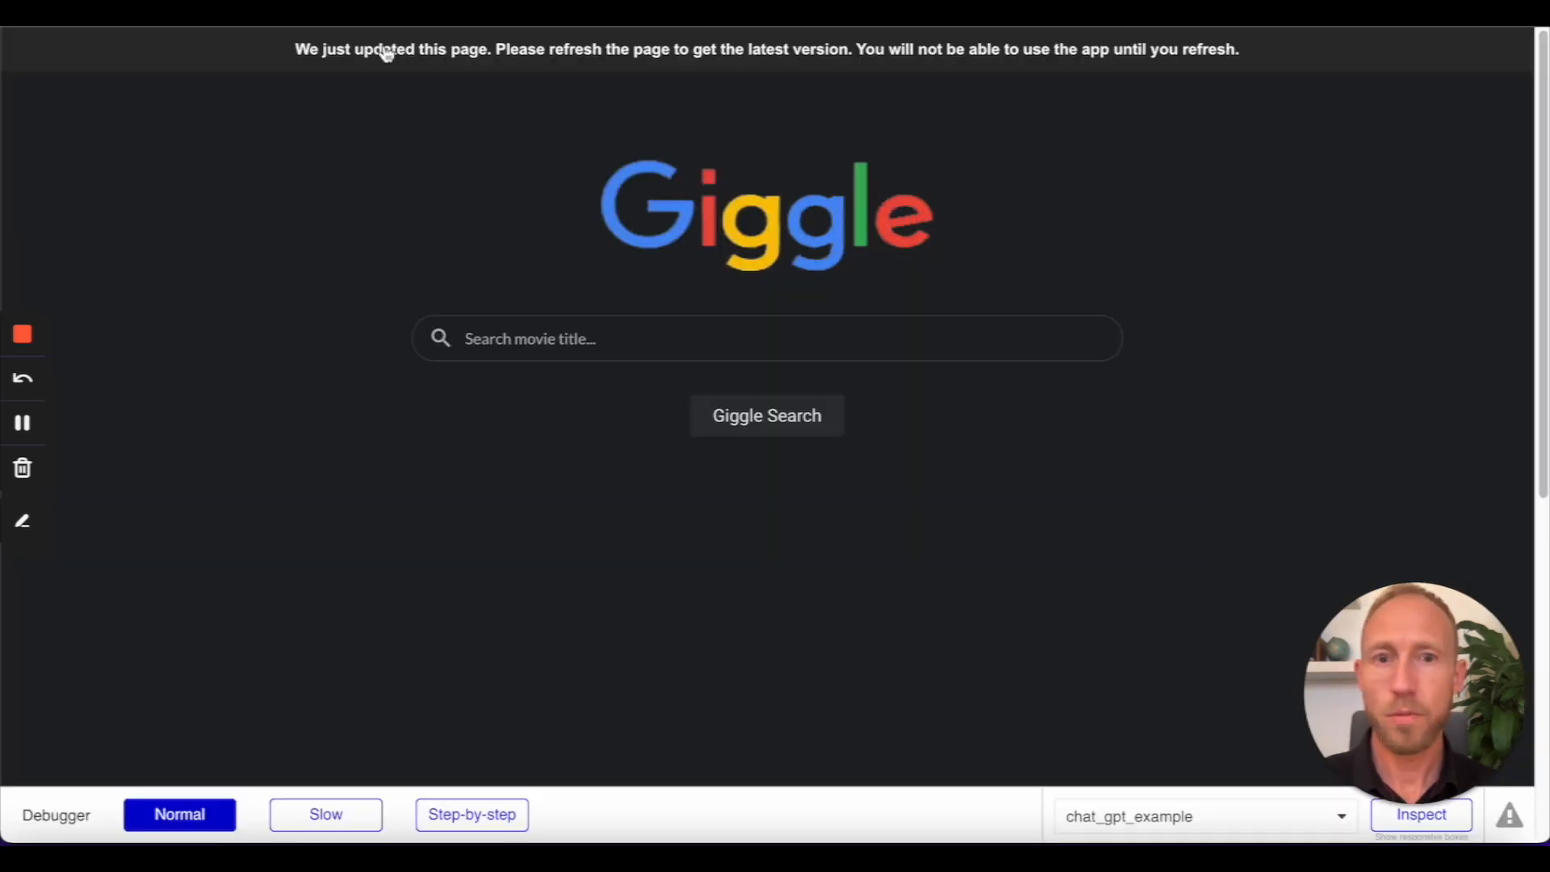
left_click(1084, 352)
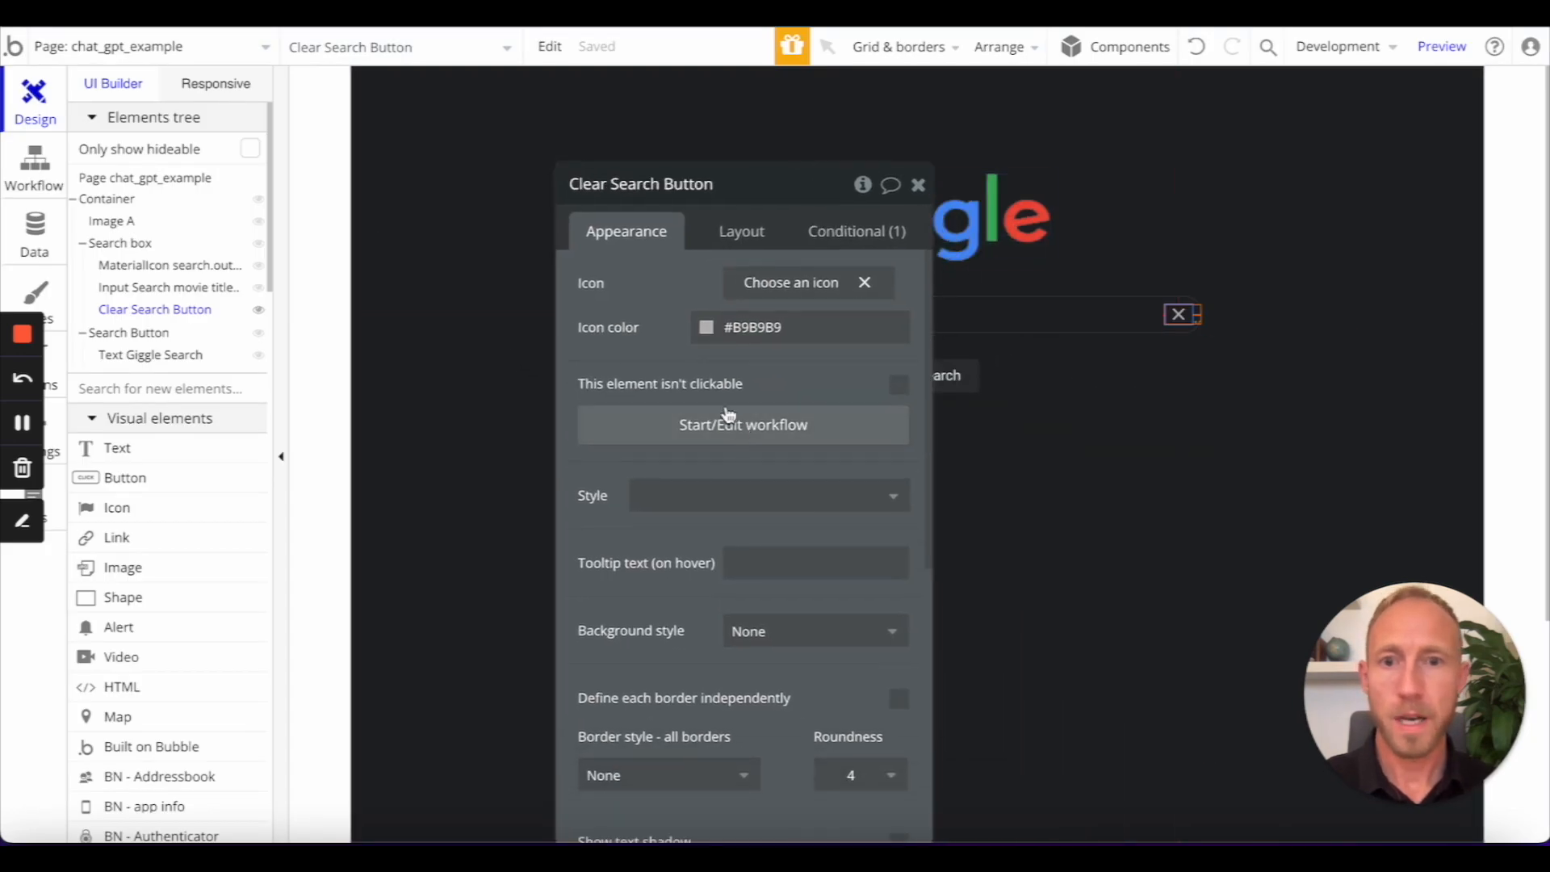
Step: Start a Clear Search Button click workflow with a Reset inputs action
left_click(729, 413)
left_click(231, 339)
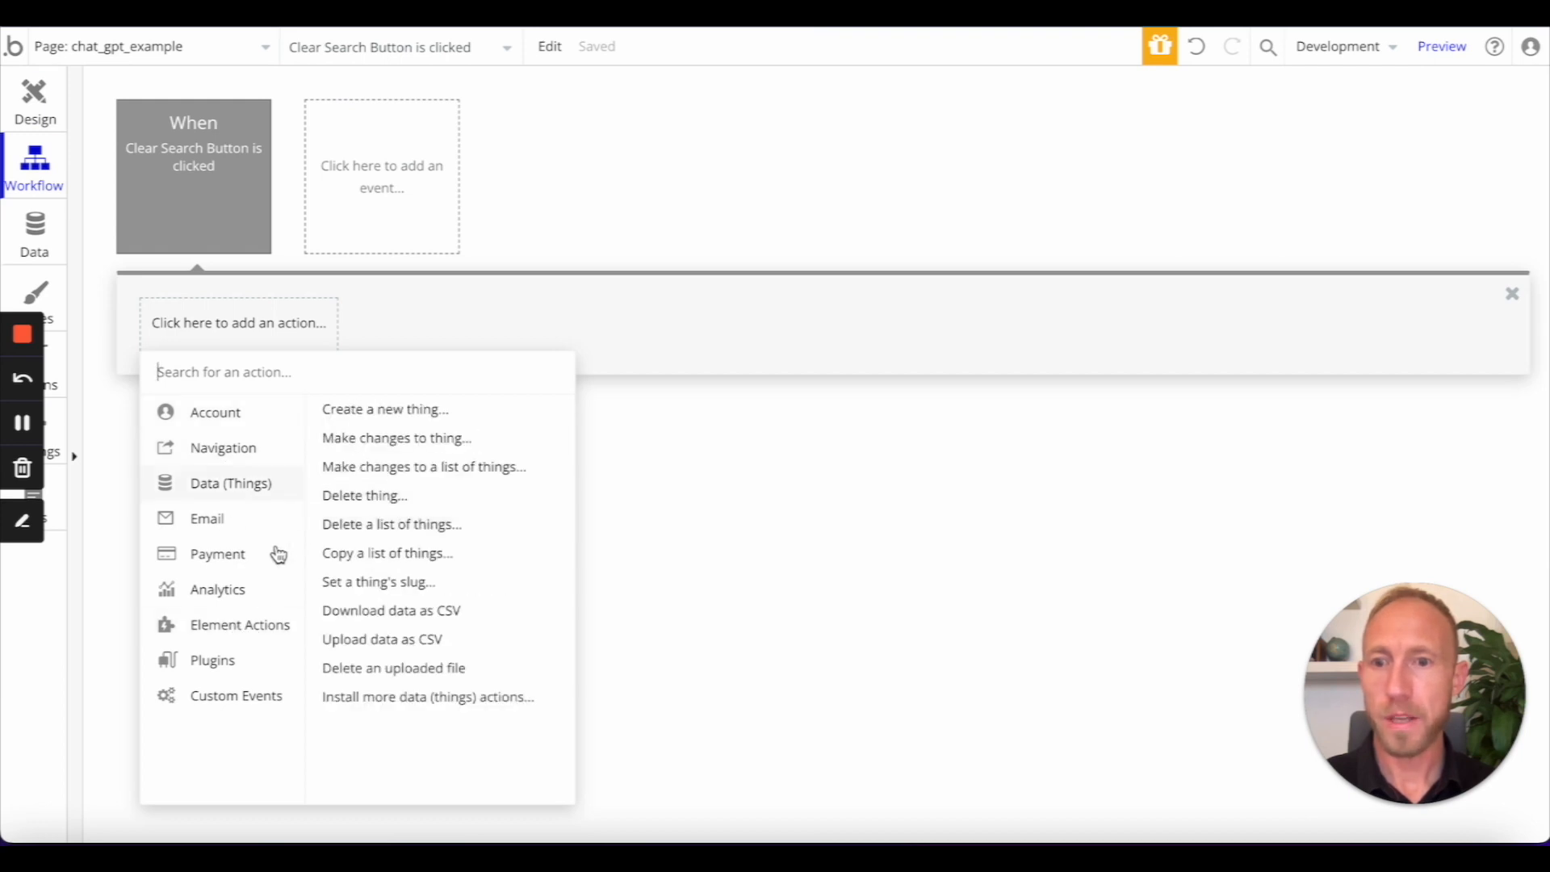
left_click(491, 536)
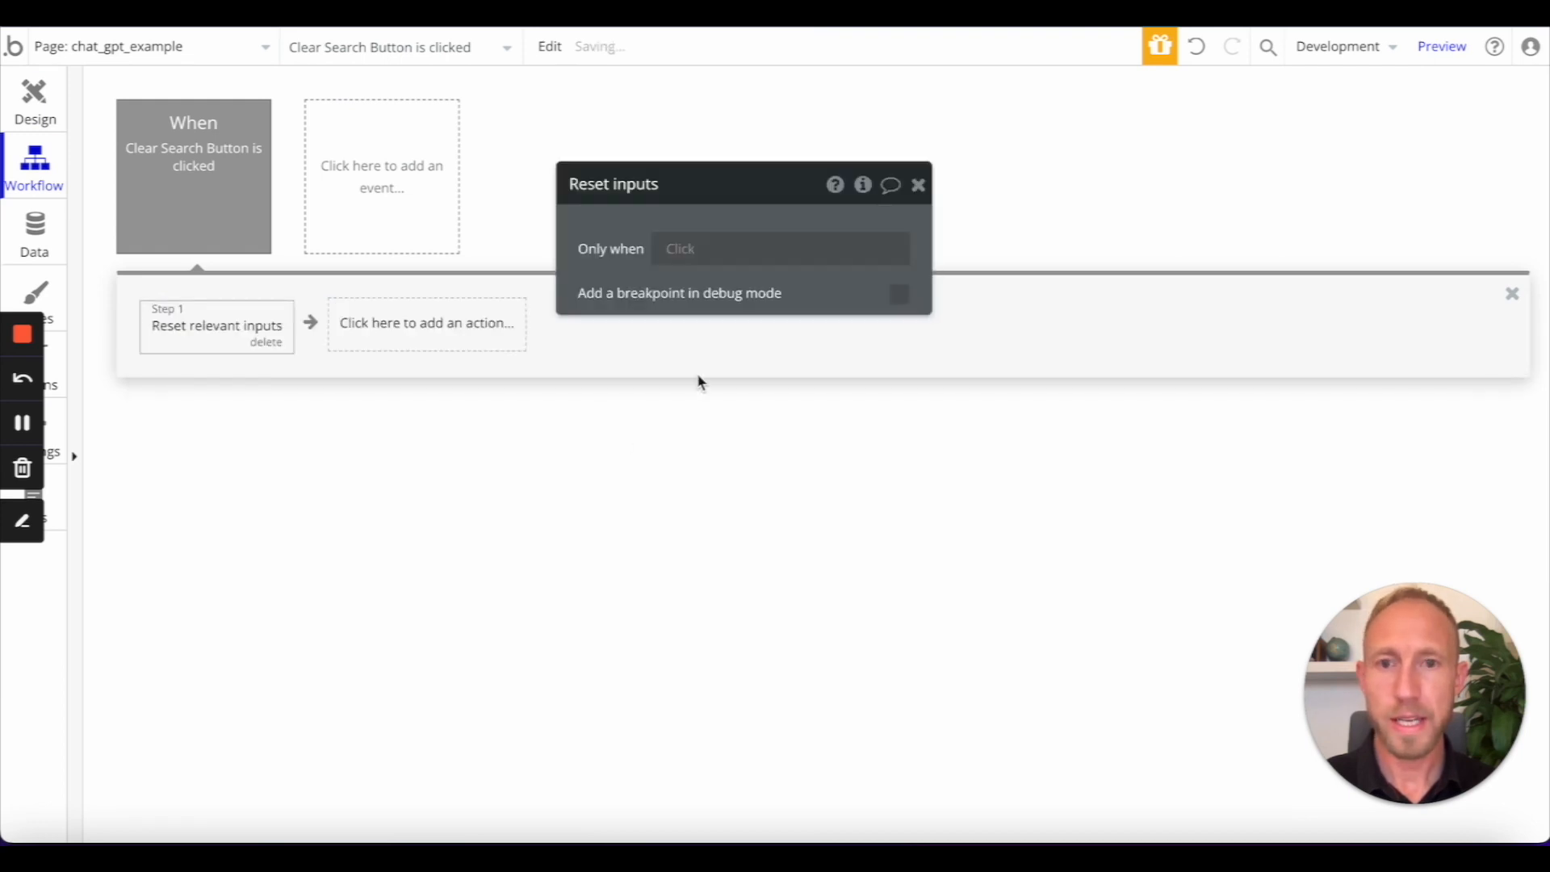
Step: Add Set state: Search box's Search Value = Input Search movie title's value
left_click(481, 307)
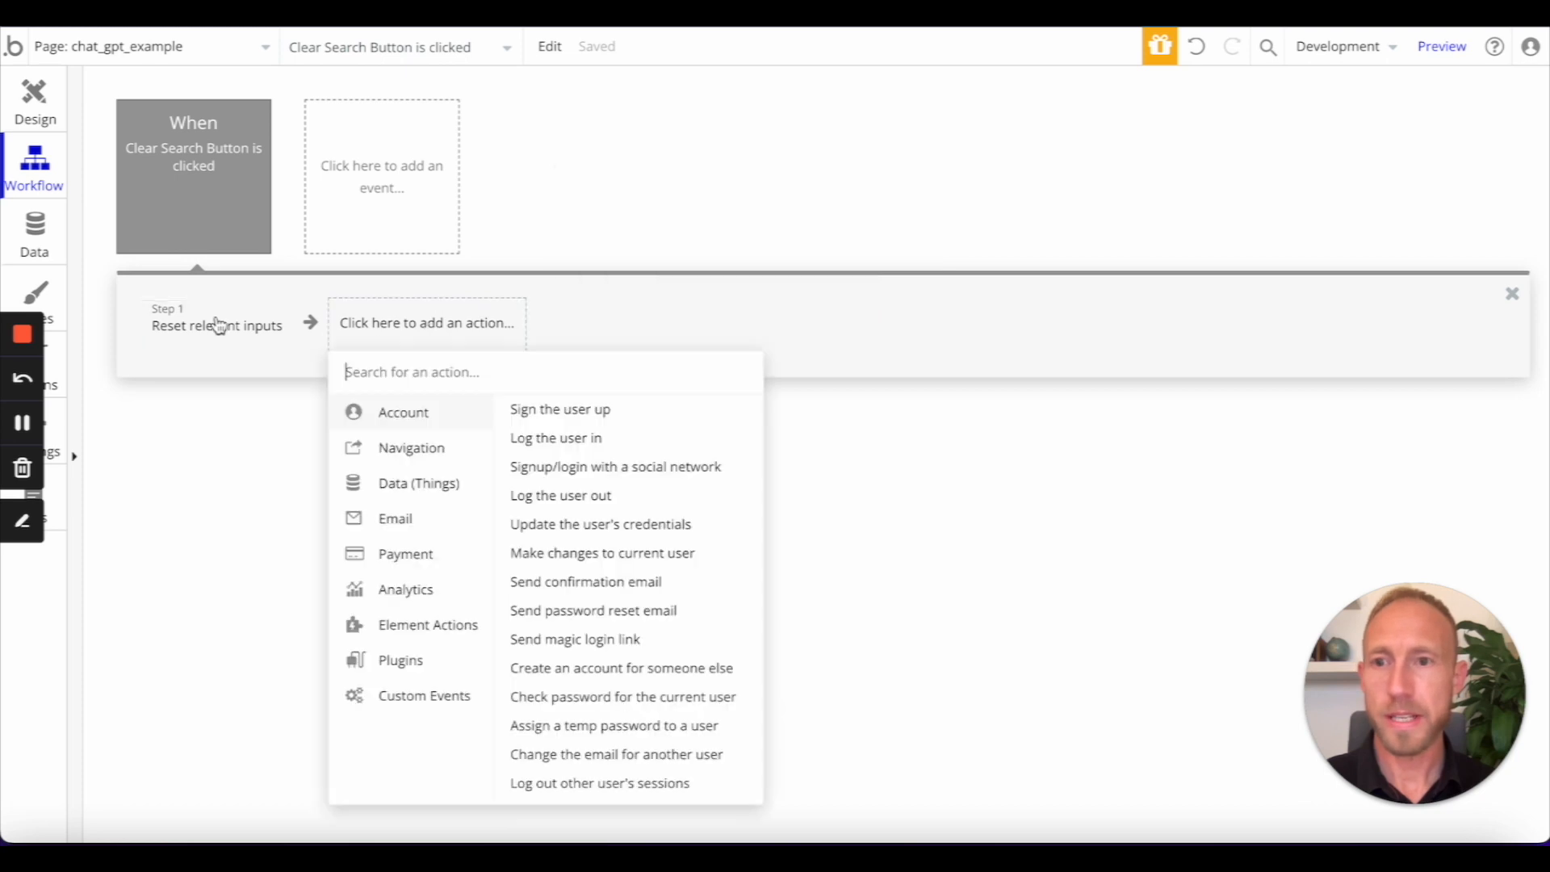
mouse_move(446, 625)
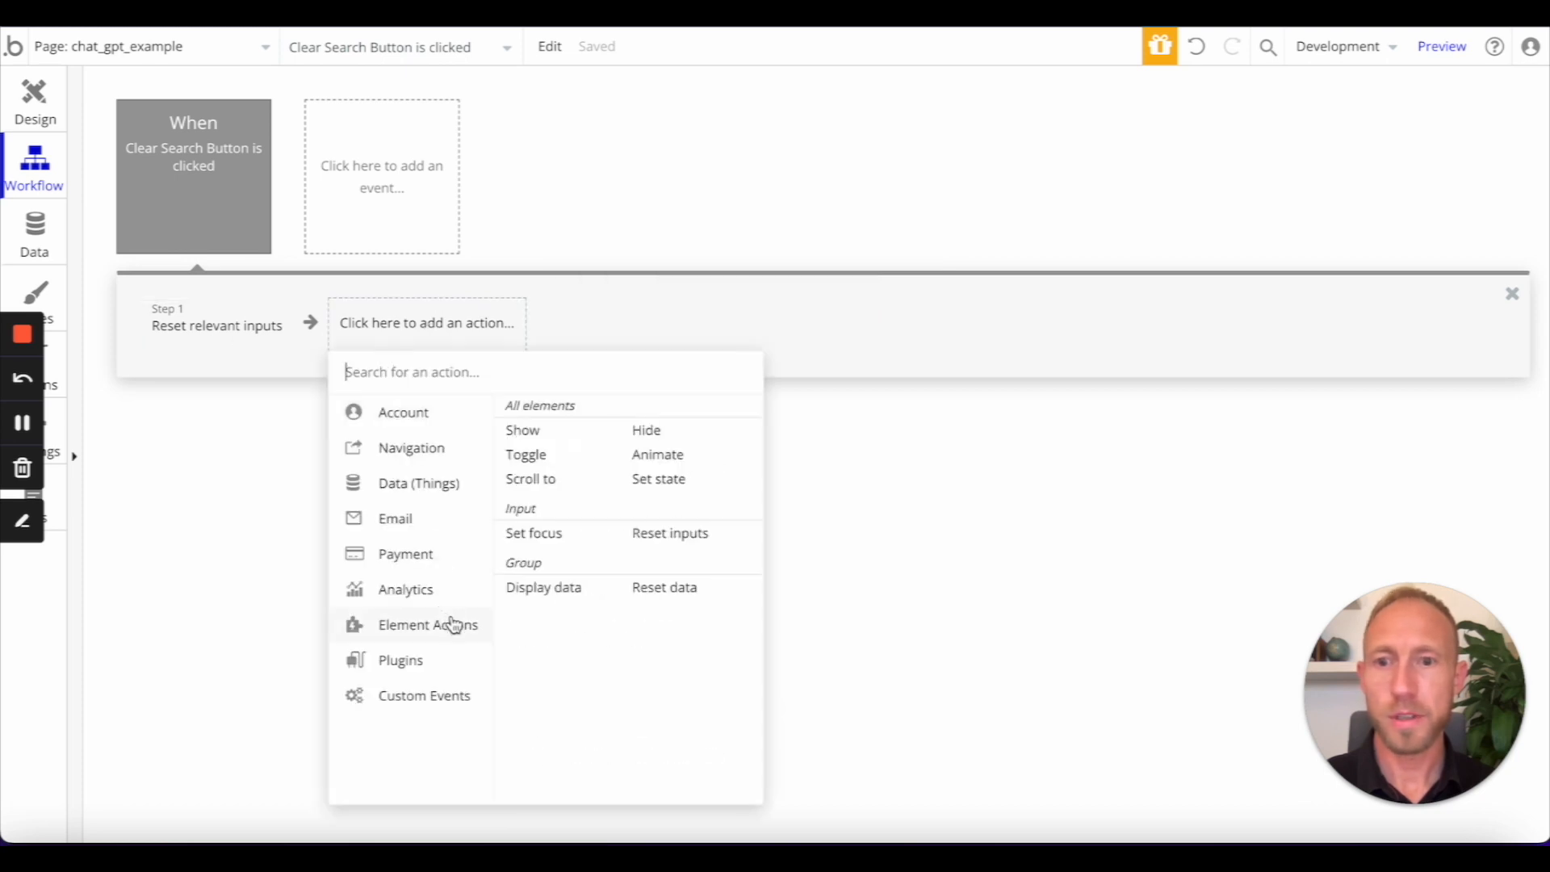
left_click(655, 483)
left_click(760, 246)
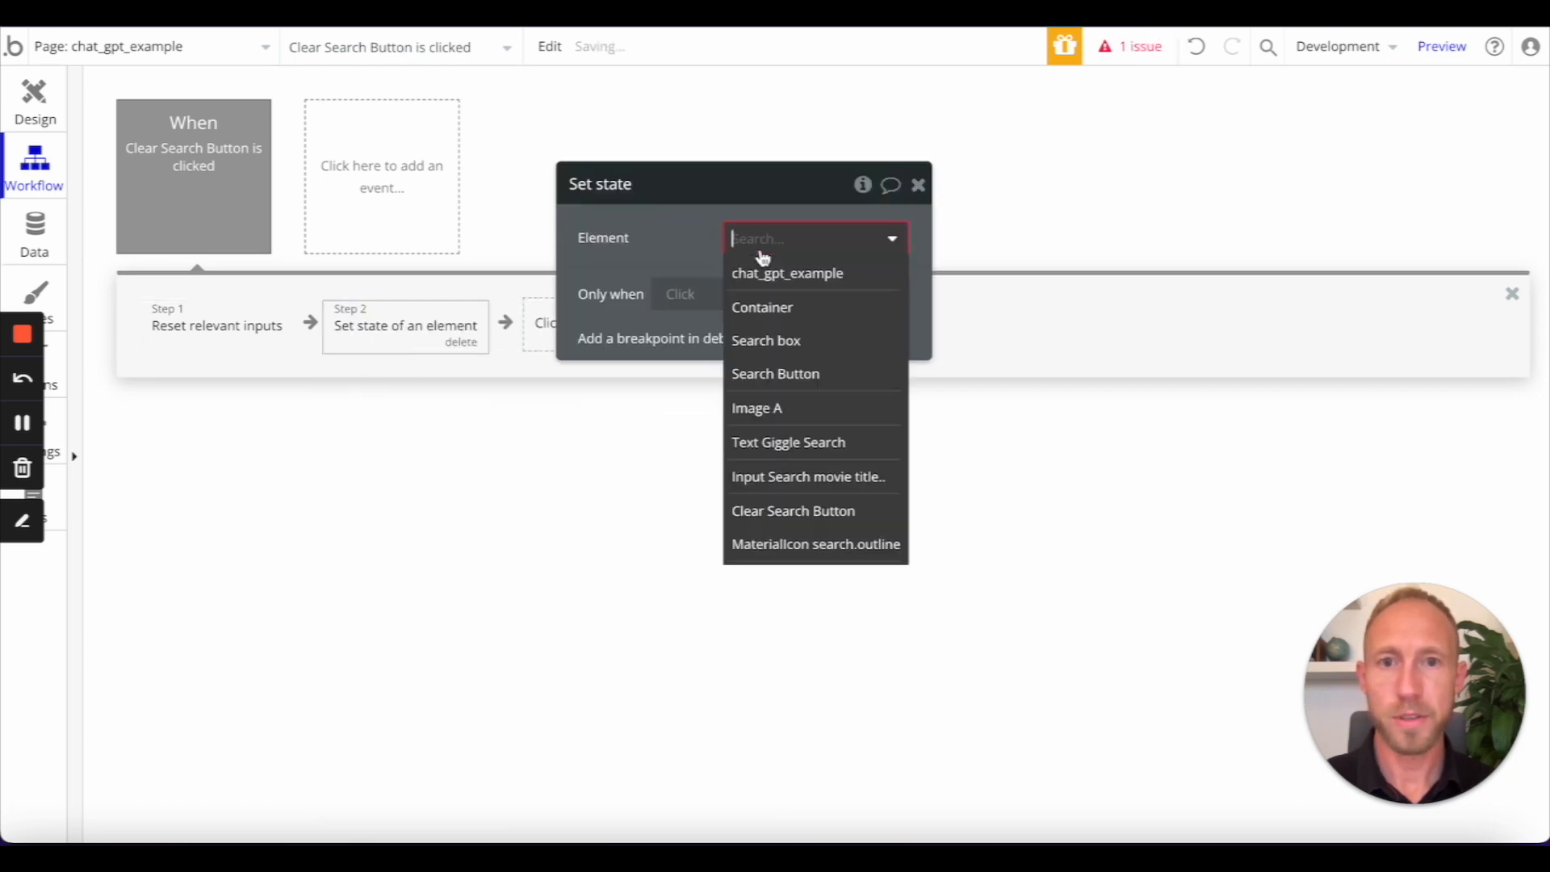
left_click(787, 343)
left_click(799, 282)
left_click(775, 315)
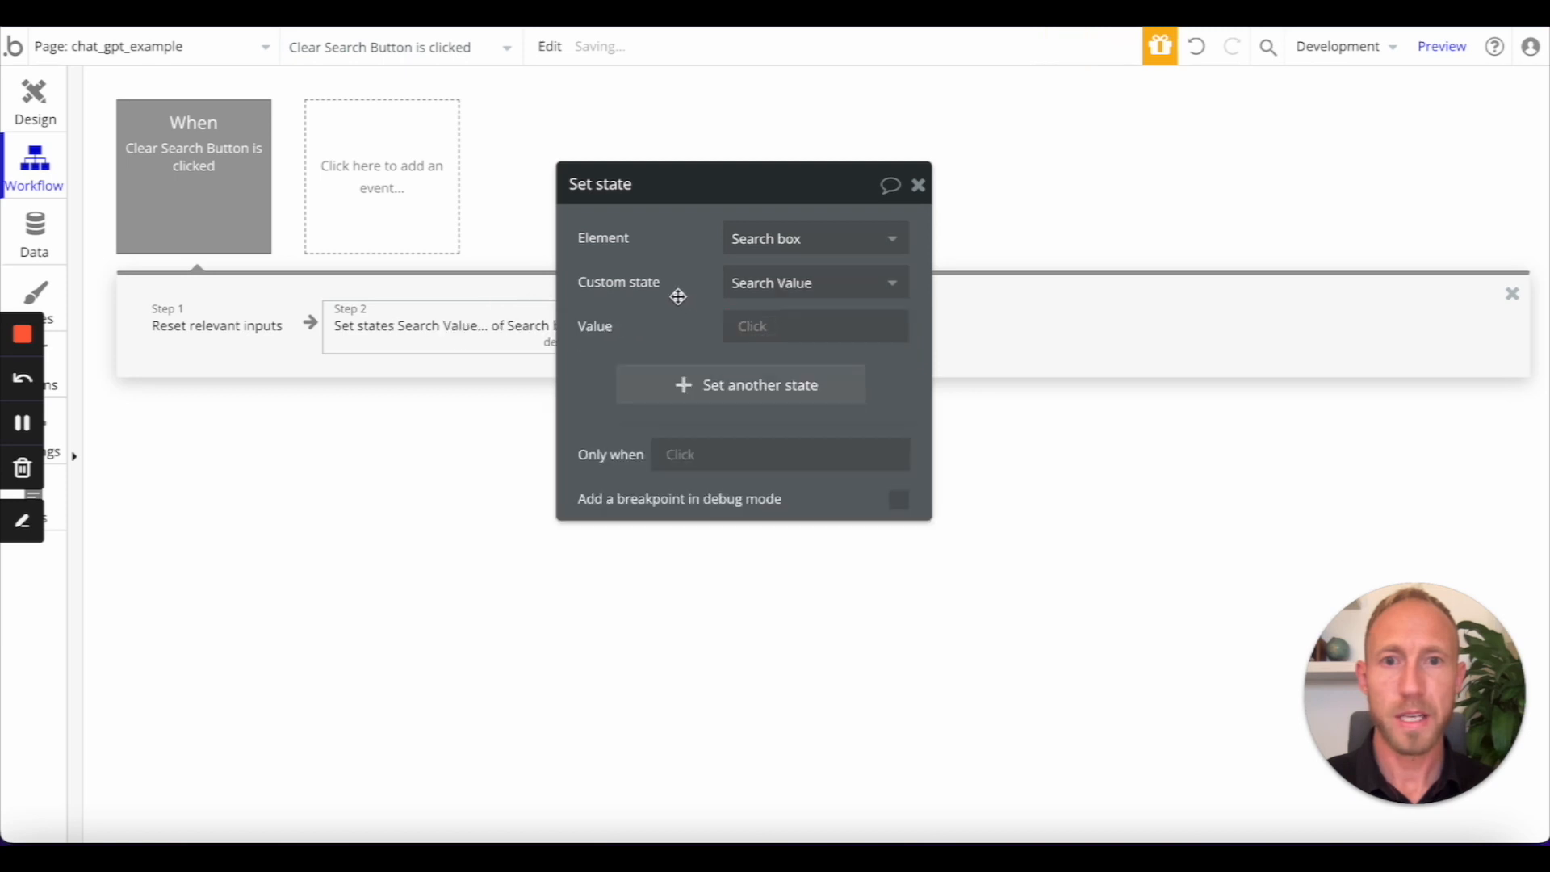
left_click(751, 325)
type("inpu")
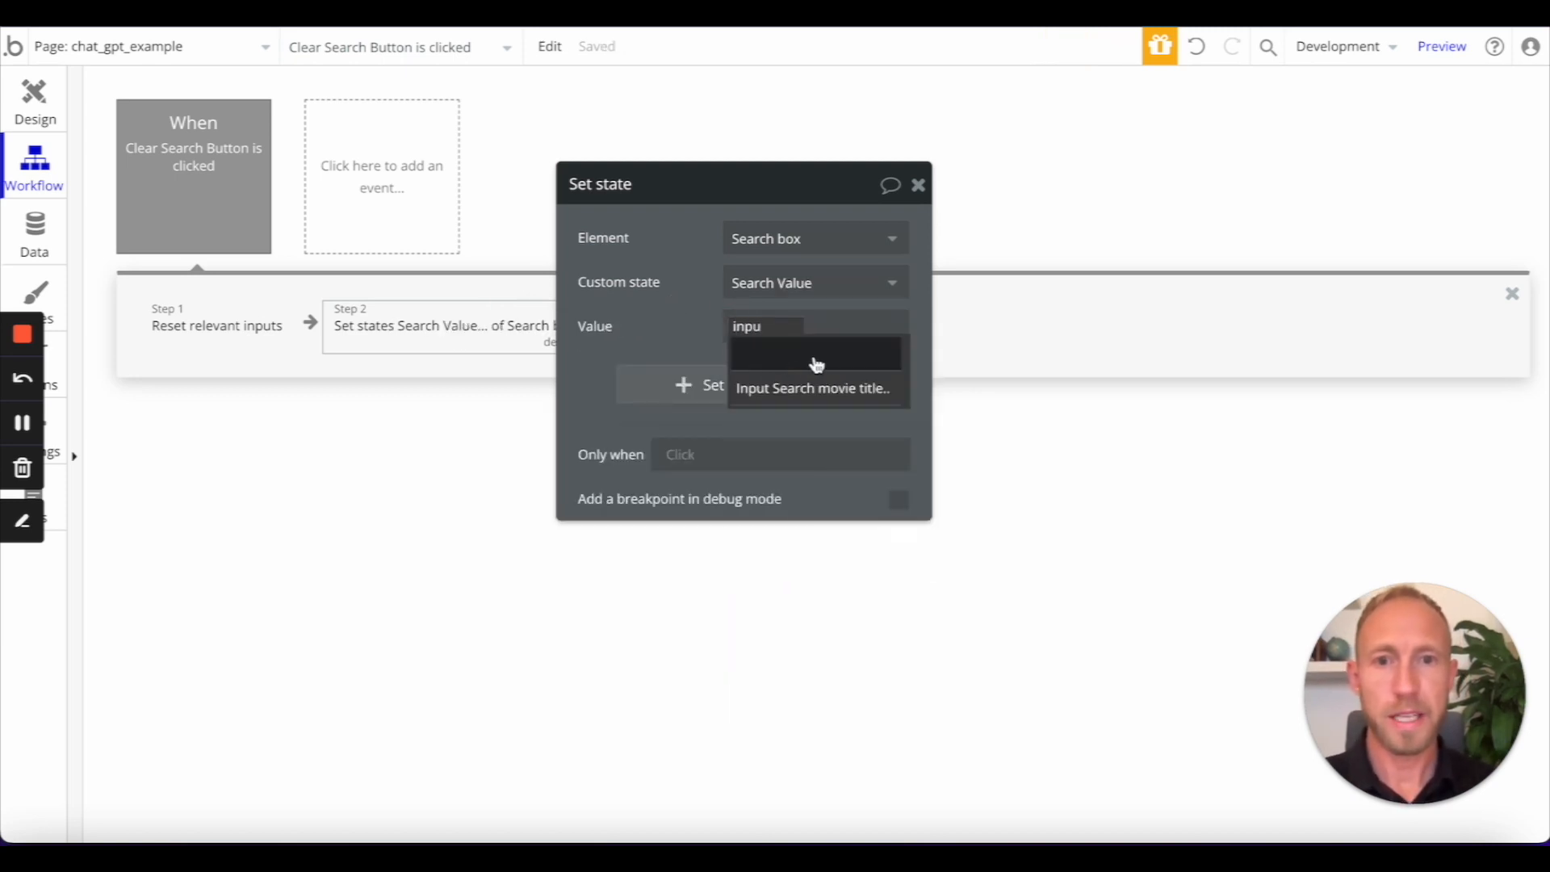
left_click(815, 389)
left_click(820, 372)
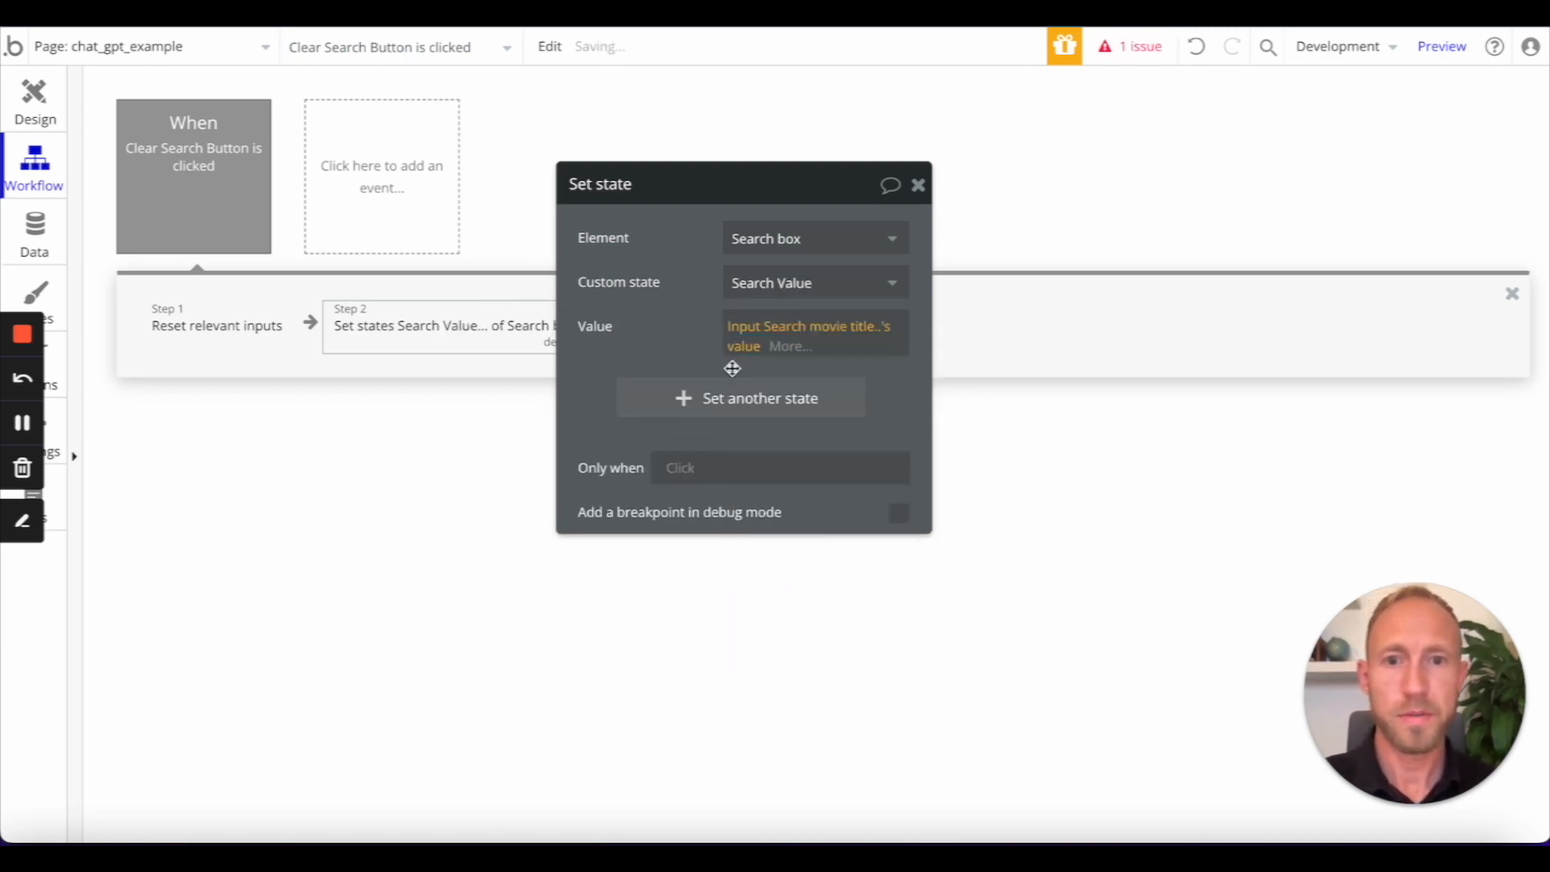
Step: Move the Set state step ahead of Reset inputs
left_click(286, 331)
left_click(477, 336)
left_click_drag(477, 336, 203, 331)
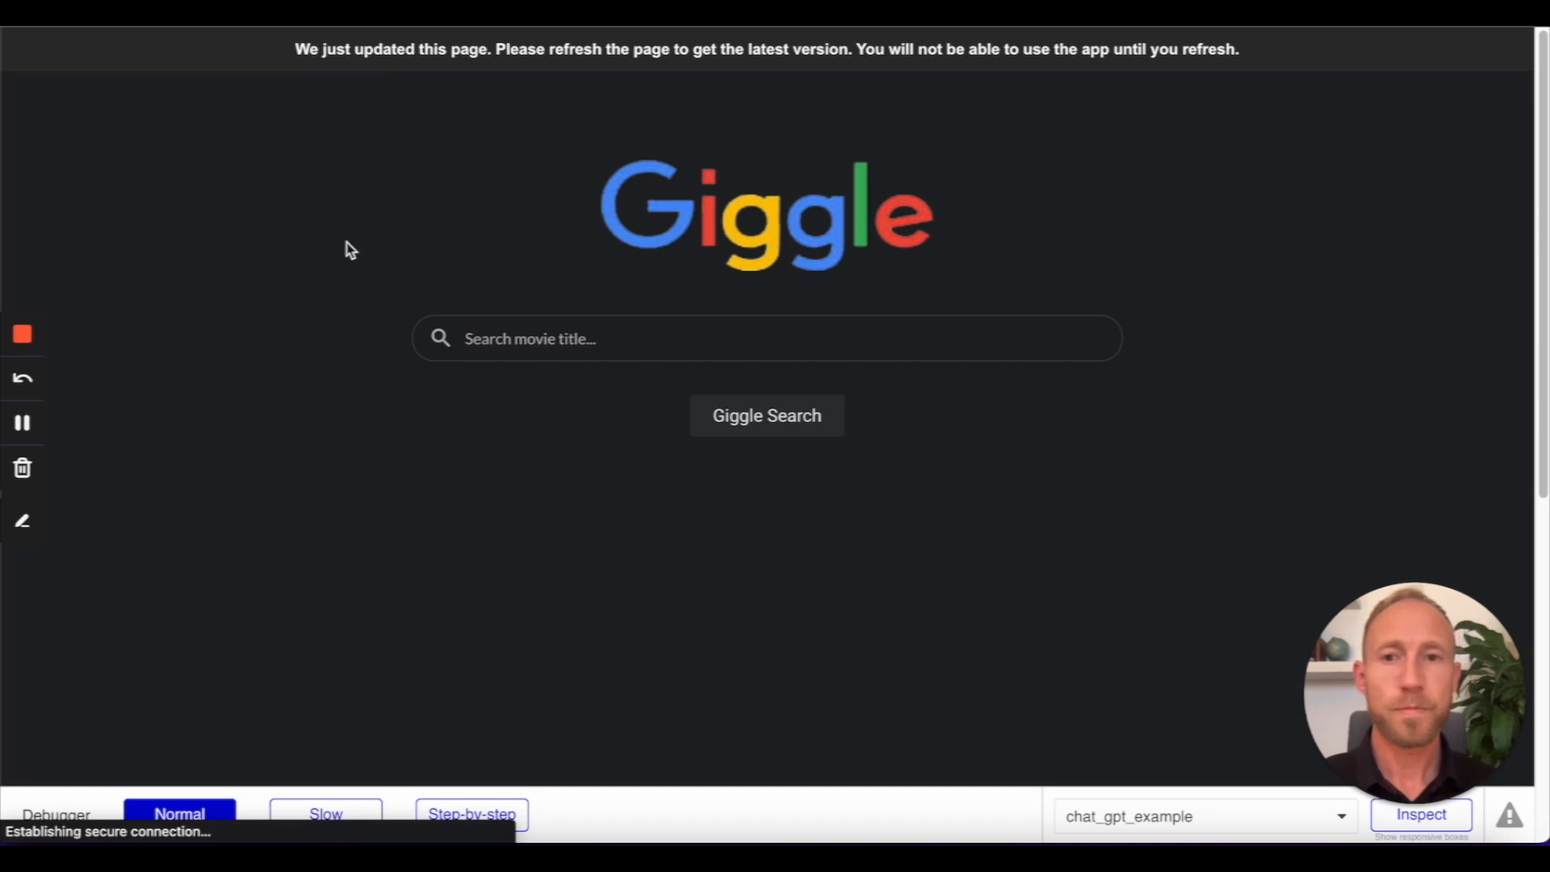
Step: In preview, type 'dumb' in the search box, clear it with the X, then return to the editor
left_click(563, 336)
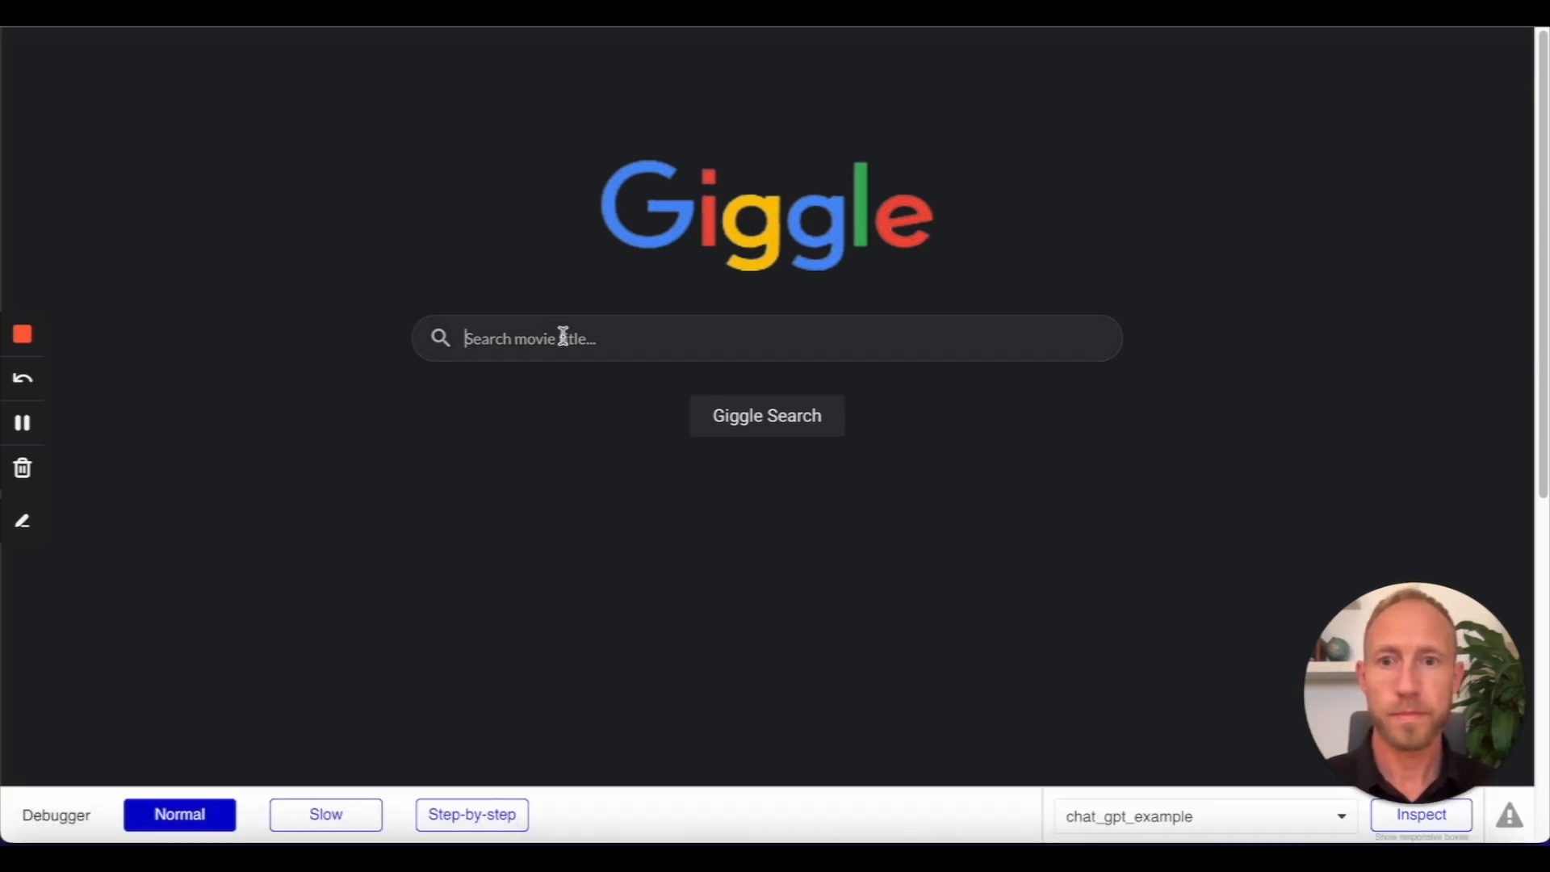
type("dumb and dummber")
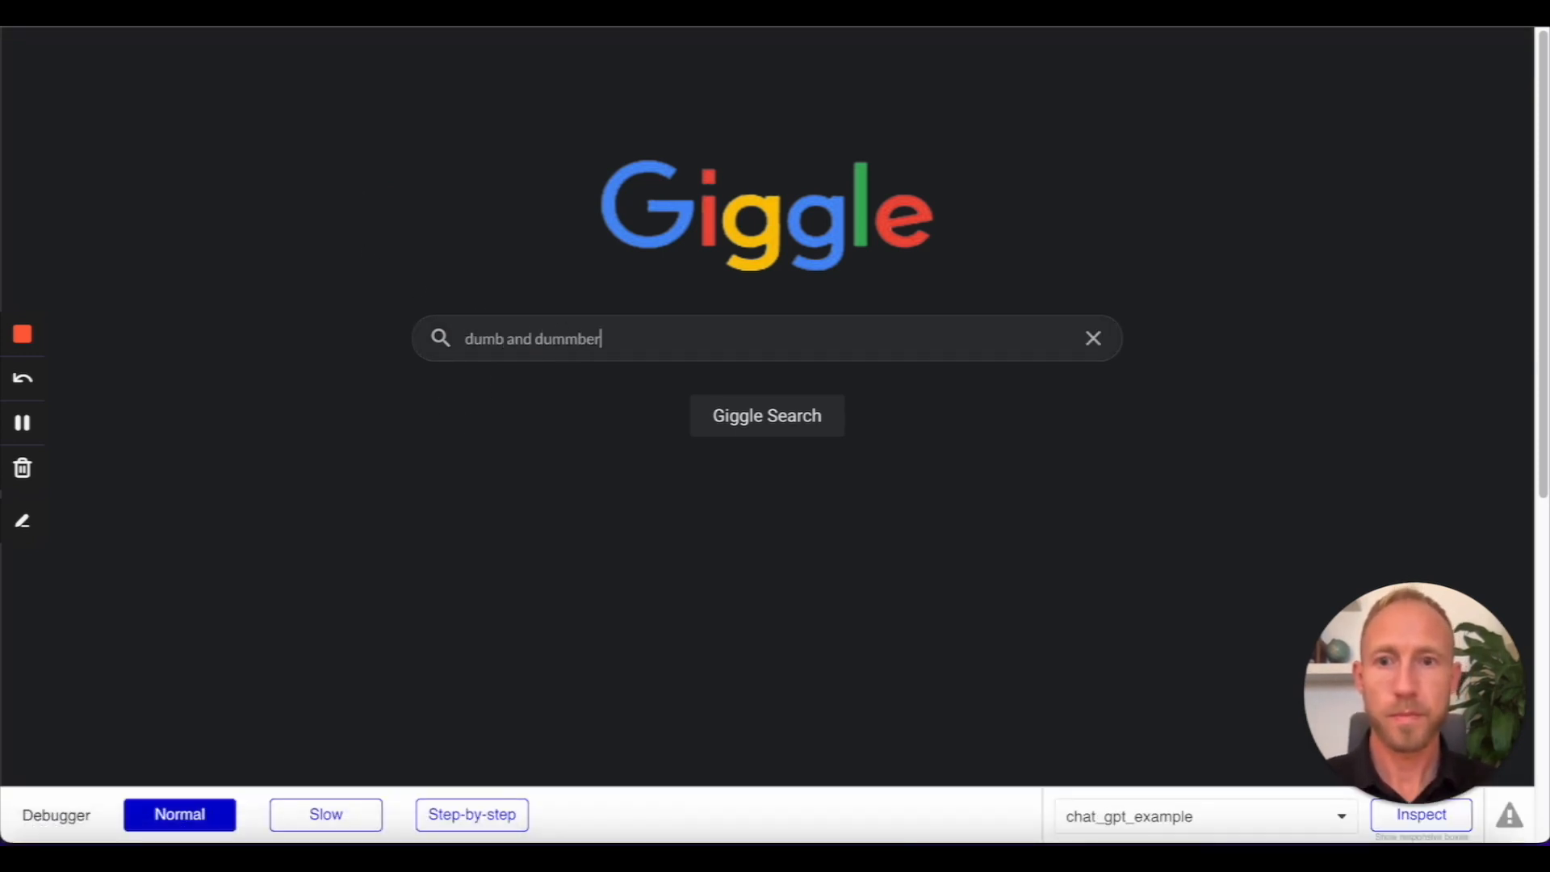
left_click(1093, 338)
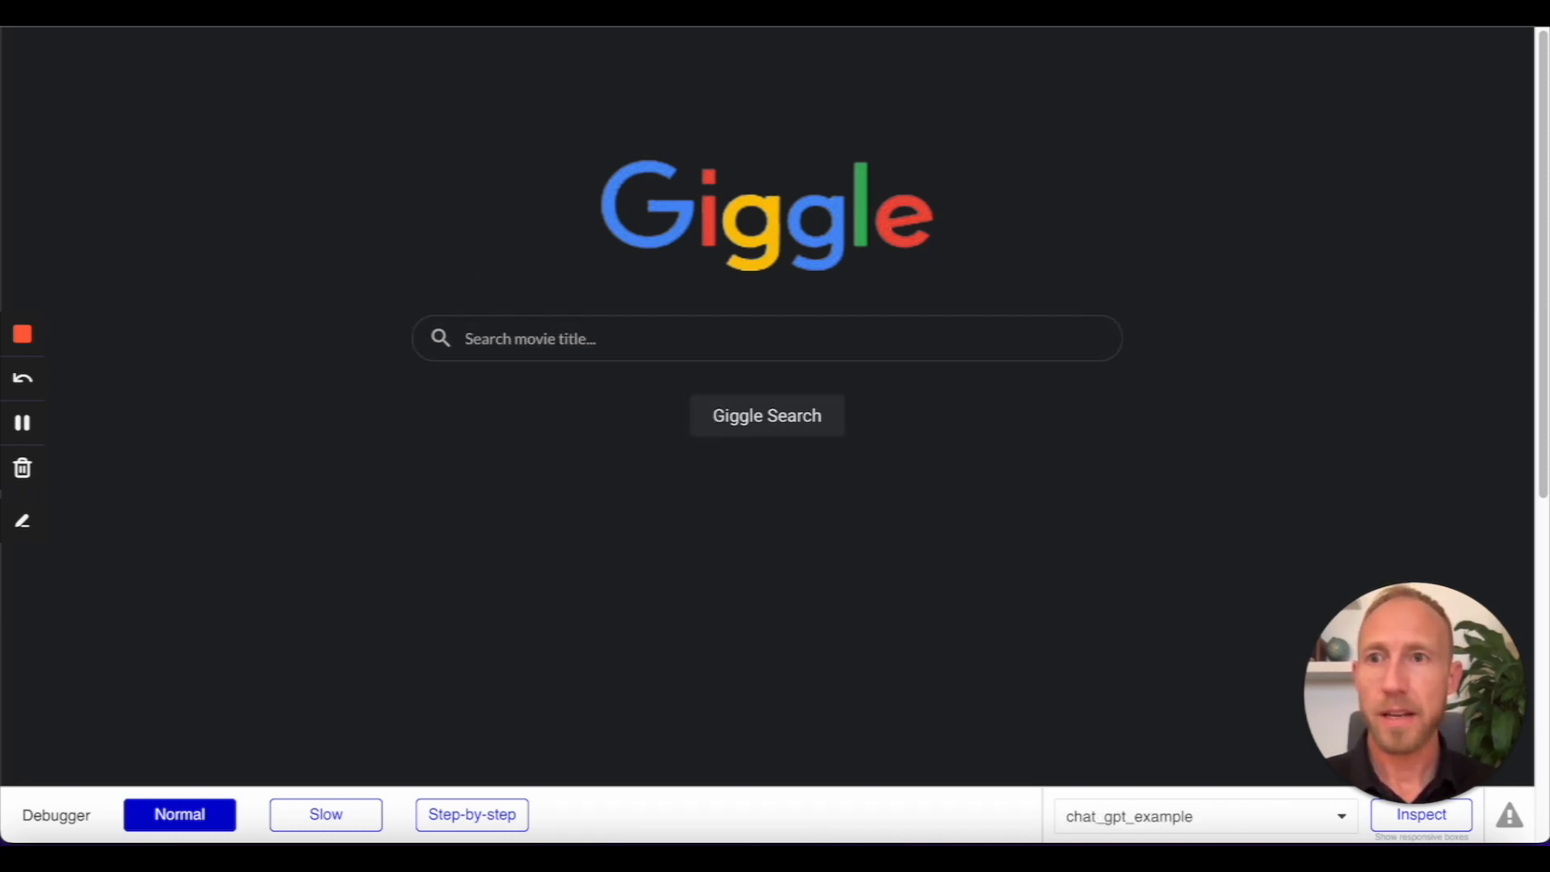
left_click(271, 9)
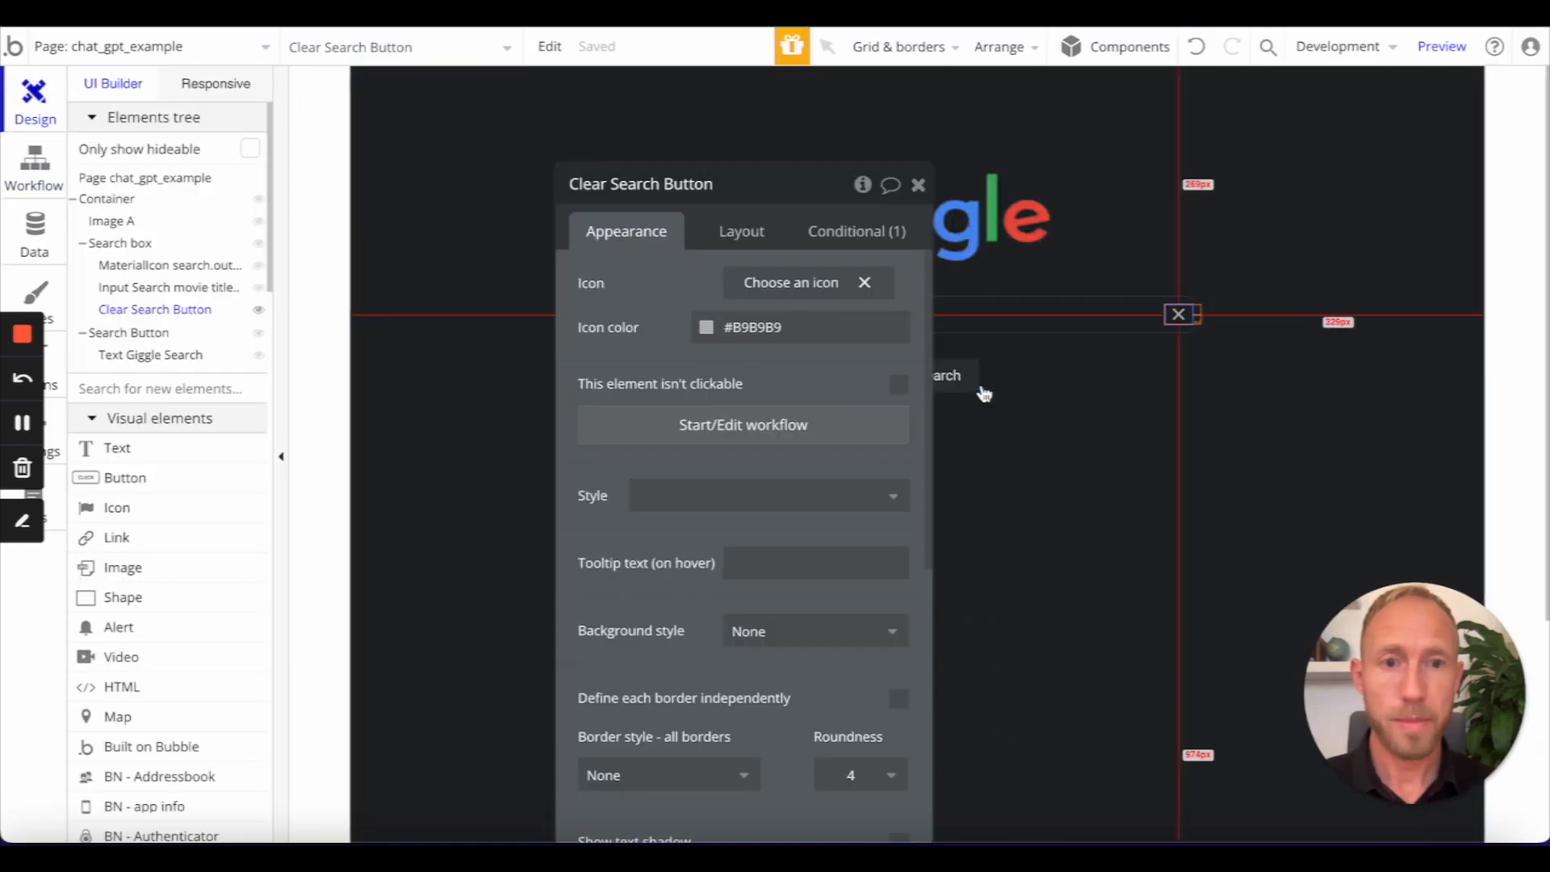
Step: Start a Search Button click workflow with the Open AI API - Movie Quotes action
left_click(969, 380)
left_click(654, 434)
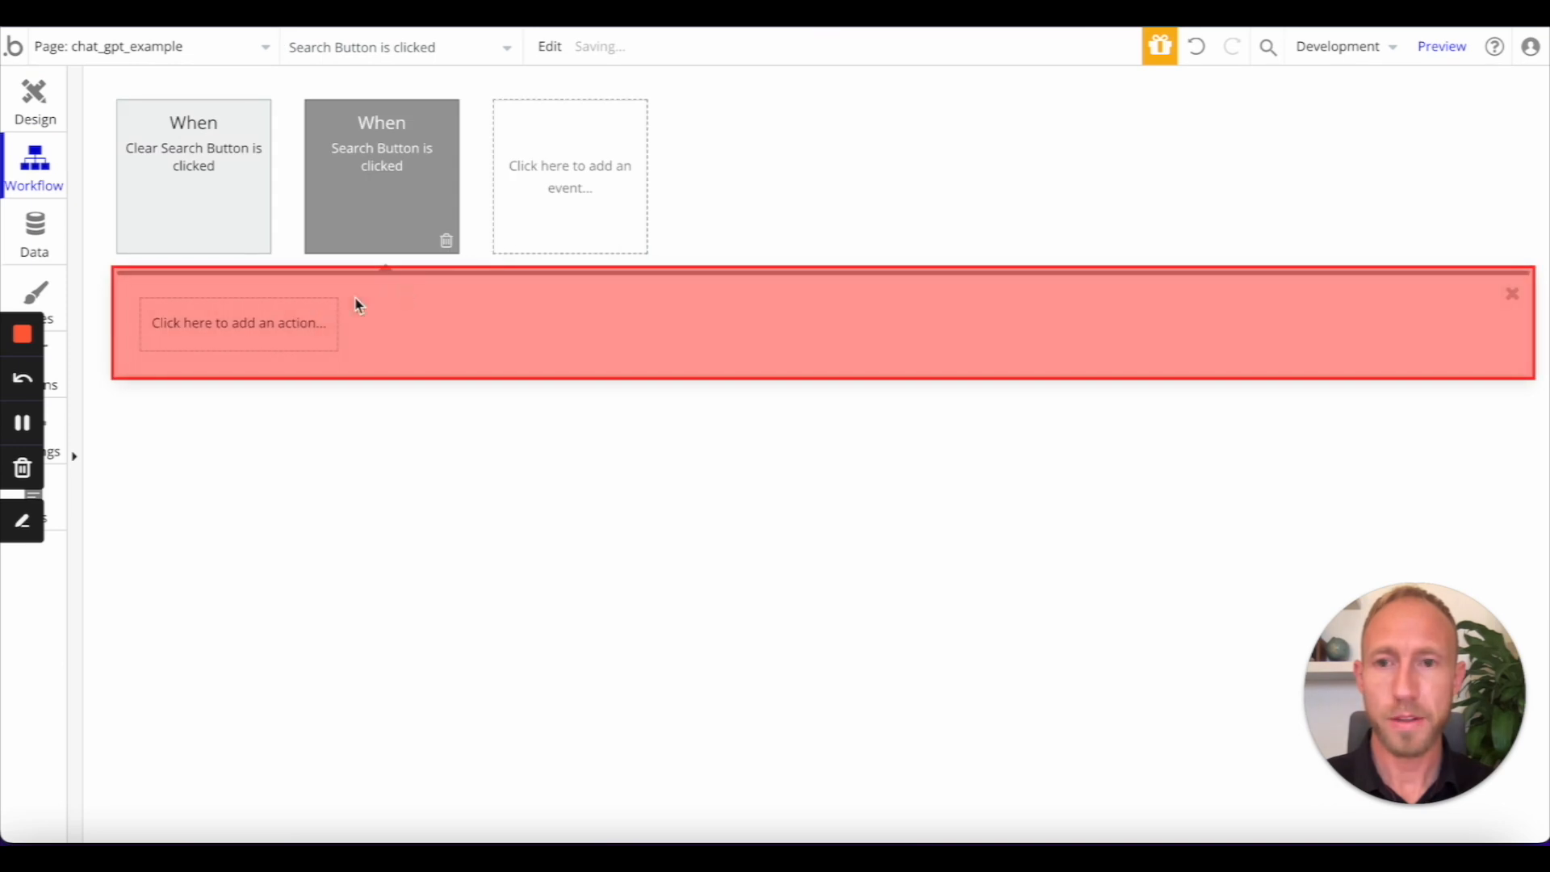
left_click(272, 327)
type("open")
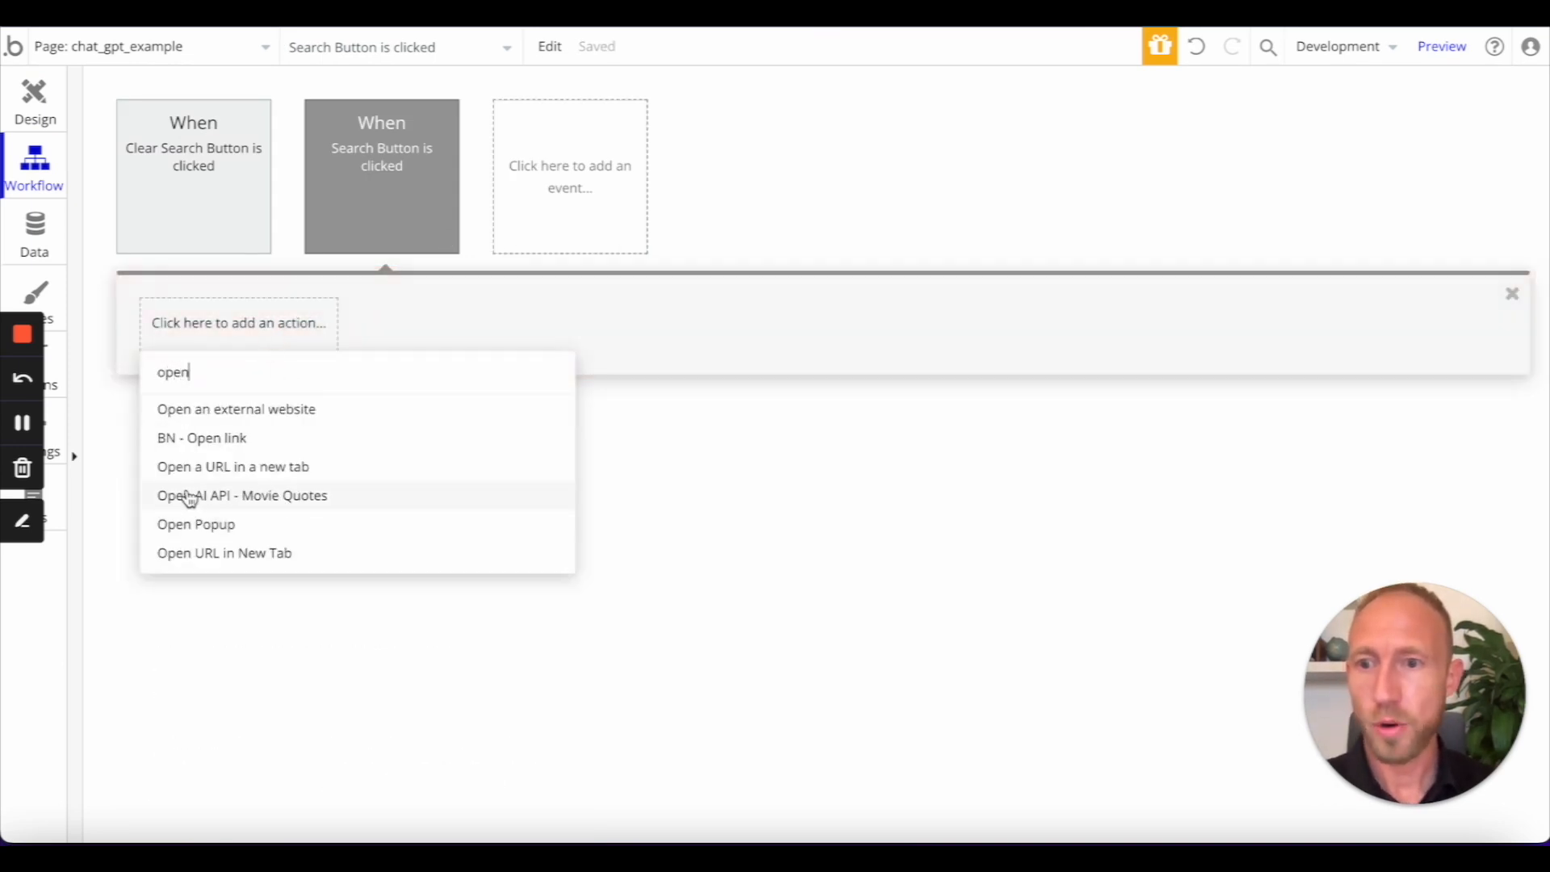
left_click(235, 497)
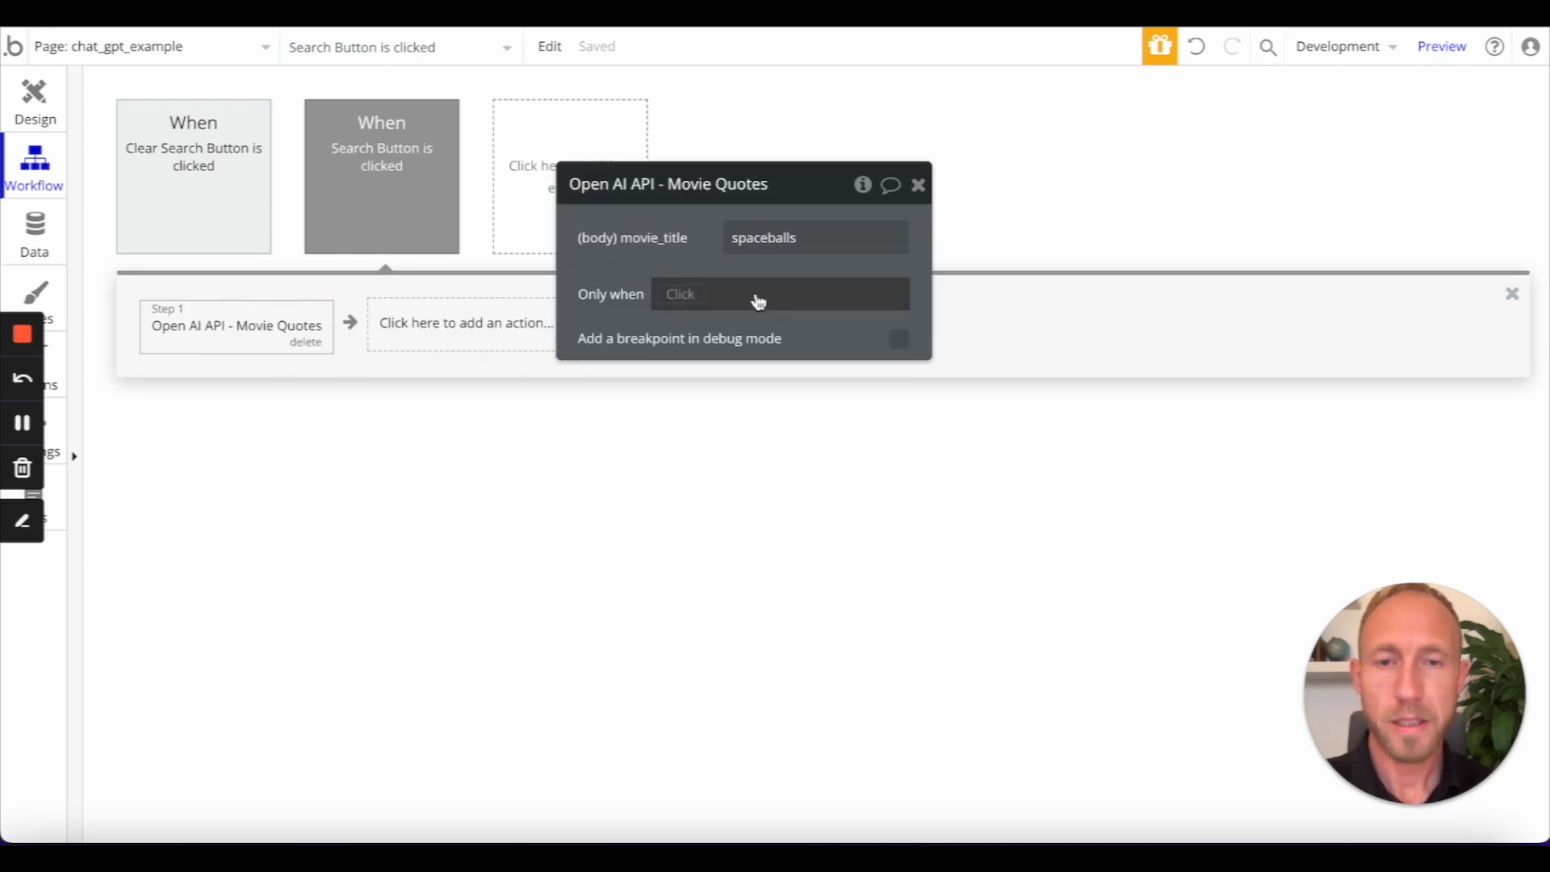
Step: Replace the sample spaceballs with Input Search movie title's value as movie_title
double_click(779, 238)
key("BackSpace")
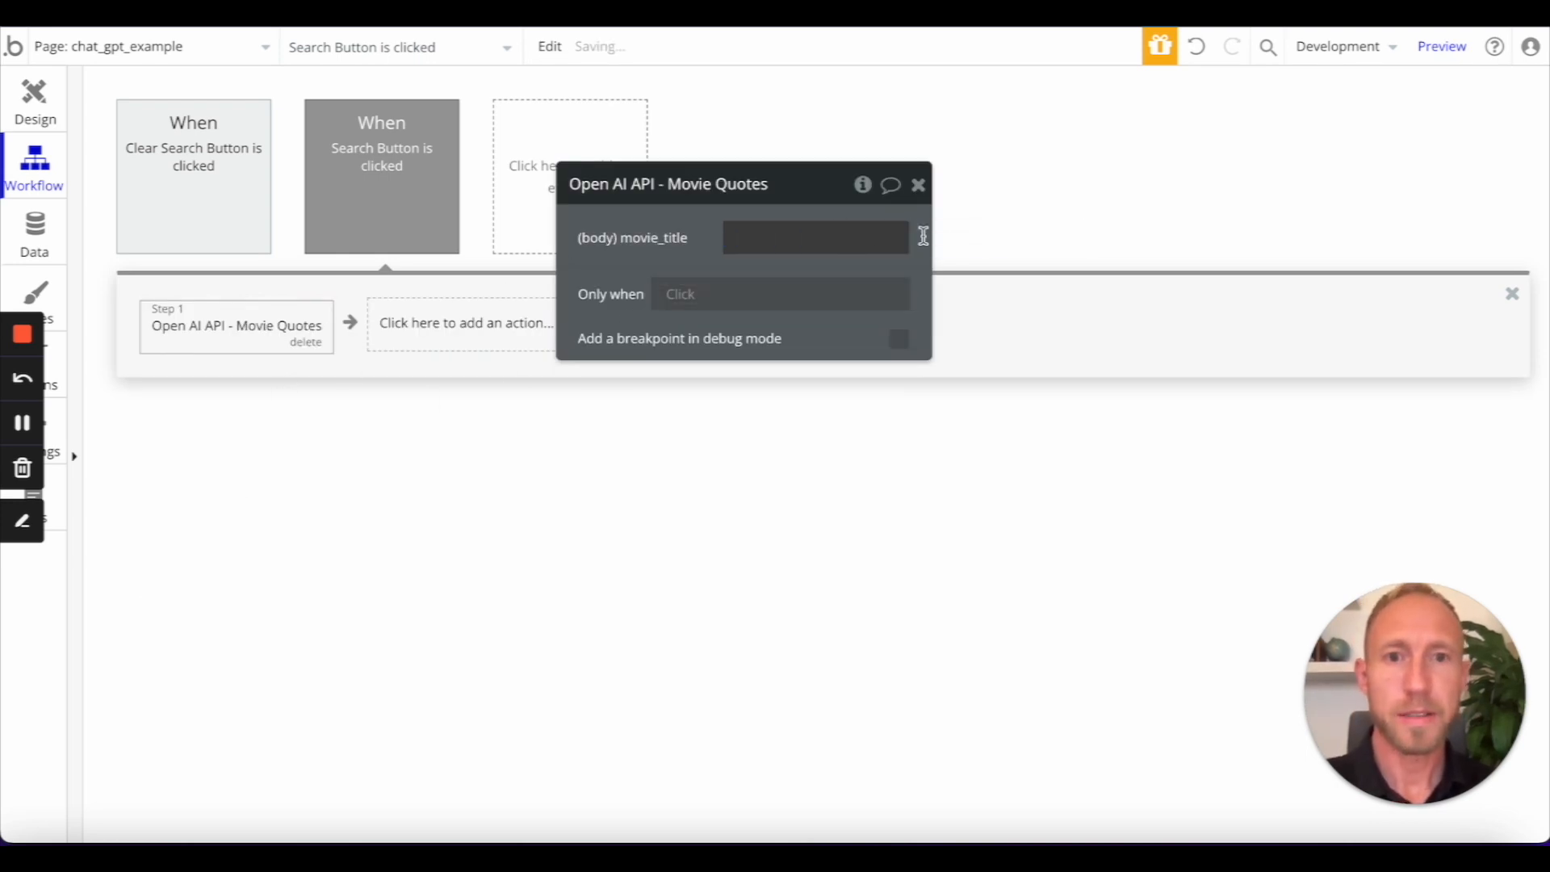
left_click(919, 238)
type("movi")
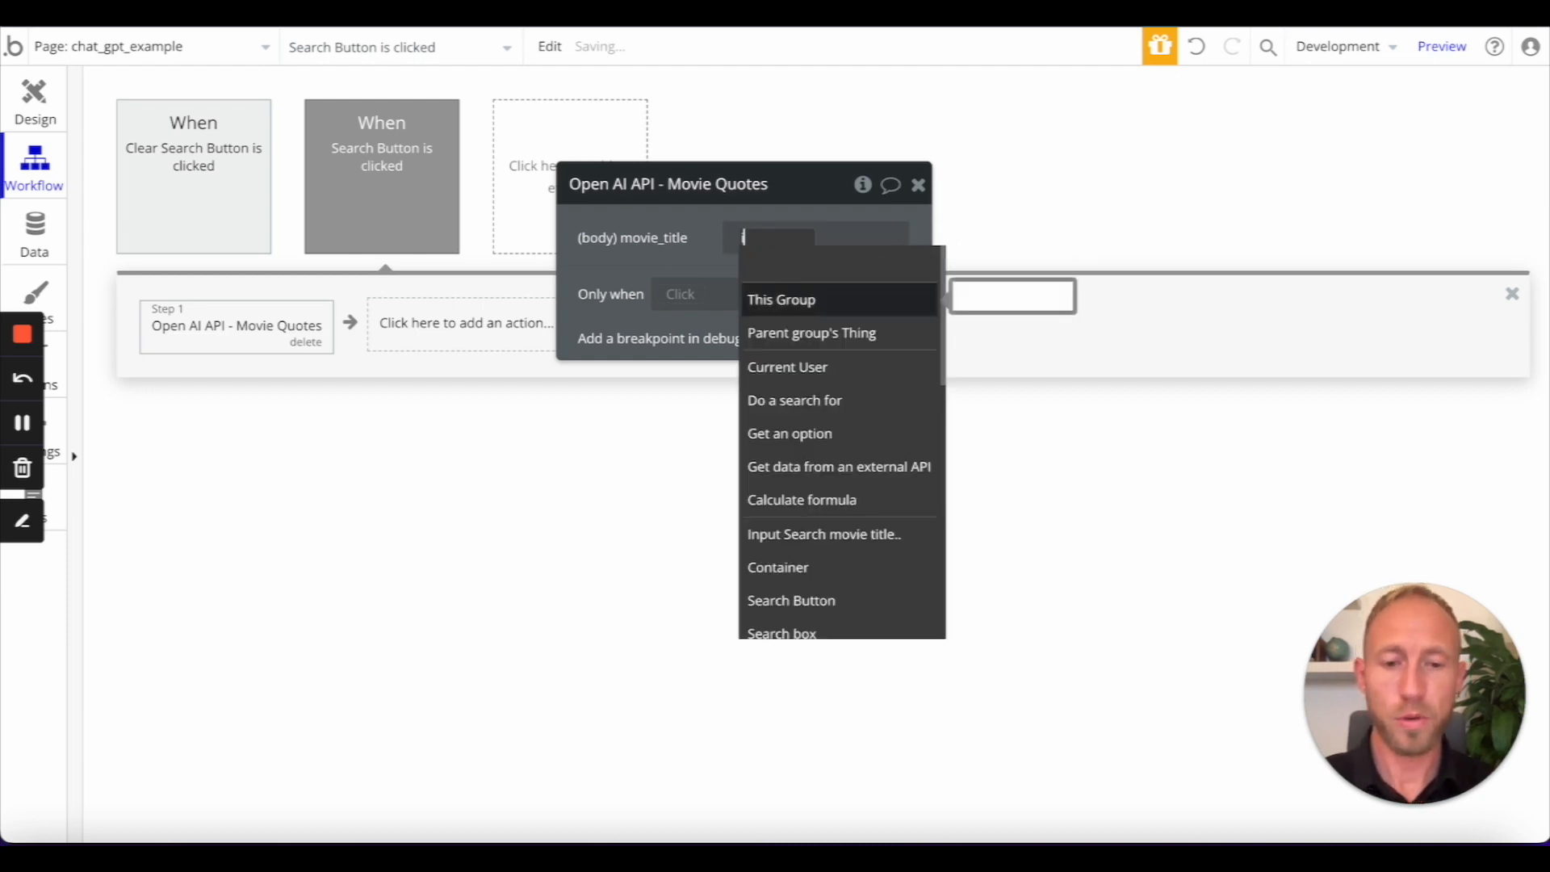
left_click(818, 301)
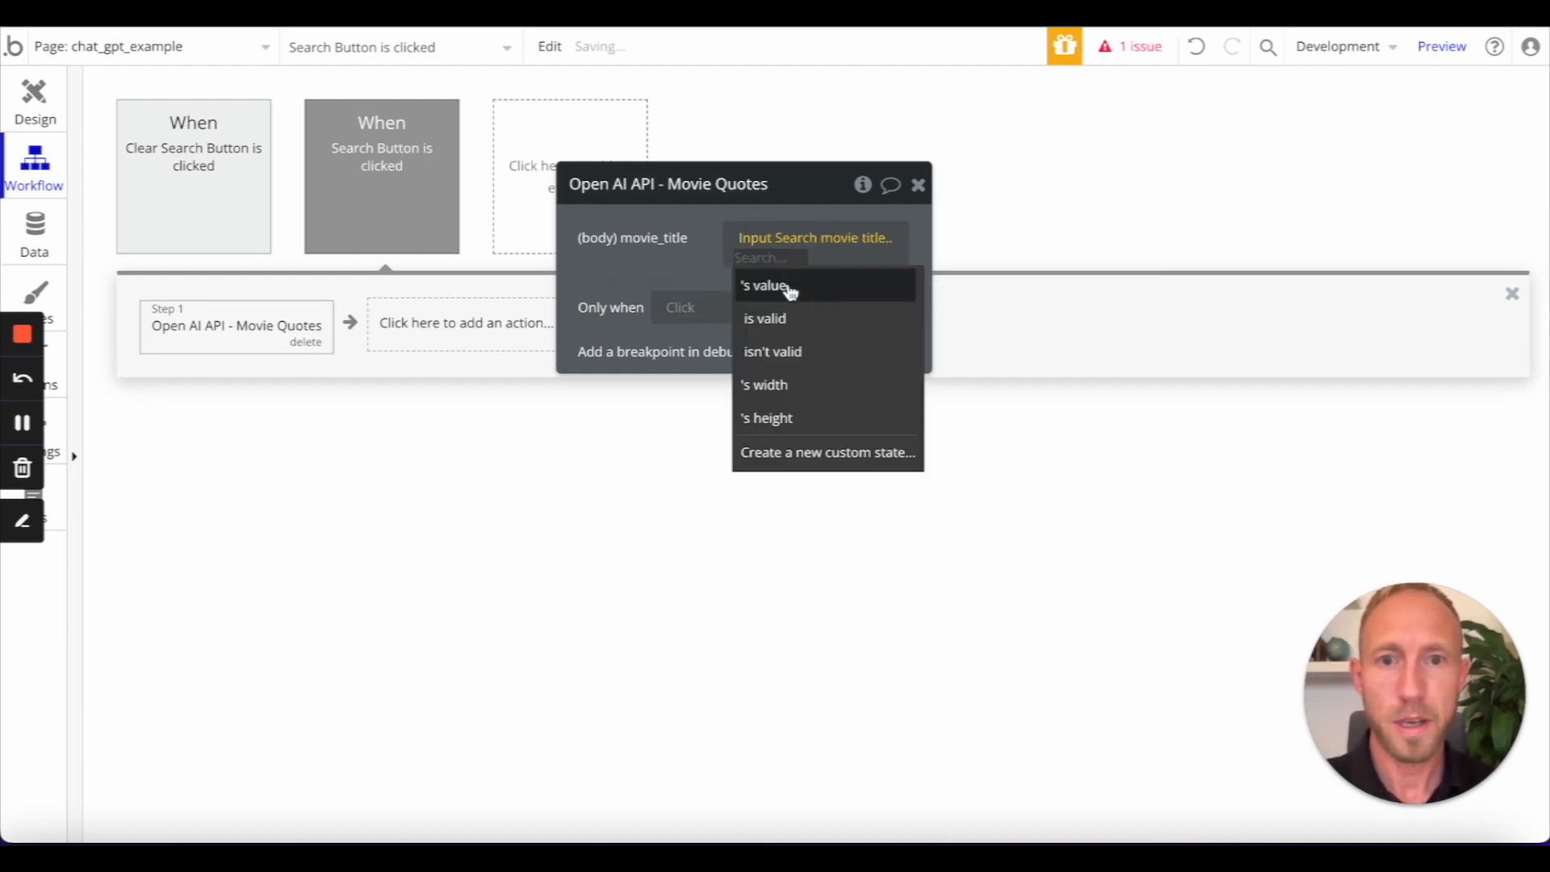
left_click(795, 289)
left_click_drag(792, 191, 1037, 142)
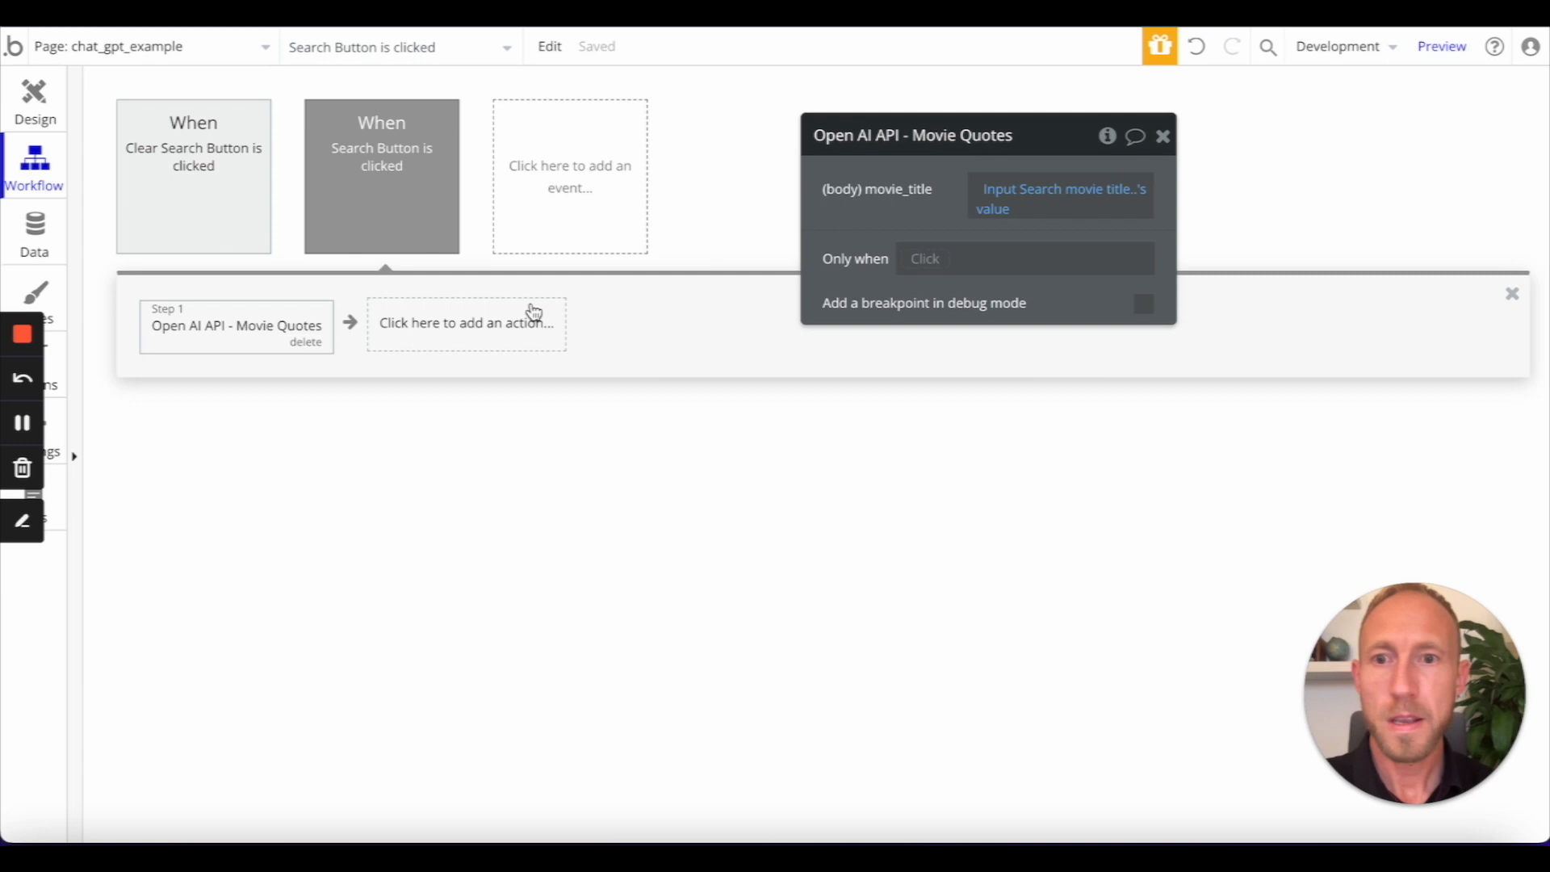
left_click(454, 323)
Step: Add a Set state action as step 2, targeting the chat_gpt_example page element
mouse_move(484, 638)
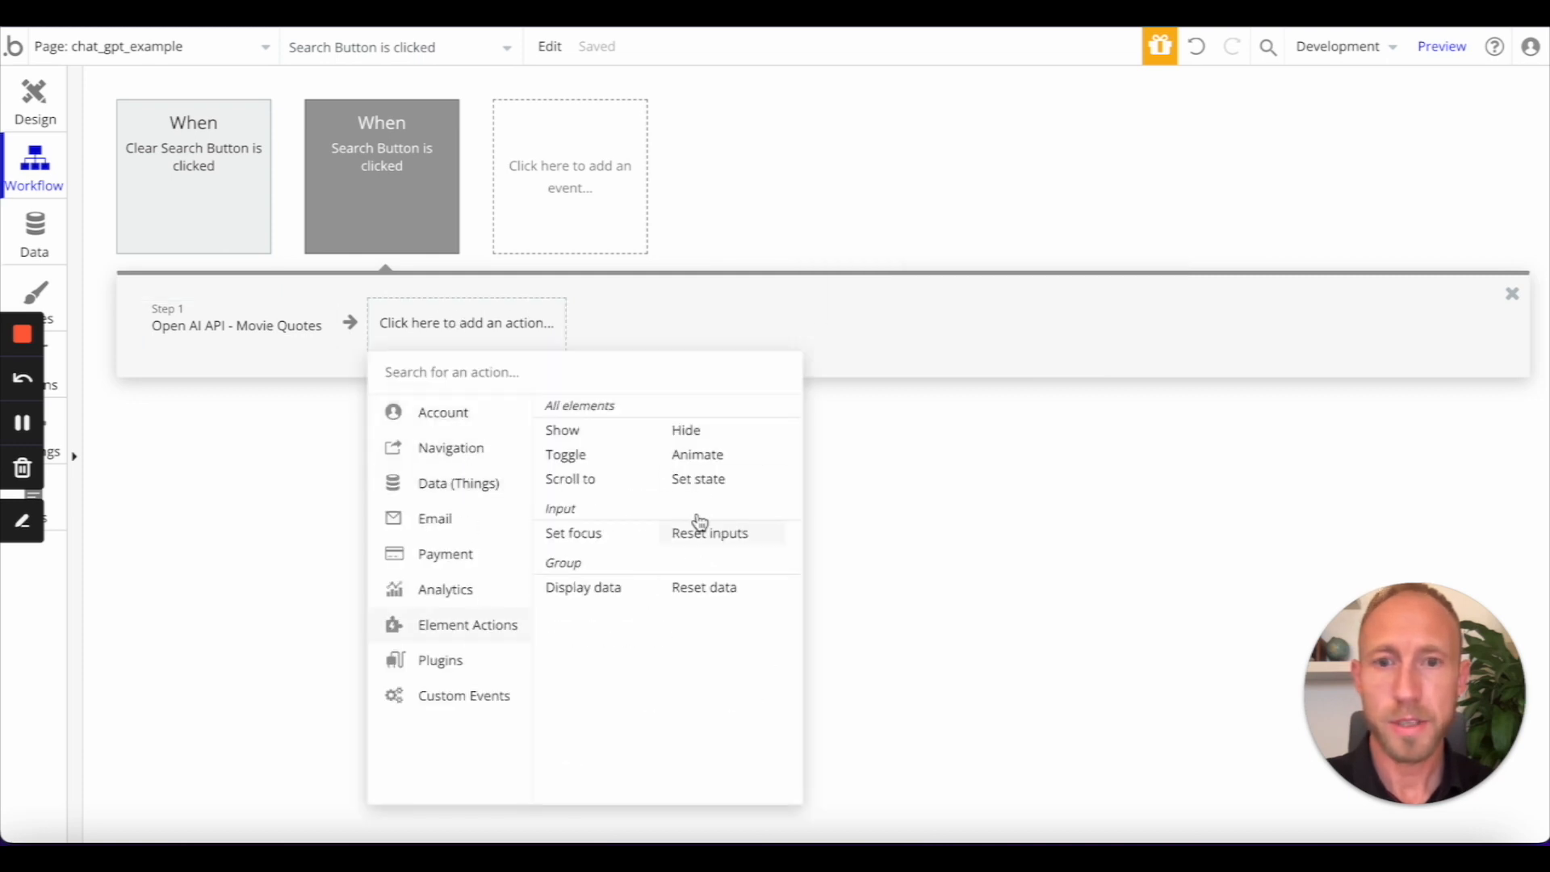
left_click(714, 482)
left_click(1034, 189)
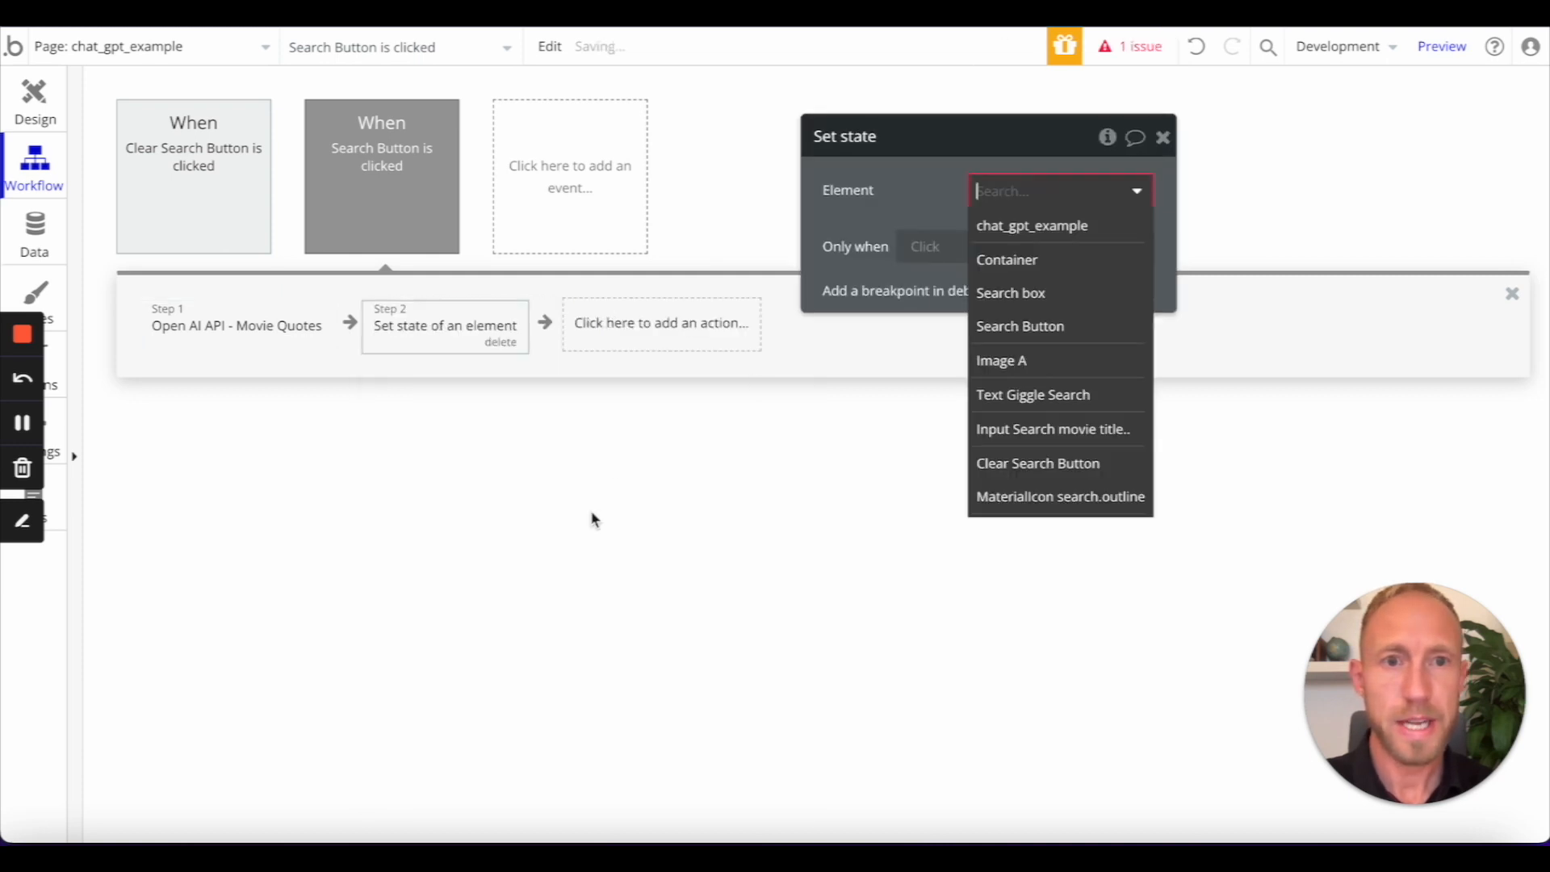
left_click(1026, 227)
left_click(996, 234)
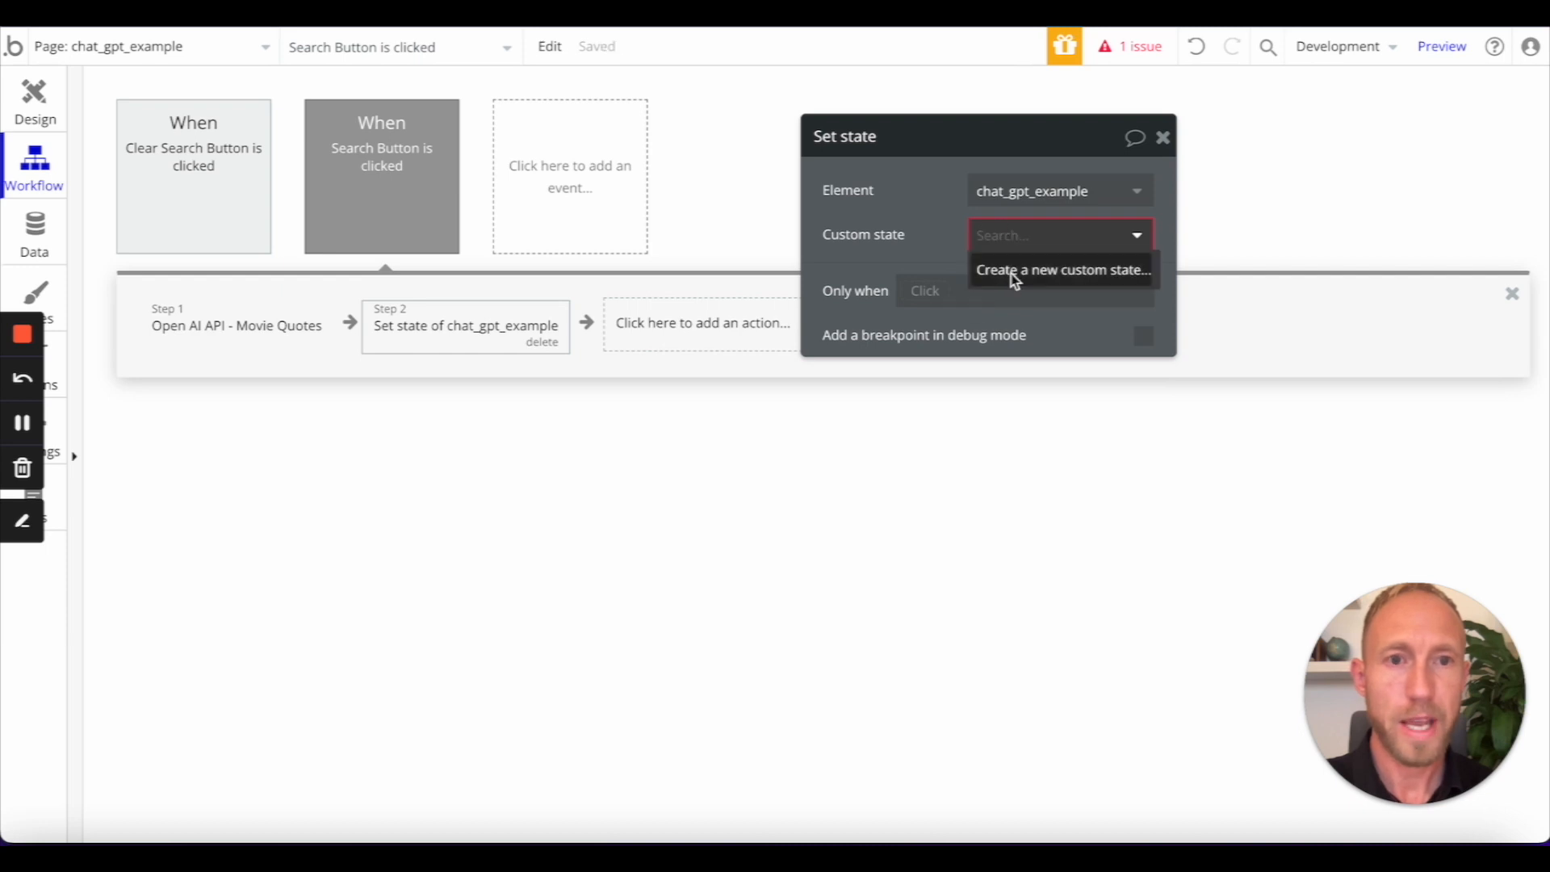
Step: Create a new text-type custom state 'ChatGPT Response' for it, then return to Design view
left_click(1011, 277)
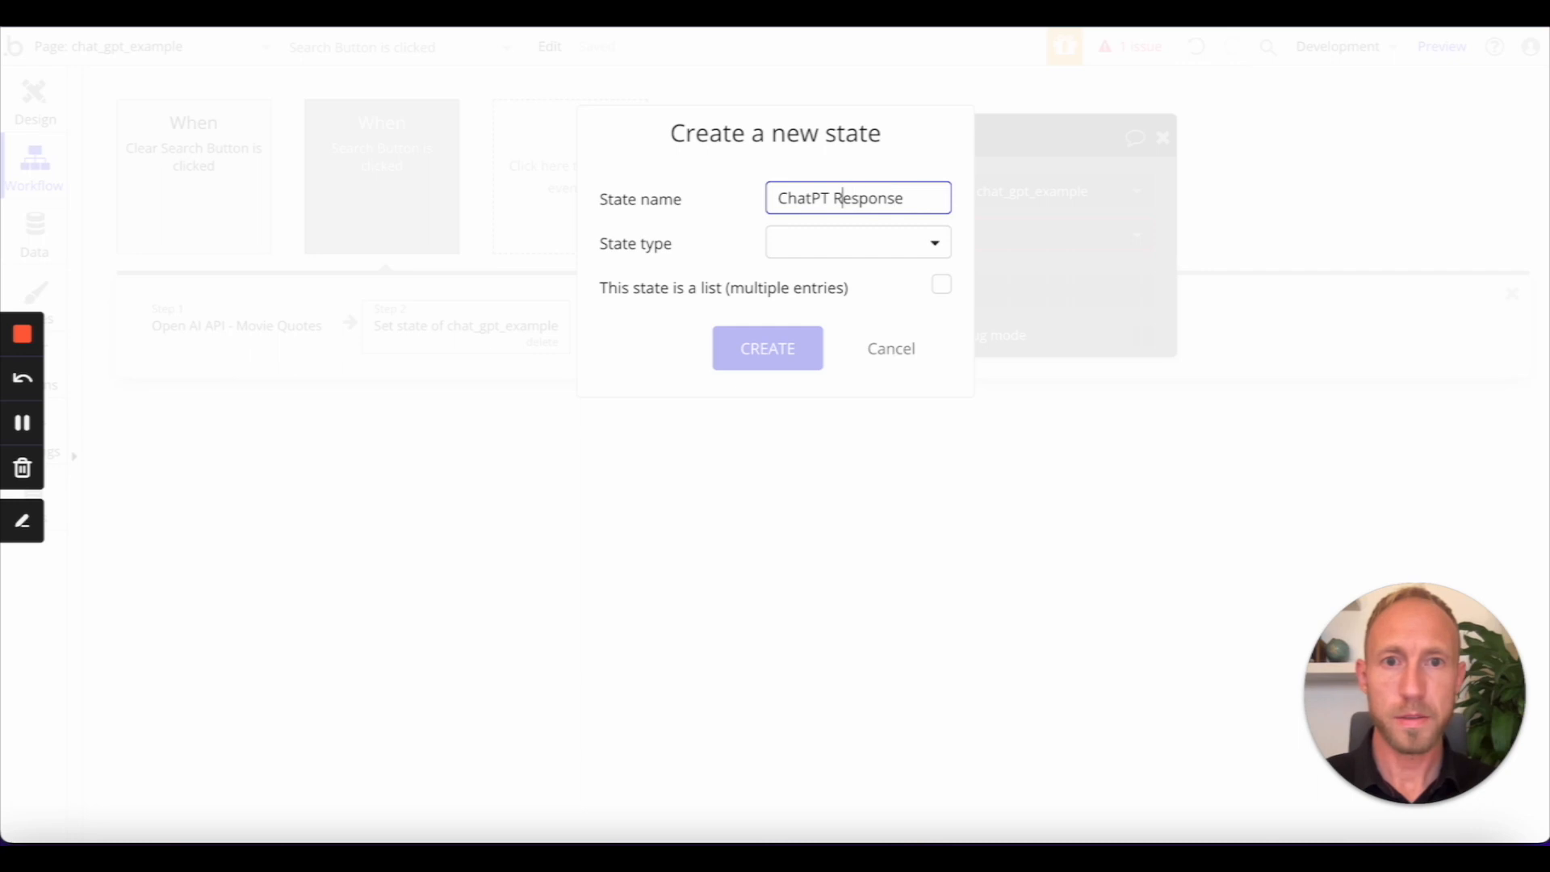
type("G")
left_click(860, 243)
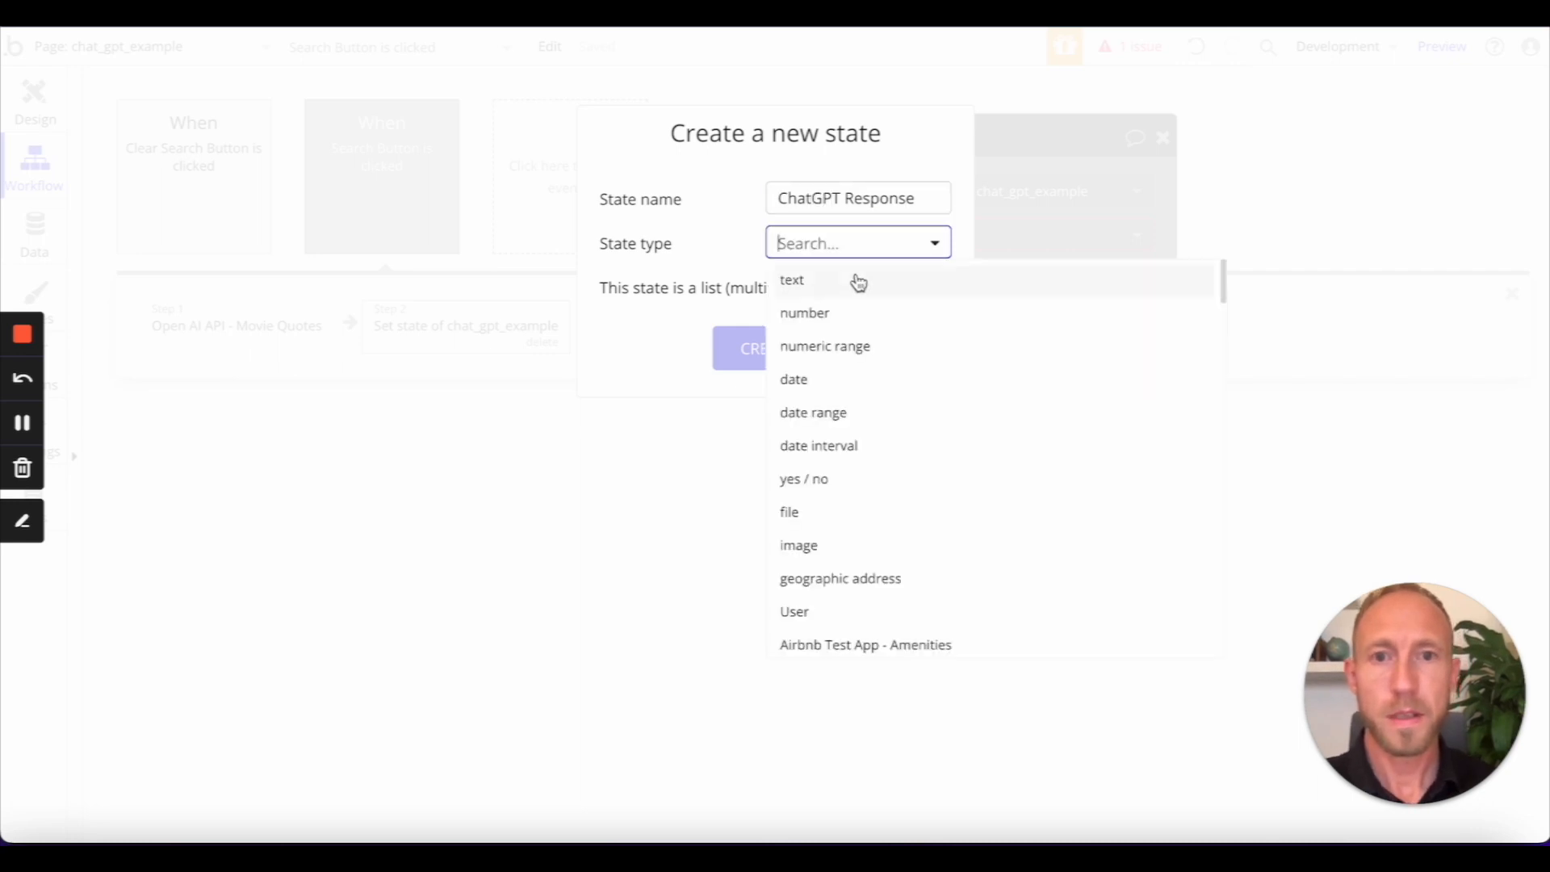
left_click(817, 282)
left_click(763, 362)
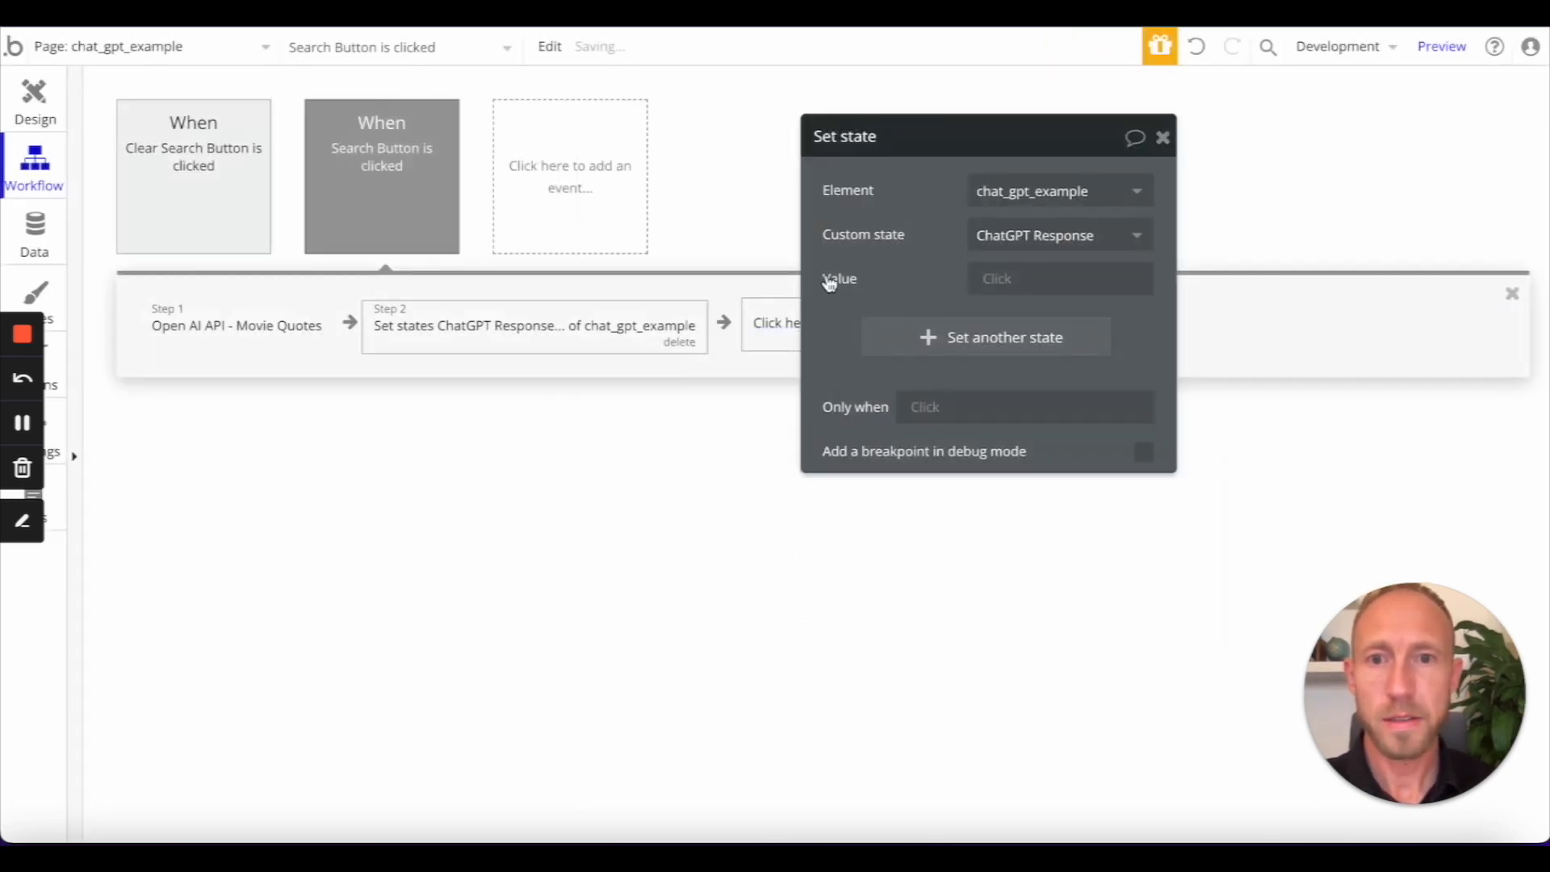
left_click(1163, 137)
left_click(47, 119)
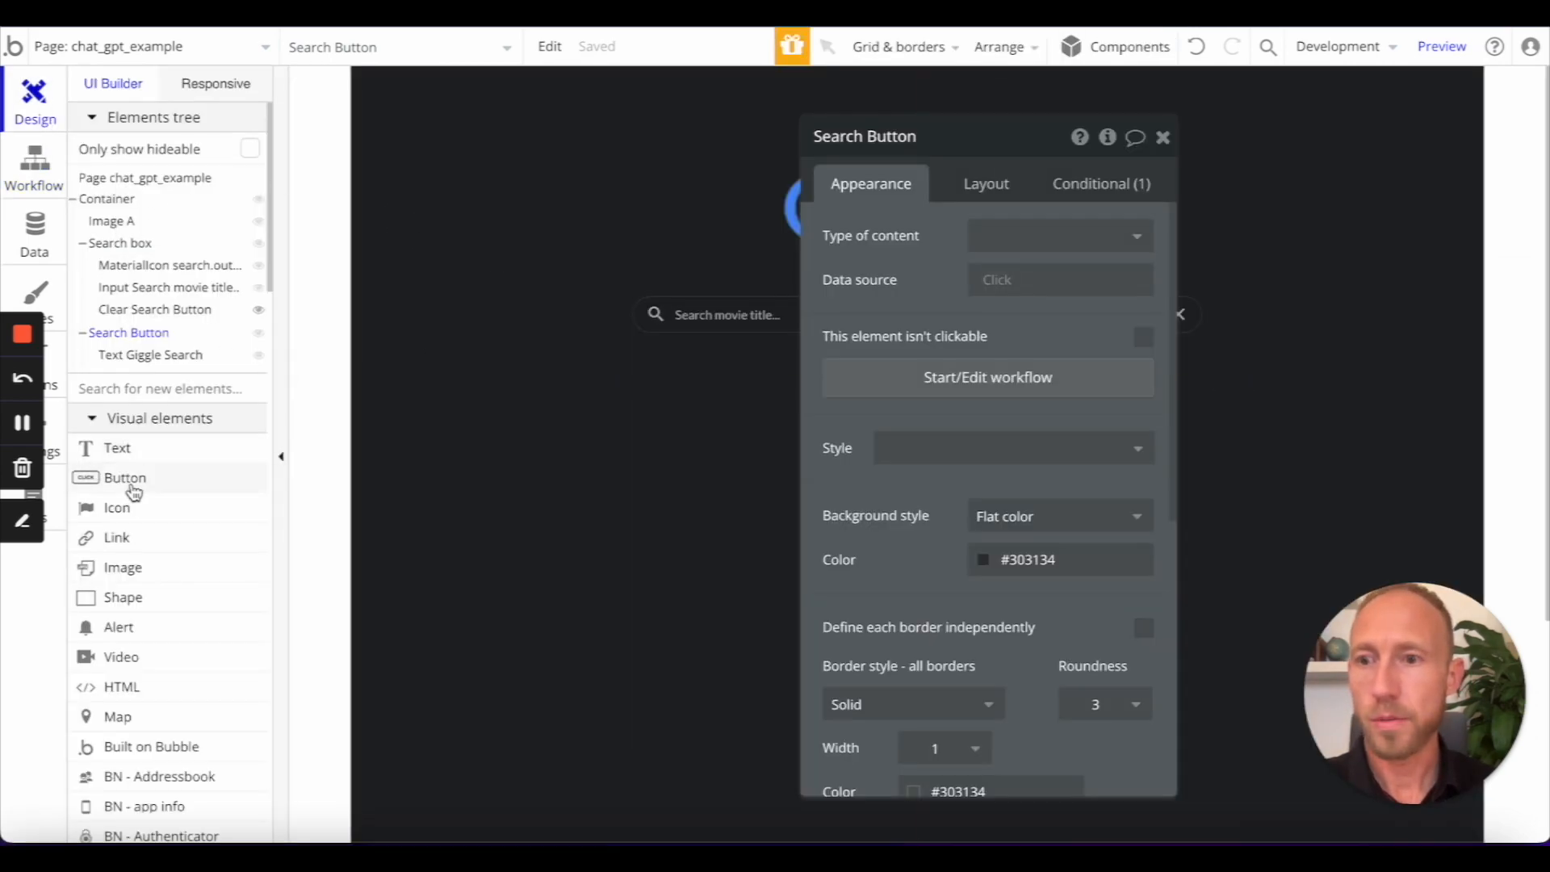
scroll(135, 482, "down", 15)
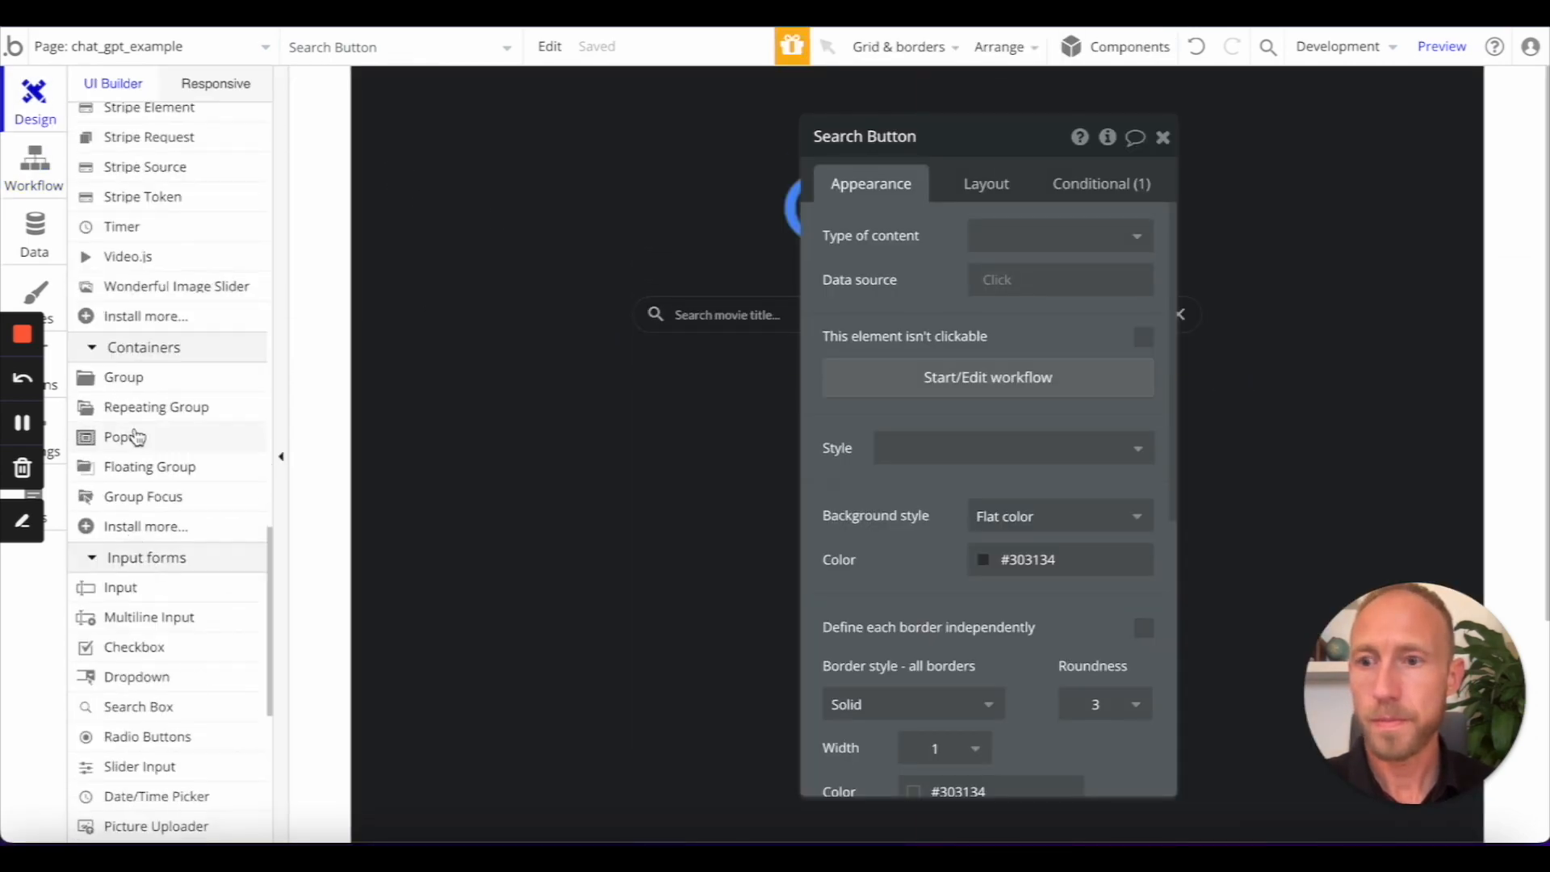
Step: Draw Group D below the Giggle Search button, centred horizontally with a 40 px top margin
left_click(126, 378)
left_click_drag(759, 458, 1080, 594)
left_click(986, 184)
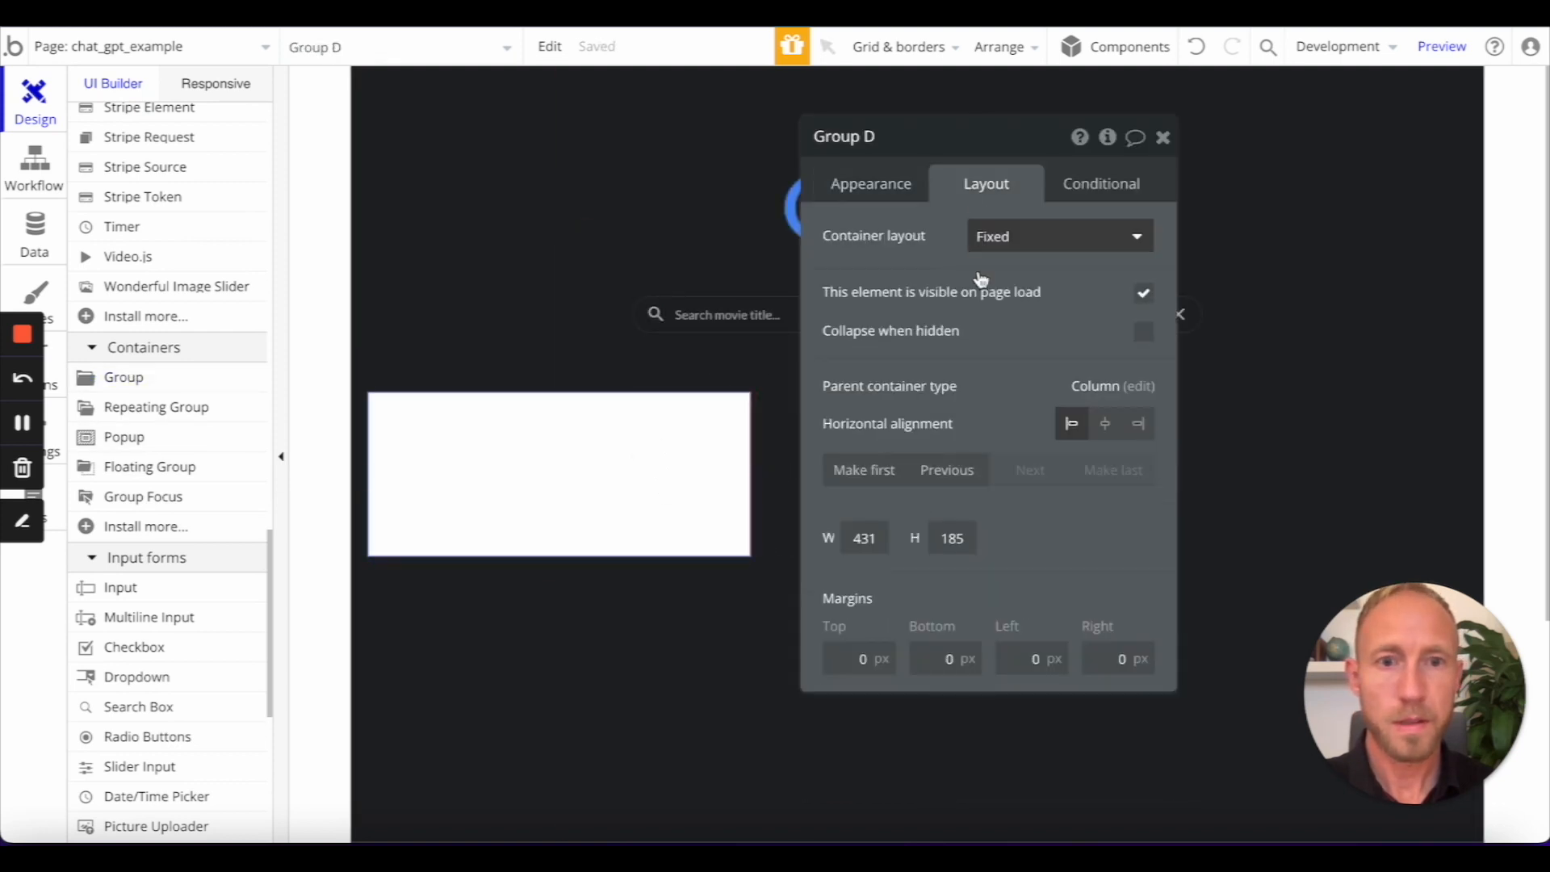
left_click(1105, 423)
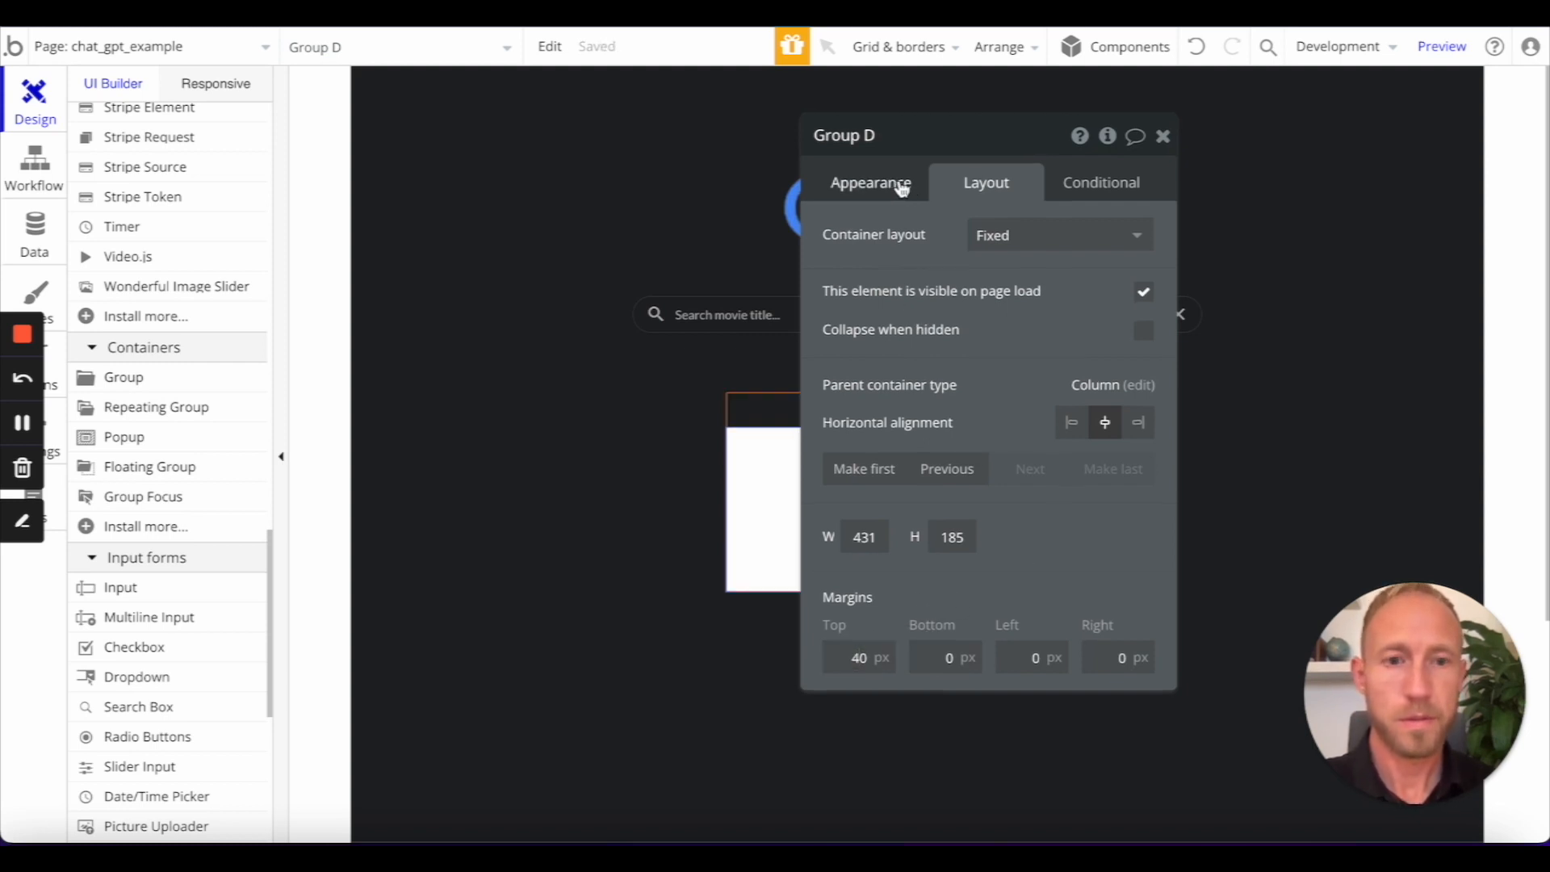
Step: Give Group D a #FFFFFF background at 10% opacity
left_click(871, 184)
left_click(1087, 556)
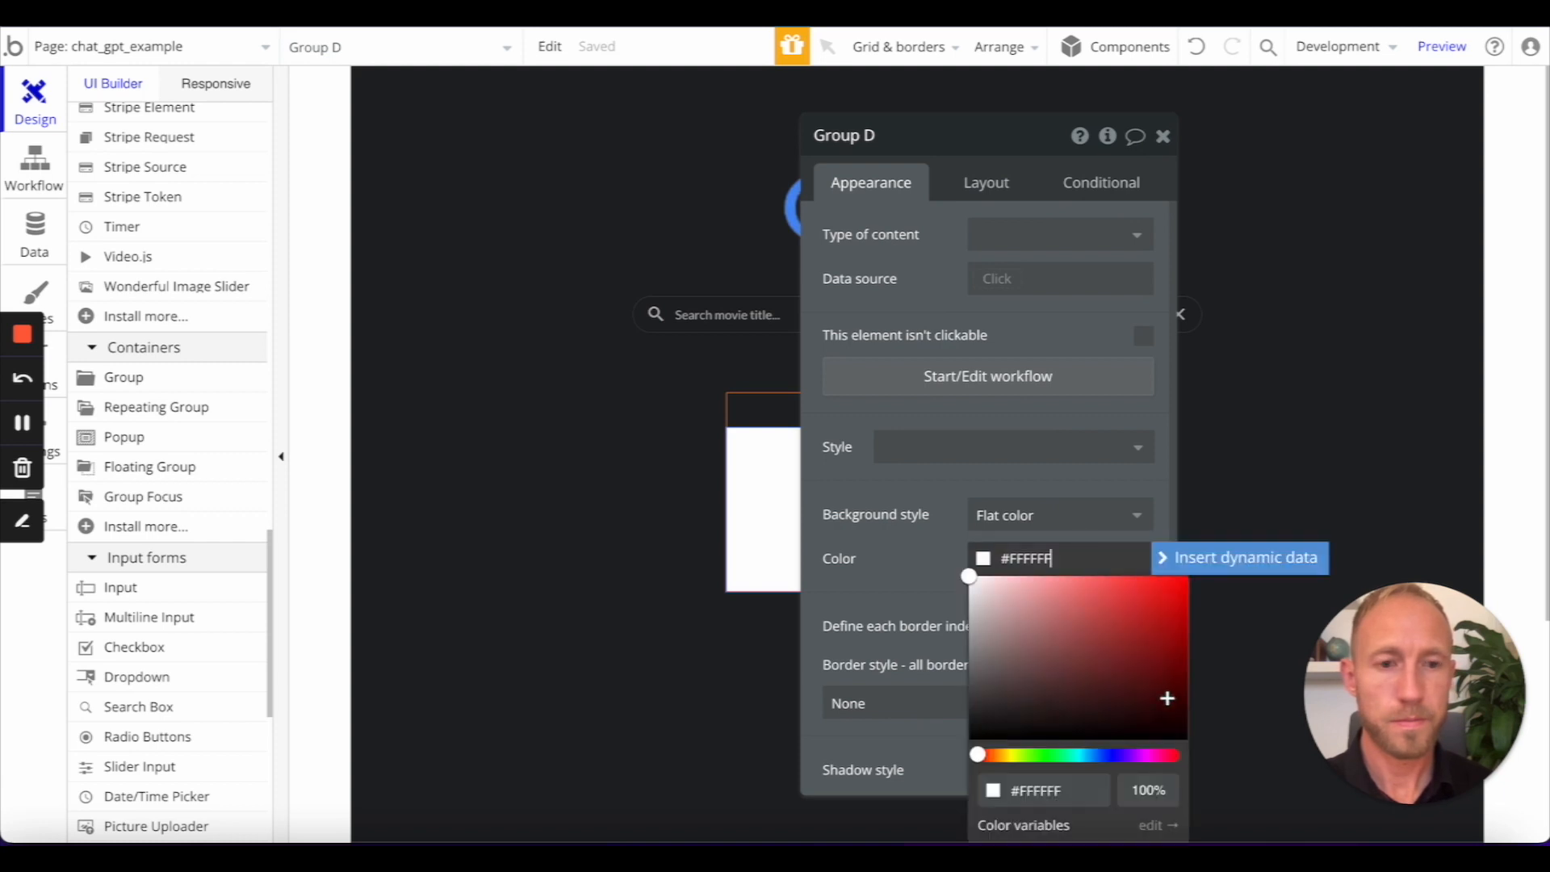
left_click(1150, 787)
key("BackSpace")
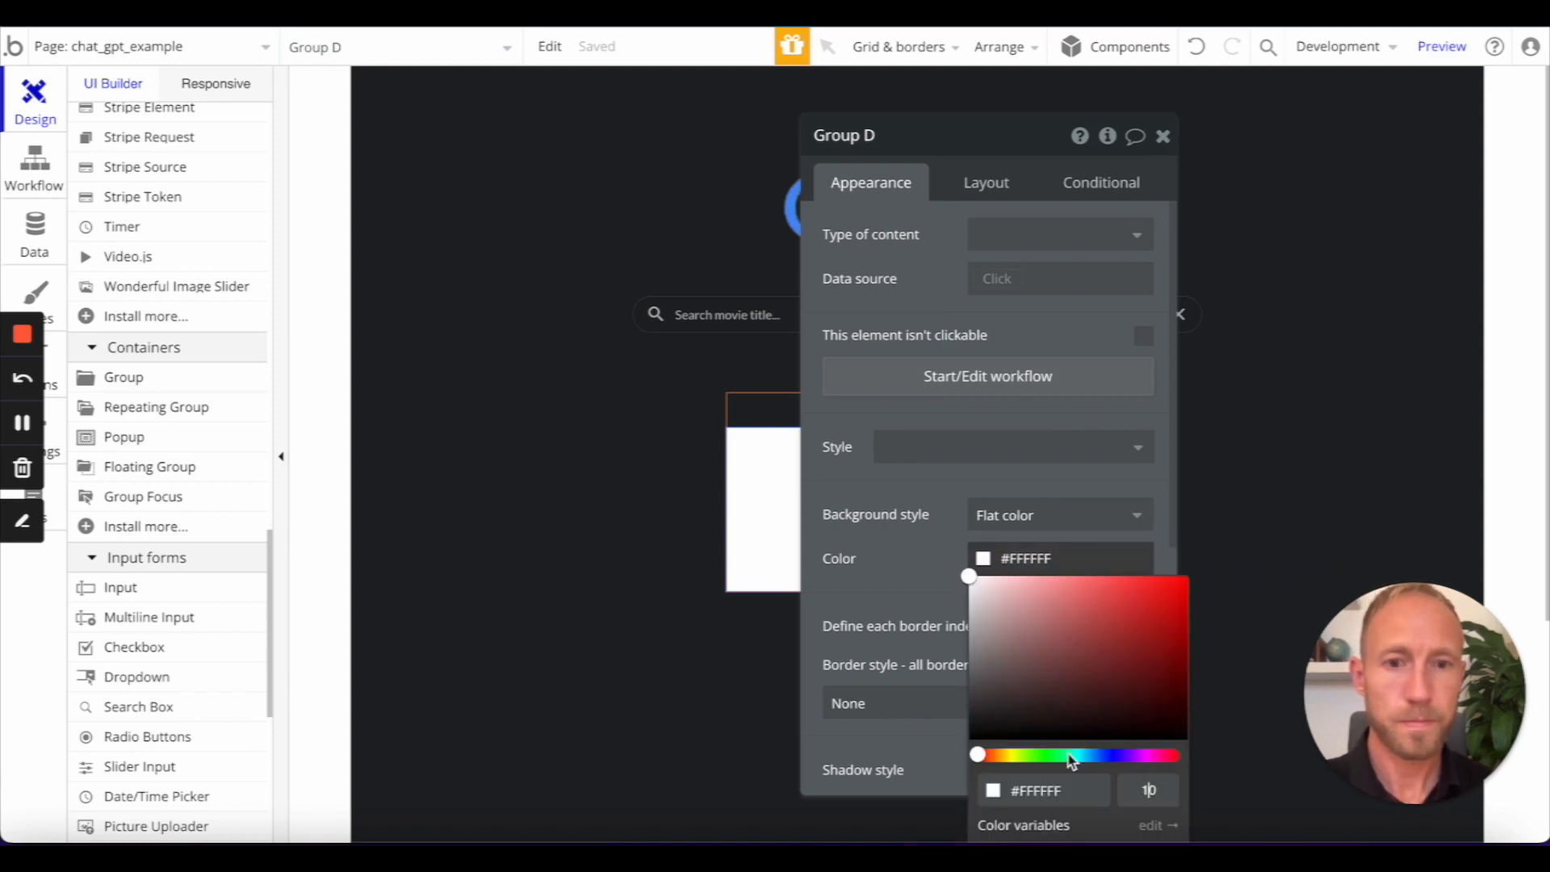
left_click(778, 550)
left_click_drag(1000, 158, 391, 148)
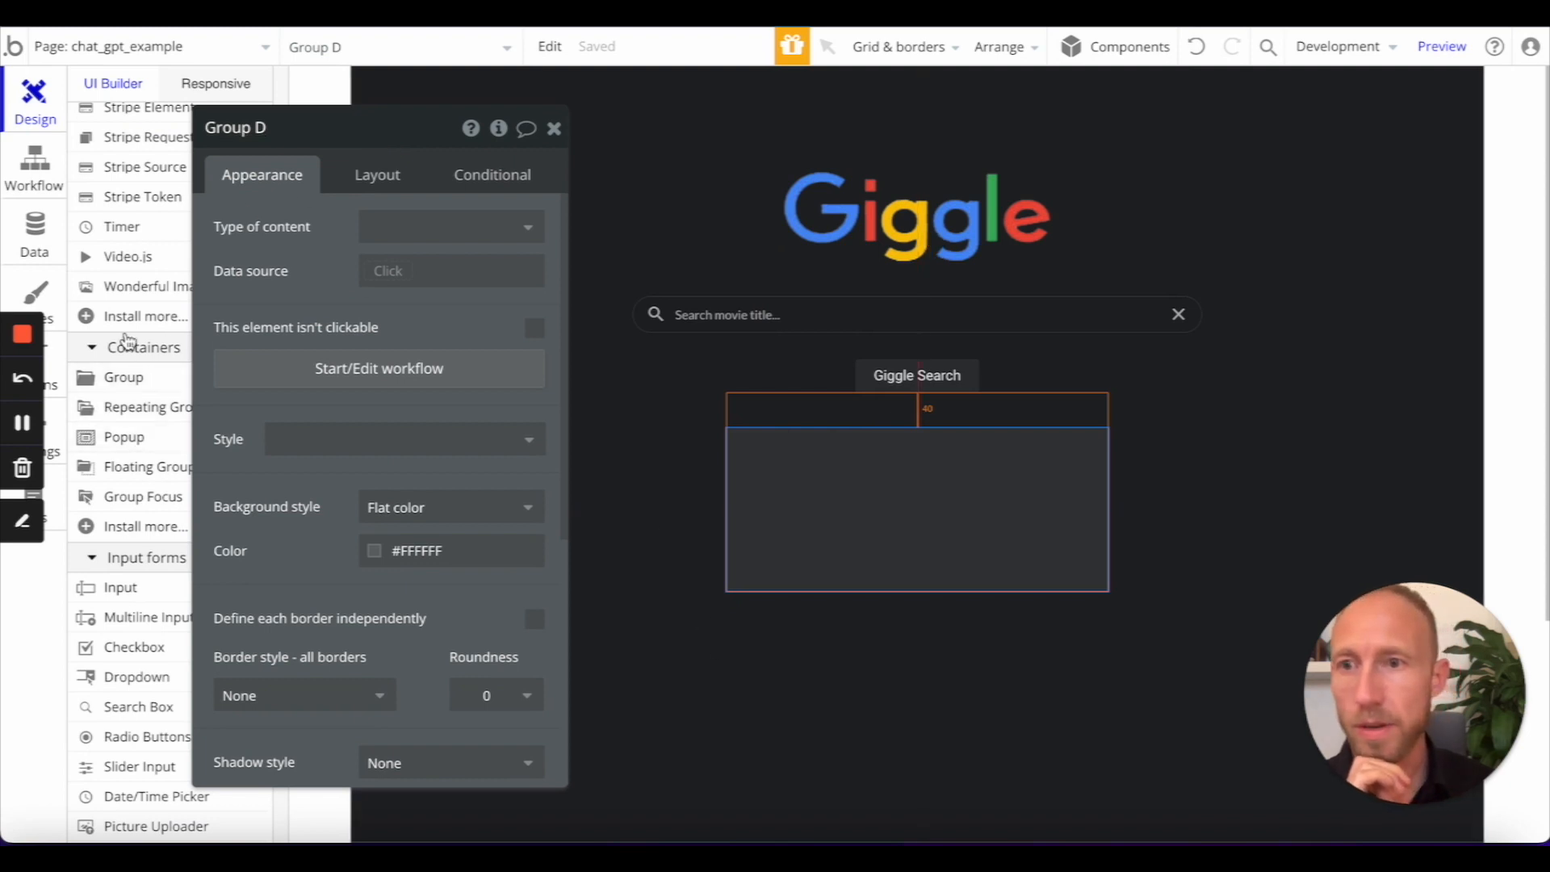
scroll(121, 323, "down", 10)
scroll(112, 291, "up", 15)
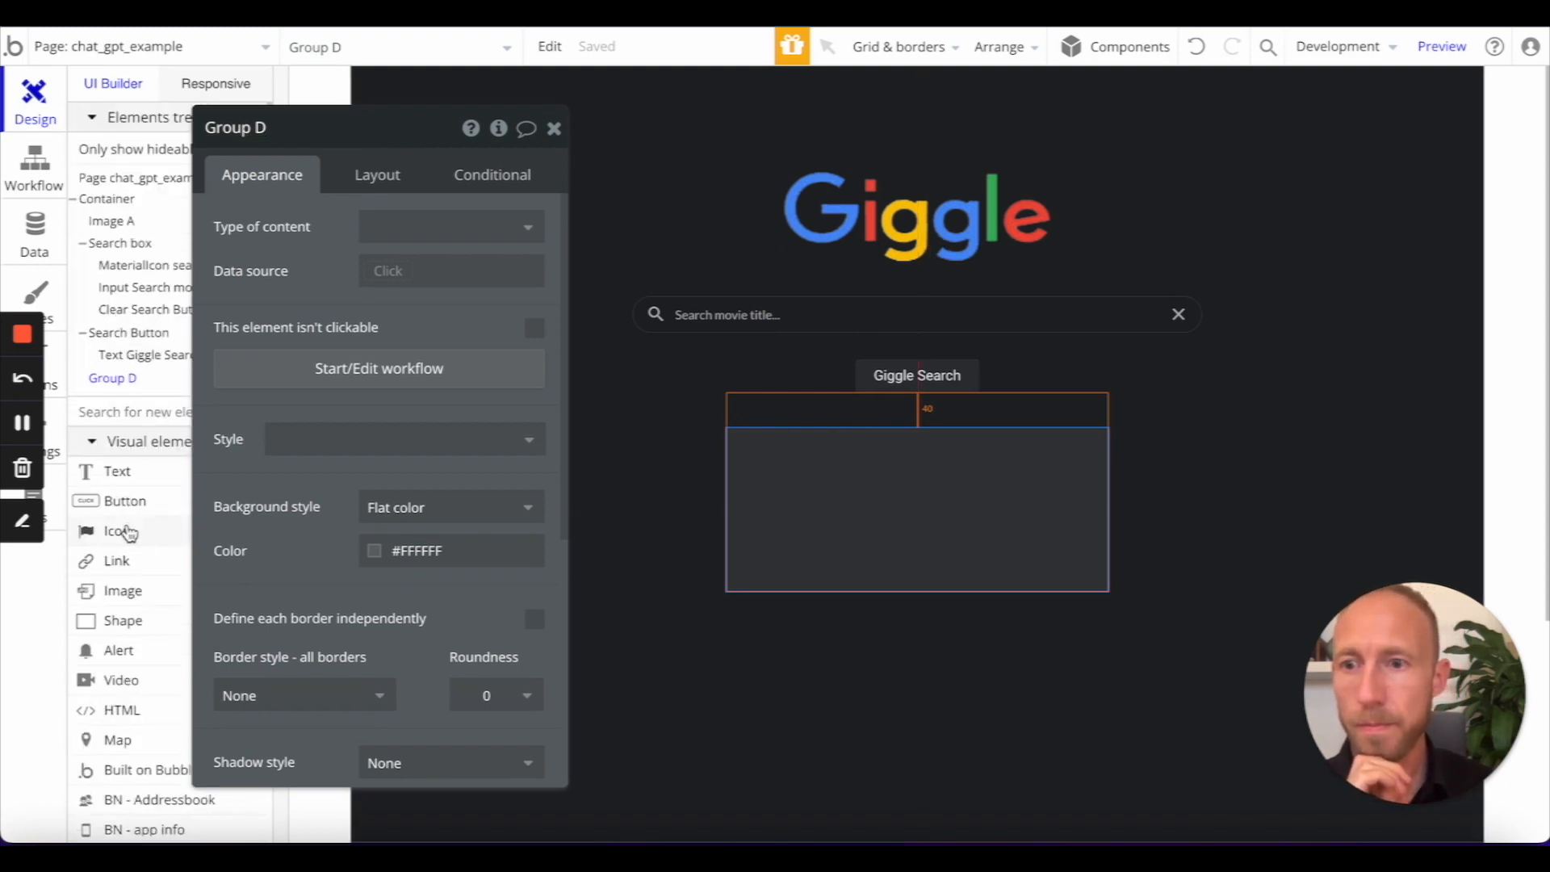
Step: Place a new text element inside Group D and delete its placeholder text
left_click(121, 489)
left_click_drag(767, 455, 1043, 545)
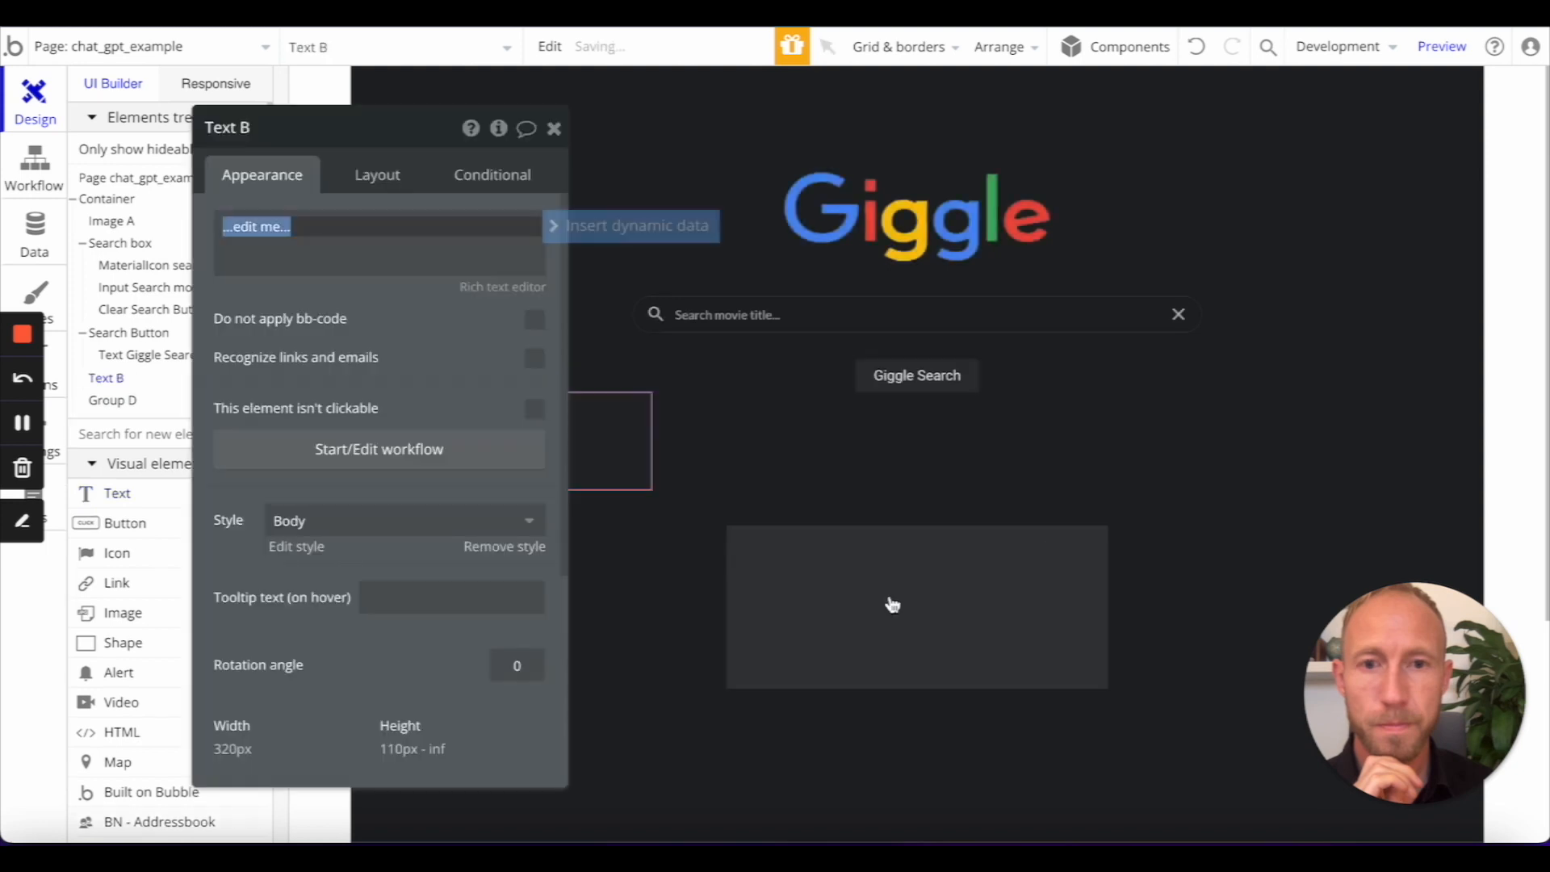
left_click_drag(895, 597, 1001, 617)
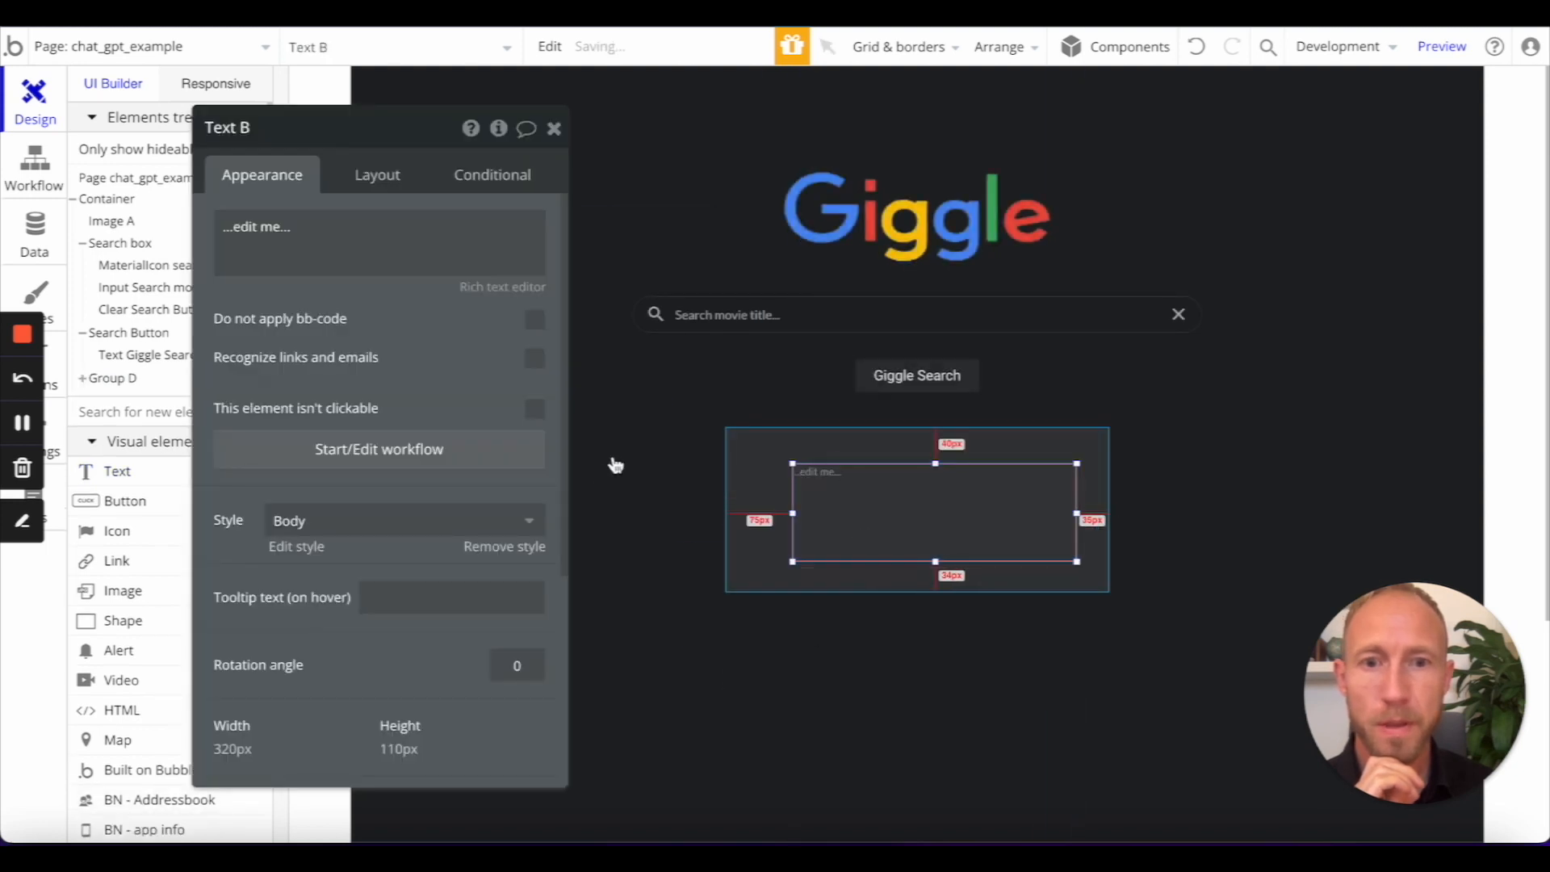
left_click(433, 260)
key("BackSpace")
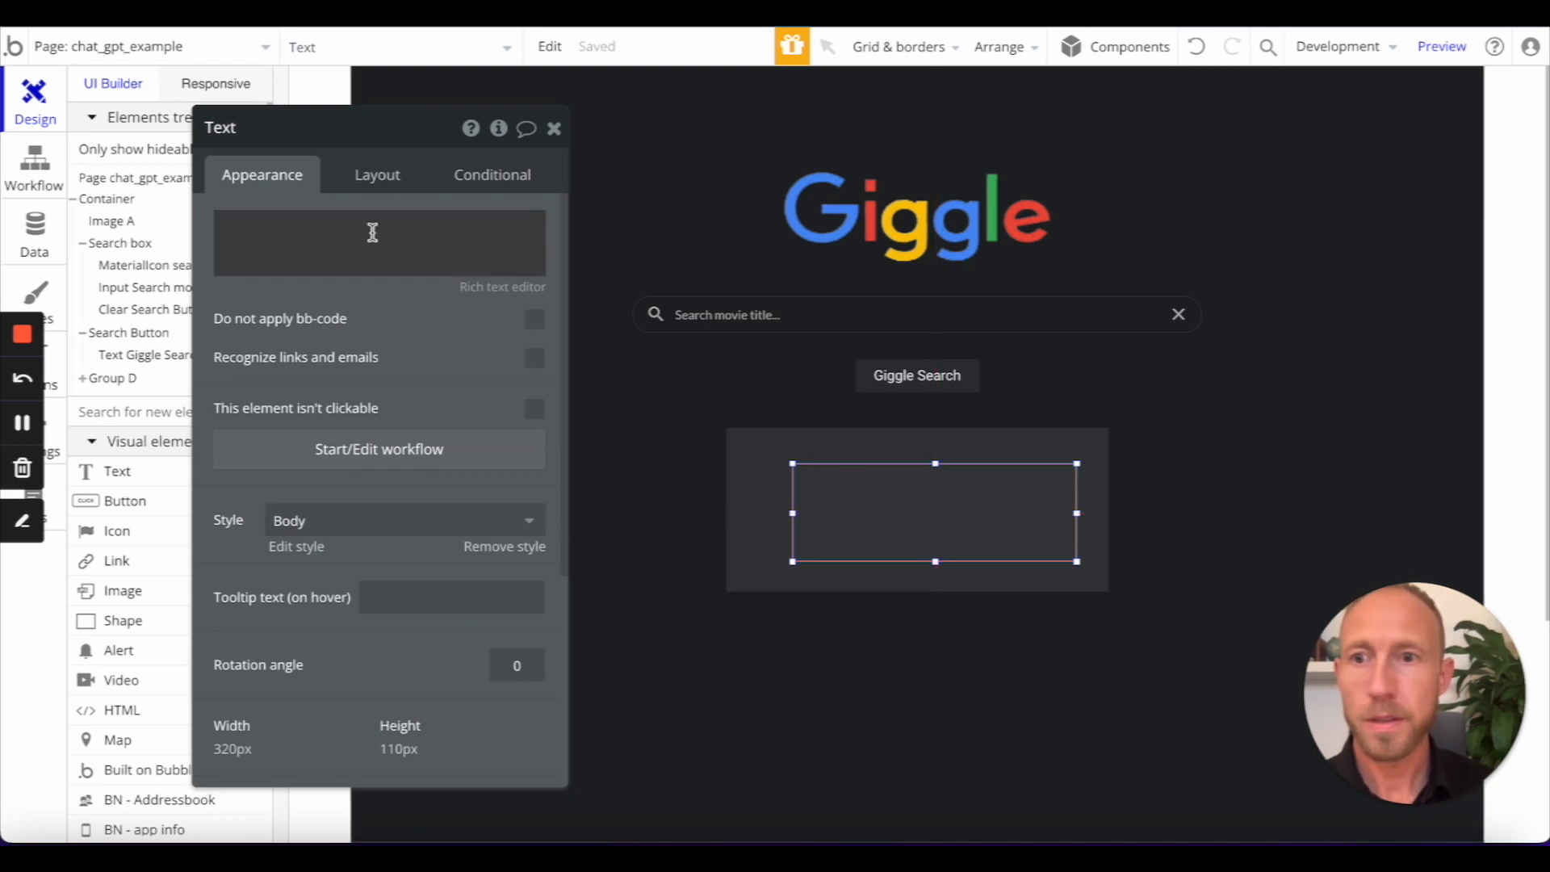
Step: Set the text's content to the dynamic value chat_gpt_example's ChatGPT Response
left_click(561, 227)
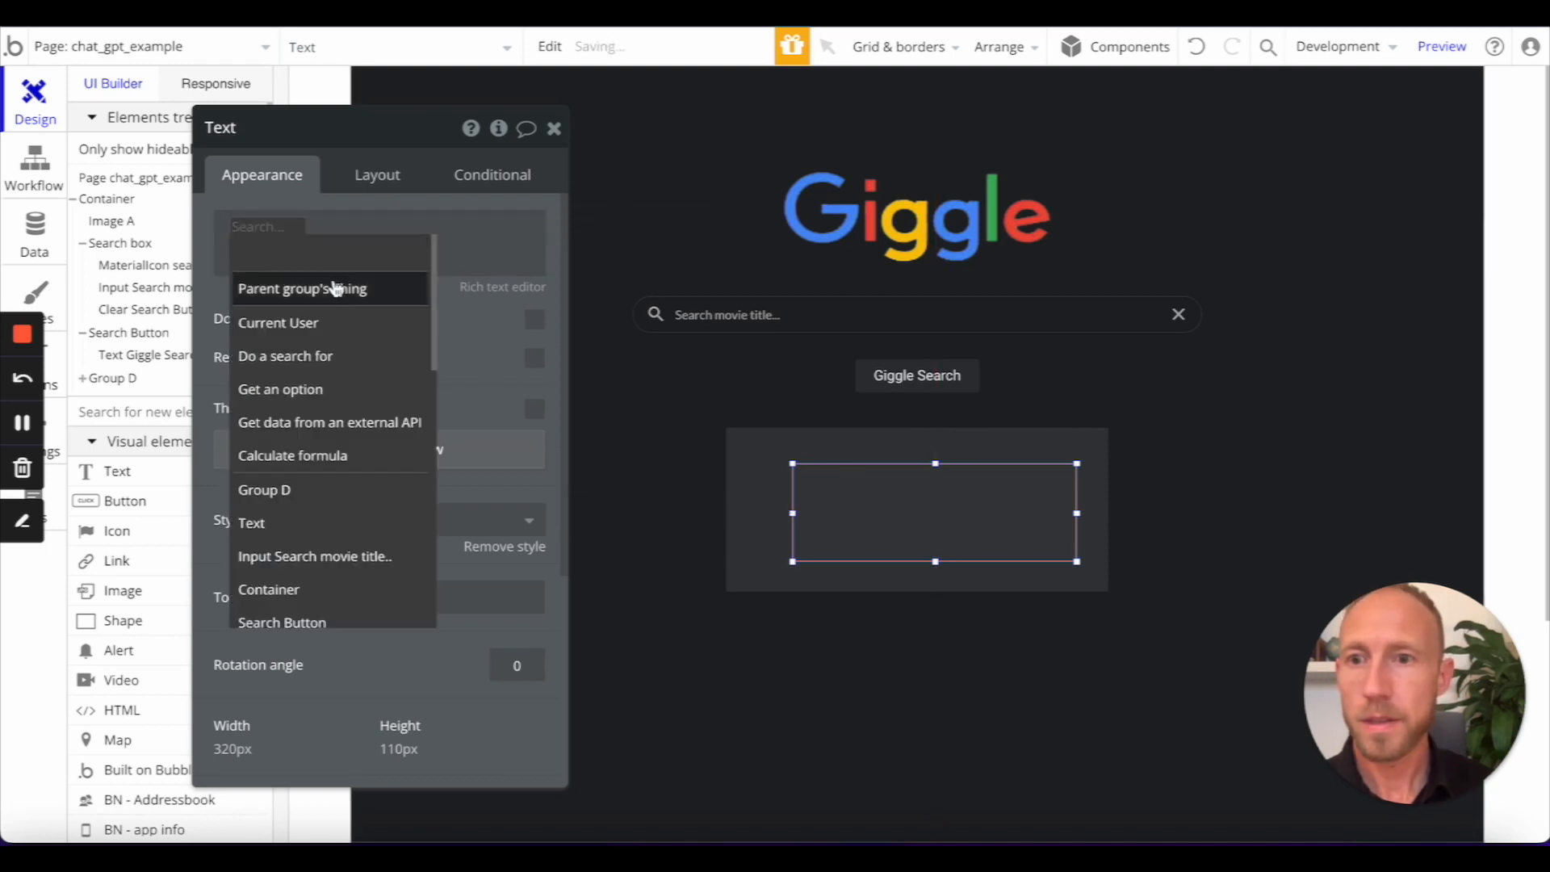
mouse_move(337, 289)
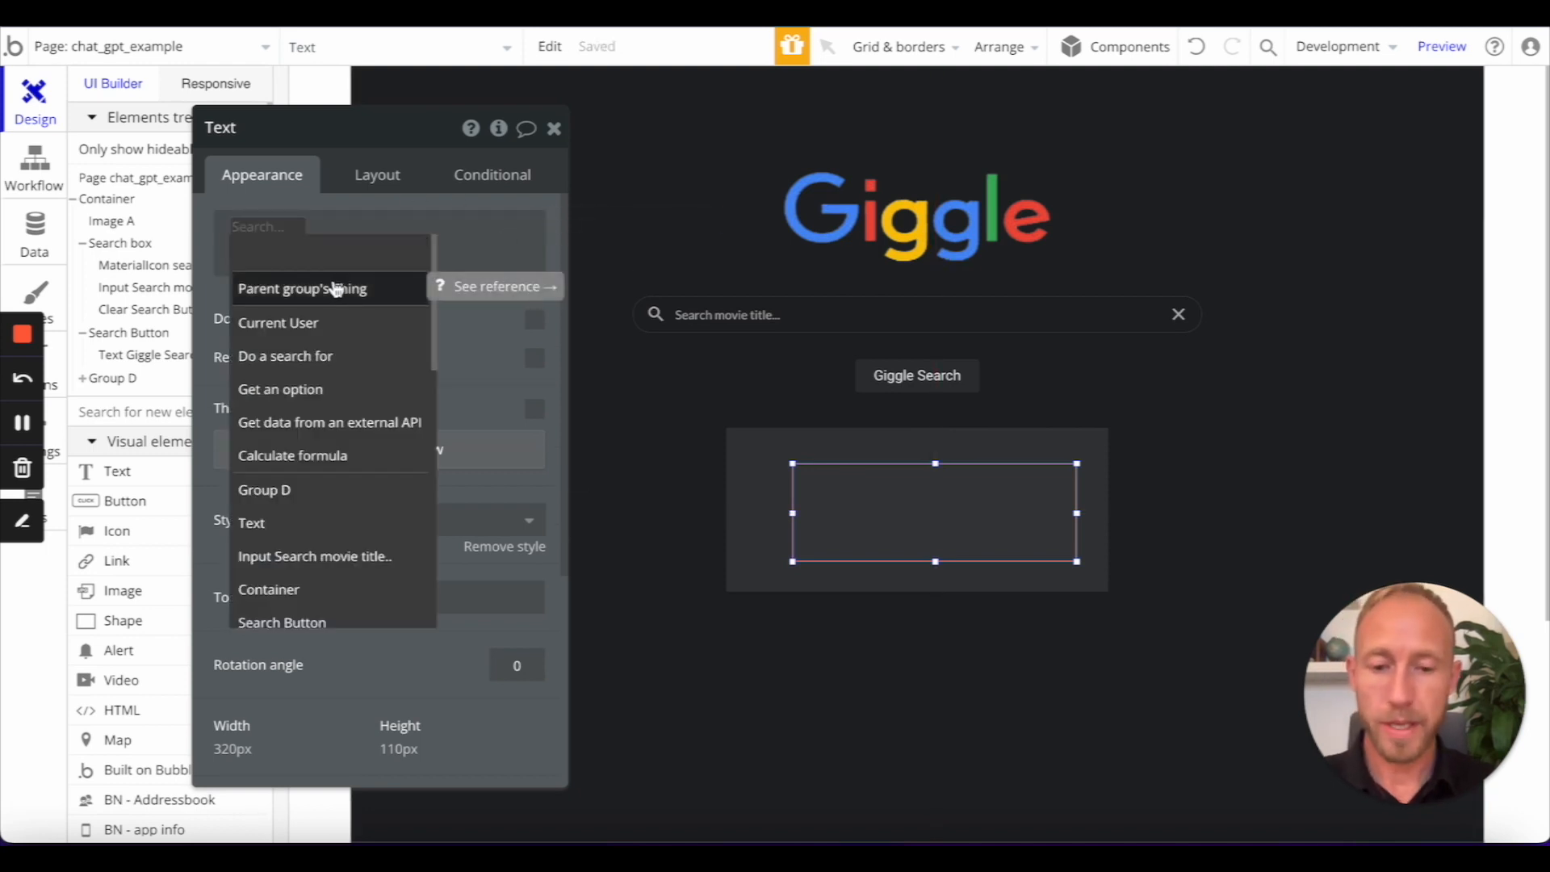
type("cha")
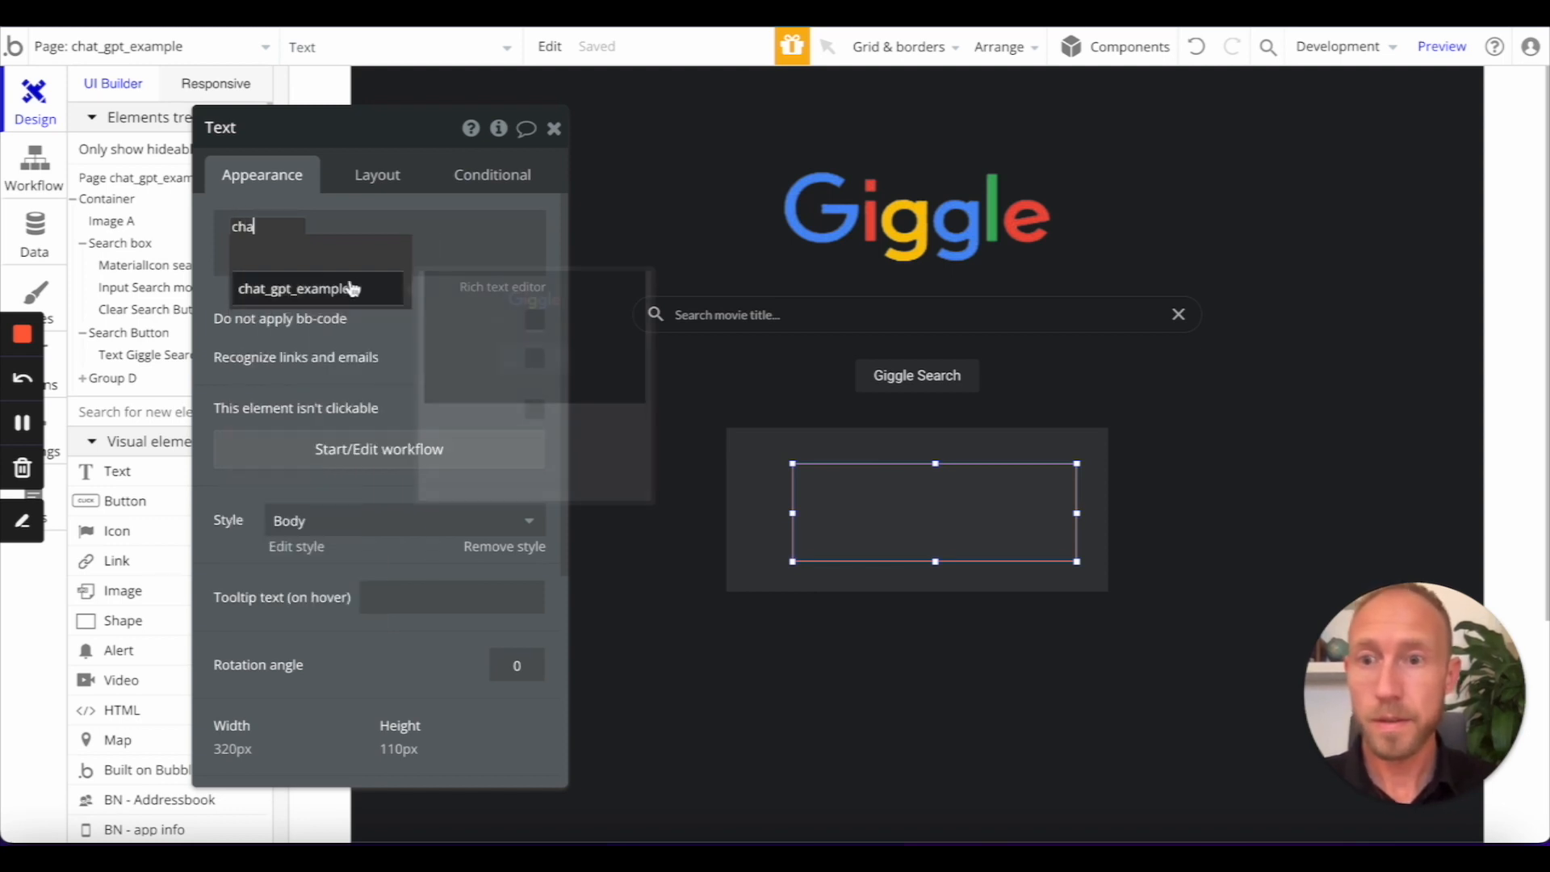
left_click(307, 289)
left_click(347, 322)
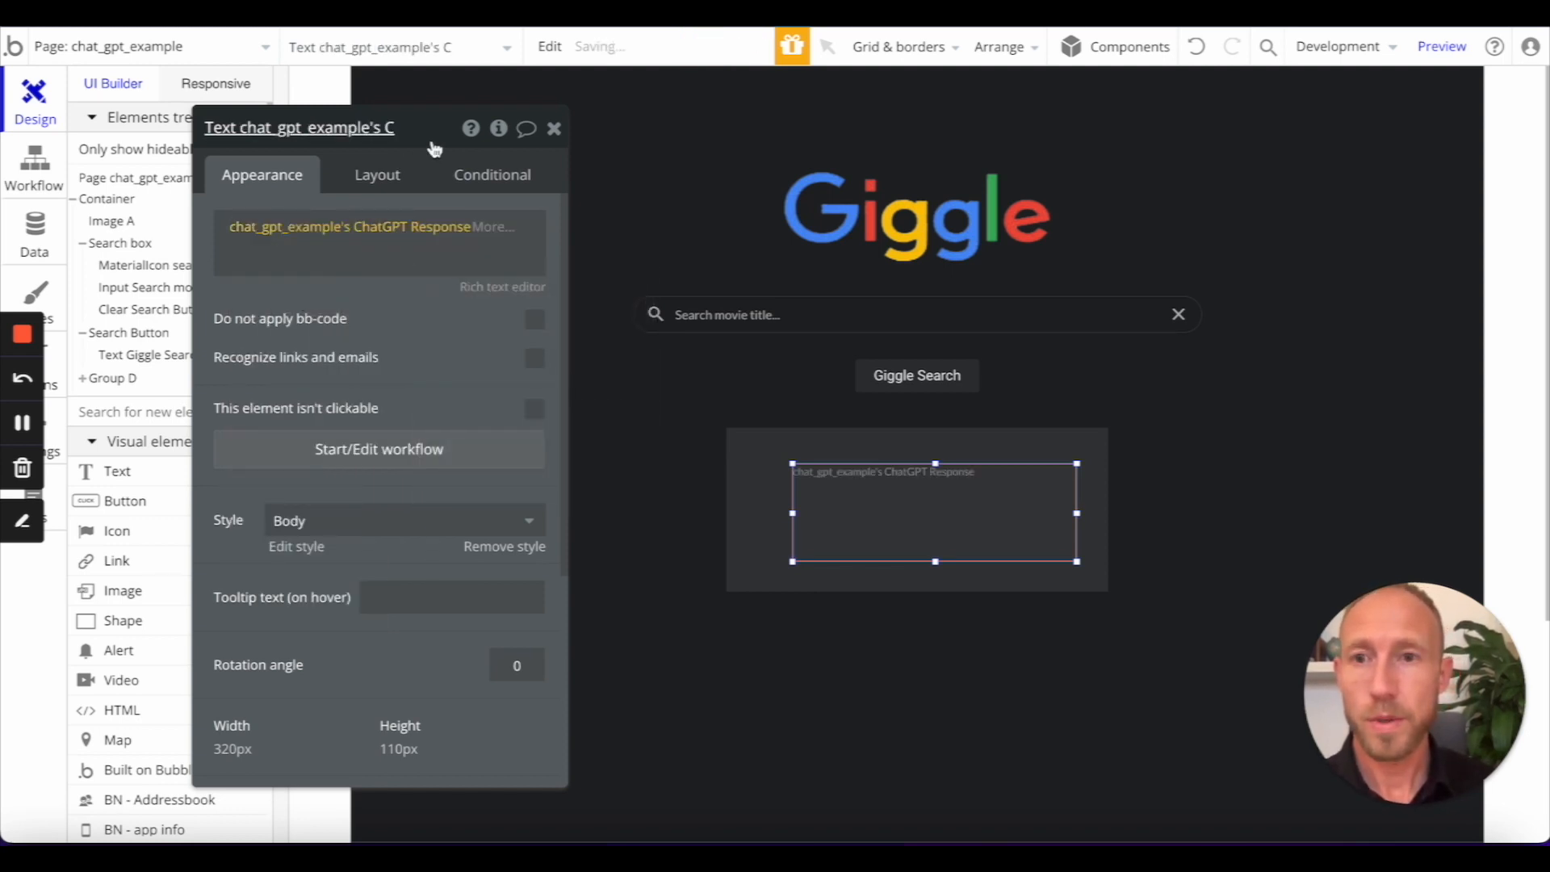
left_click(695, 138)
left_click(36, 164)
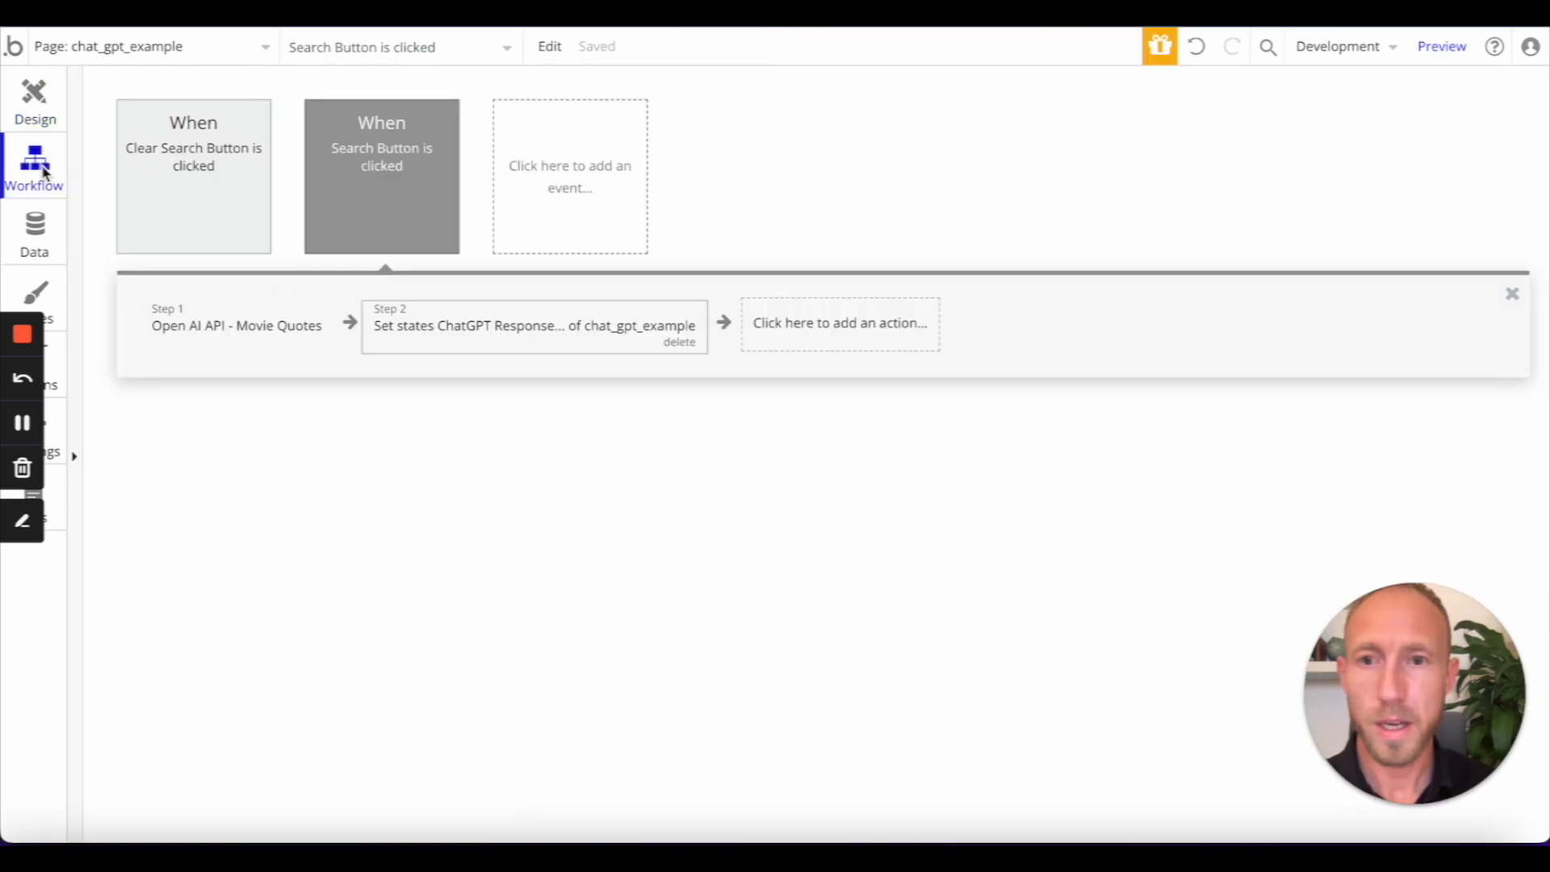
Step: Set step 2's state value to Result of step 1's choices:first item's text
left_click(525, 338)
left_click(934, 279)
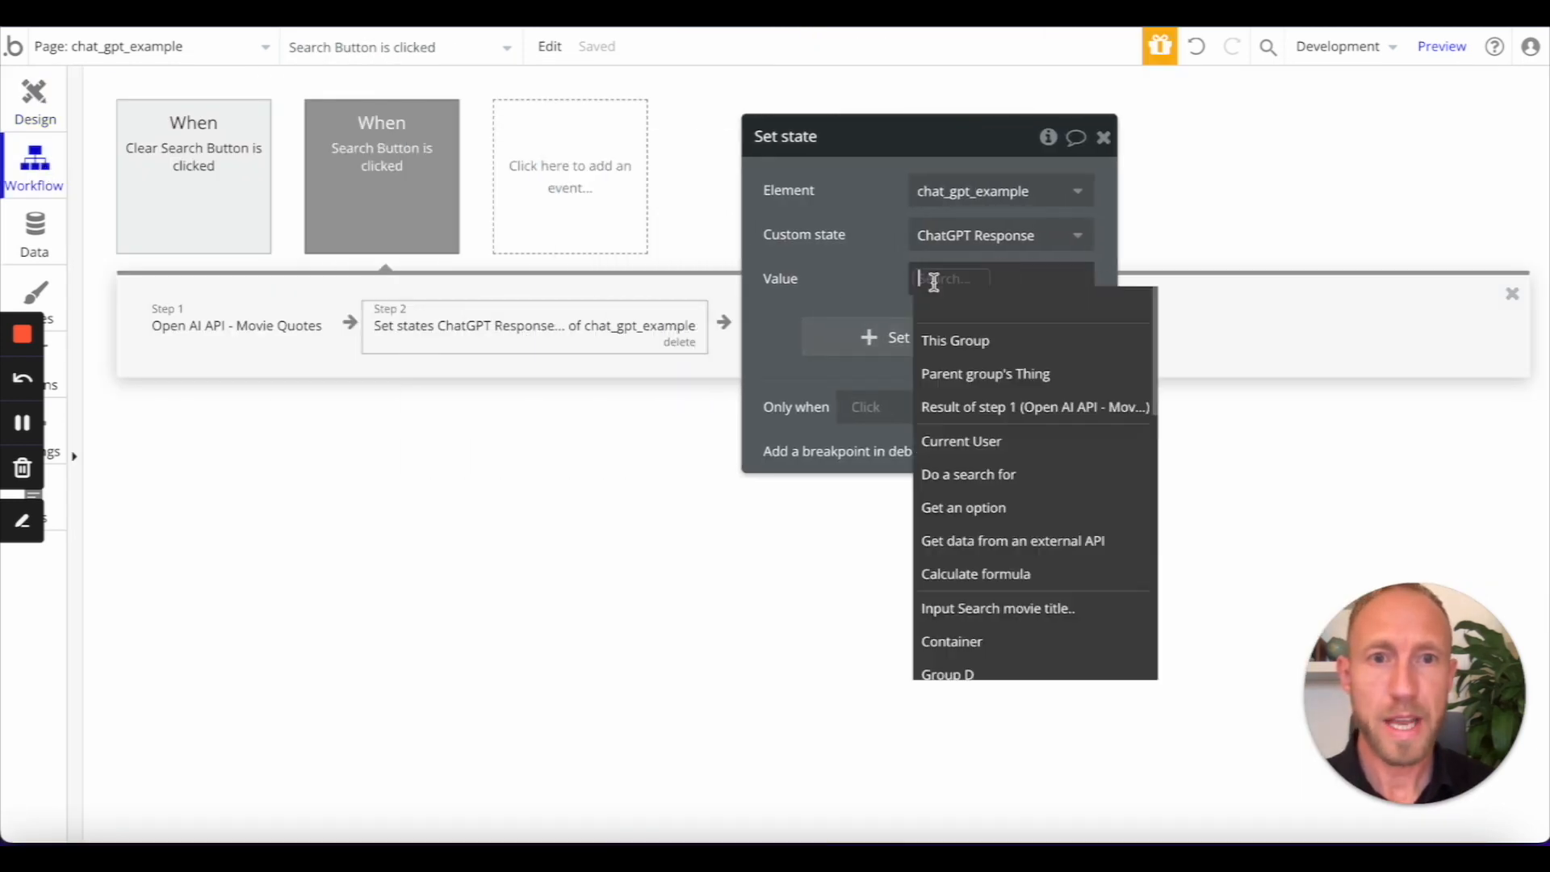
left_click(980, 411)
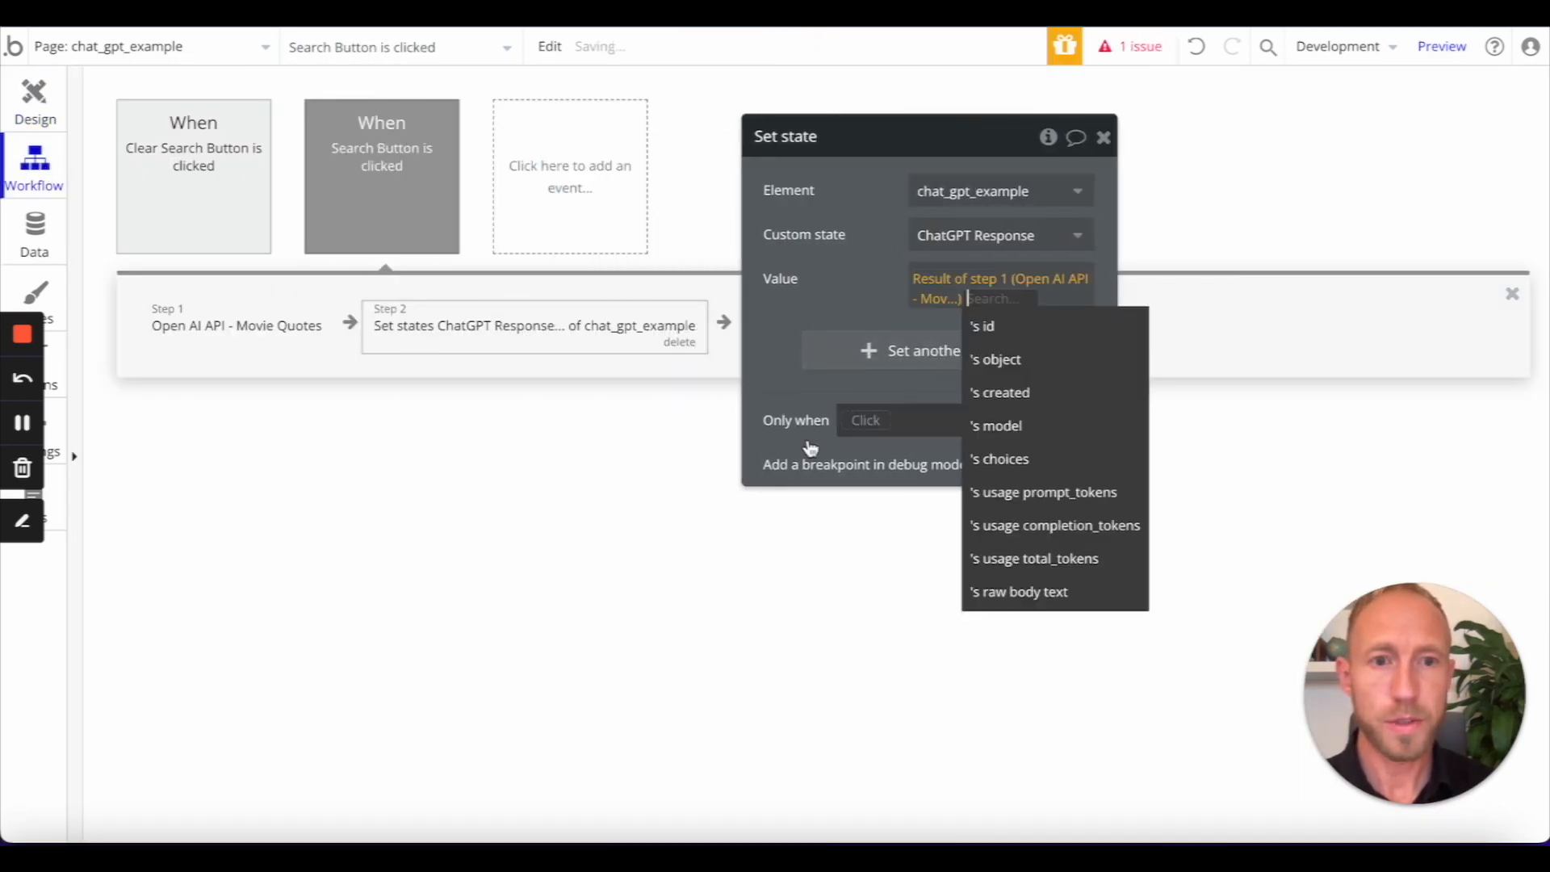
left_click(263, 337)
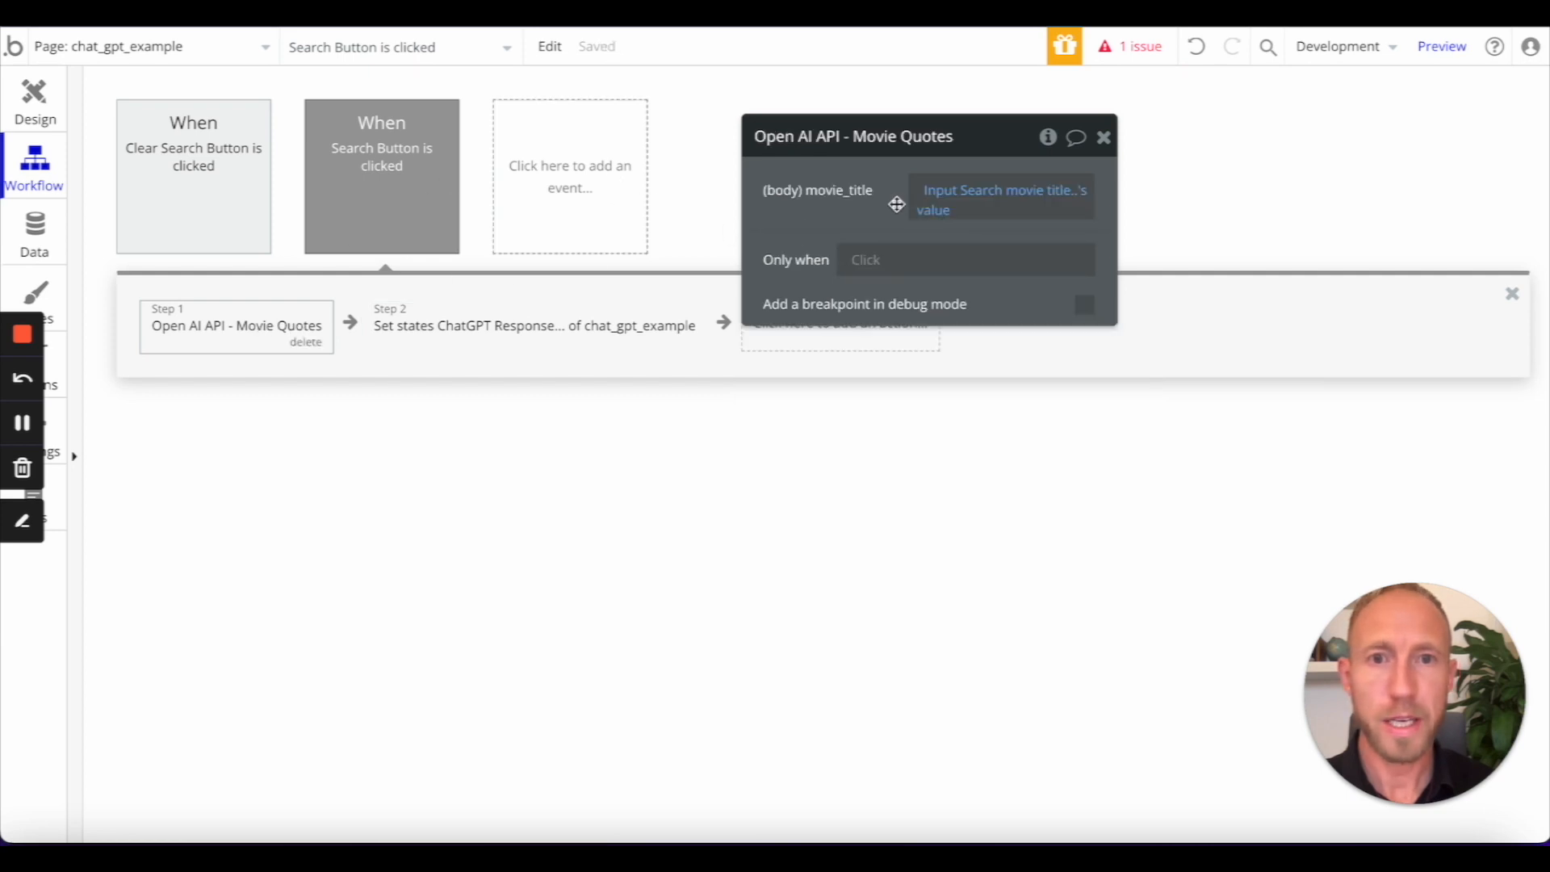
left_click(465, 347)
left_click(991, 299)
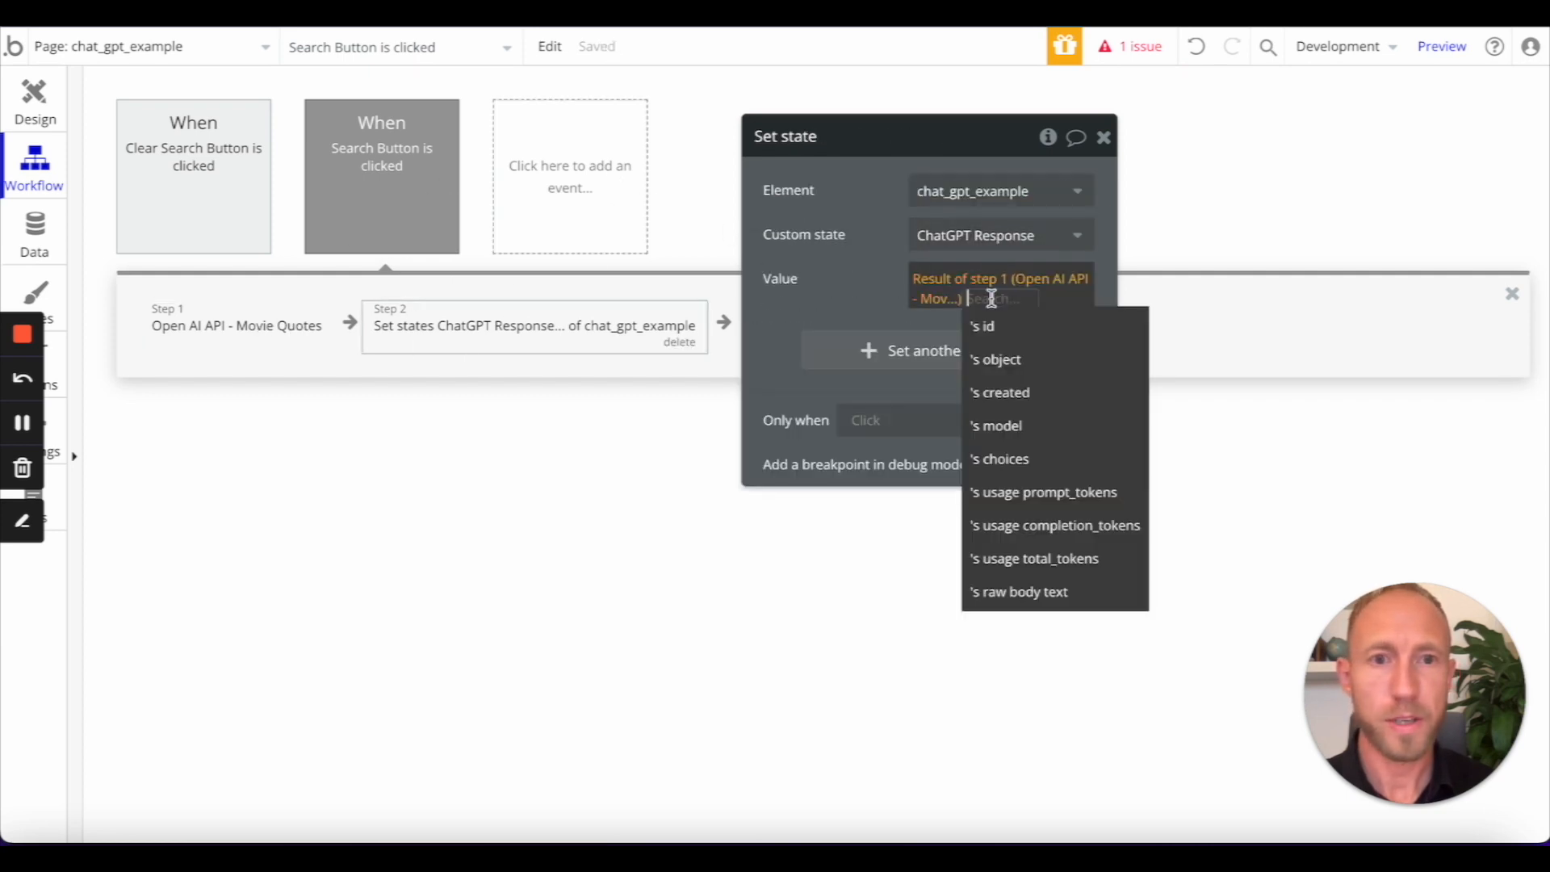
left_click(1013, 459)
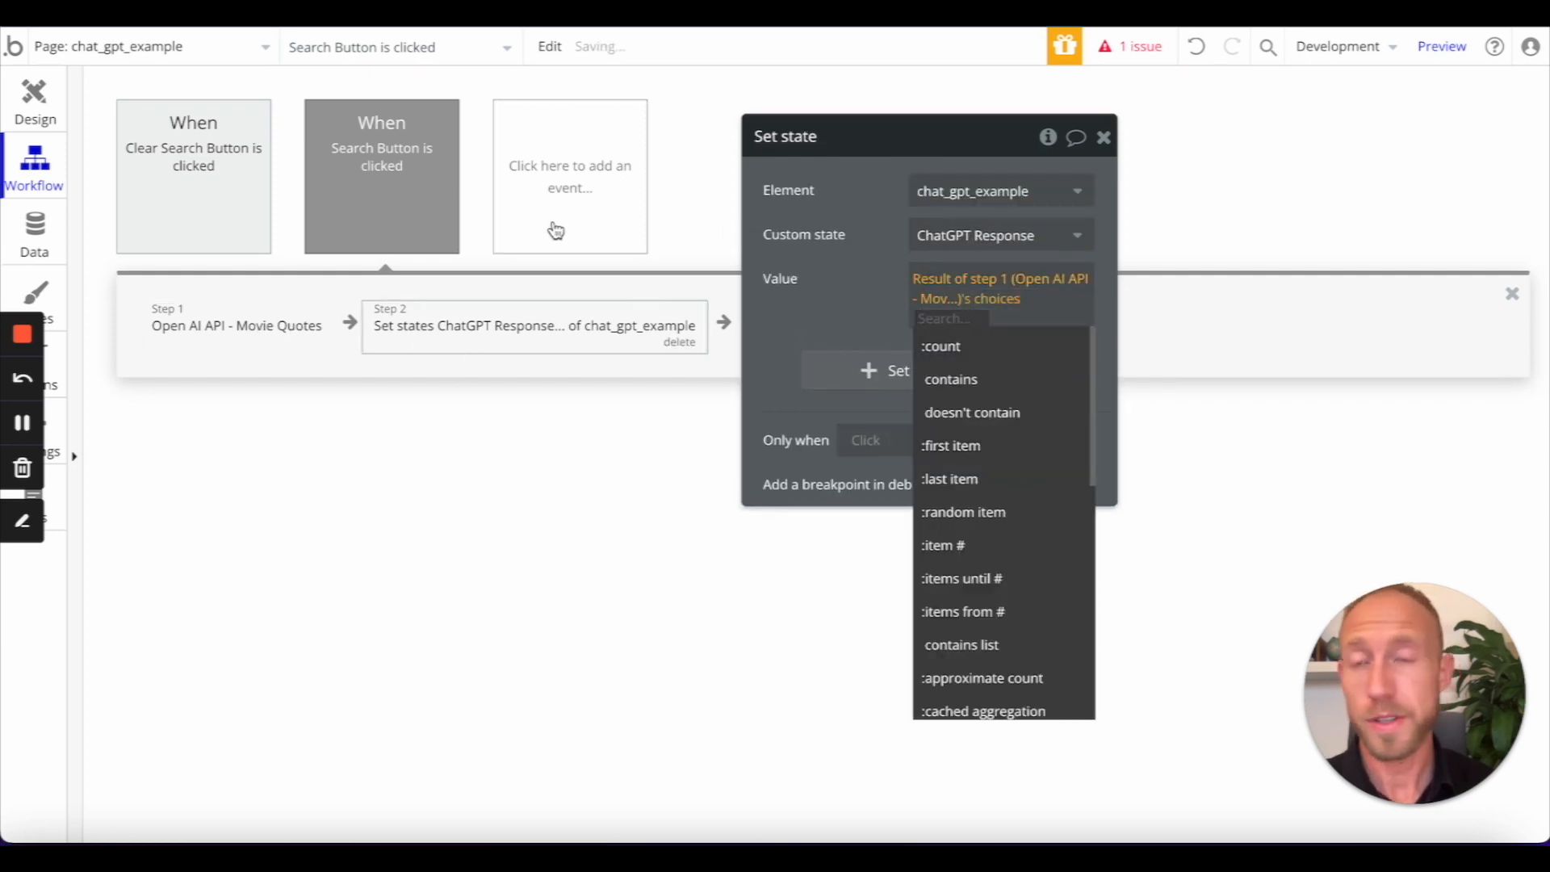
left_click(952, 446)
left_click(937, 347)
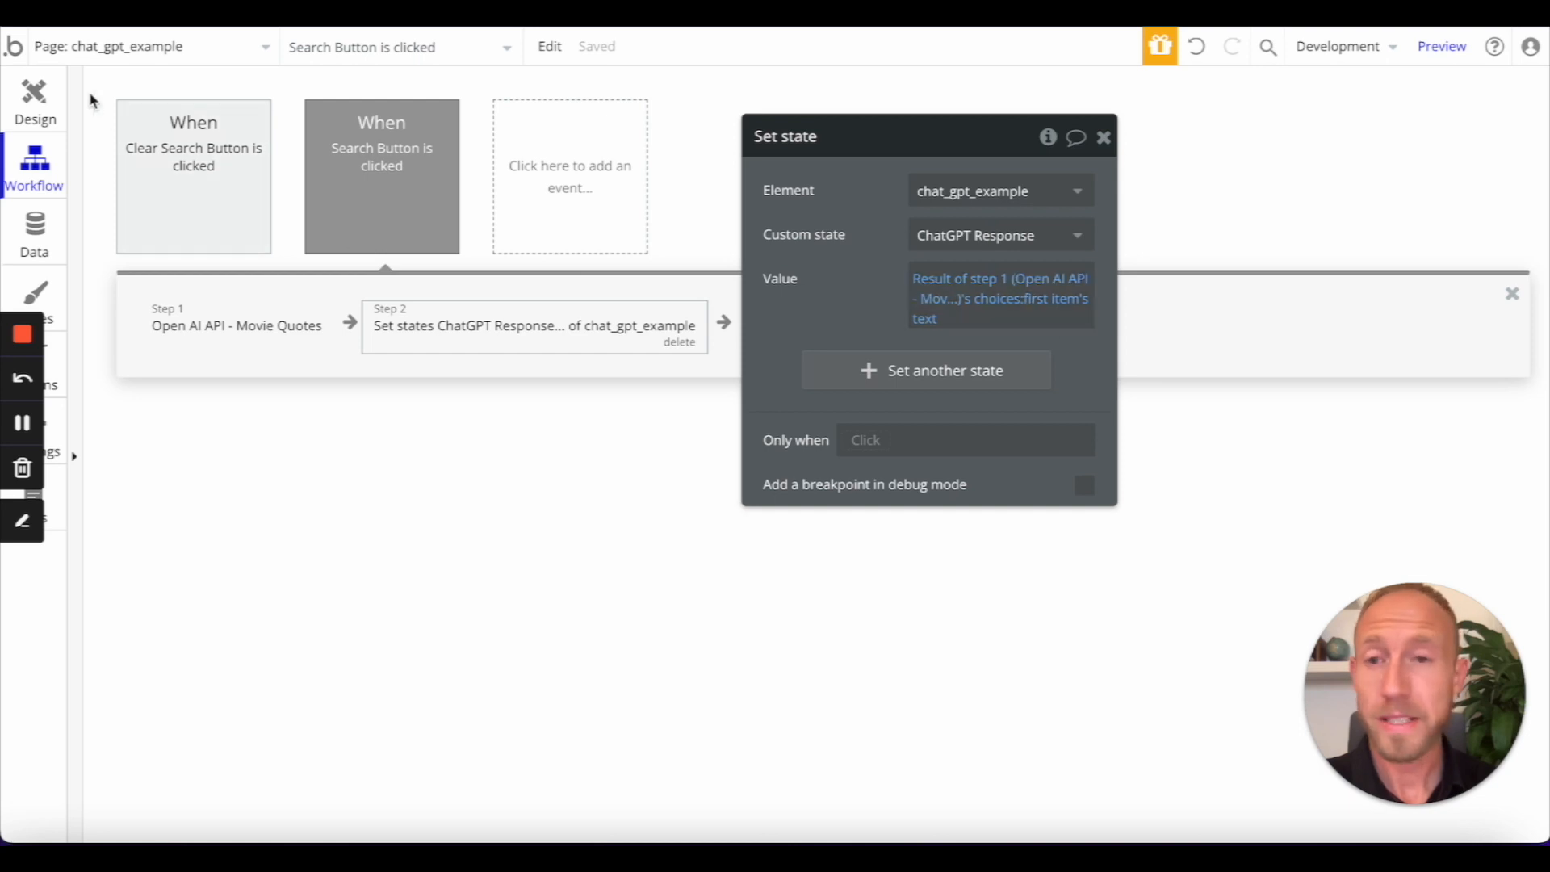
left_click(34, 120)
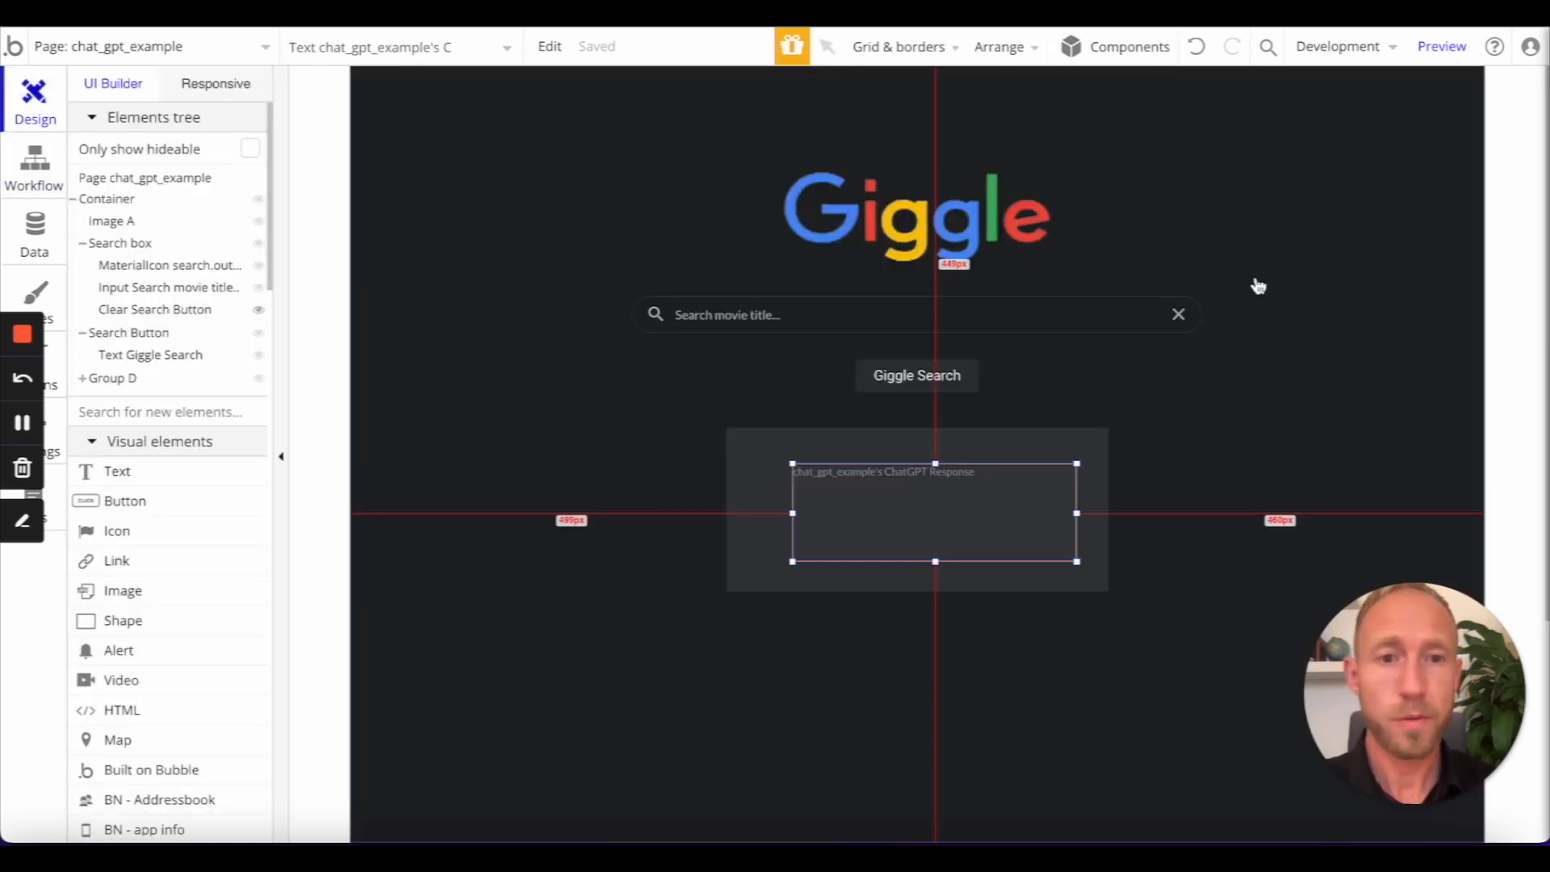
Step: Move the response text up-left and give Group D a horizontally centred Column layout
left_click_drag(927, 488, 874, 467)
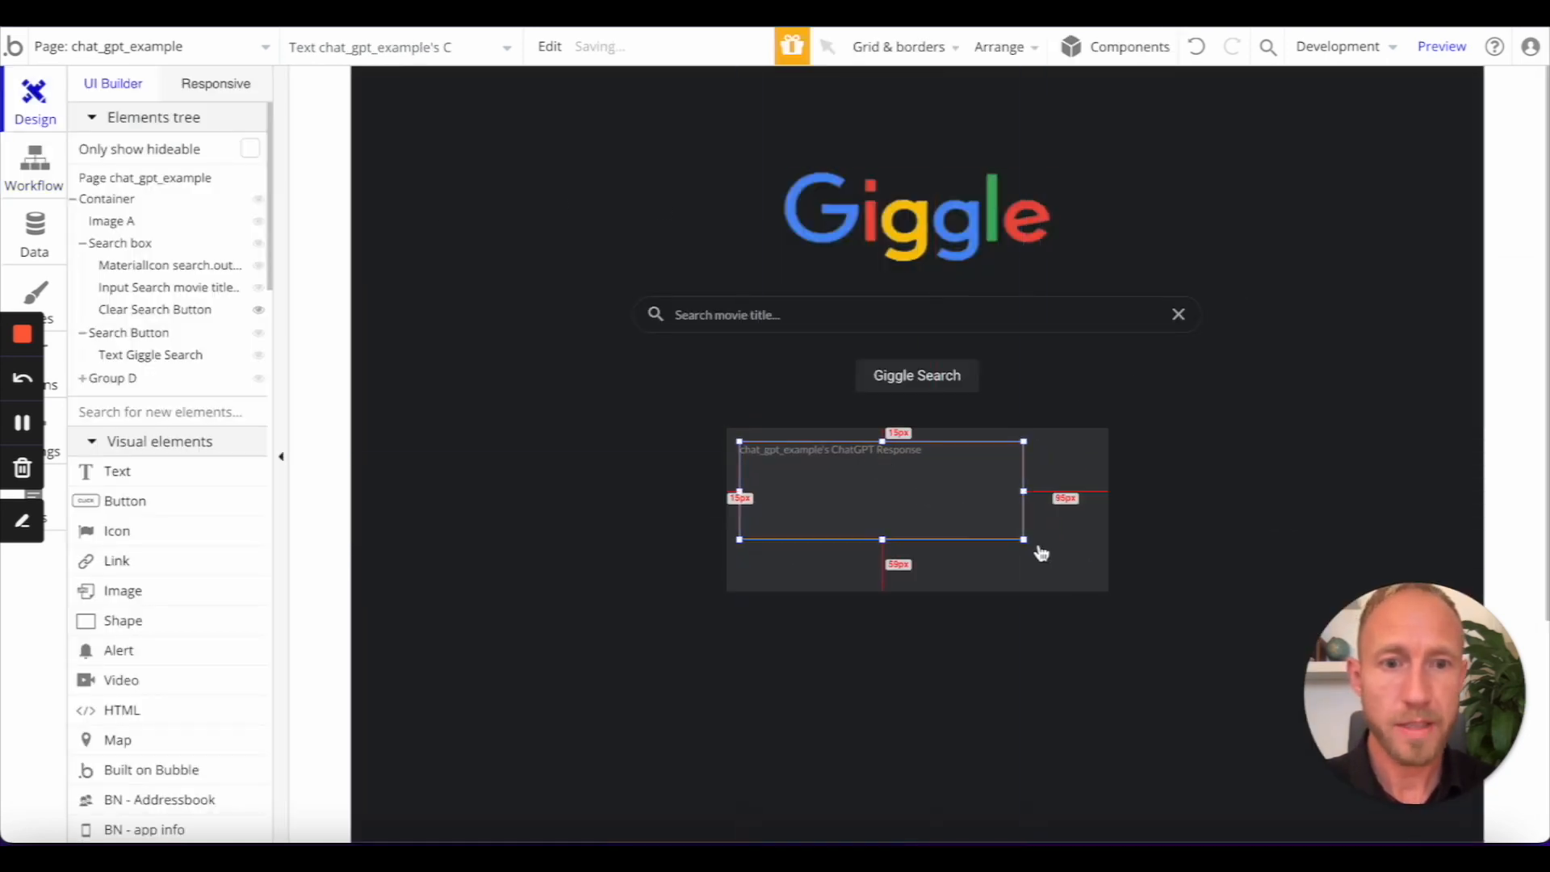
left_click(1040, 522)
double_click(1042, 524)
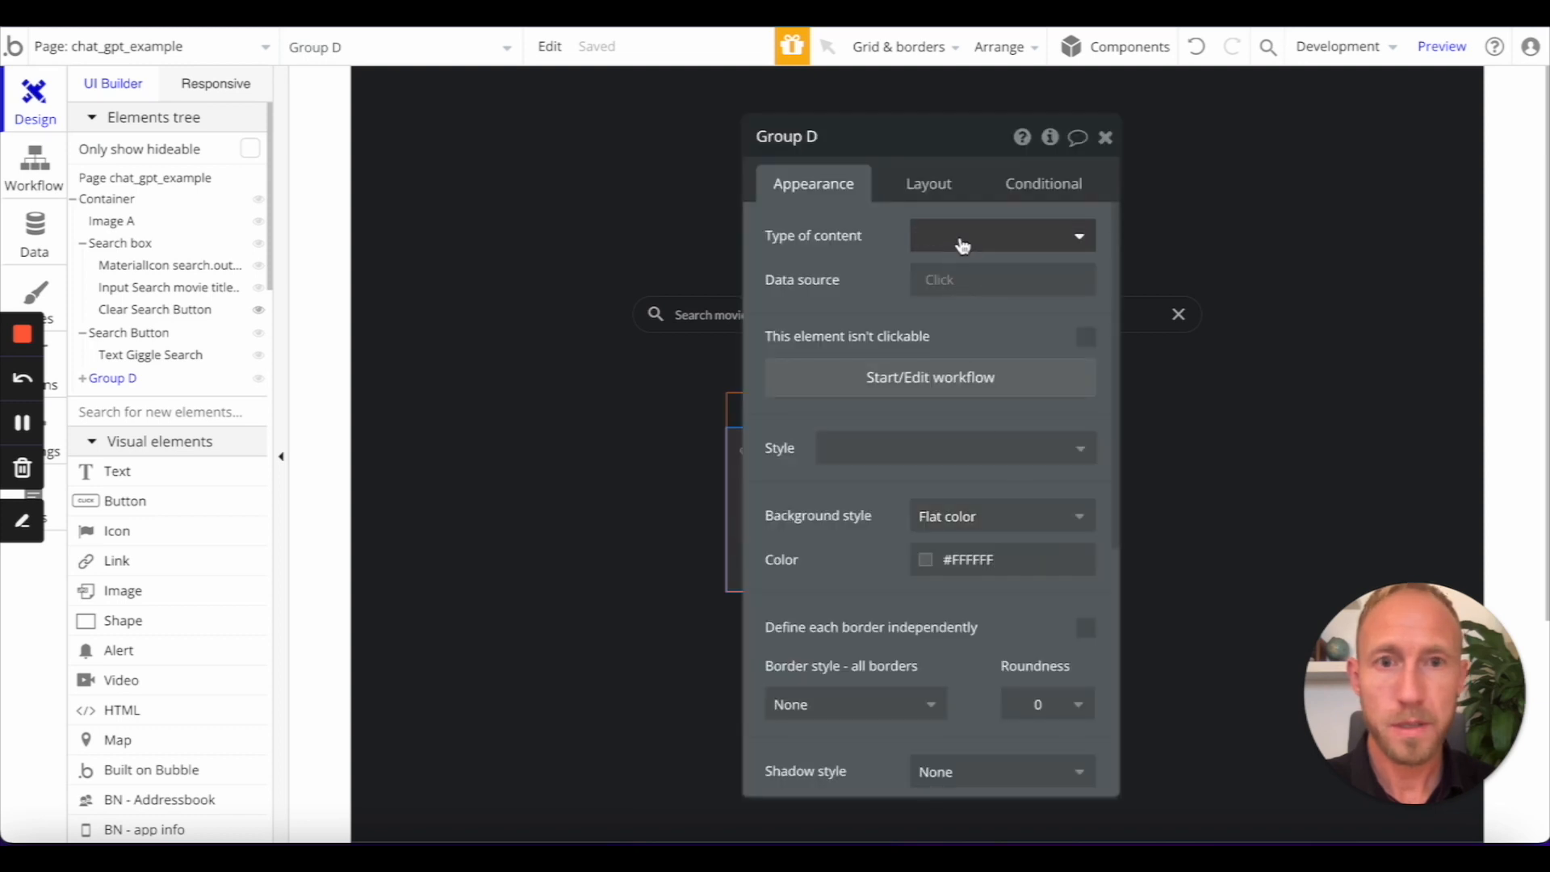
left_click(928, 184)
left_click(1000, 238)
left_click(989, 371)
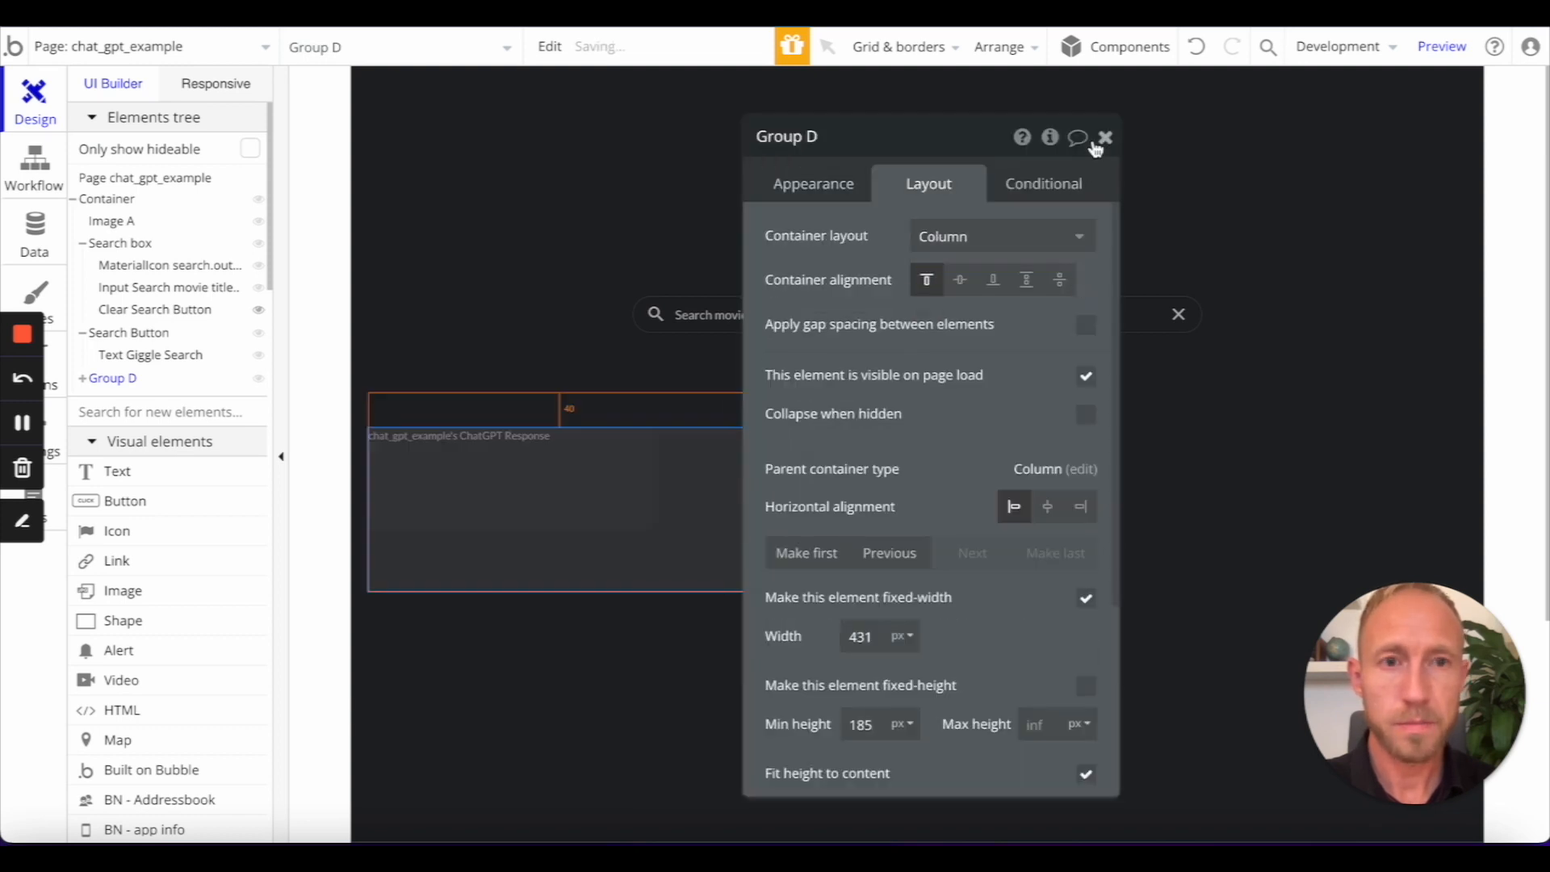
left_click(1048, 506)
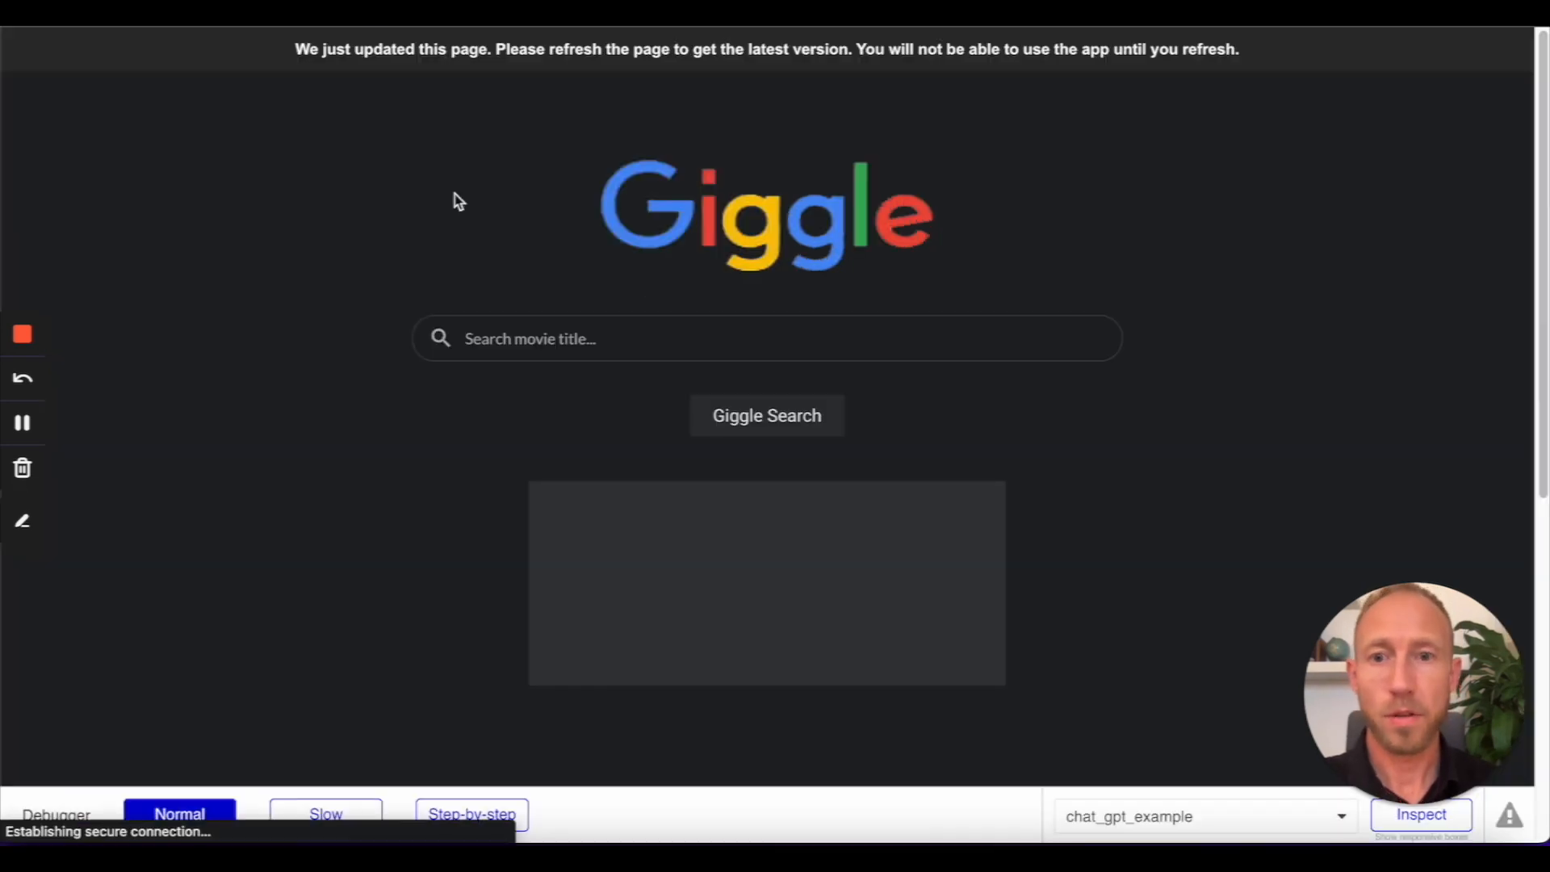
Step: Search 'spaceballs' in the preview and review the numbered Spaceballs quotes returned
left_click(622, 340)
type("spaceballs")
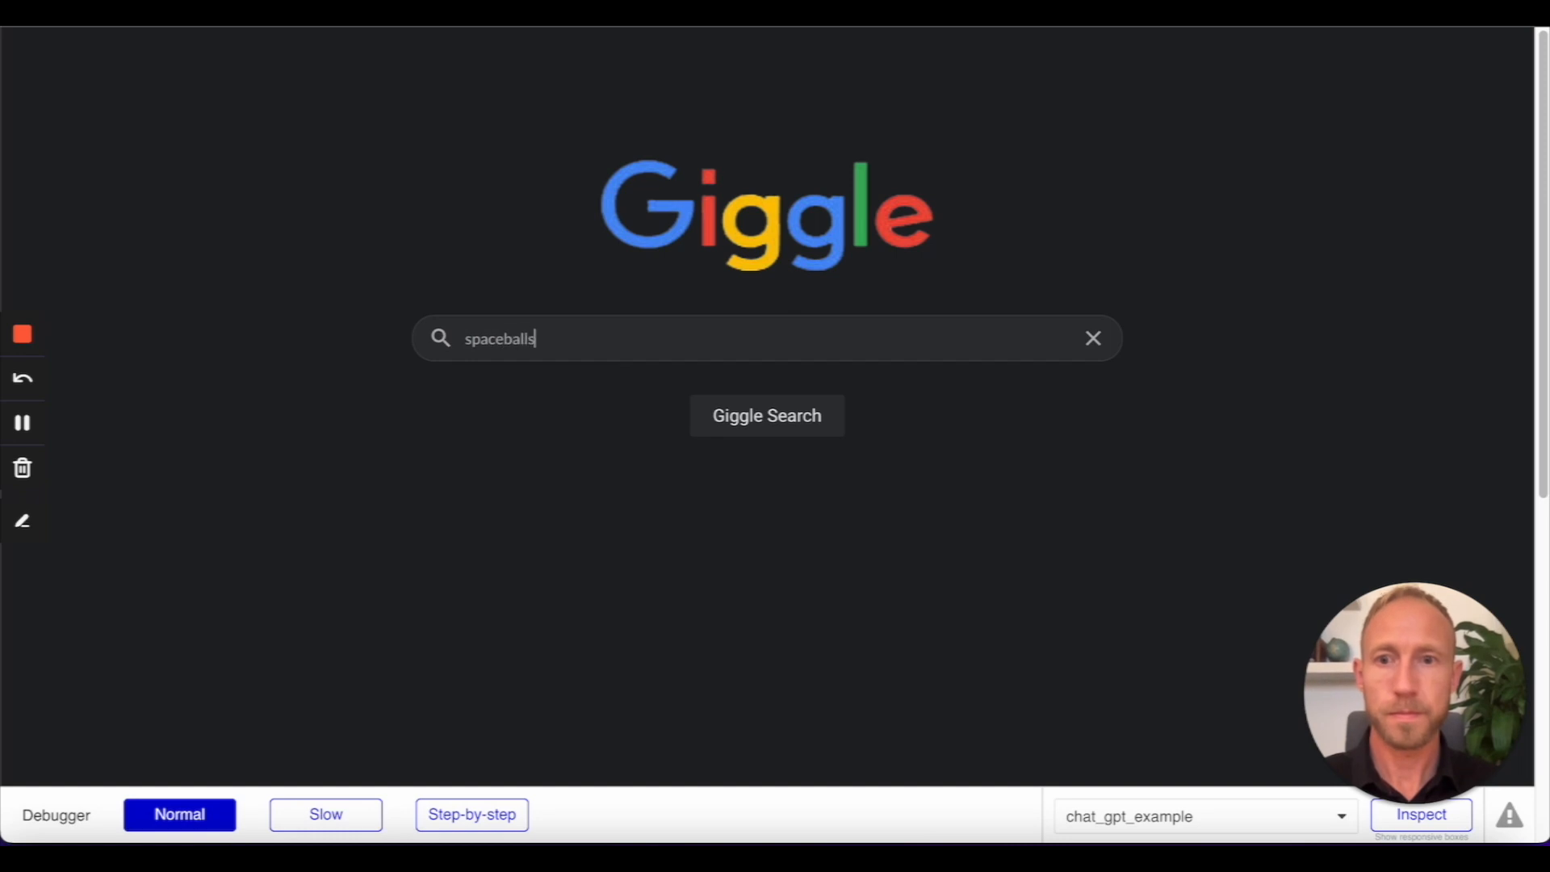
left_click(754, 418)
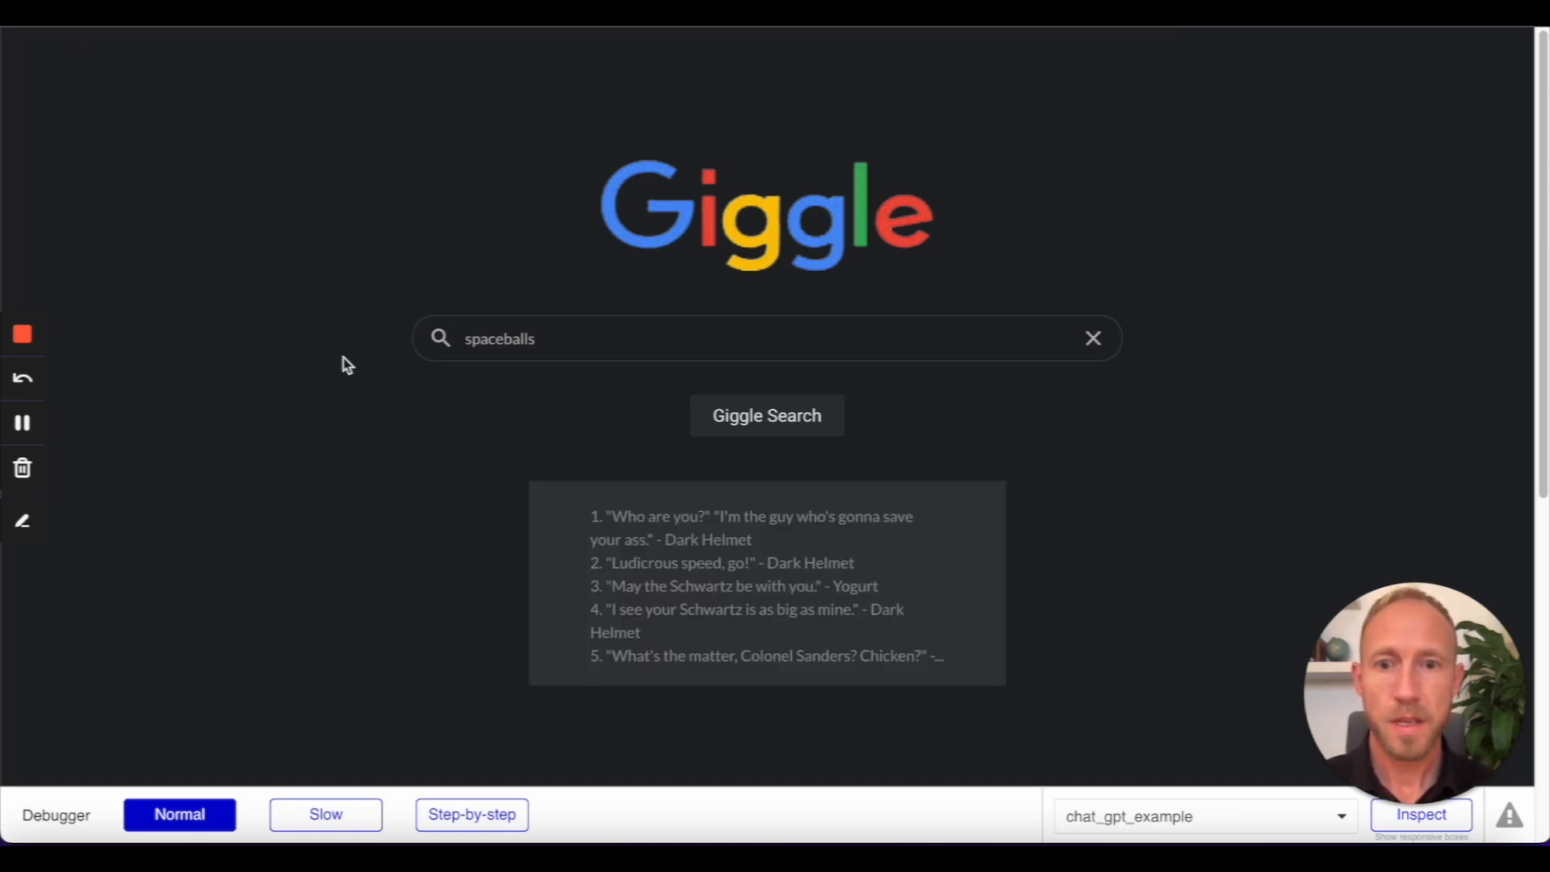
scroll(730, 568, "down", 4)
left_click_drag(593, 235, 851, 389)
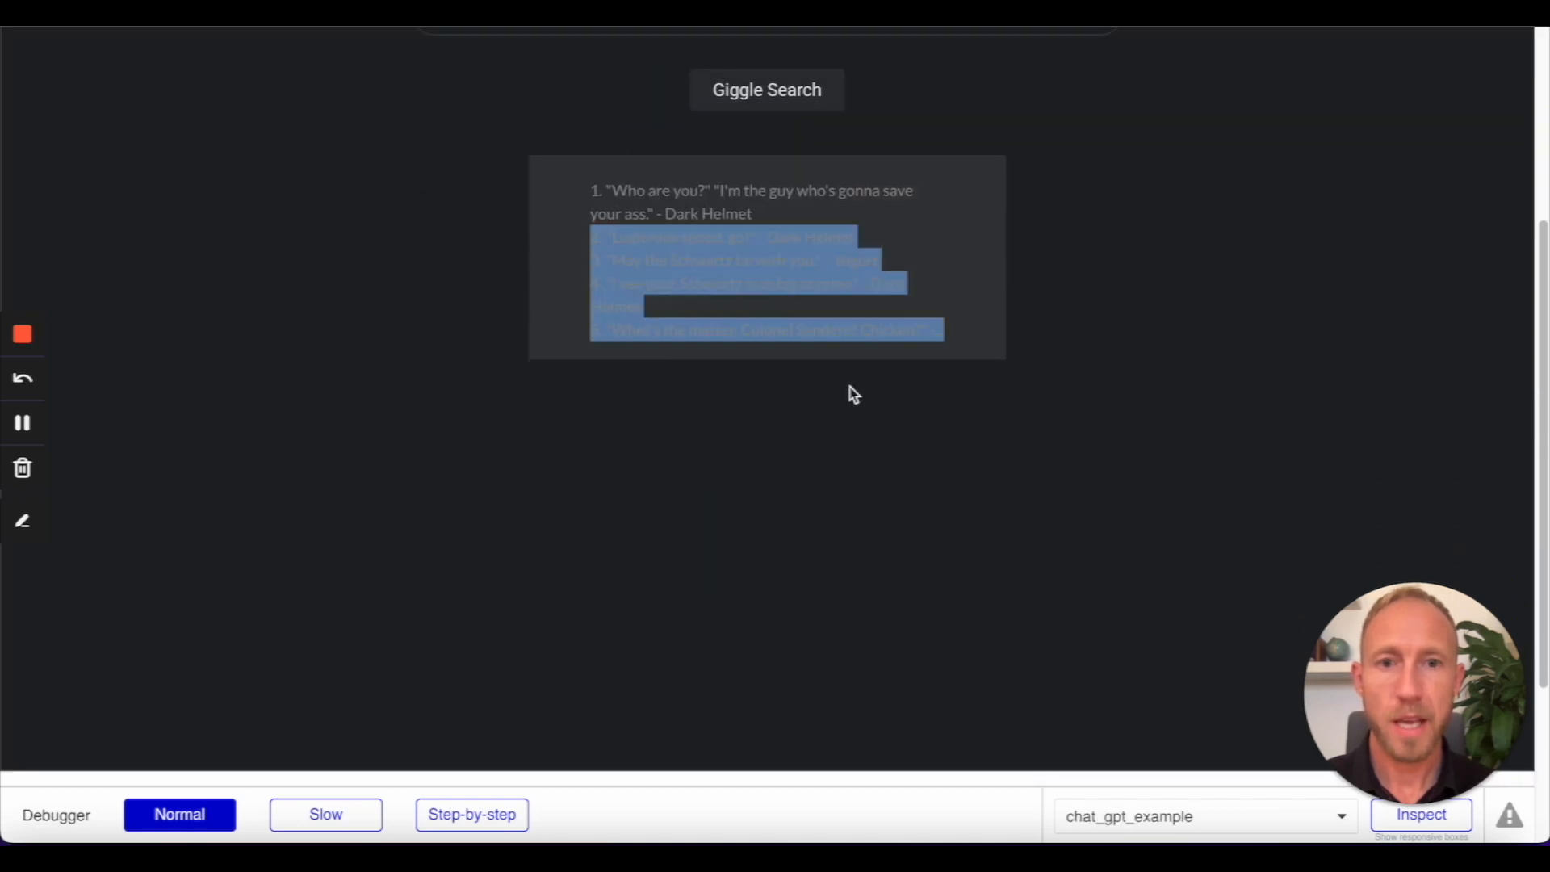
left_click(854, 394)
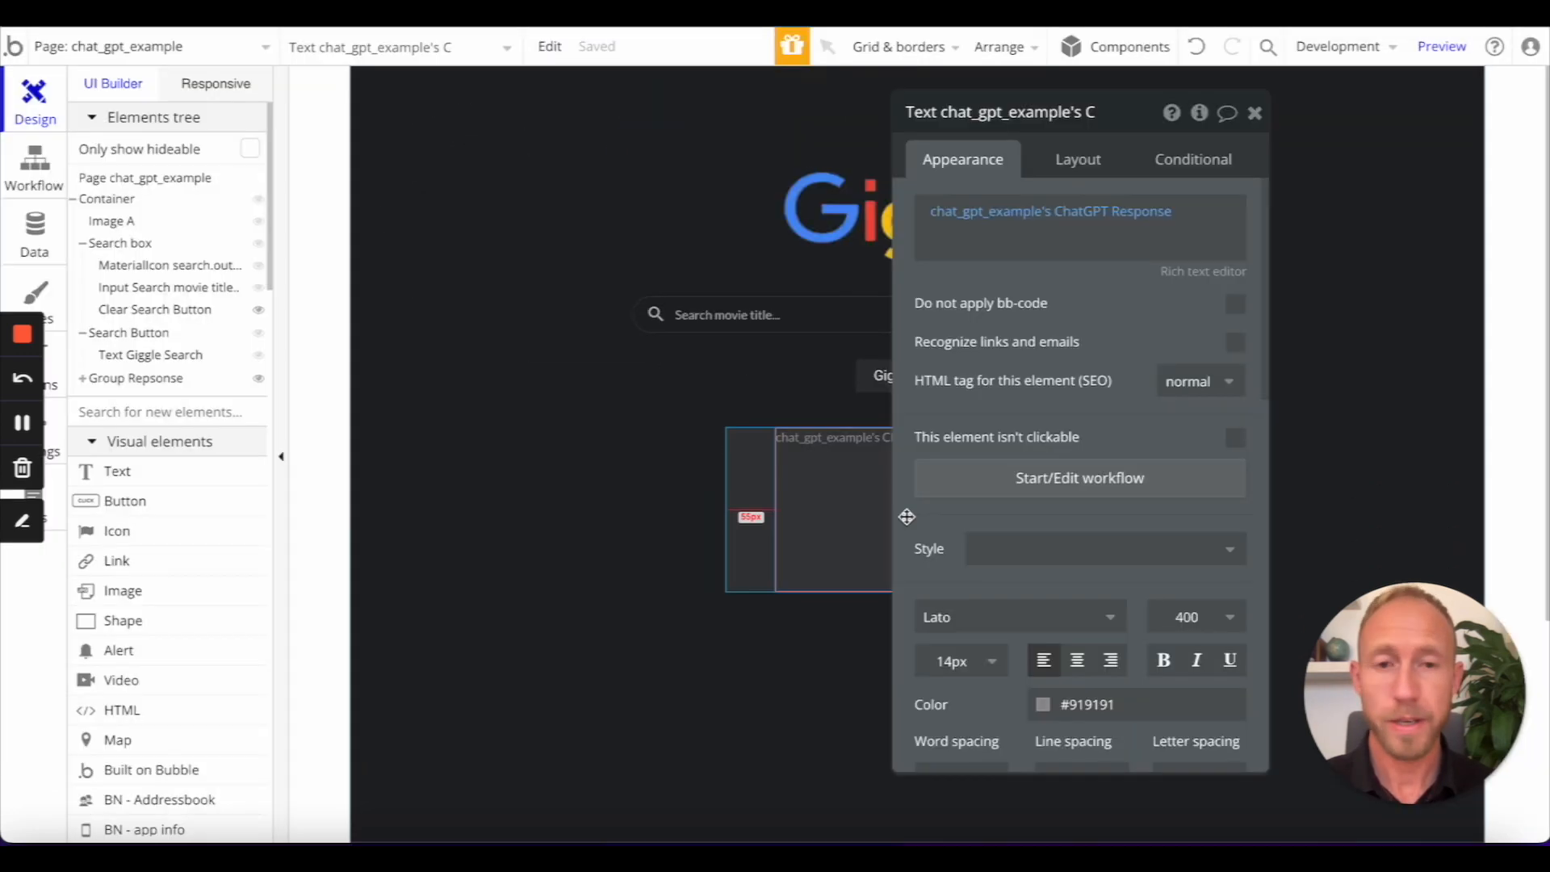
Step: Turn off Fit height to content in Group Repsonse's layout settings
left_click(741, 554)
left_click(1069, 155)
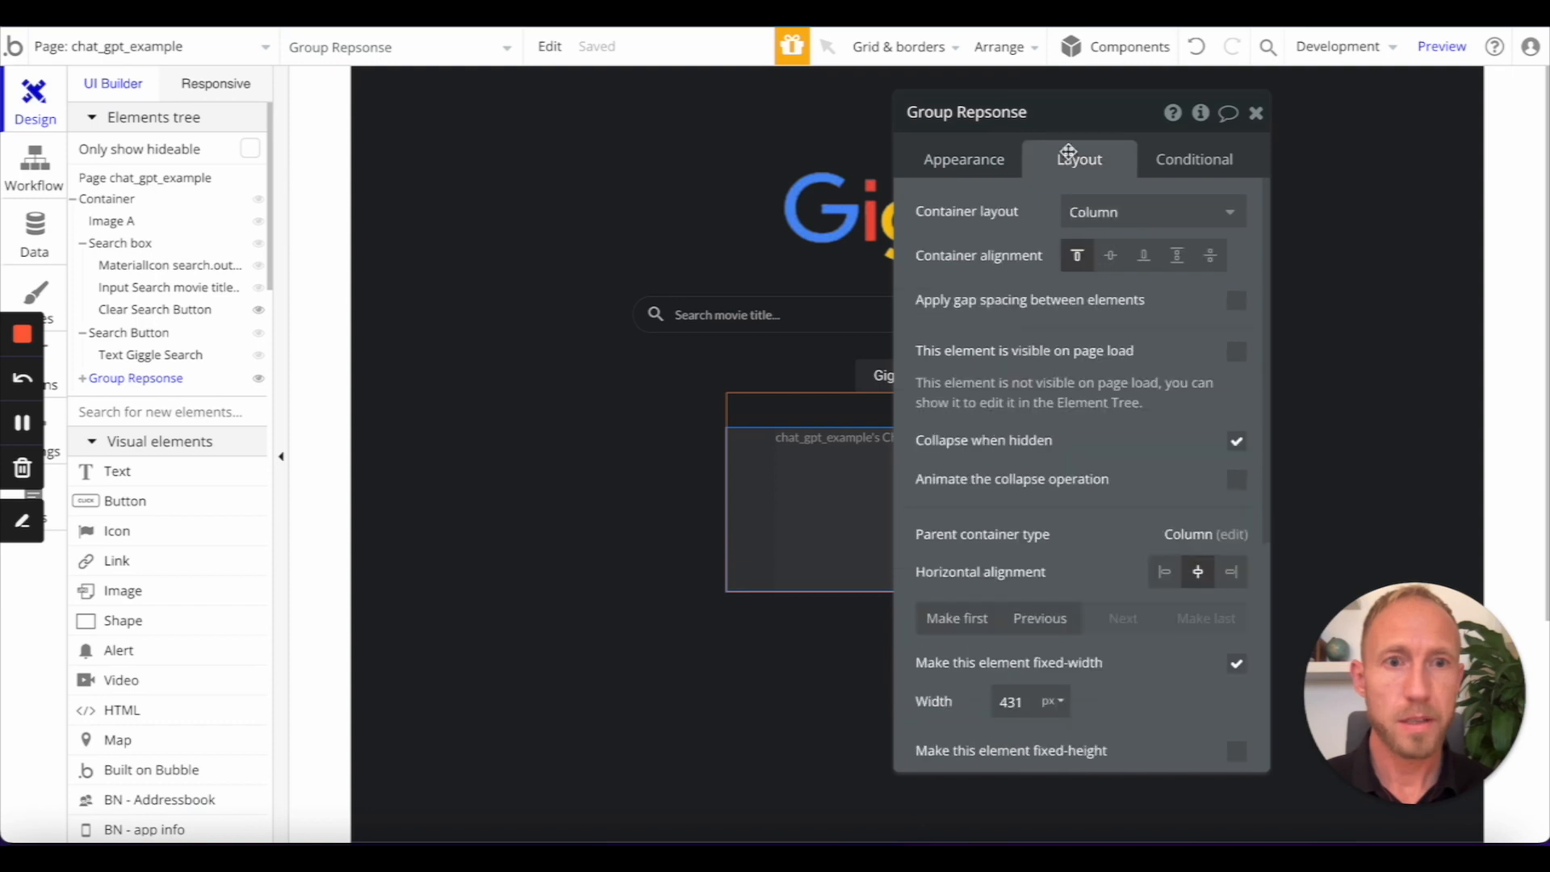
scroll(1042, 700, "down", 5)
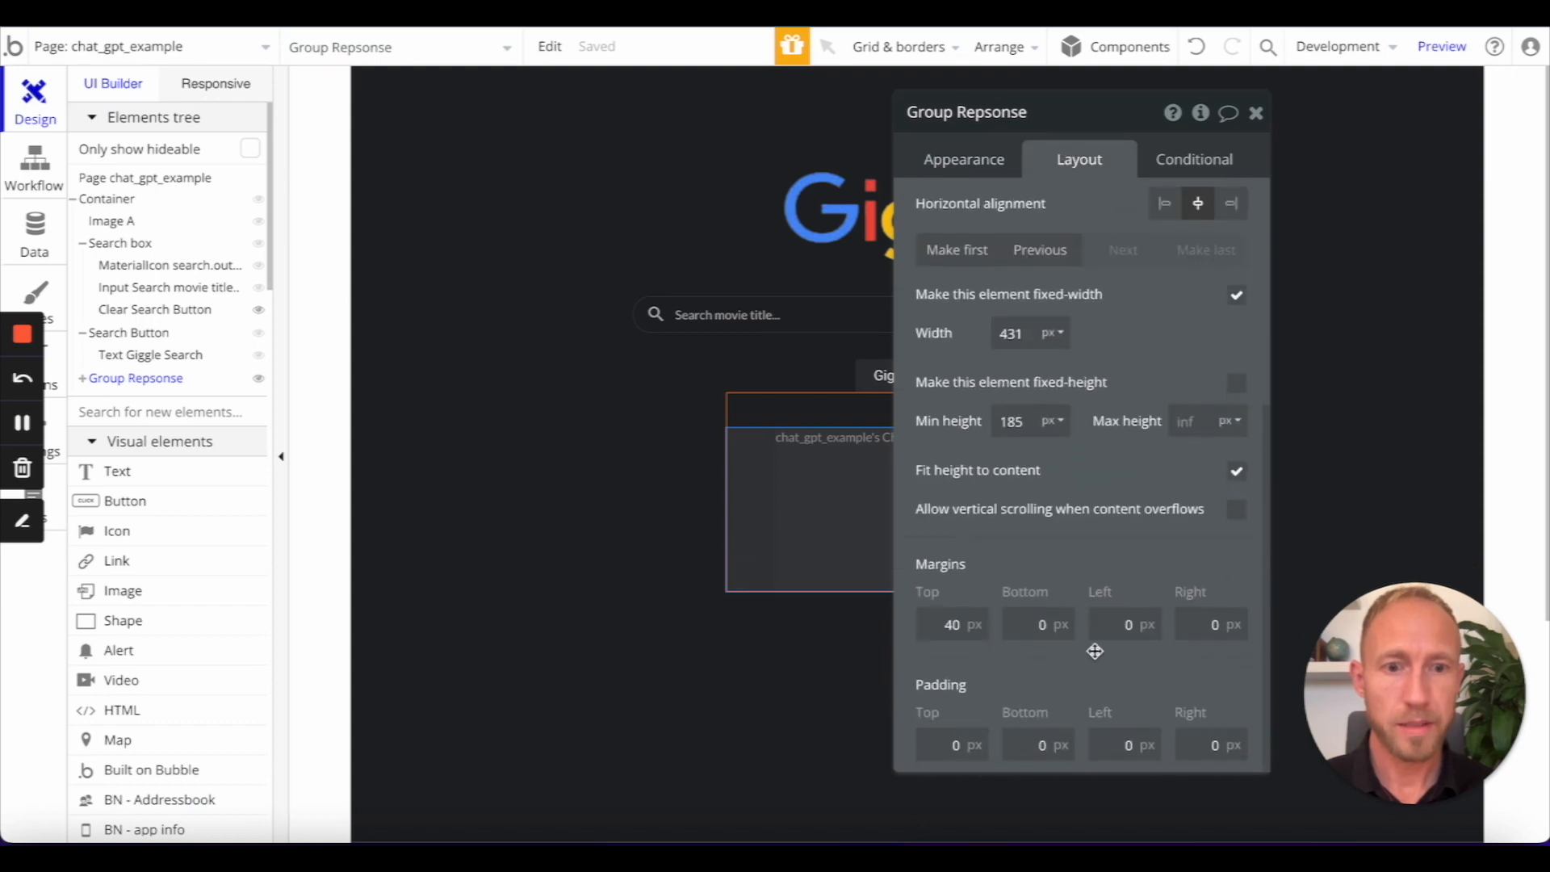
left_click(1236, 474)
left_click(879, 530)
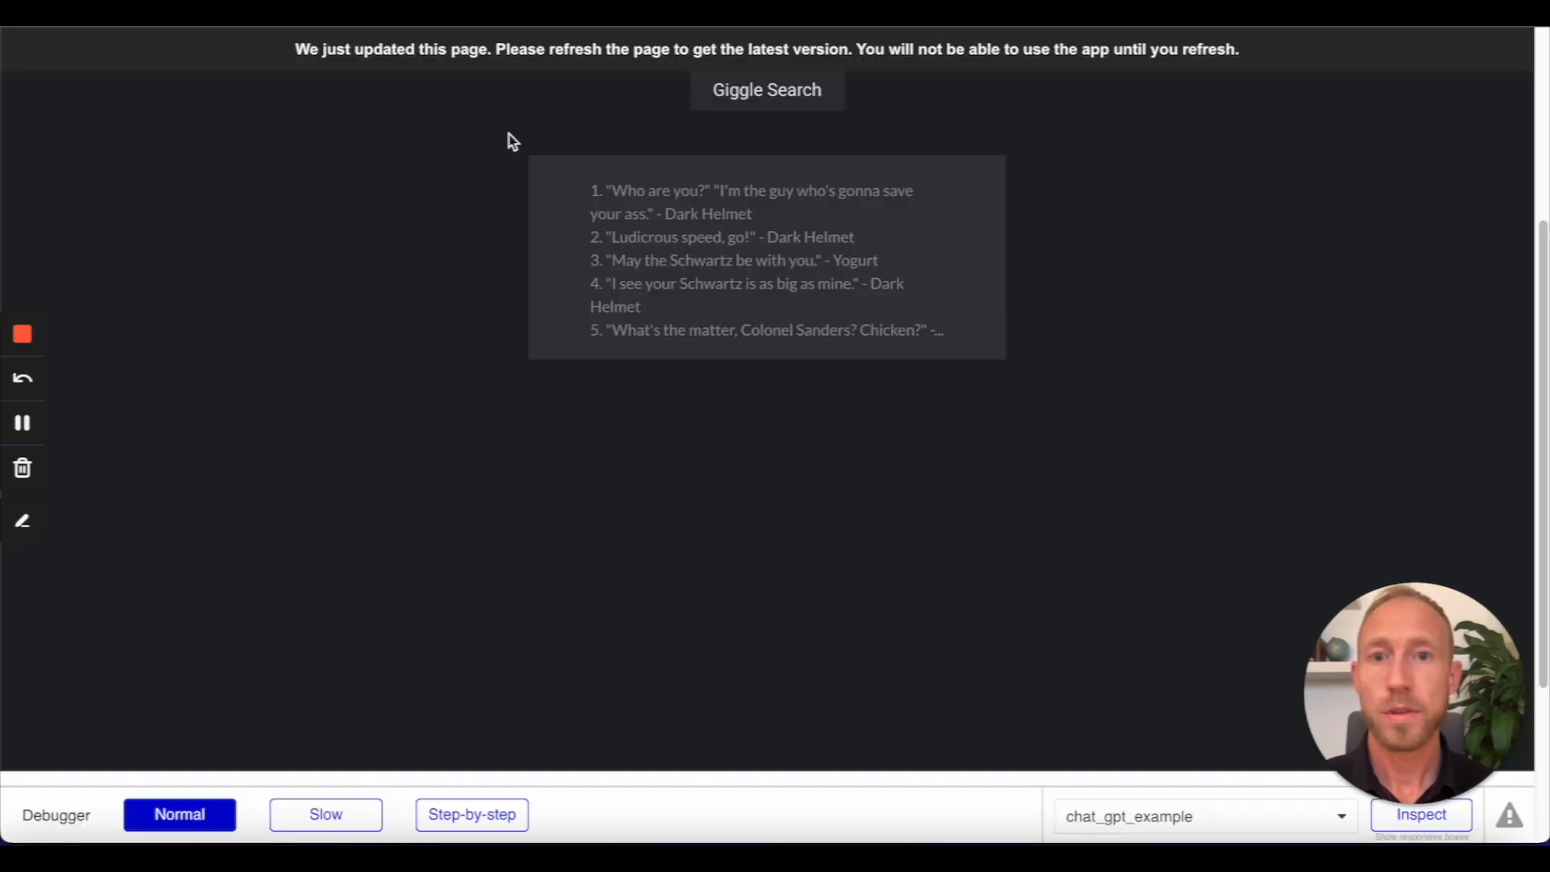
Step: Reload the preview, search 'dumb and dumber', and read the eight returned quotes
scroll(699, 89, "up", 4)
key("super+r")
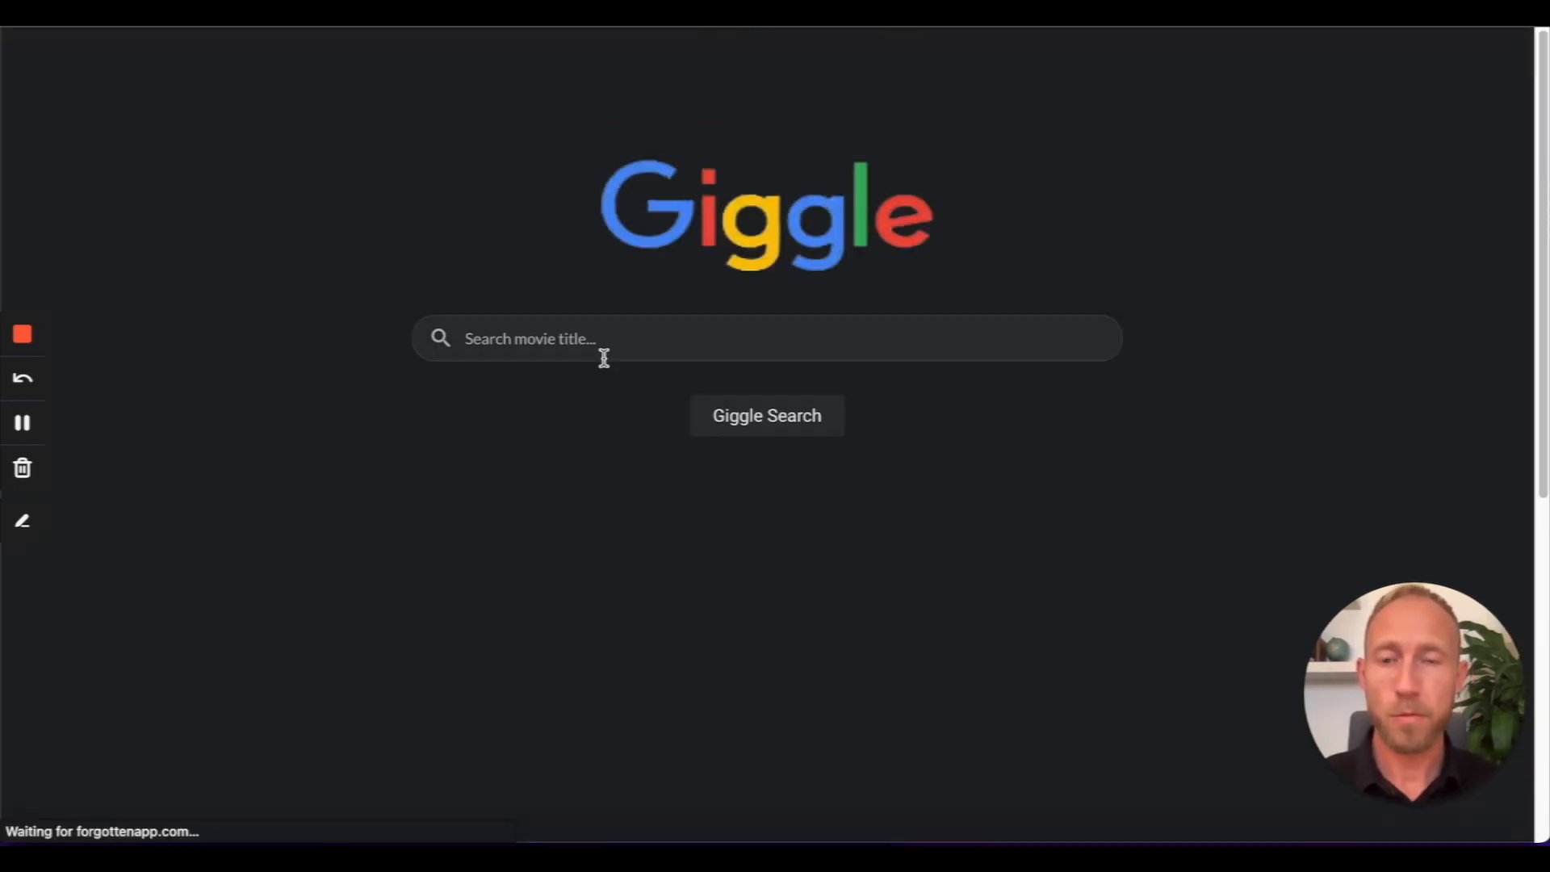
left_click(603, 356)
type("dumb and dumber")
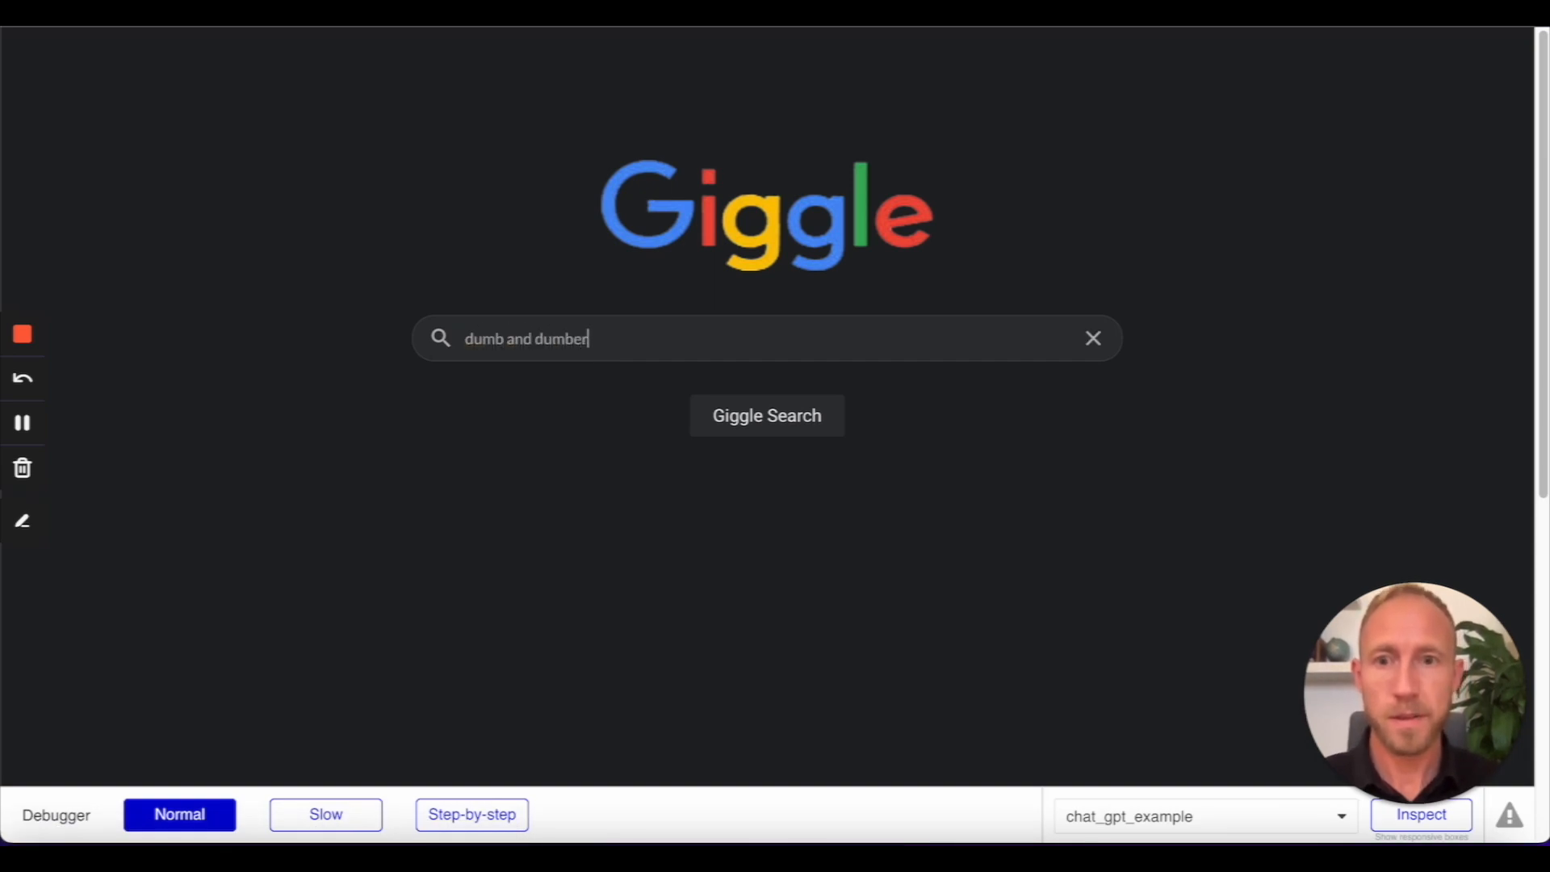
left_click(831, 414)
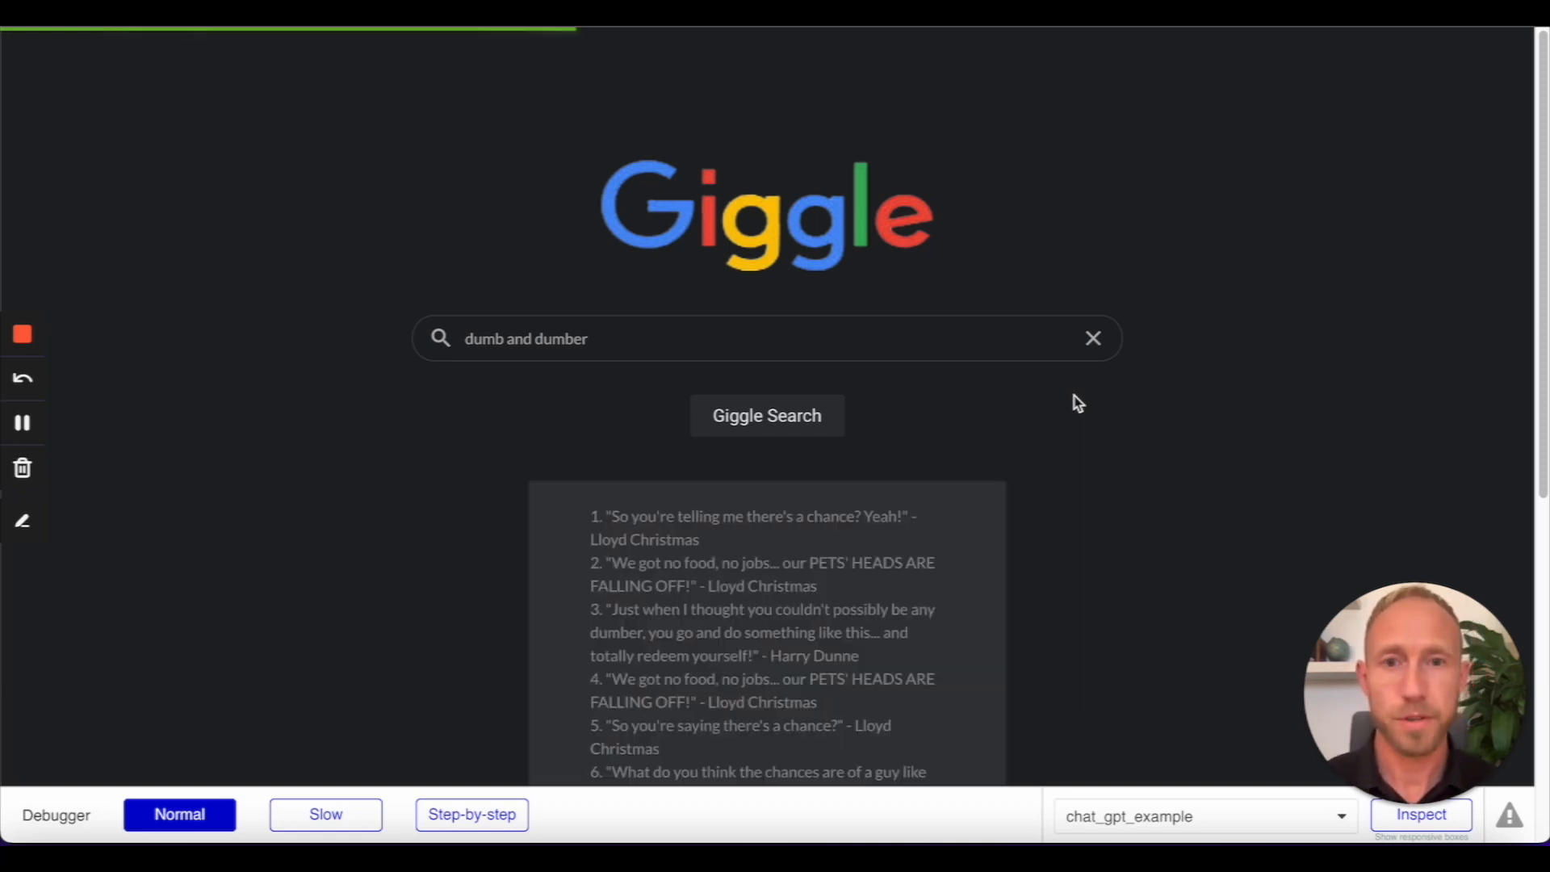
scroll(1077, 408, "down", 3)
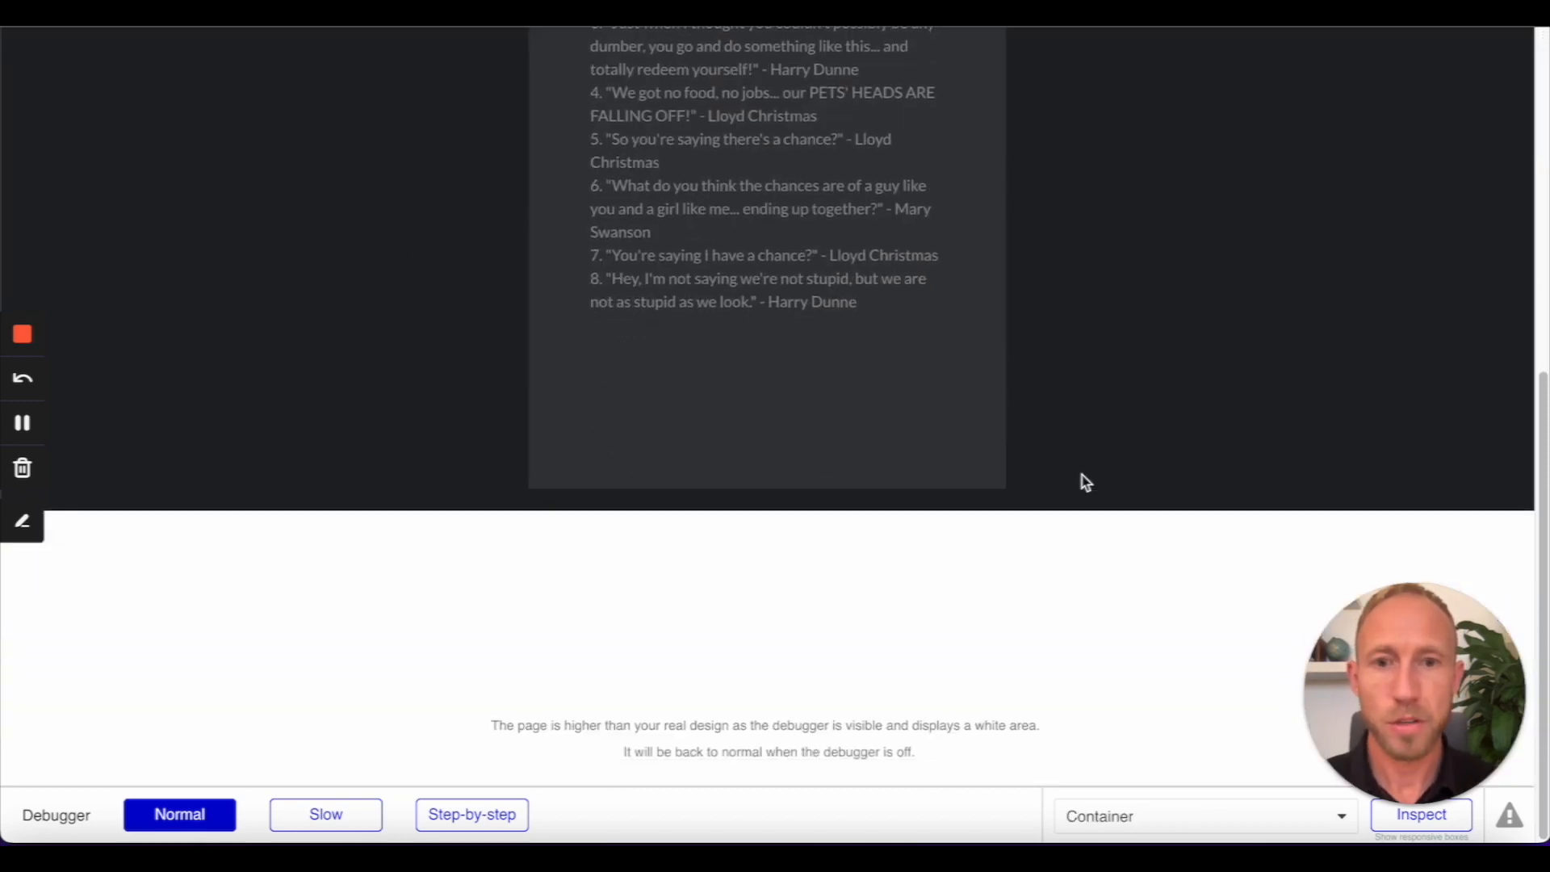
left_click_drag(589, 304, 934, 695)
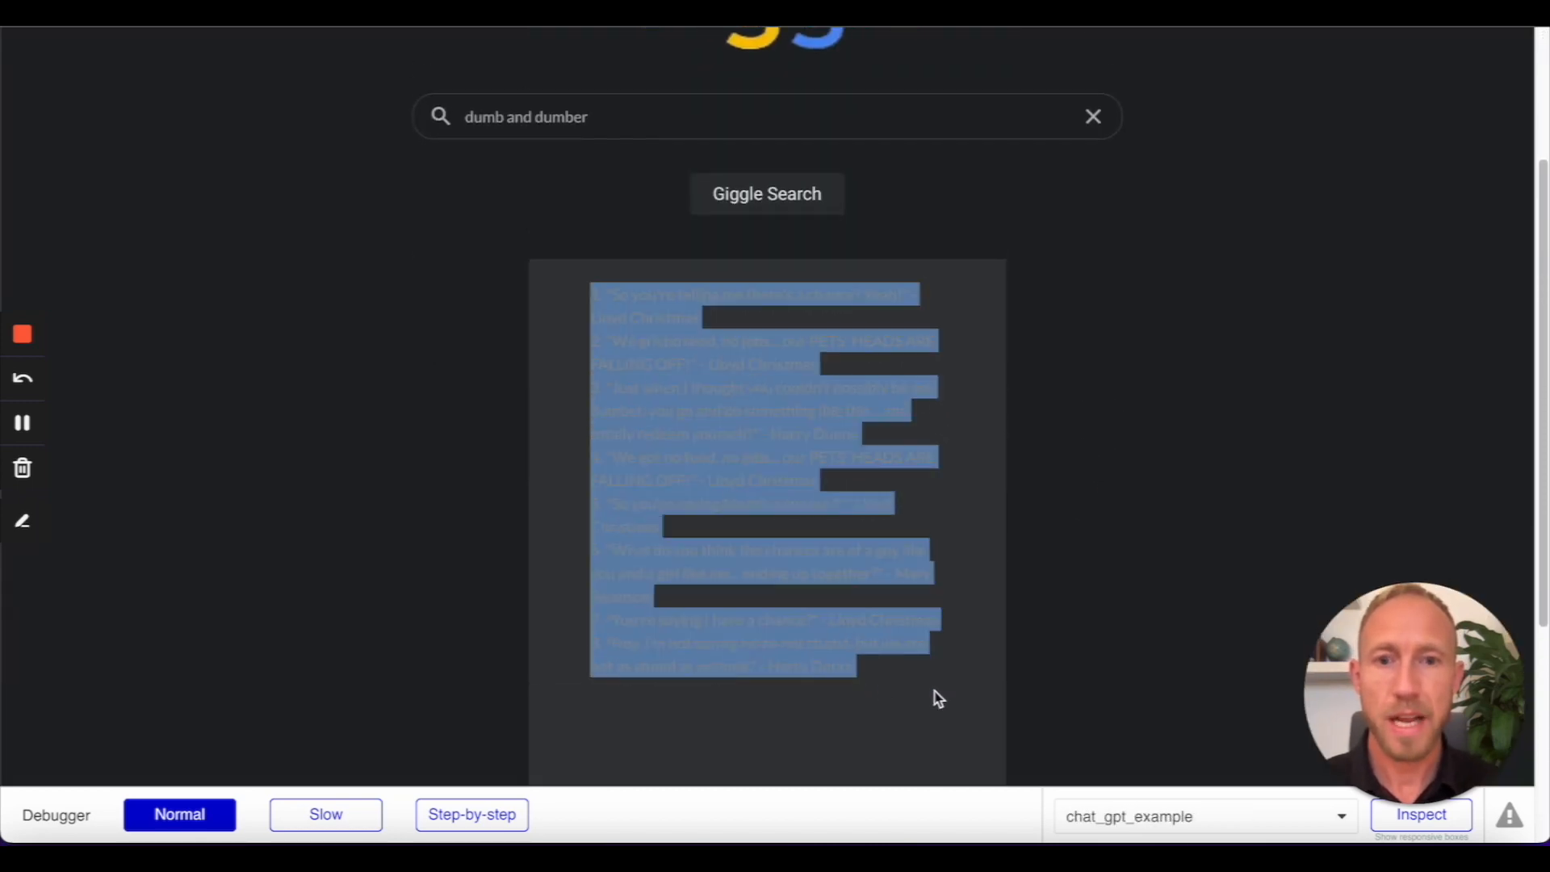